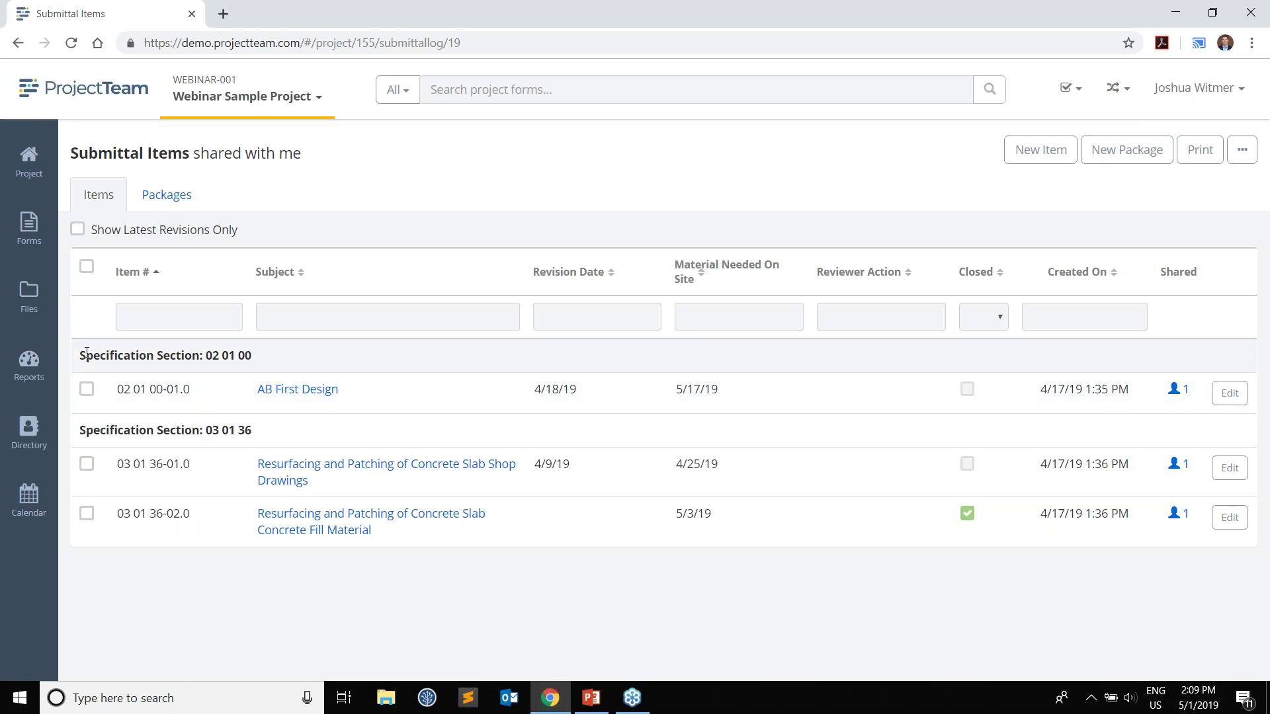
# - Start a new Advanced Report in the project's Reports area
pyautogui.click(37, 365)
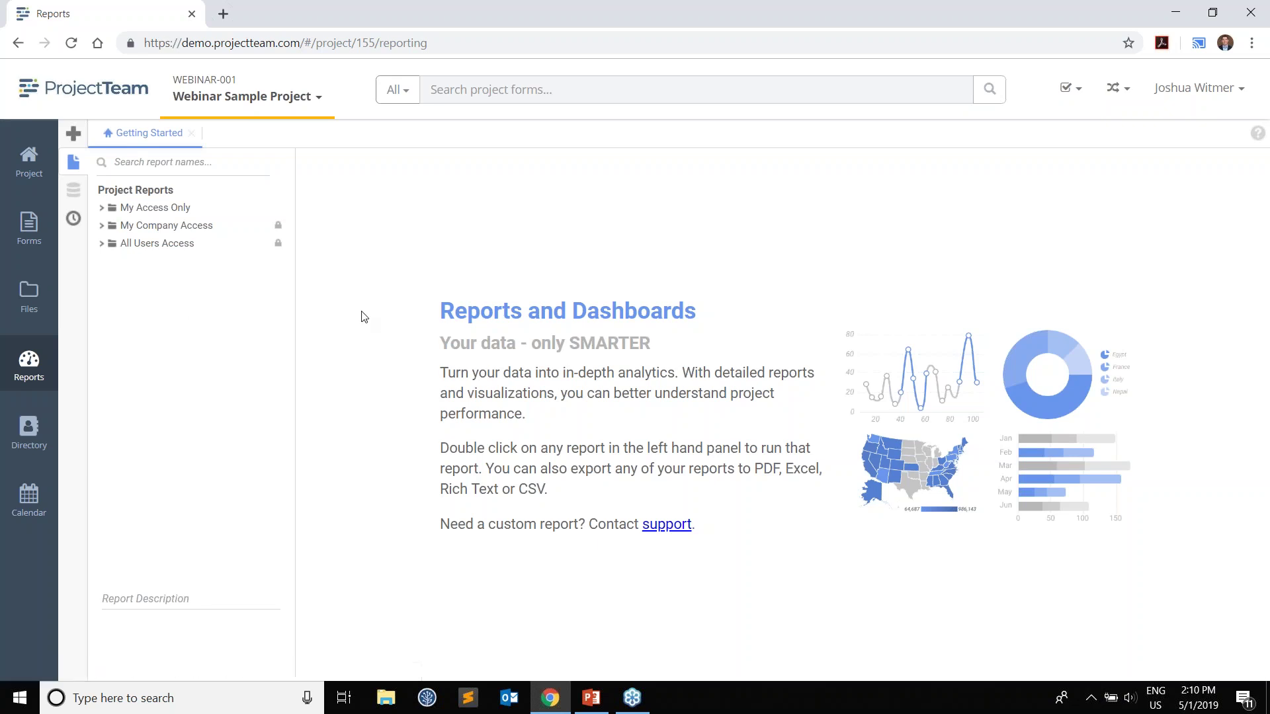
pyautogui.click(75, 135)
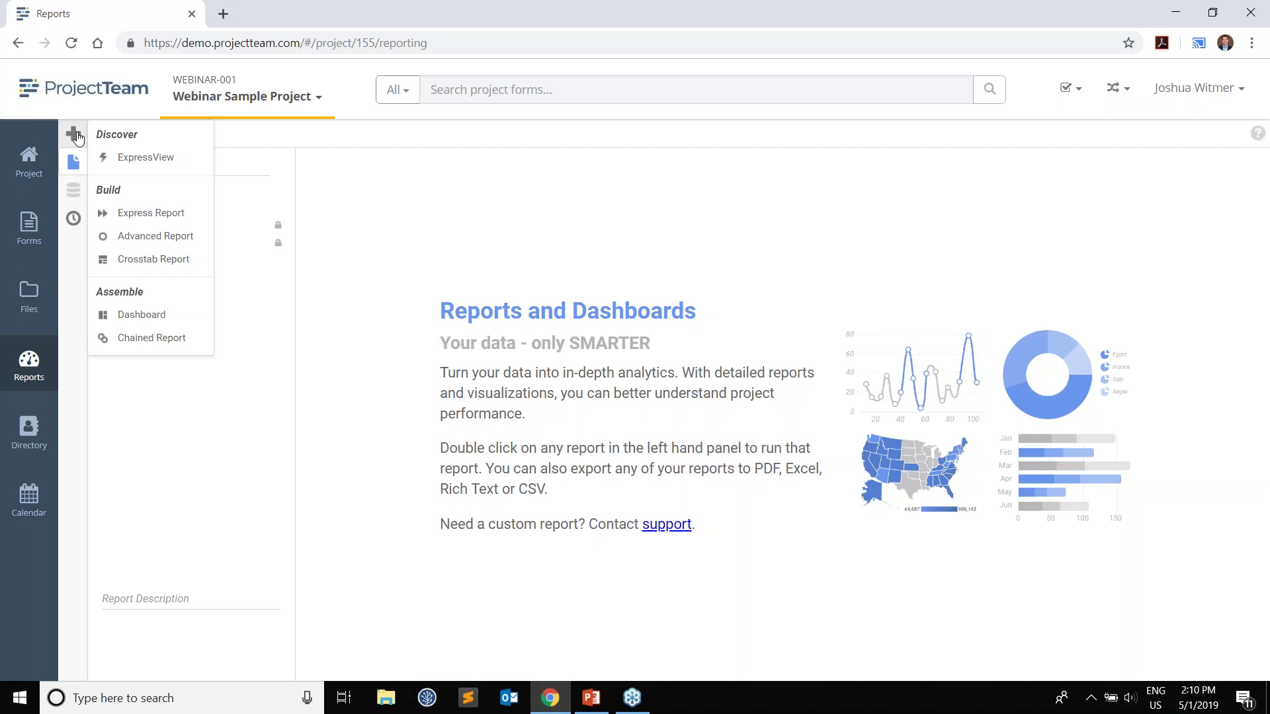
pyautogui.click(141, 236)
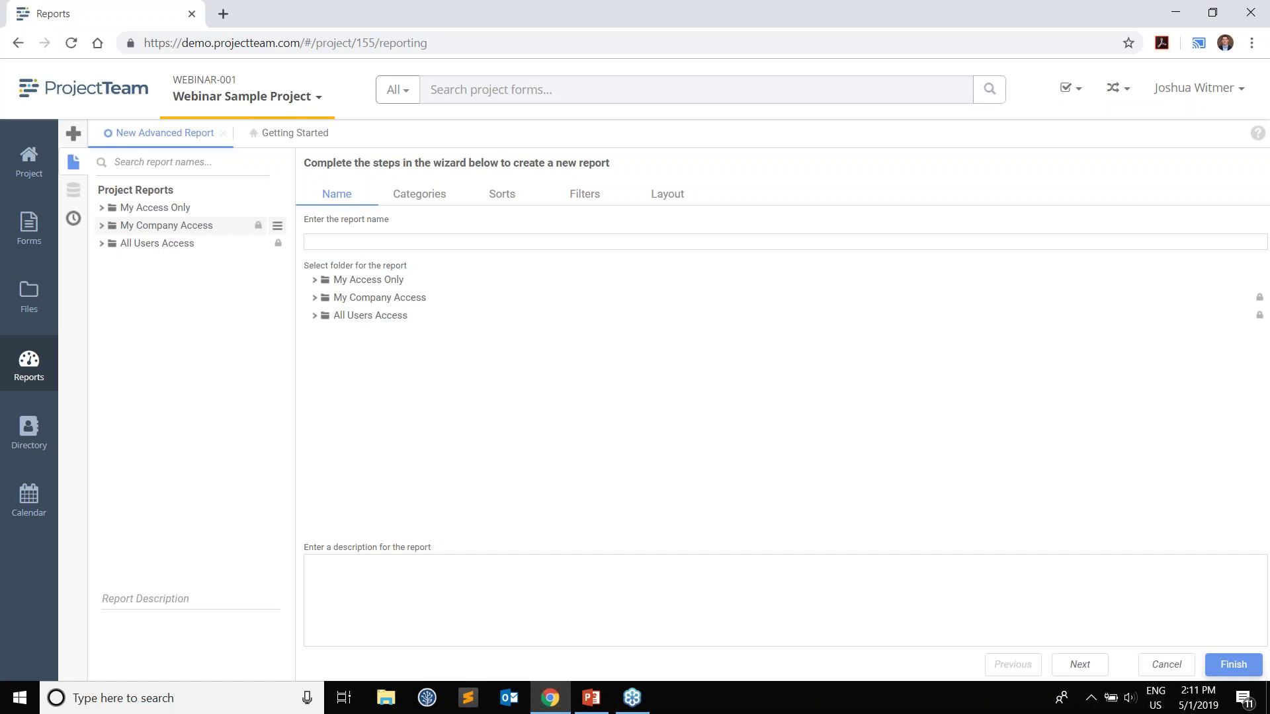
# - Name the report "Report Example - Submittals for Webinar" and choose the My Access Only folder for it
pyautogui.click(443, 241)
pyautogui.write('Report Examp')
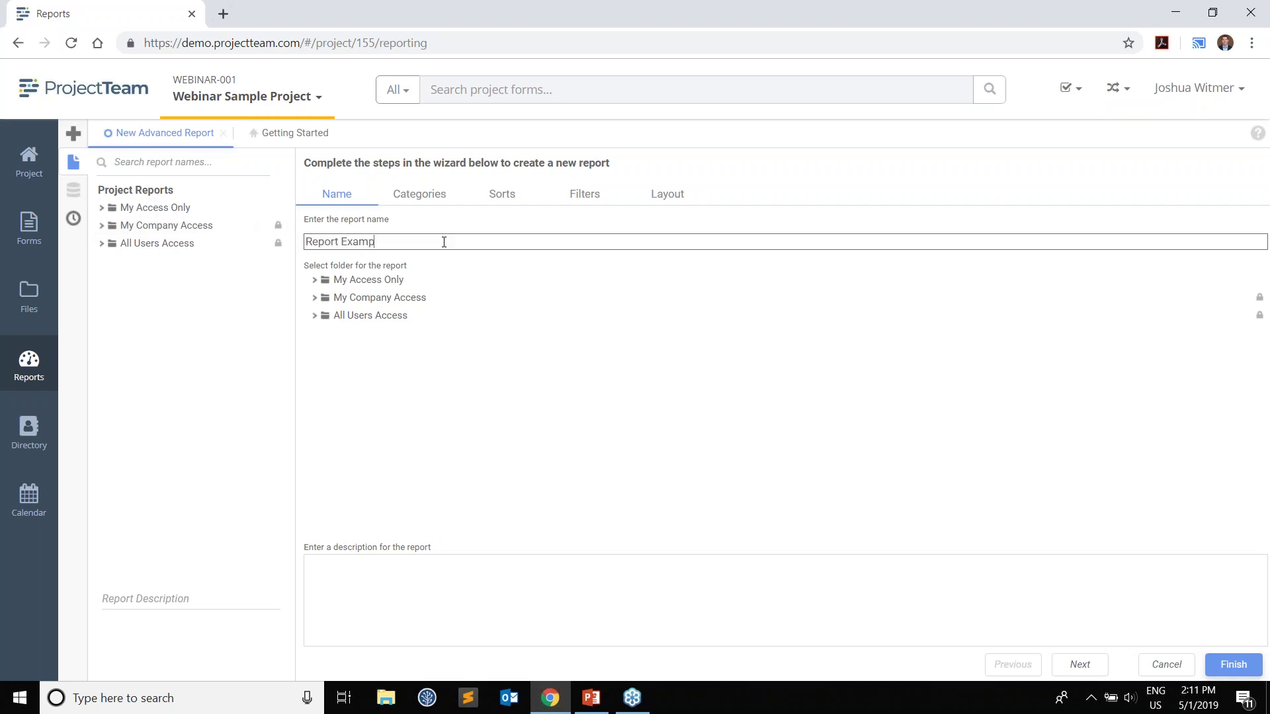
pyautogui.write('le - Submittals for Webinar')
pyautogui.click(376, 282)
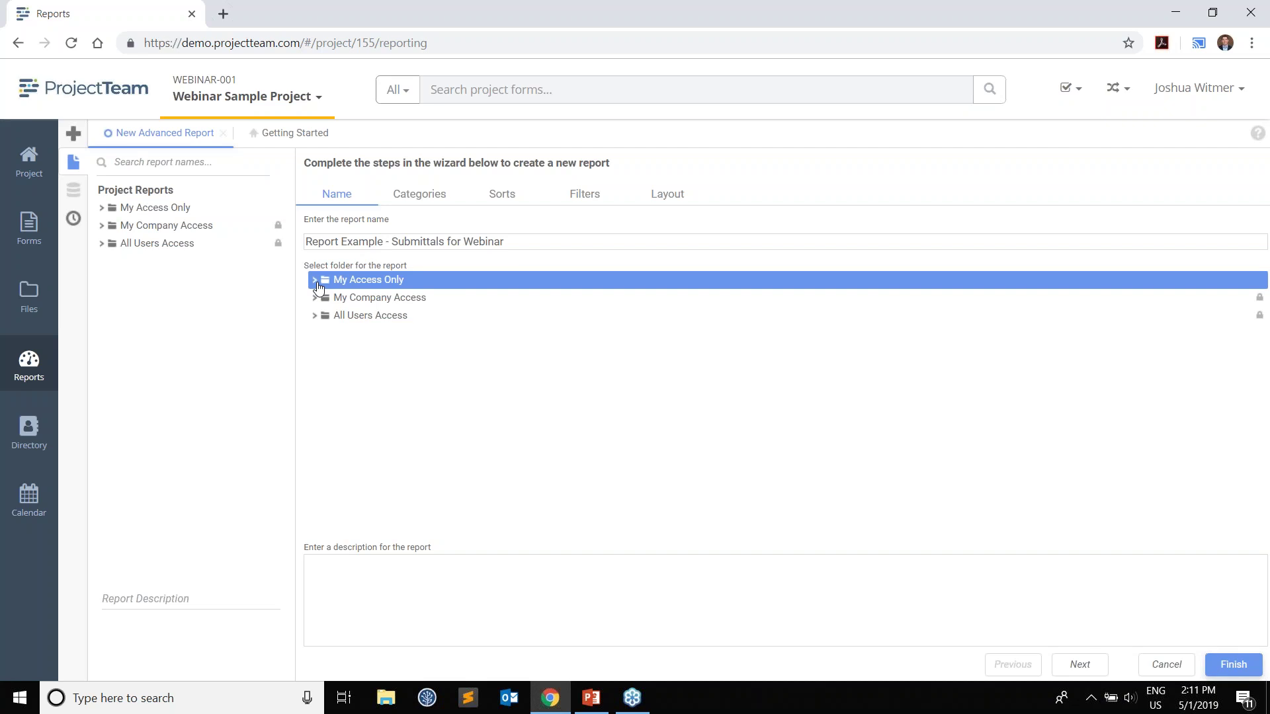
# - Search the report categories for "subm", add Submittal Items to the report and clear the search
pyautogui.click(424, 198)
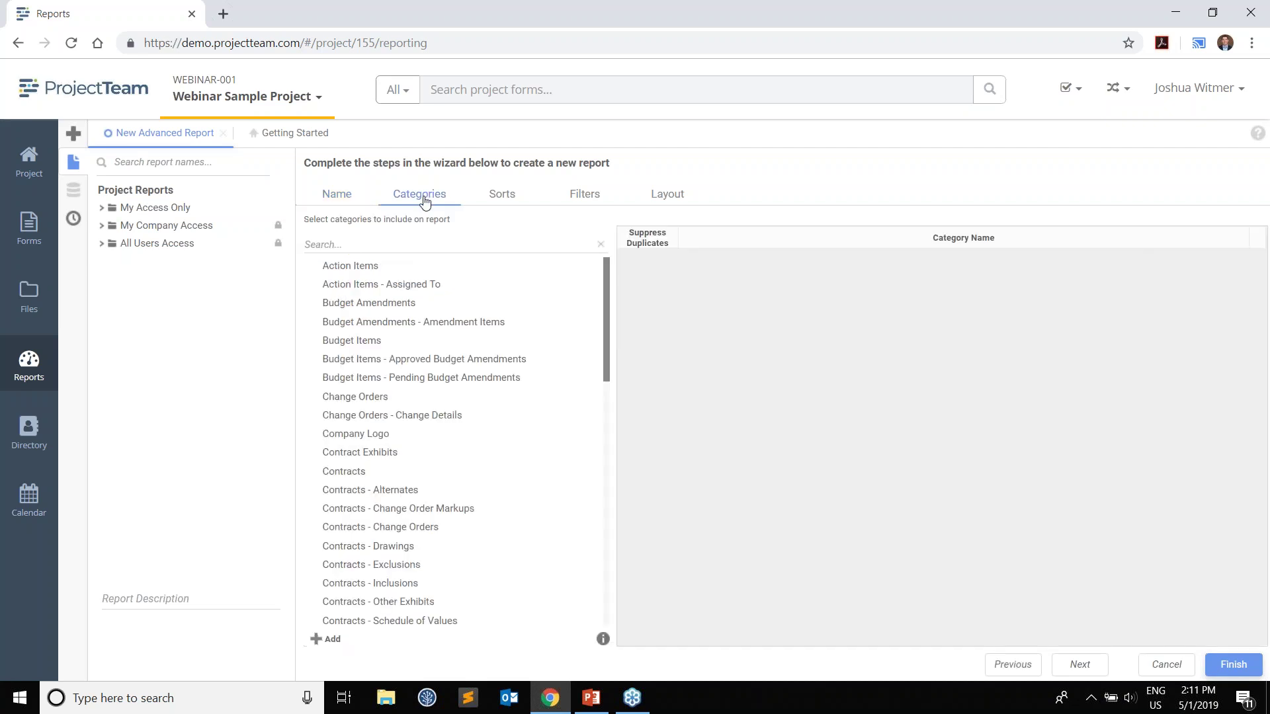
pyautogui.click(408, 243)
pyautogui.write('subm')
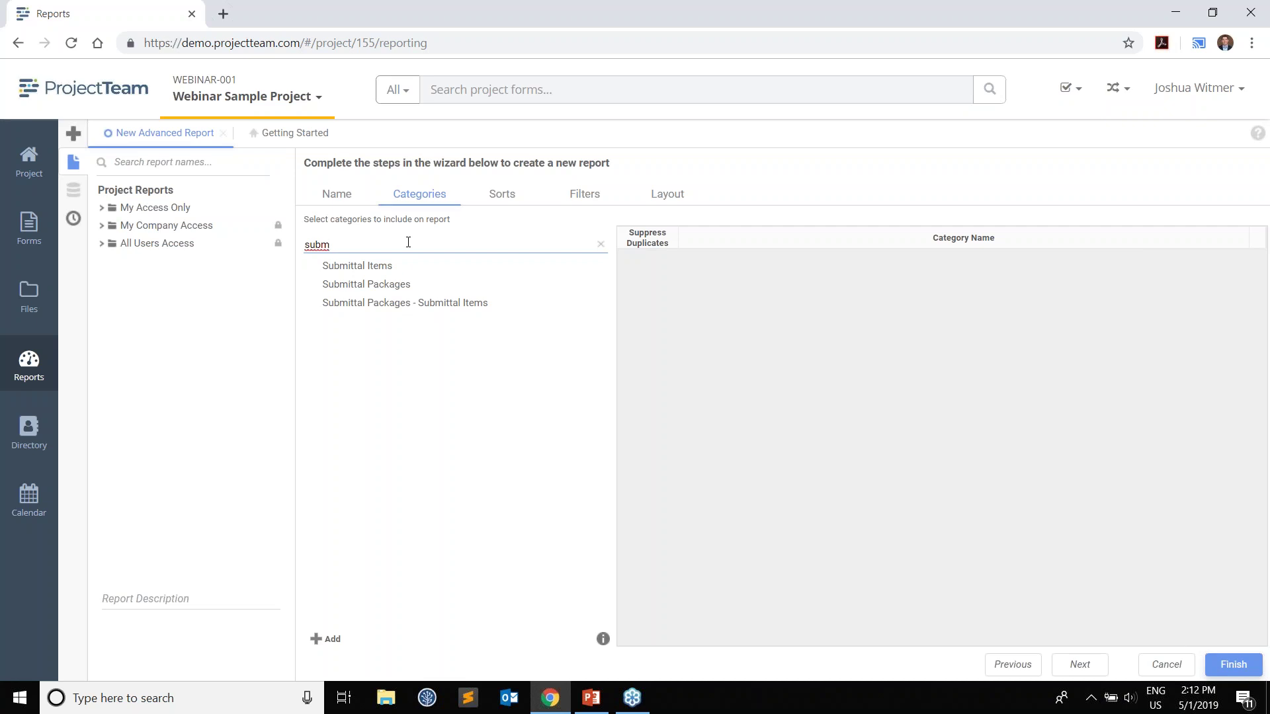
pyautogui.click(370, 265)
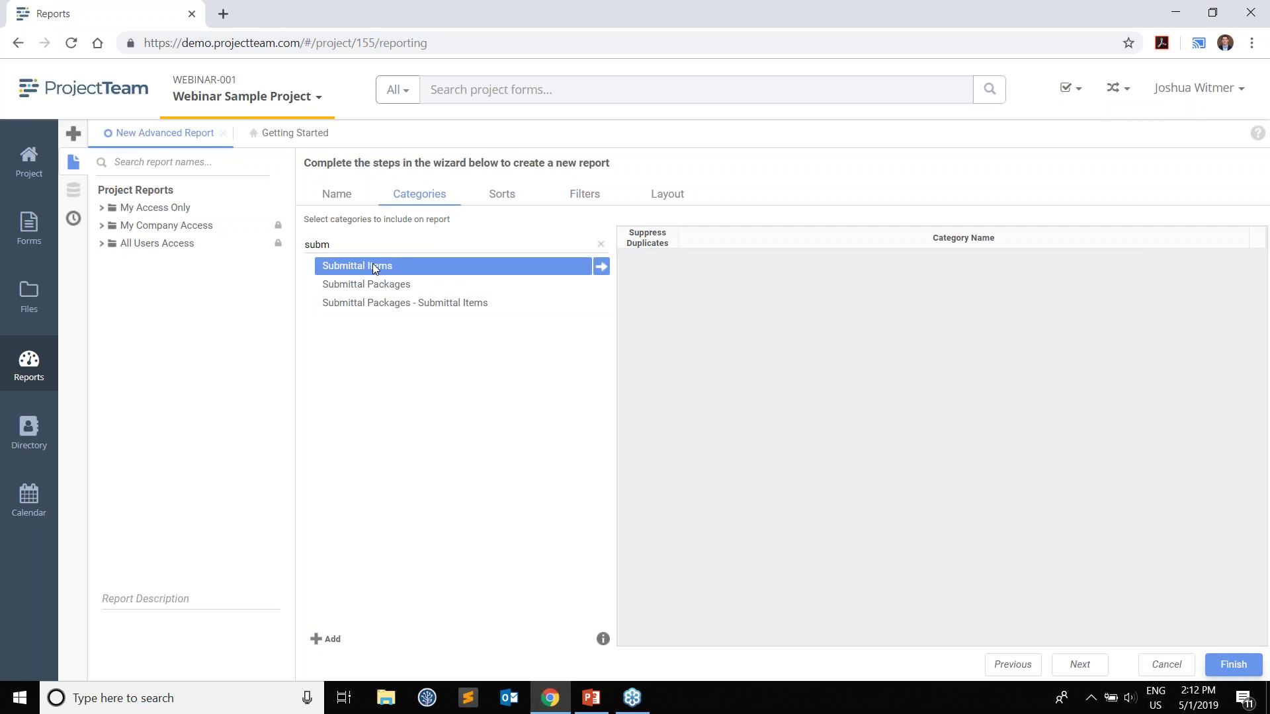
pyautogui.doubleClick(372, 263)
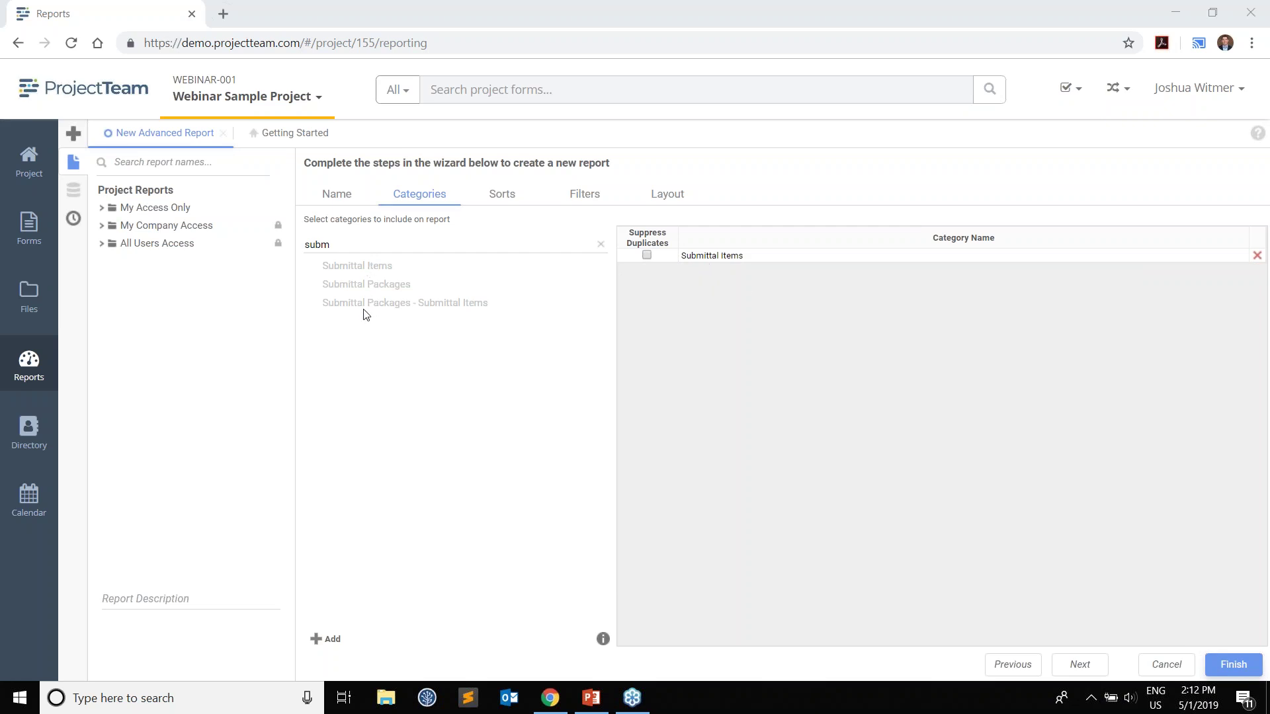
pyautogui.click(368, 291)
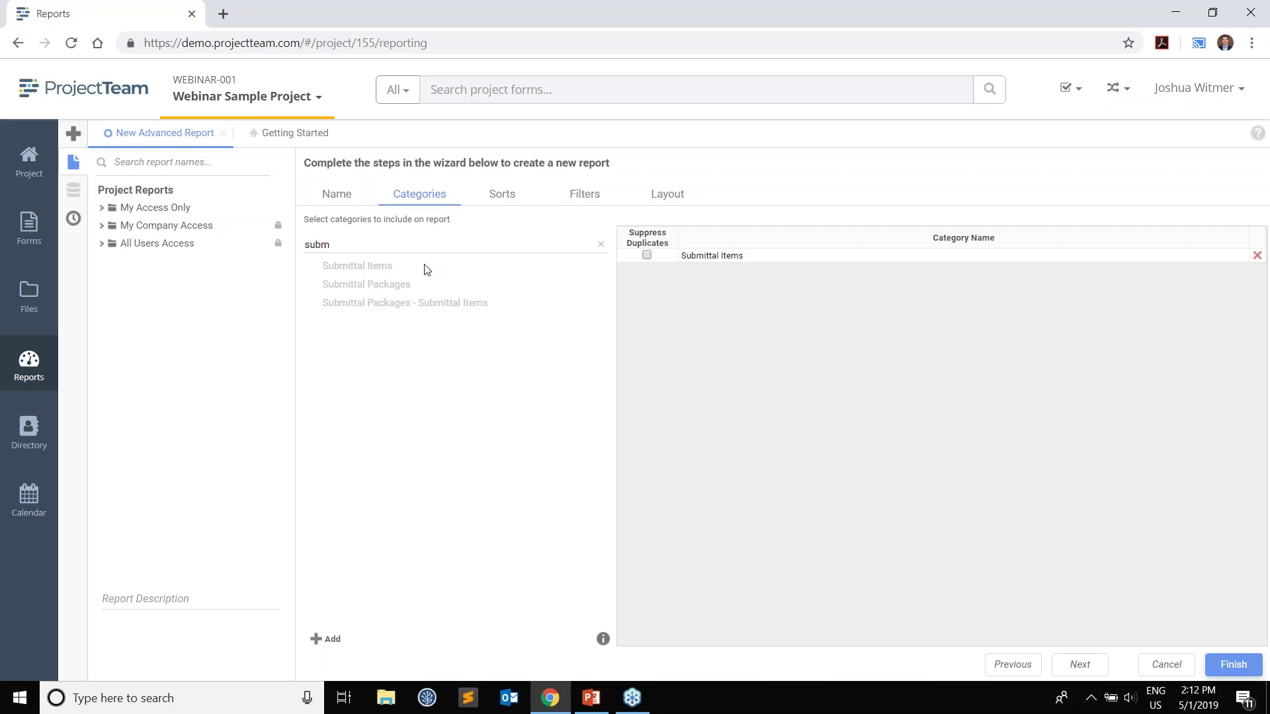
pyautogui.click(601, 244)
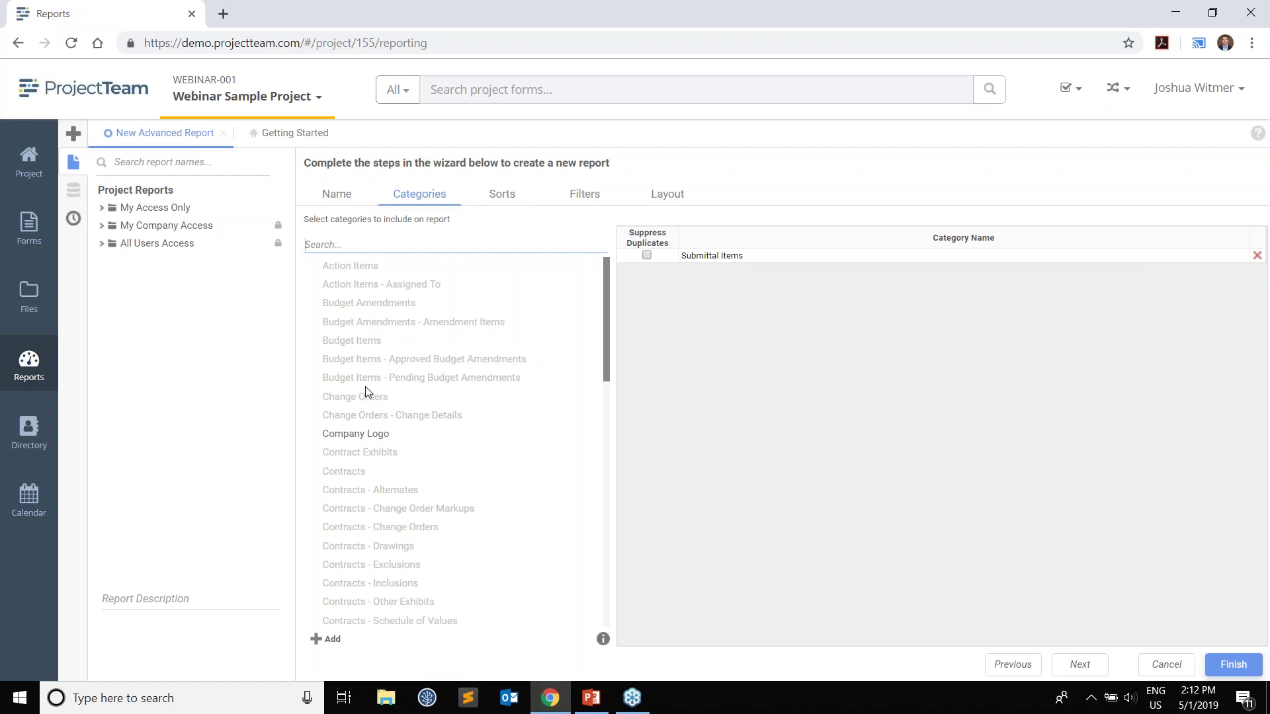
# - Sort the report by Specification Section first and Item # second, using the Submittal Items fields
pyautogui.click(503, 202)
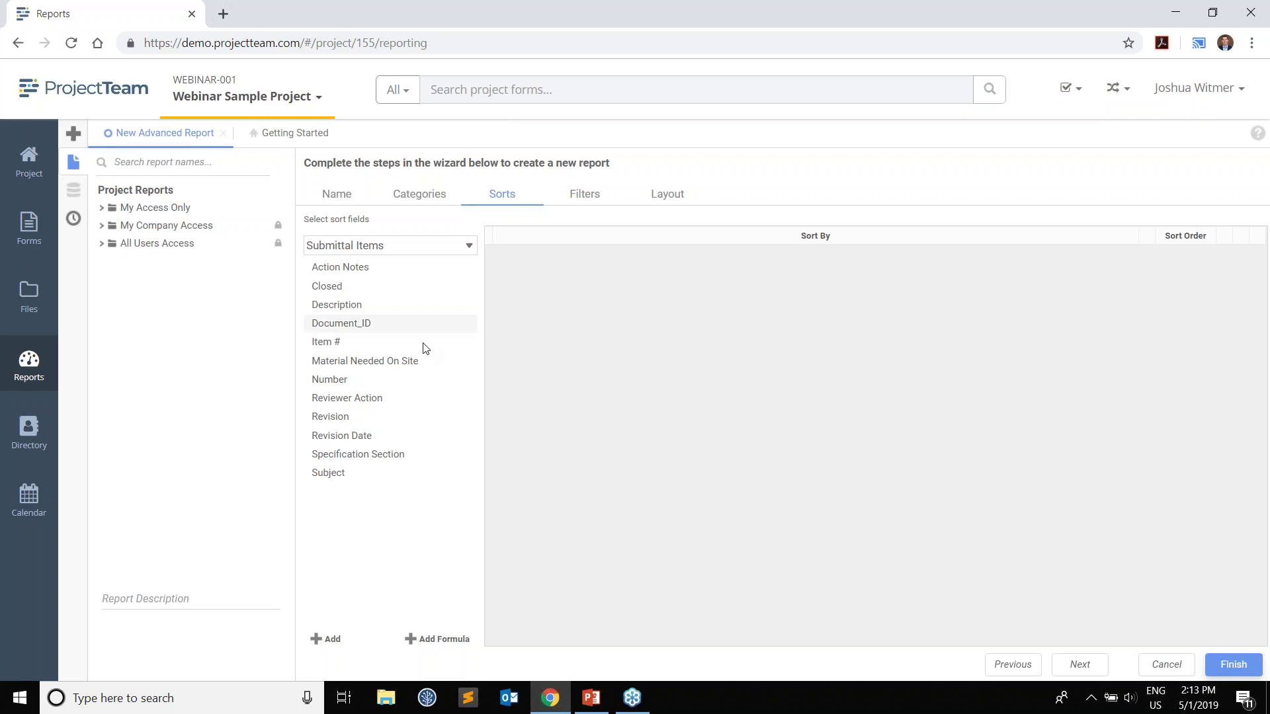
pyautogui.moveTo(411, 455); pyautogui.dragTo(599, 394)
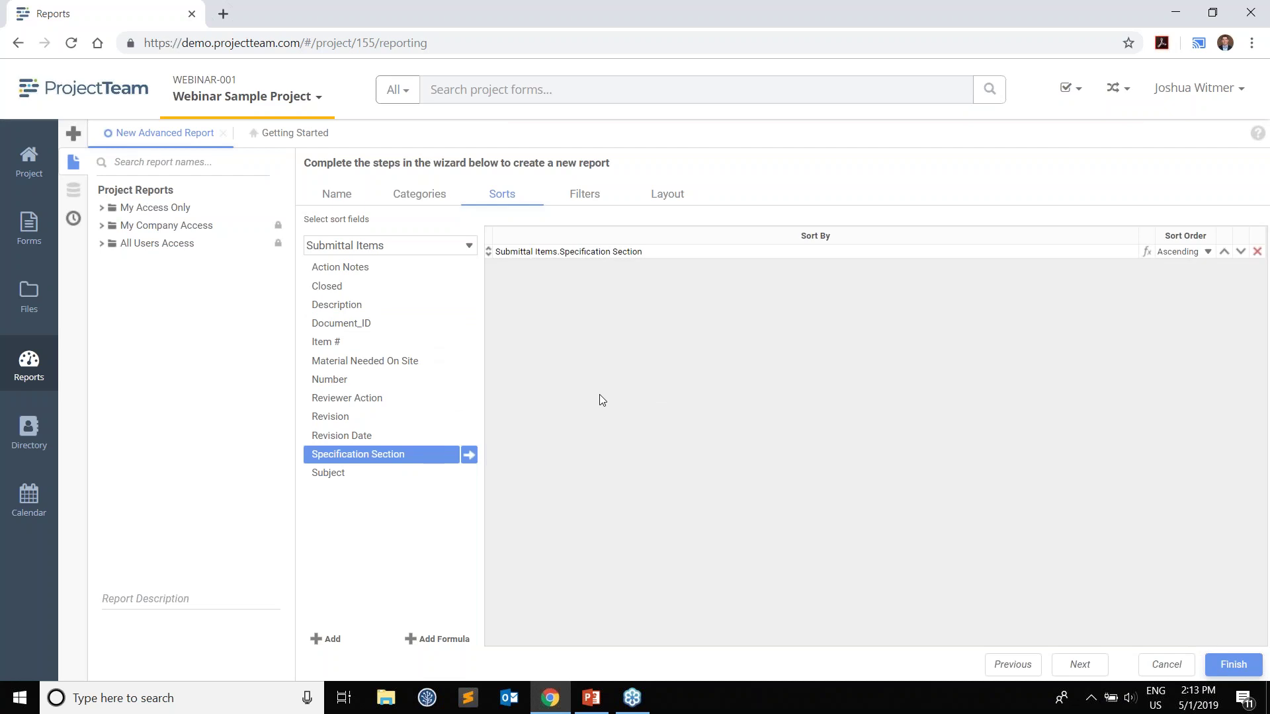
pyautogui.doubleClick(412, 347)
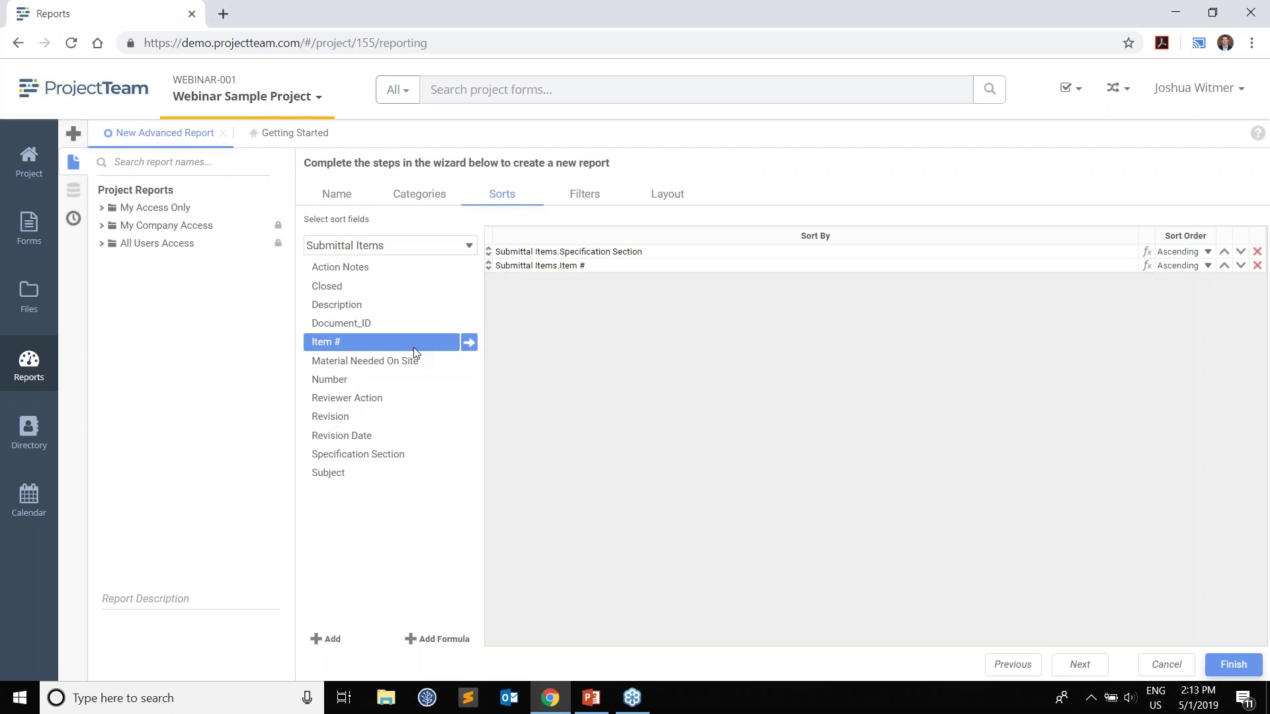
# - Add the Submittal Items fields Closed, Item # and Number as report filters and review their conditions
pyautogui.click(582, 201)
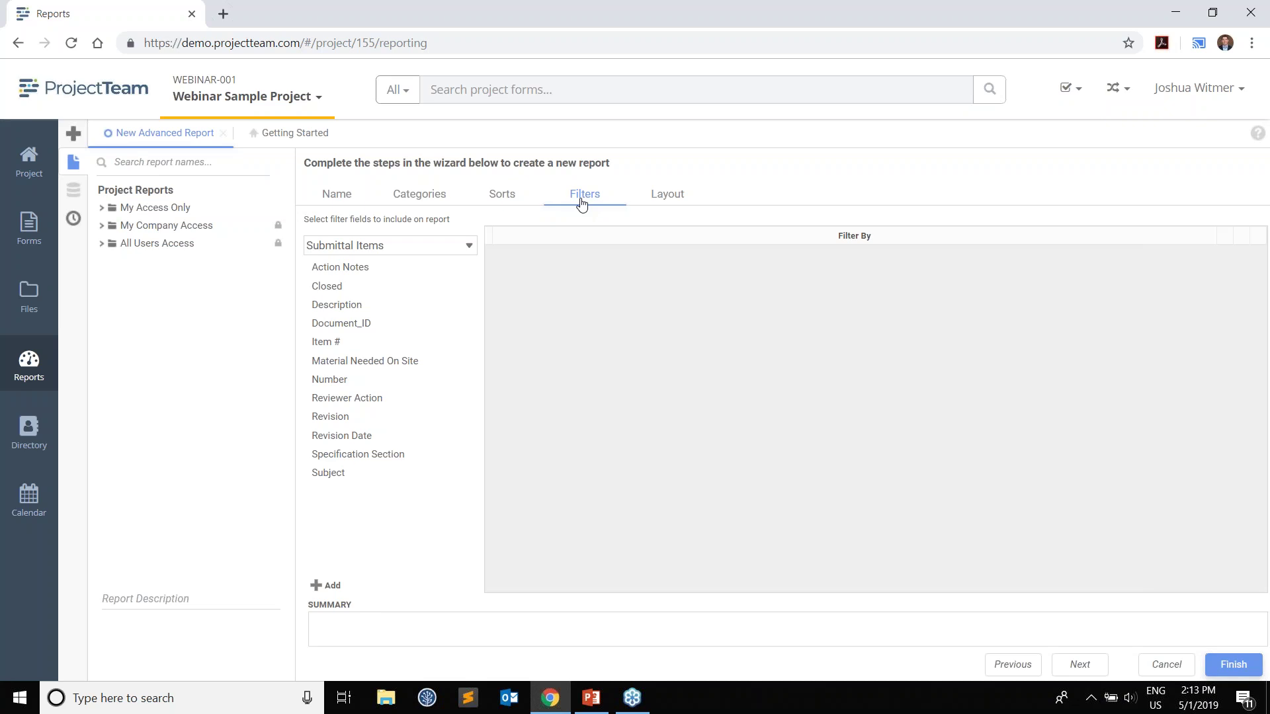
pyautogui.moveTo(331, 292); pyautogui.dragTo(582, 271)
pyautogui.moveTo(327, 341); pyautogui.dragTo(600, 320)
pyautogui.moveTo(407, 379); pyautogui.dragTo(556, 364)
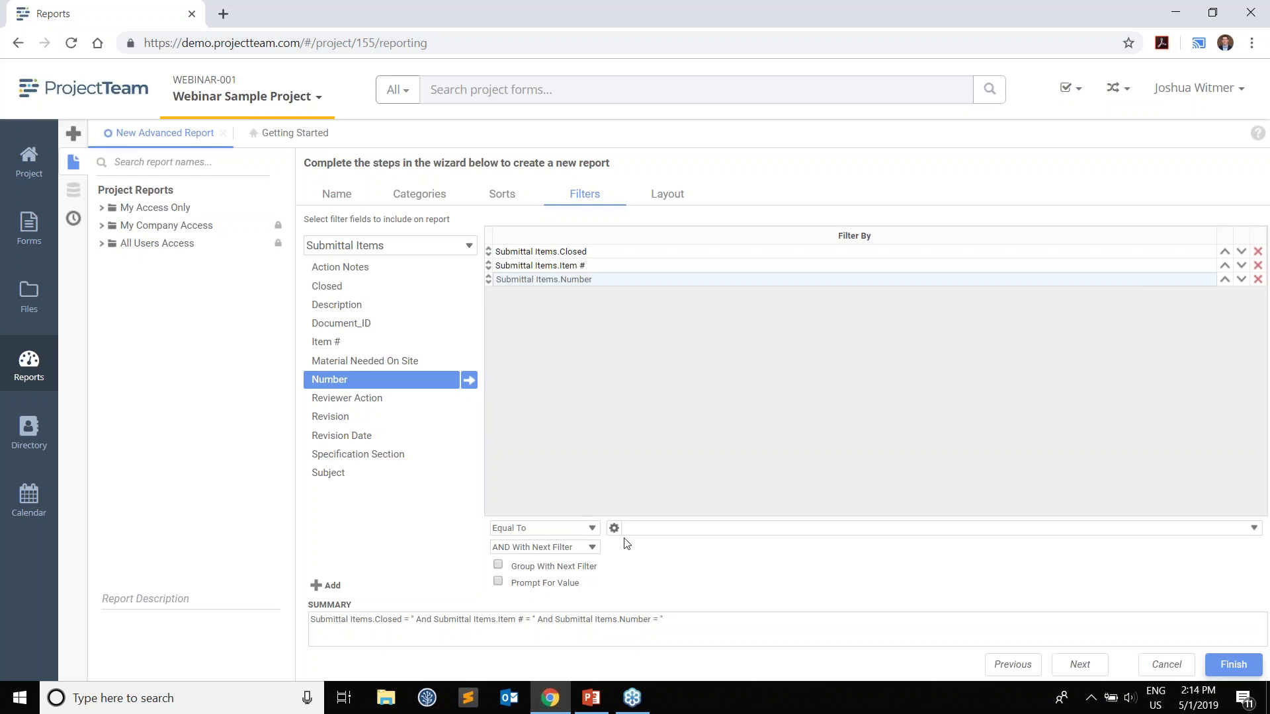
pyautogui.click(599, 265)
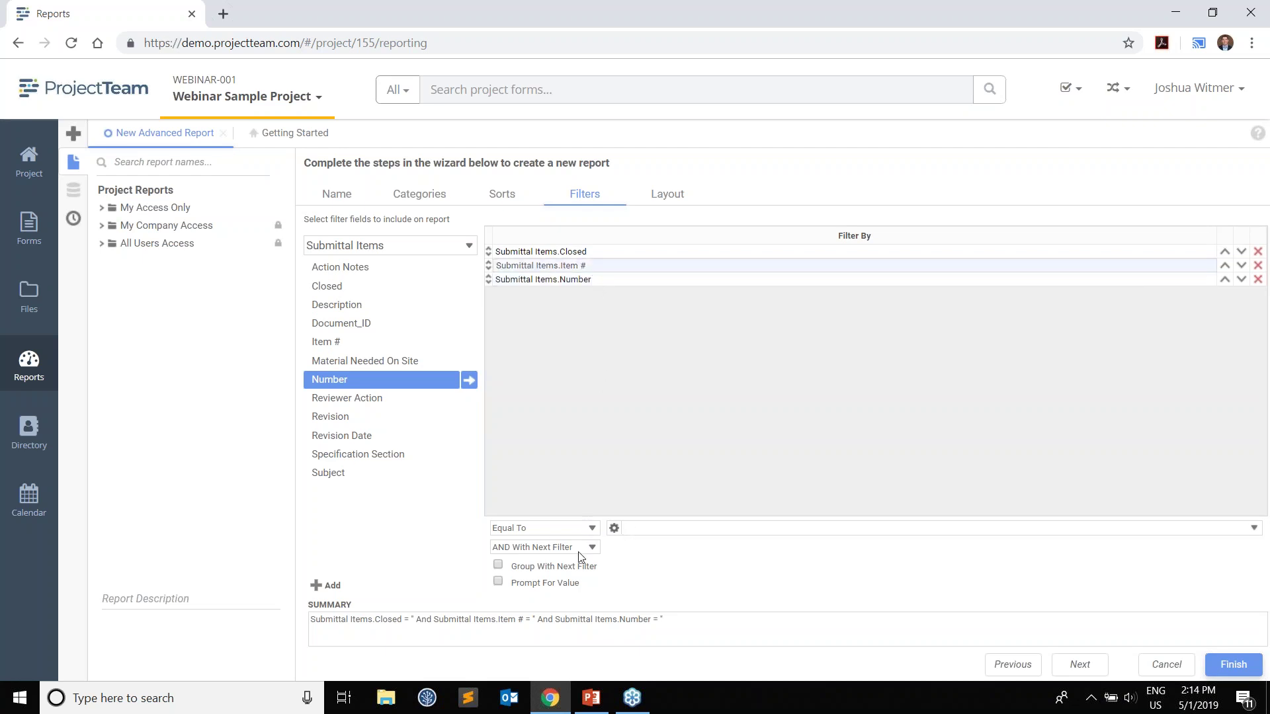
pyautogui.click(611, 255)
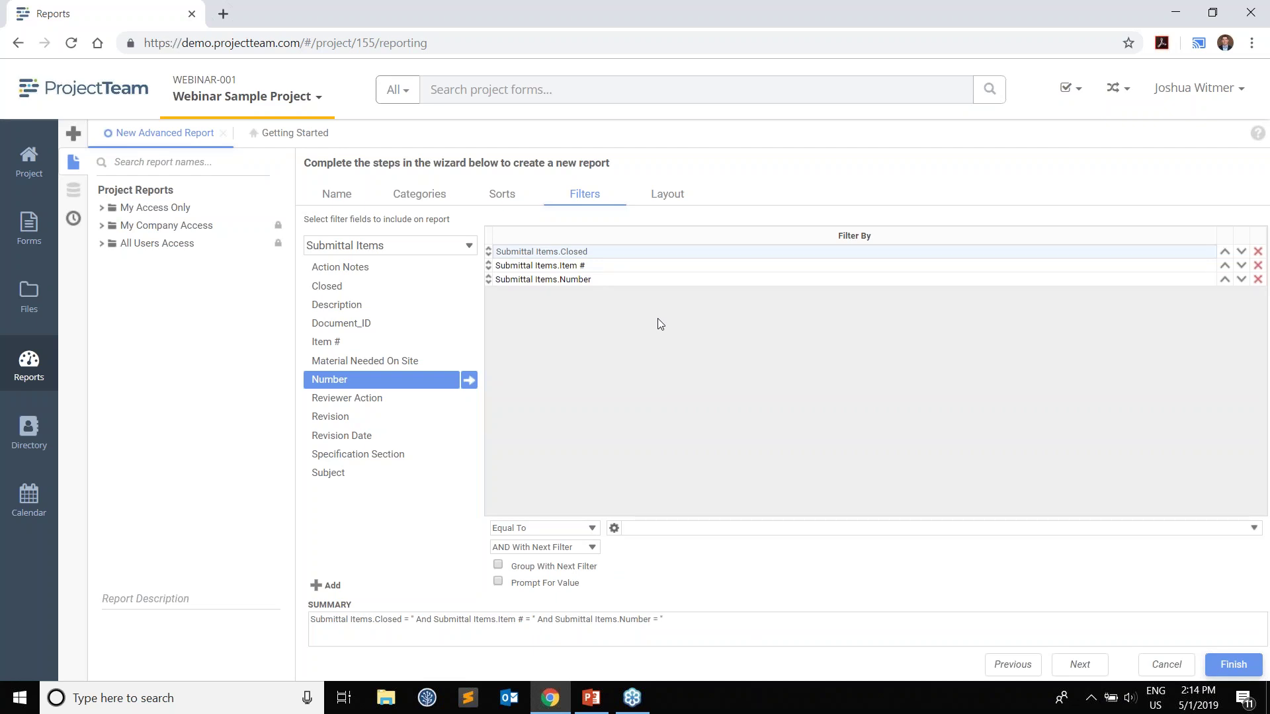
# - Remove the Number, Item # and Closed filters from the report
pyautogui.click(1258, 279)
pyautogui.click(1257, 265)
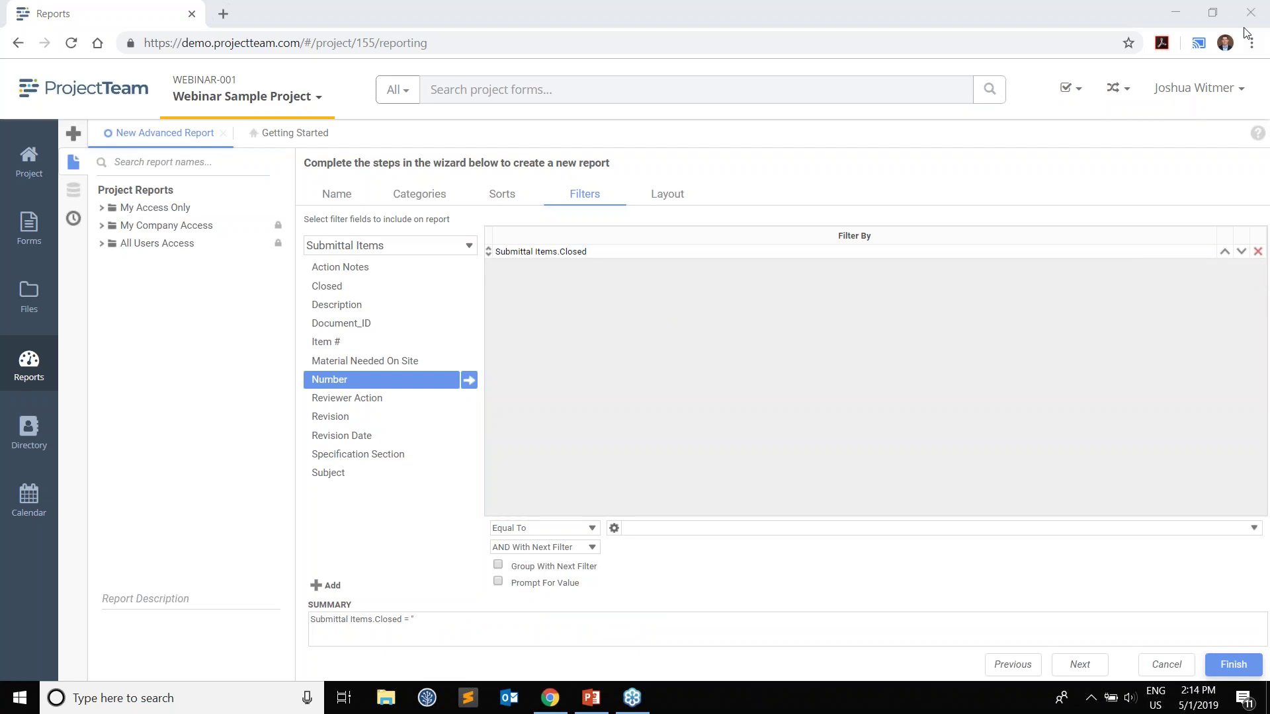
pyautogui.click(1258, 251)
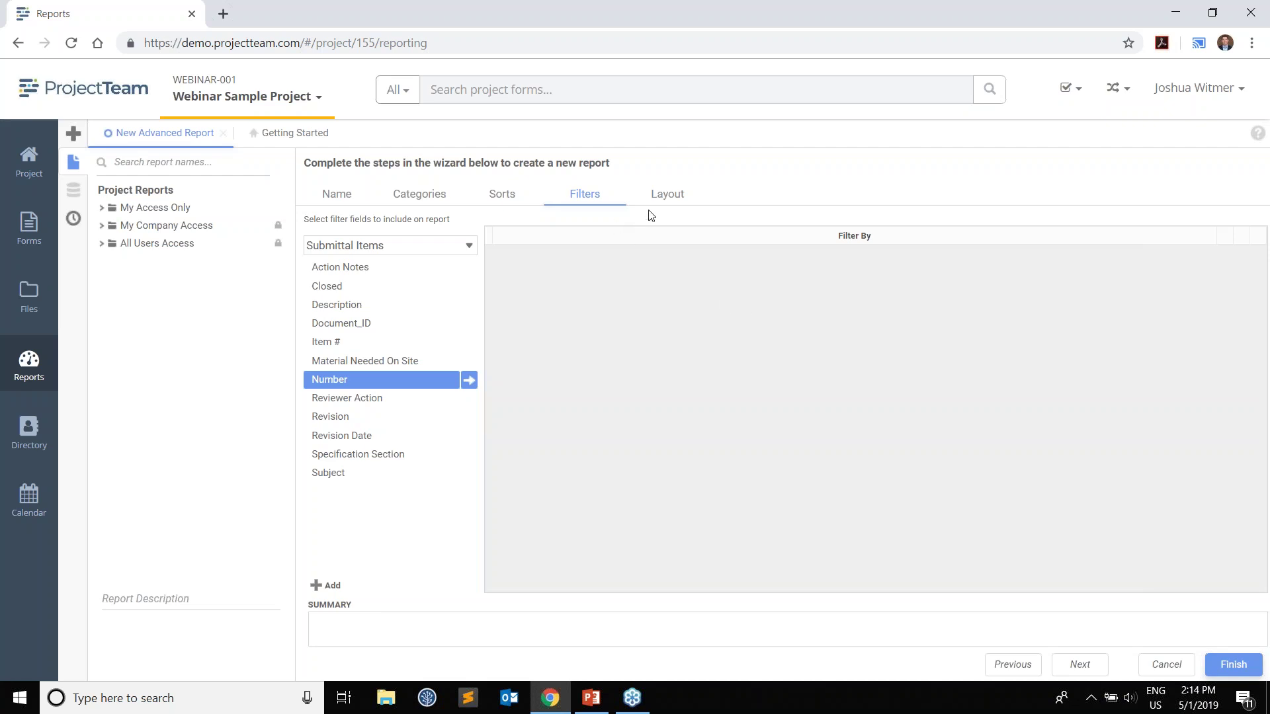
# - Add Item #, Subject and Revision Date, in that order, as data fields in the report layout
pyautogui.click(681, 201)
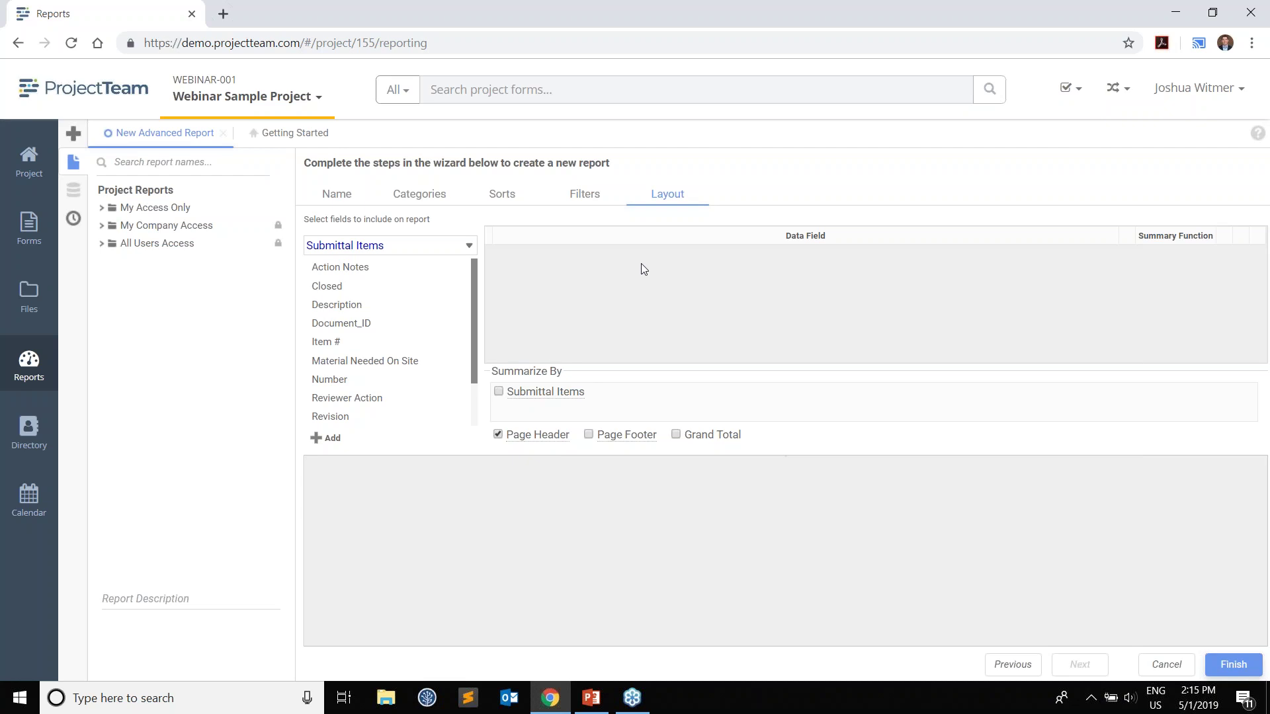
pyautogui.doubleClick(359, 341)
pyautogui.scroll(-1, 359, 341)
pyautogui.doubleClick(359, 417)
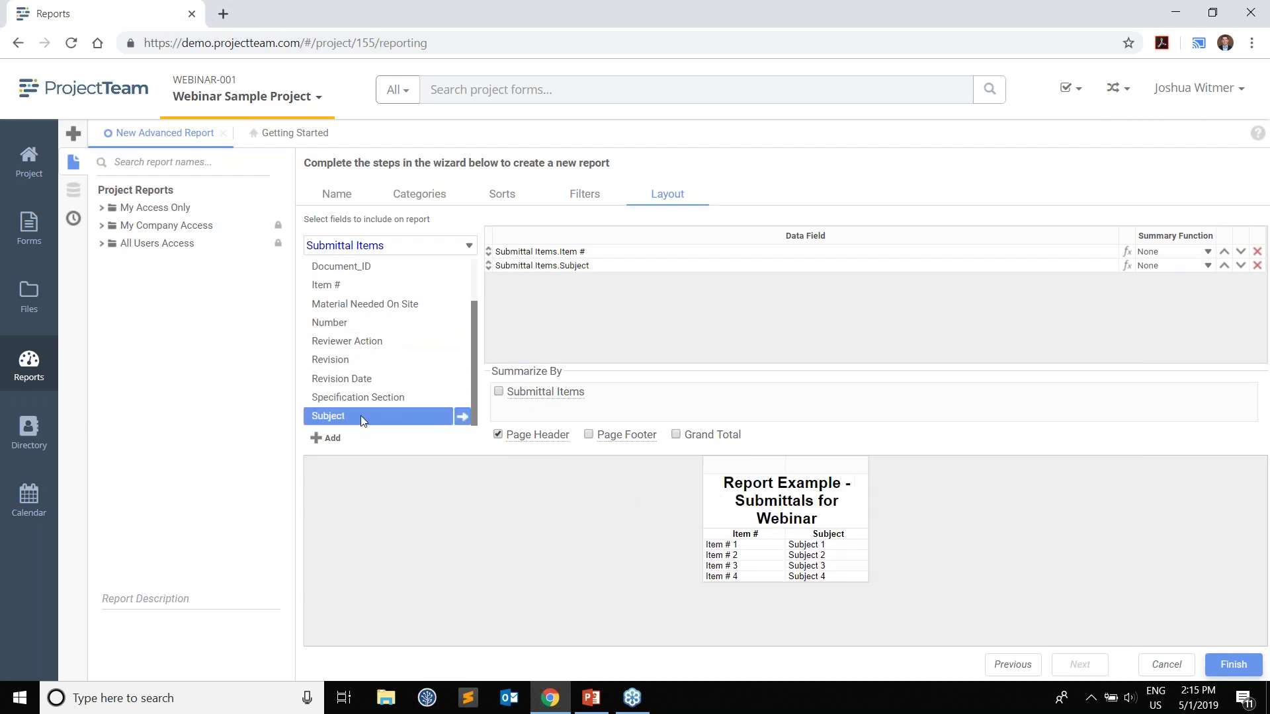
pyautogui.scroll(2, 377, 371)
pyautogui.scroll(-2, 386, 349)
pyautogui.doubleClick(379, 378)
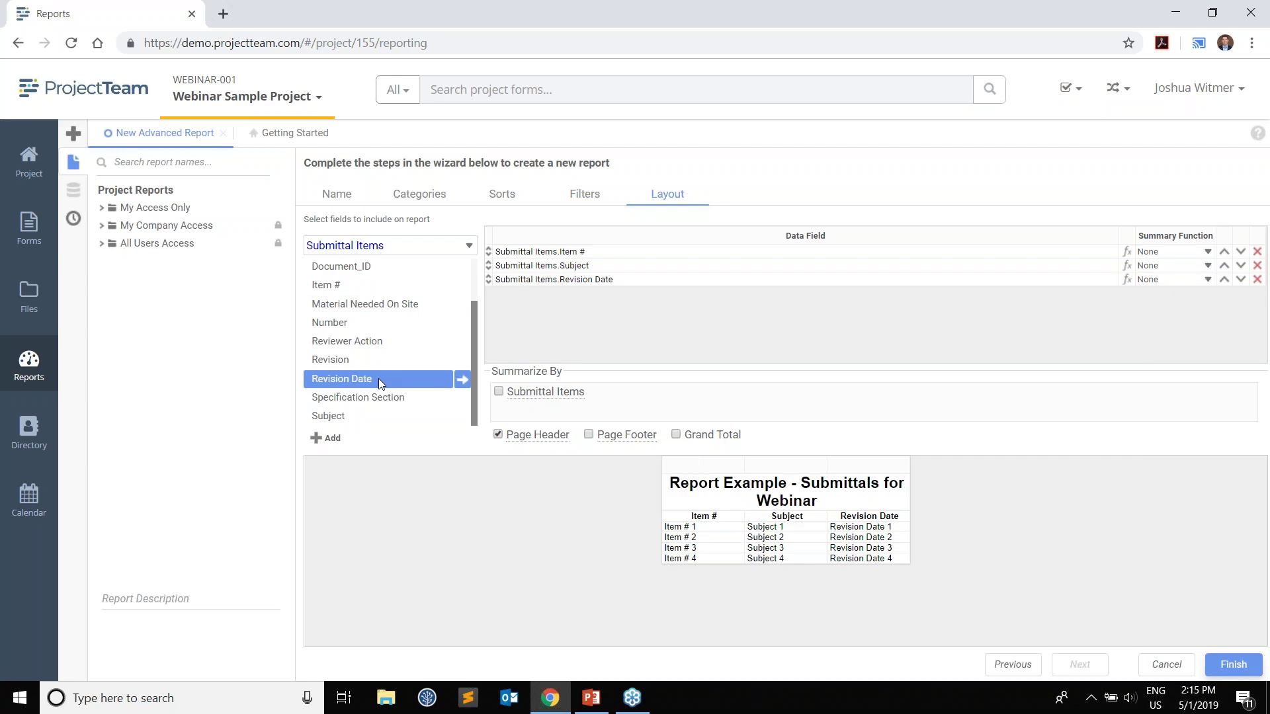
# - Add Reviewer Action, Action Notes and Closed to the report layout and finish the wizard
pyautogui.scroll(2, 379, 378)
pyautogui.scroll(-2, 380, 376)
pyautogui.doubleClick(386, 342)
pyautogui.scroll(2, 386, 343)
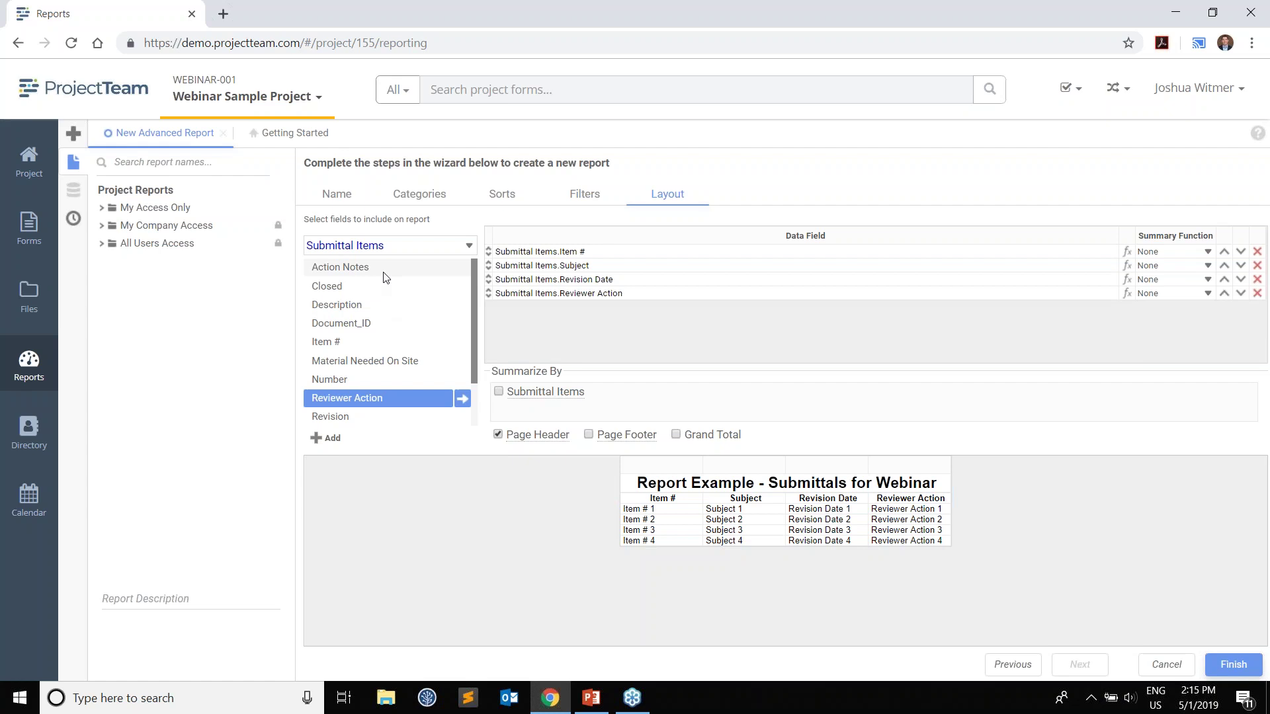
pyautogui.doubleClick(386, 268)
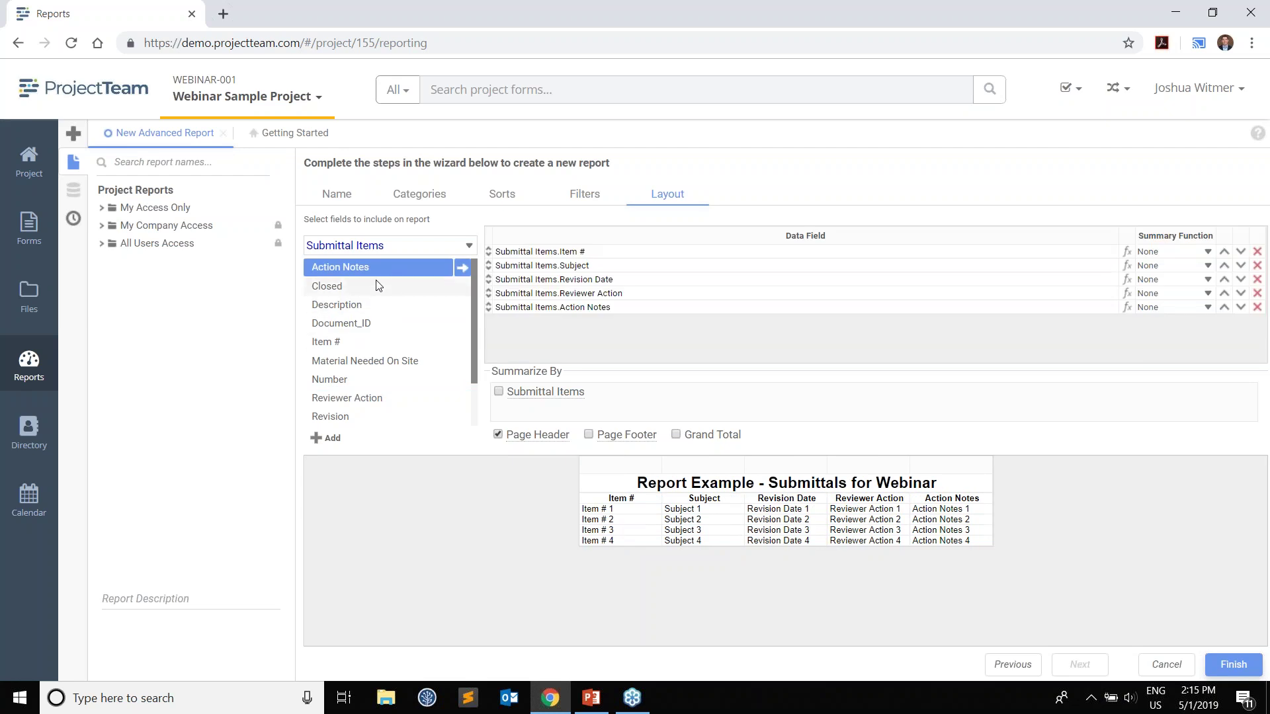
pyautogui.doubleClick(378, 285)
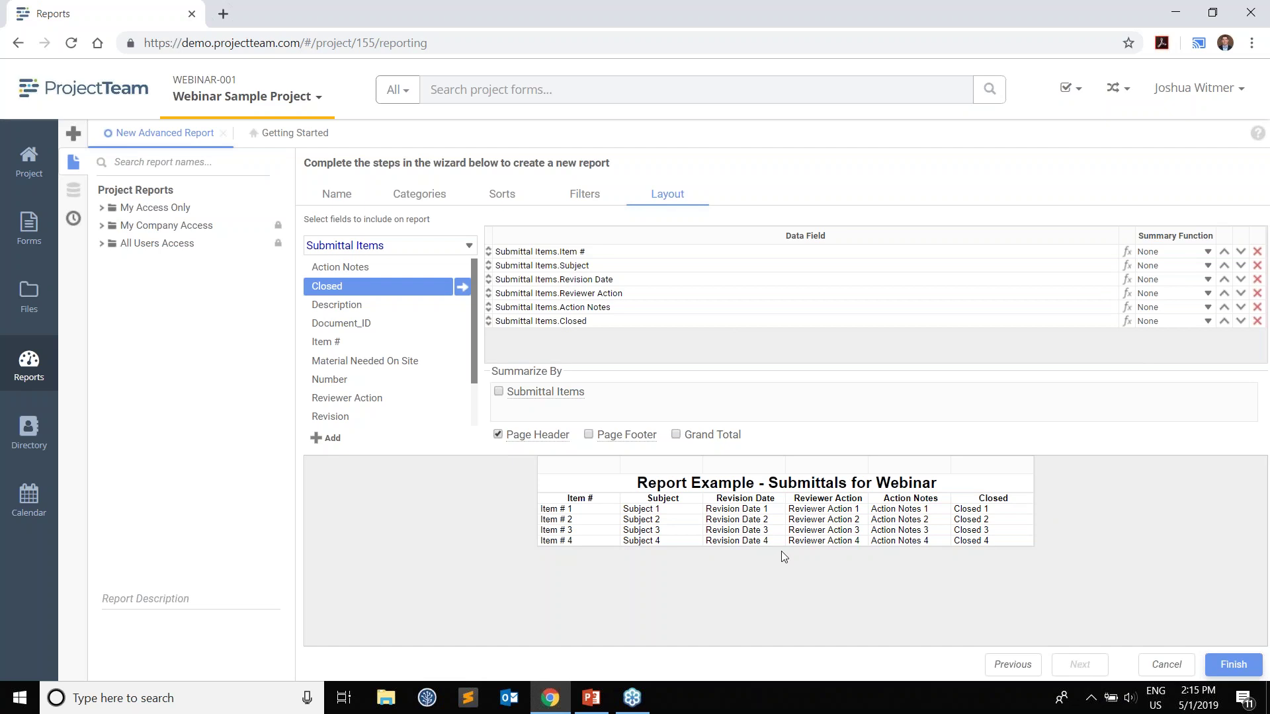
pyautogui.click(1234, 665)
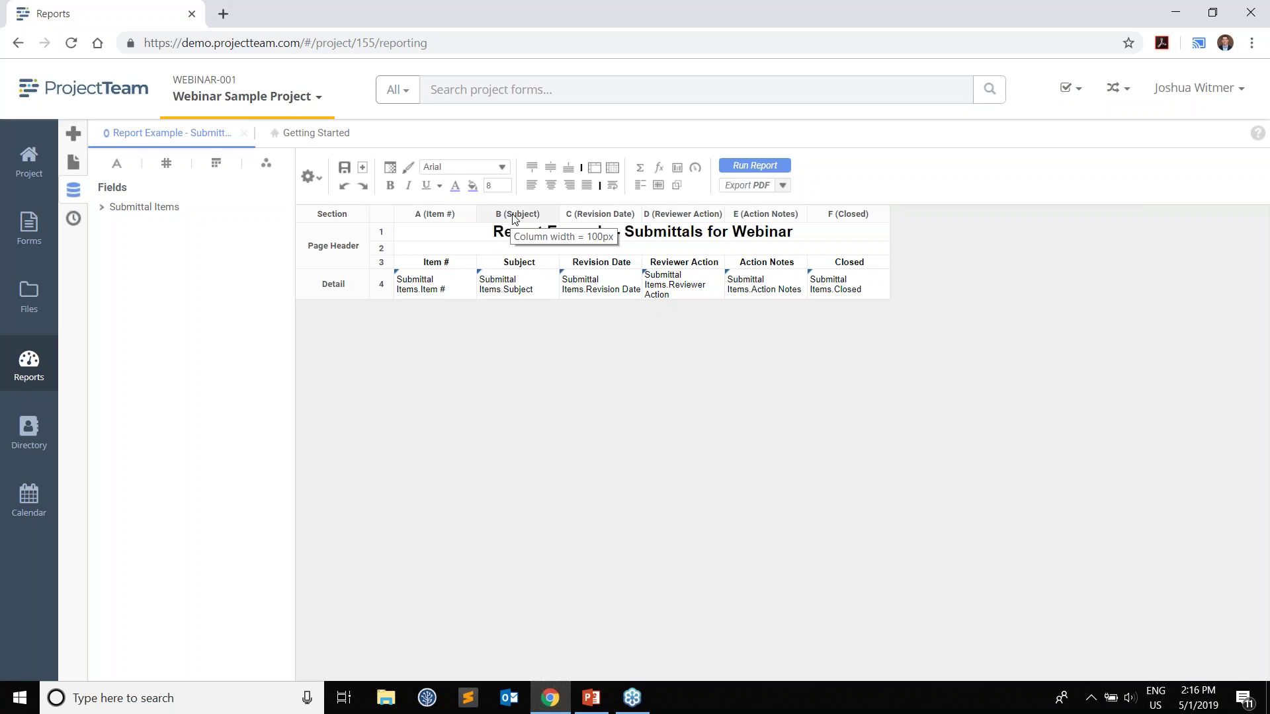
# - View the label and sort settings of the Item # column and close them without making changes
pyautogui.rightClick(454, 218)
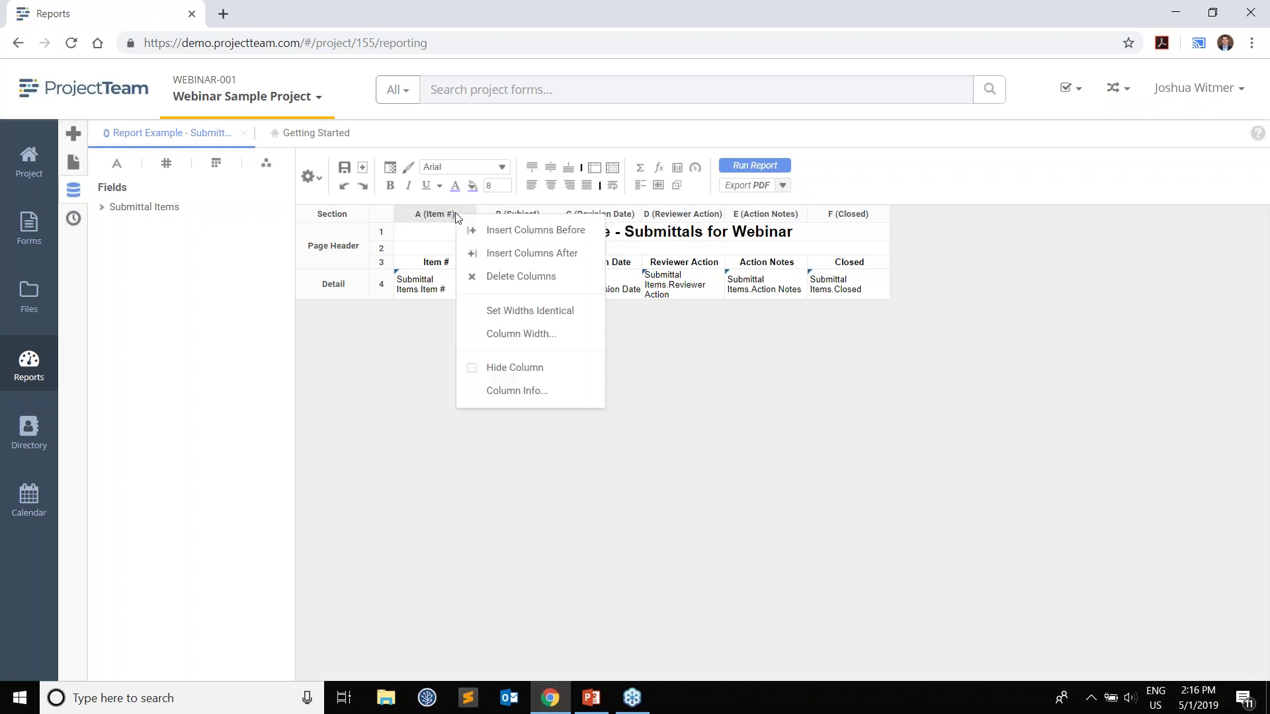
pyautogui.click(516, 397)
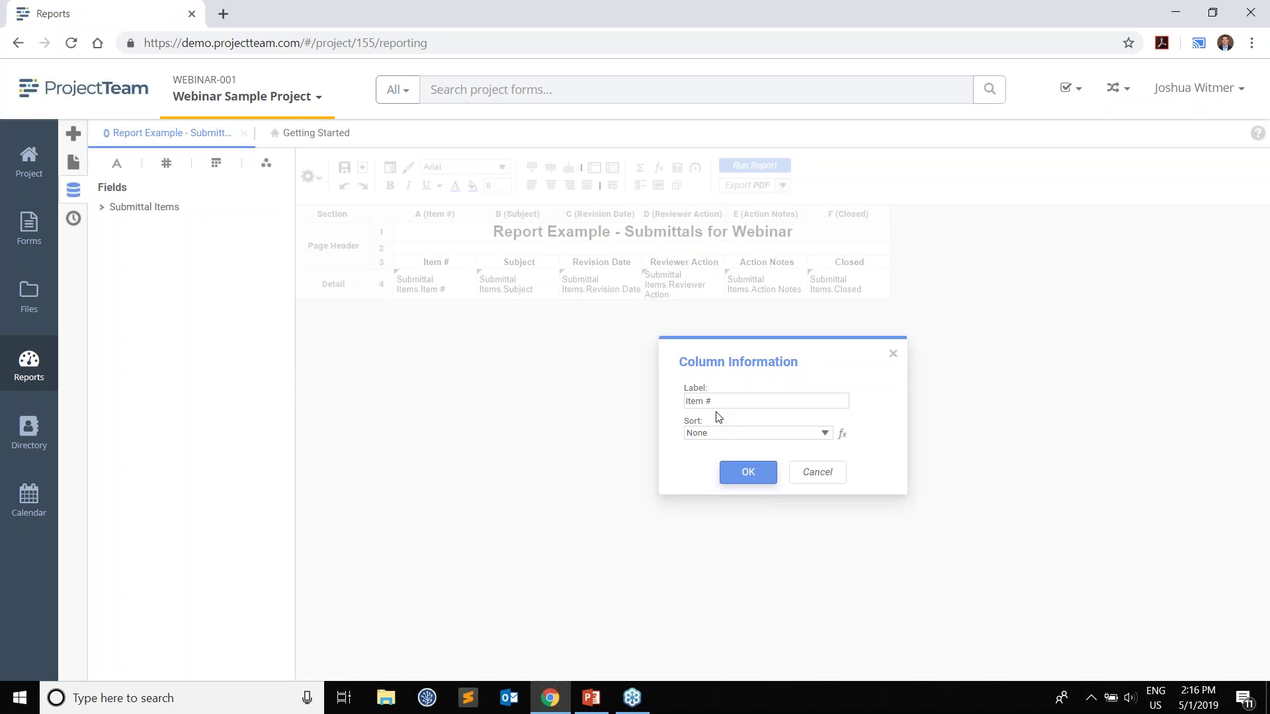
pyautogui.click(817, 472)
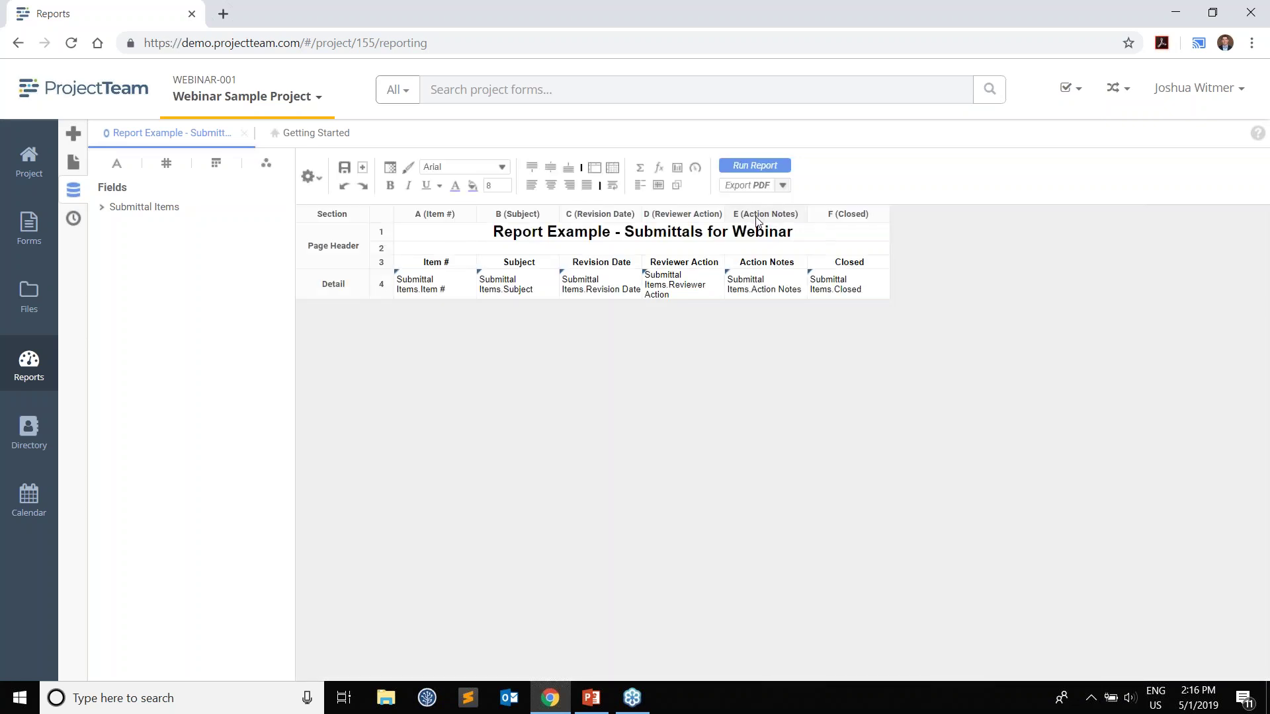
# - Run the report and hide its Subject and Reviewer Action columns, keeping Revision Date shown
pyautogui.click(758, 168)
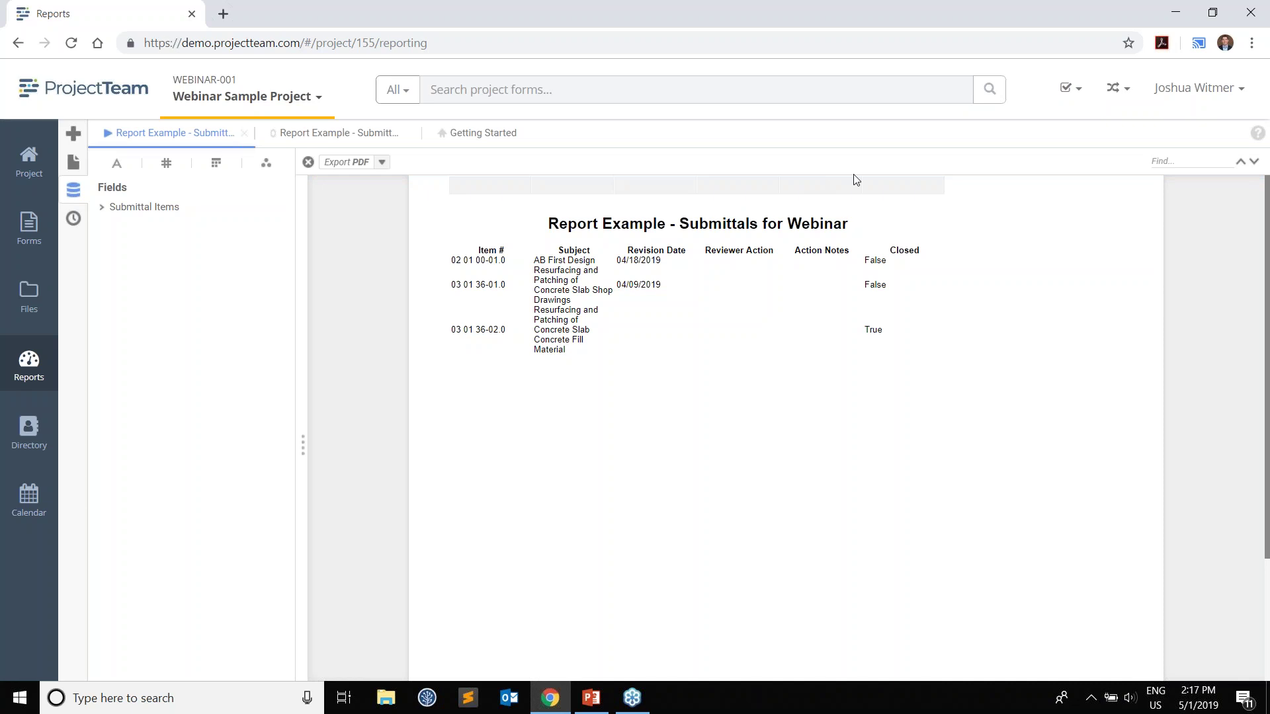
pyautogui.click(303, 445)
pyautogui.click(452, 340)
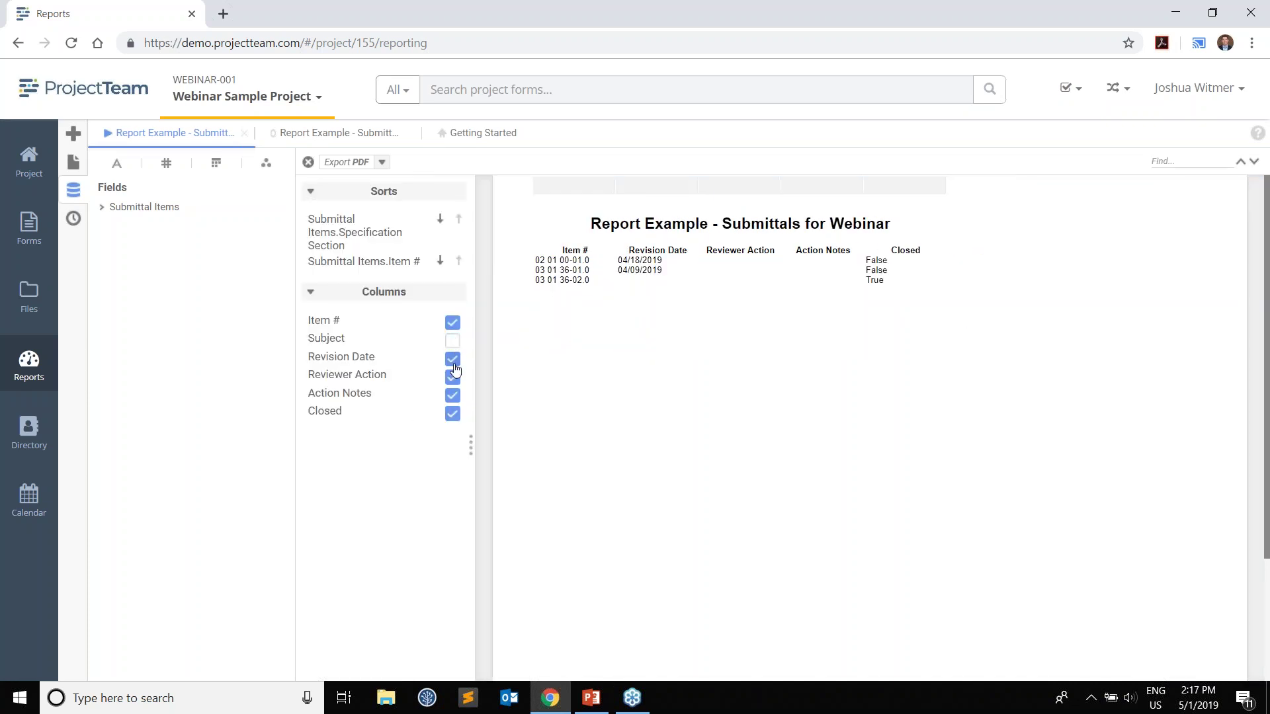
pyautogui.click(453, 361)
pyautogui.click(453, 378)
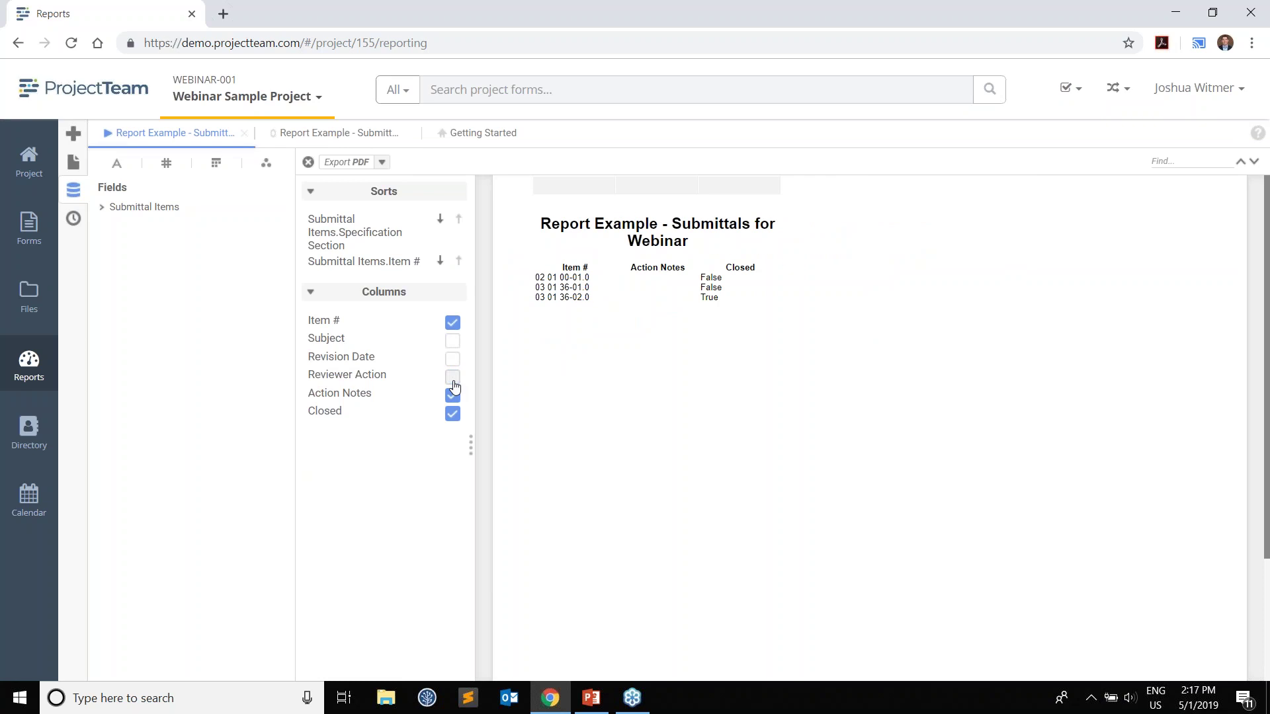
pyautogui.click(453, 359)
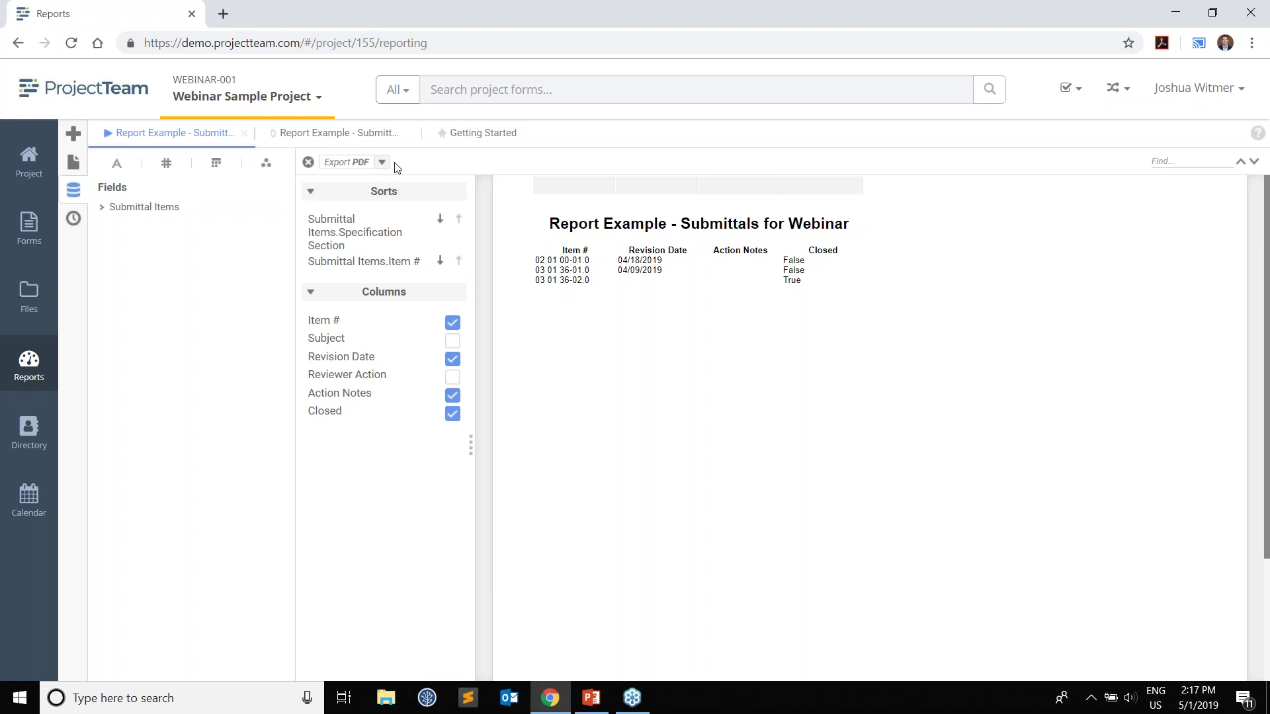
# - View the available export formats, return to the report design and close all other open report tabs
pyautogui.click(382, 164)
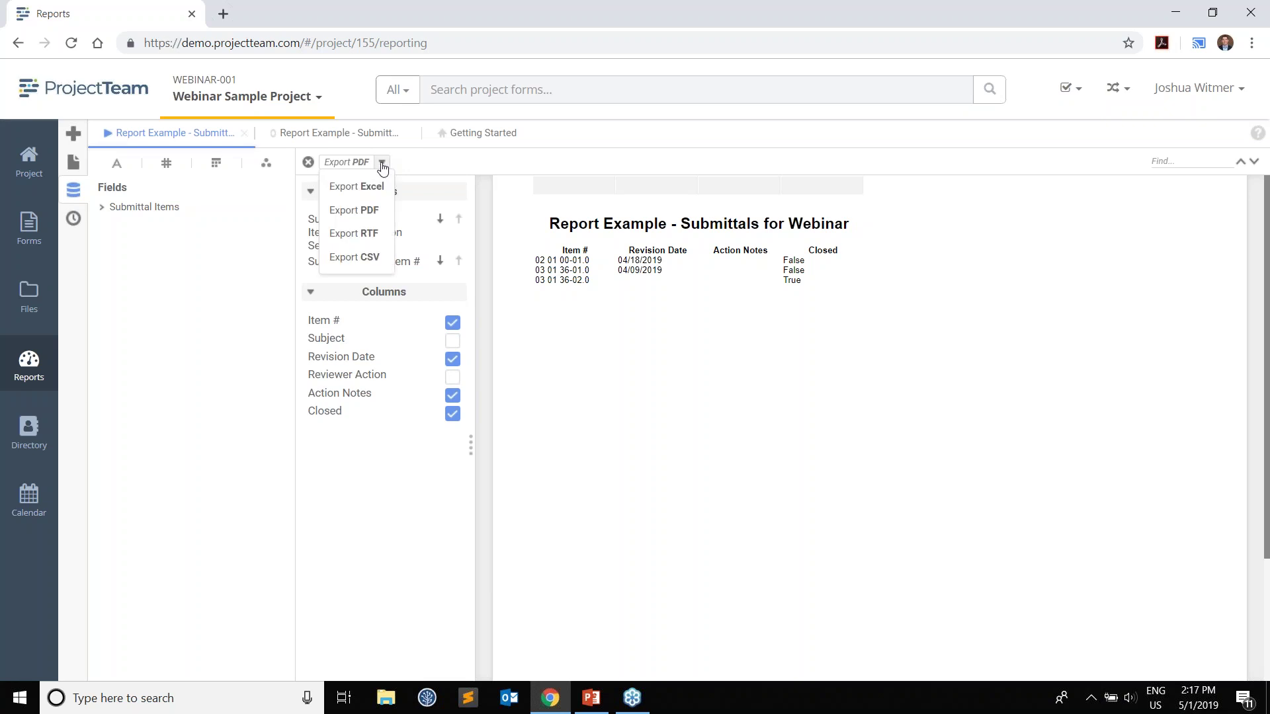
pyautogui.click(435, 169)
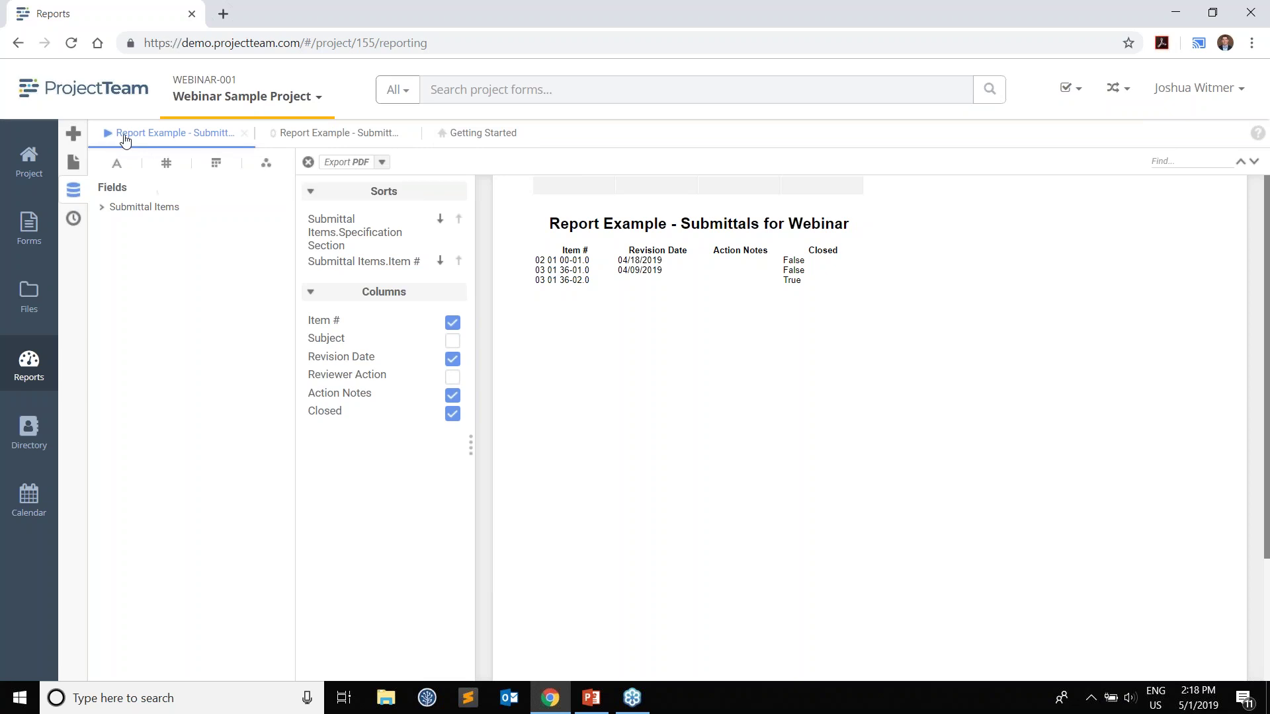
pyautogui.click(317, 141)
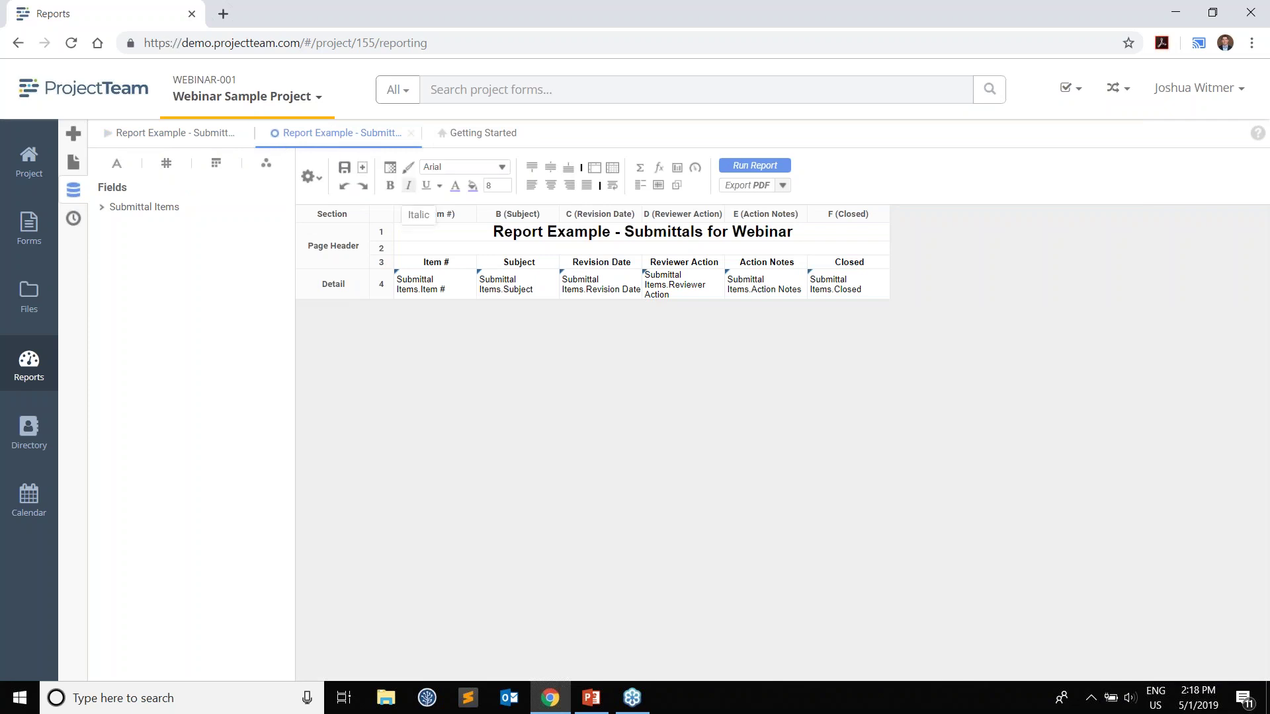
pyautogui.rightClick(357, 136)
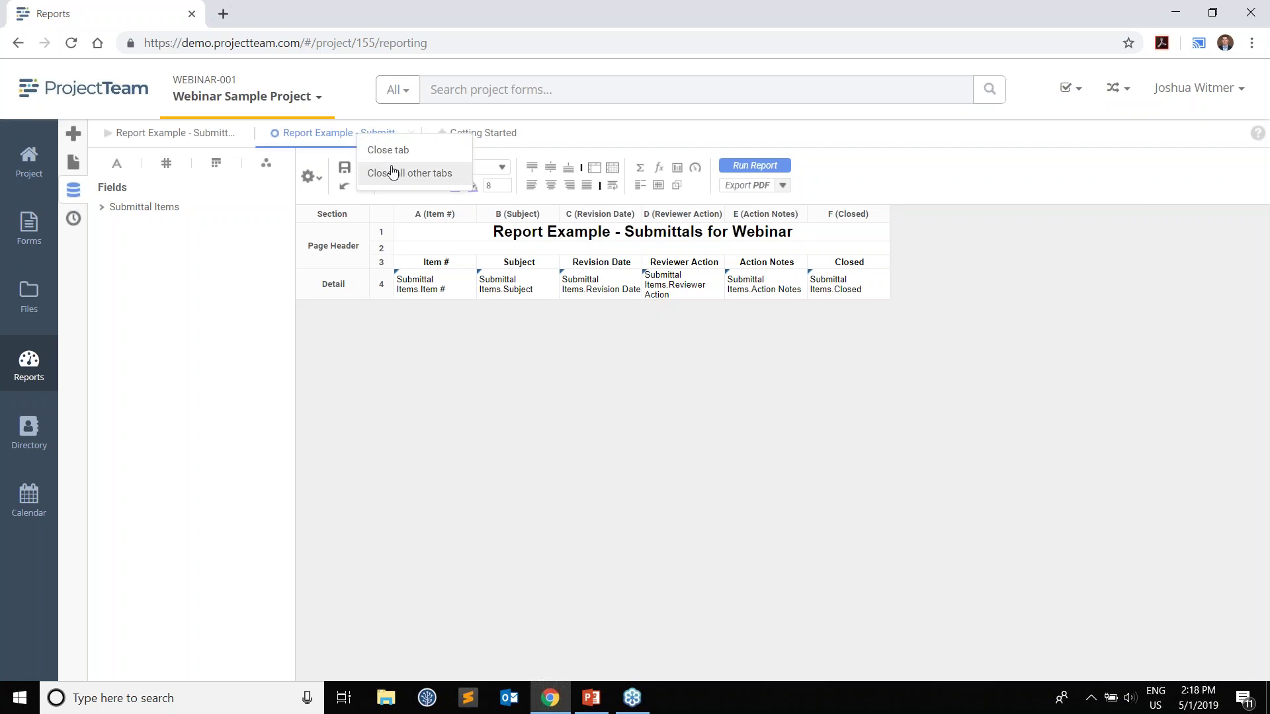
pyautogui.click(421, 174)
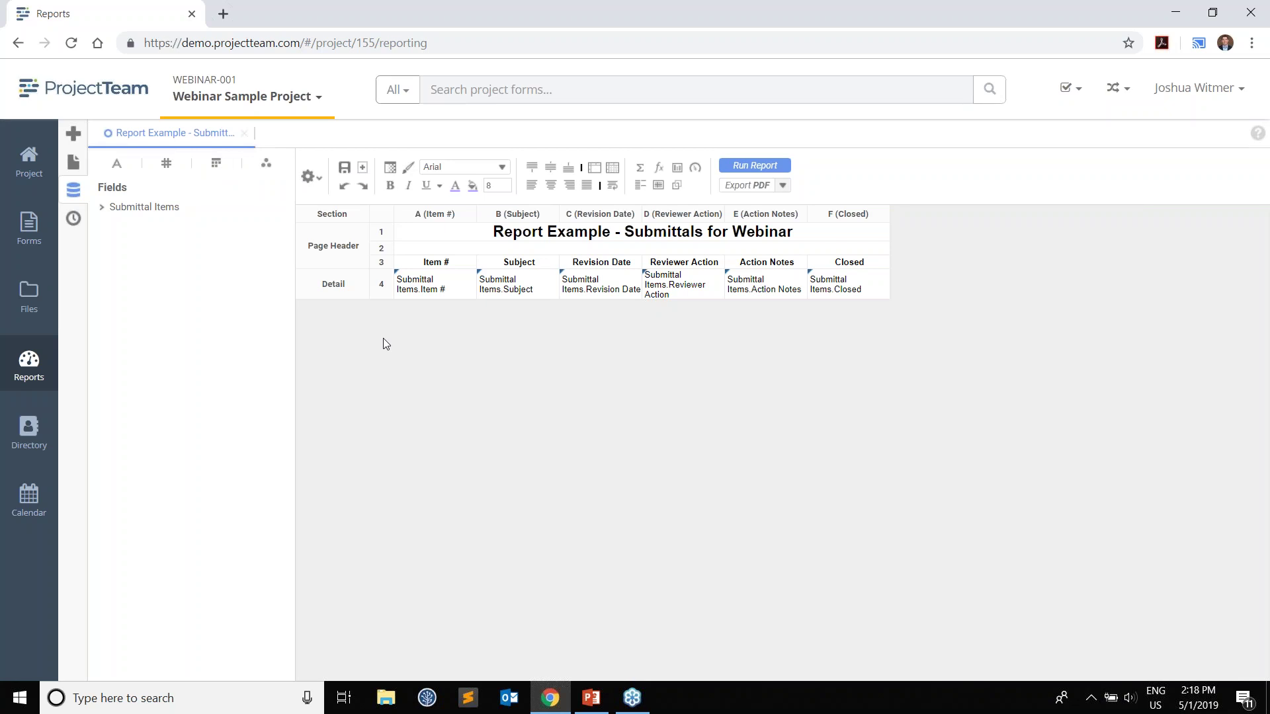
# - Set the report's page options to Fit to Page Width and Landscape orientation, and run the report
pyautogui.click(314, 188)
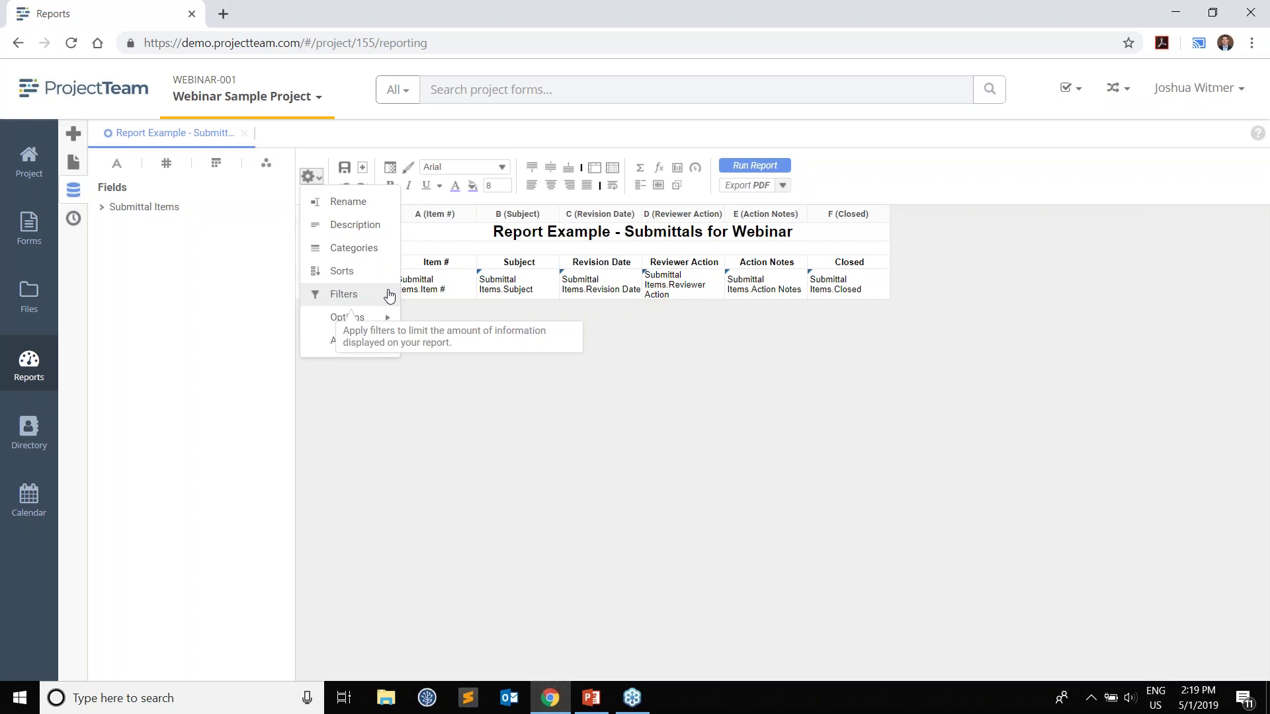
pyautogui.moveTo(388, 318)
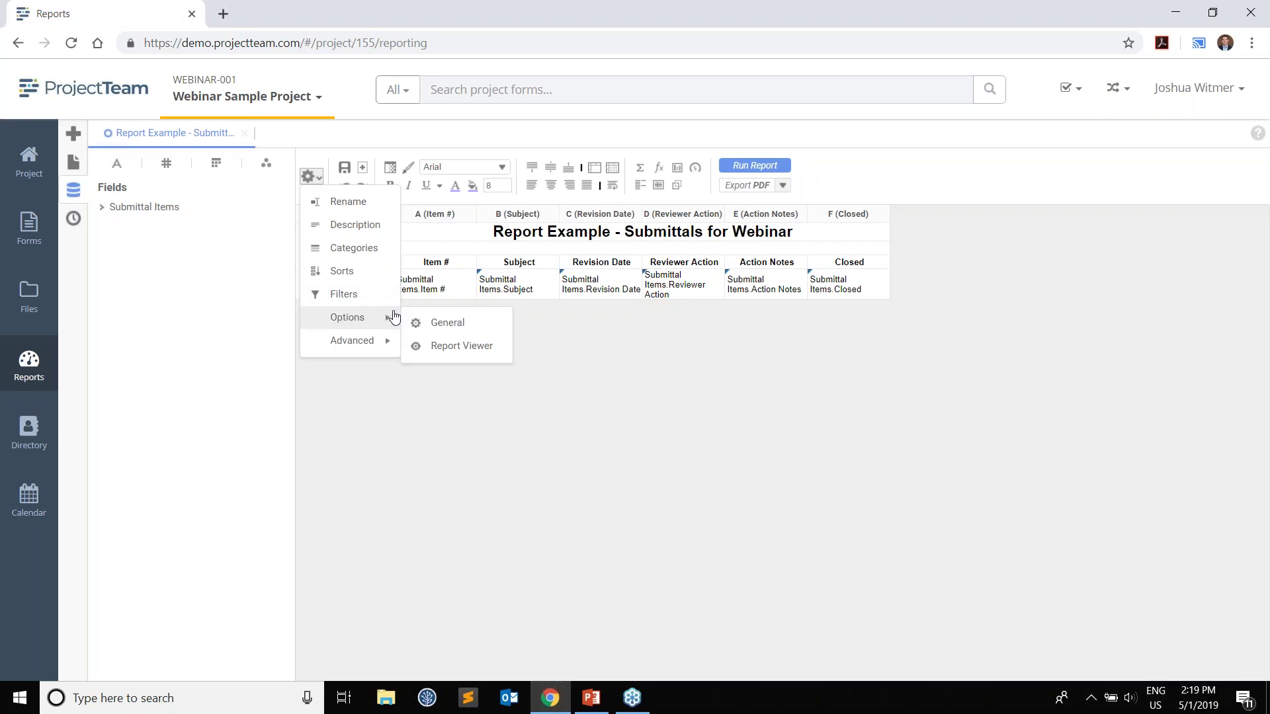
pyautogui.click(449, 323)
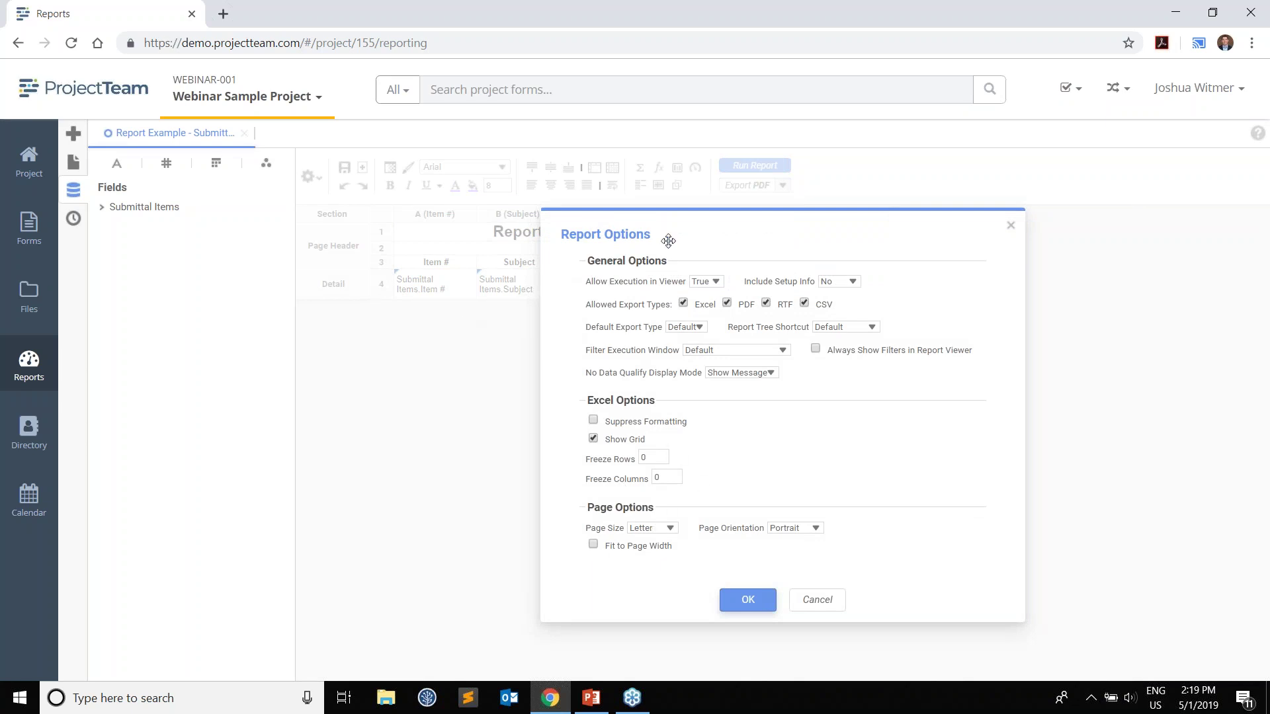
pyautogui.click(630, 554)
pyautogui.click(799, 528)
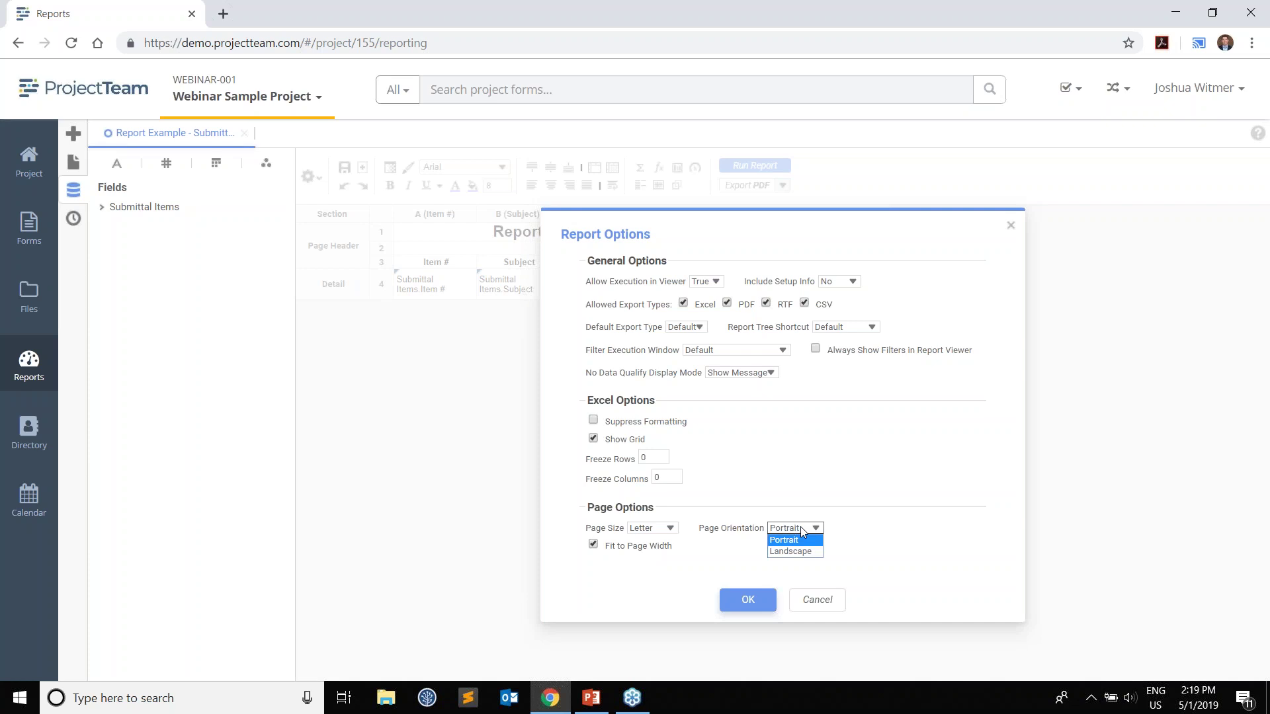
pyautogui.click(794, 551)
pyautogui.click(749, 601)
pyautogui.click(766, 165)
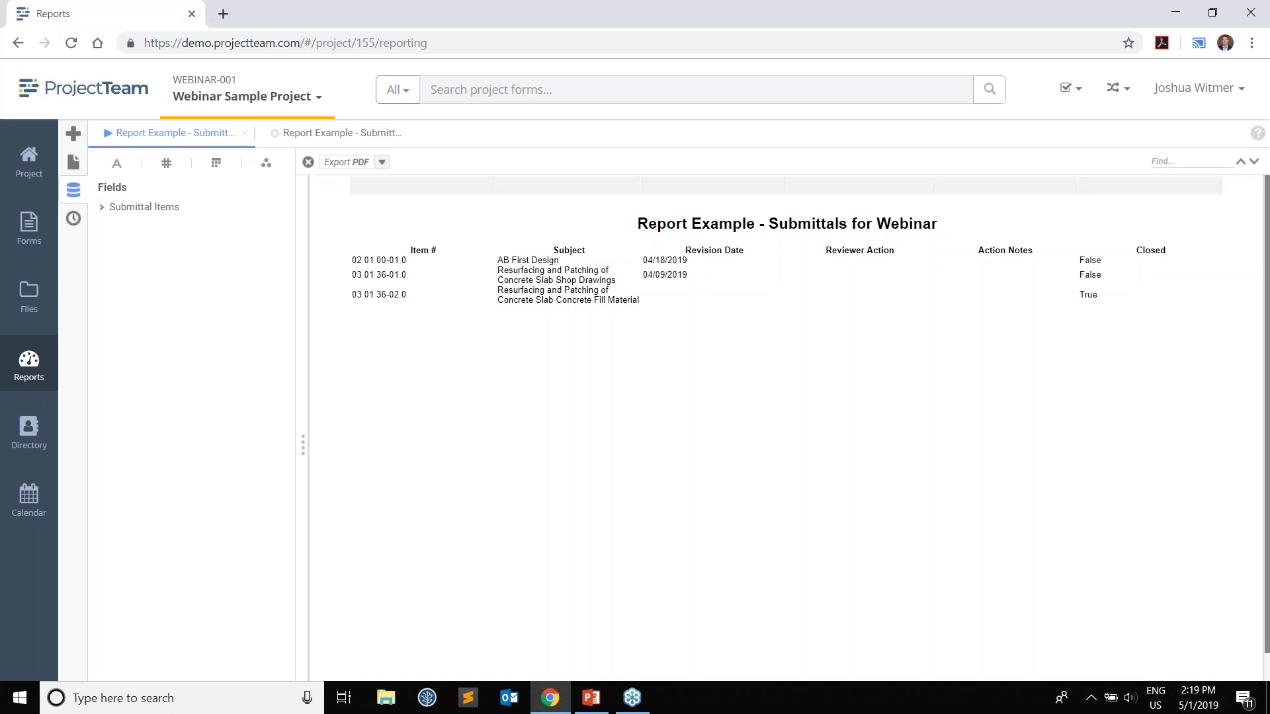
# - Return to the report design and add a group header section for each change of Submittal Items.Specification Section
pyautogui.click(387, 147)
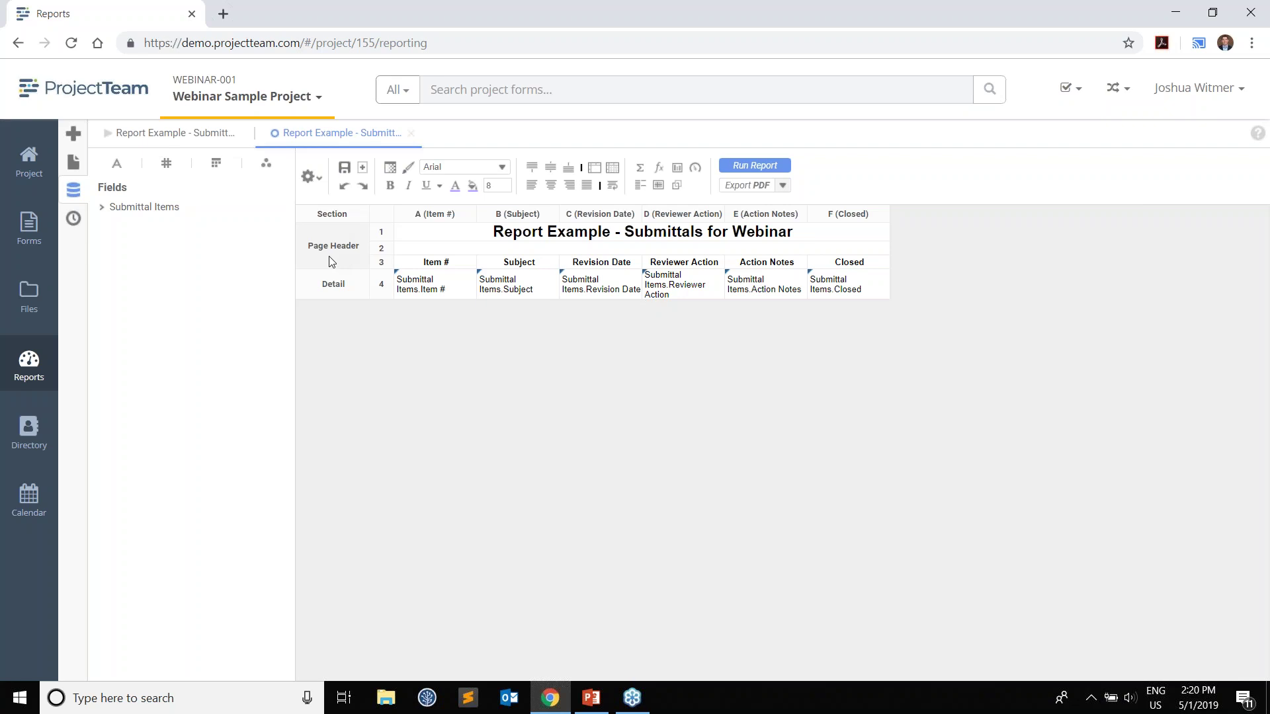
pyautogui.rightClick(344, 297)
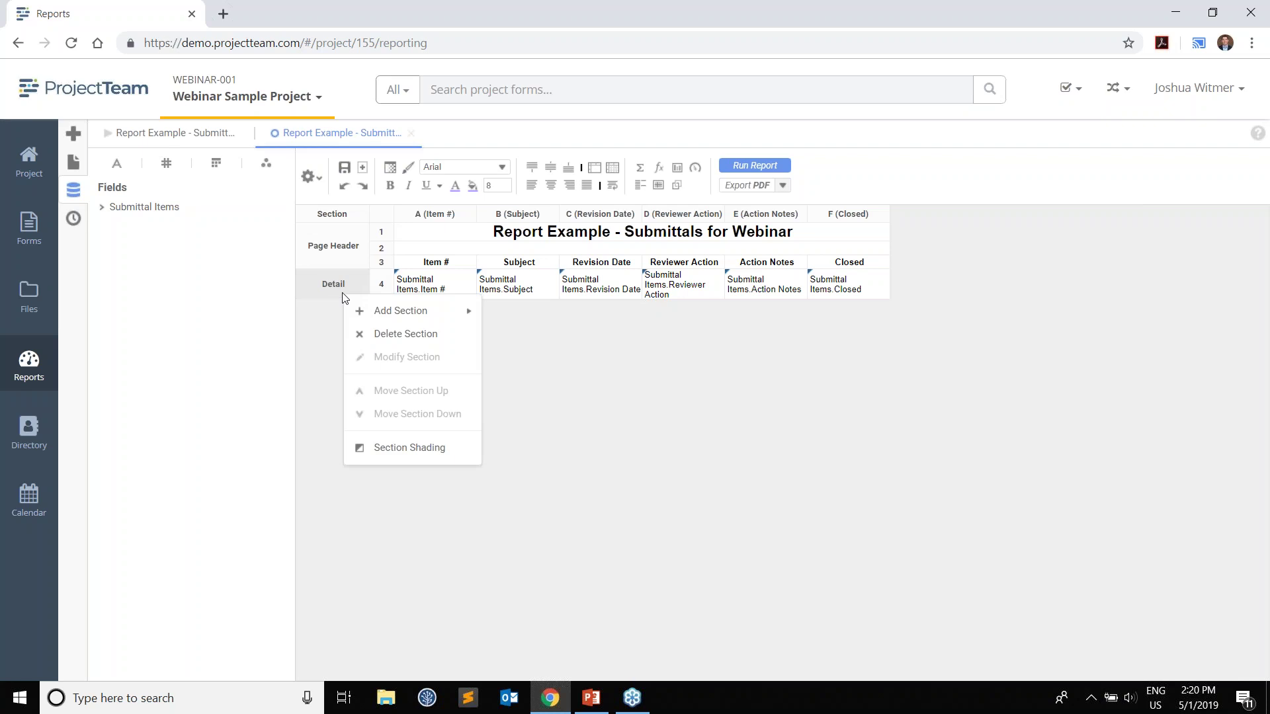
pyautogui.moveTo(371, 312)
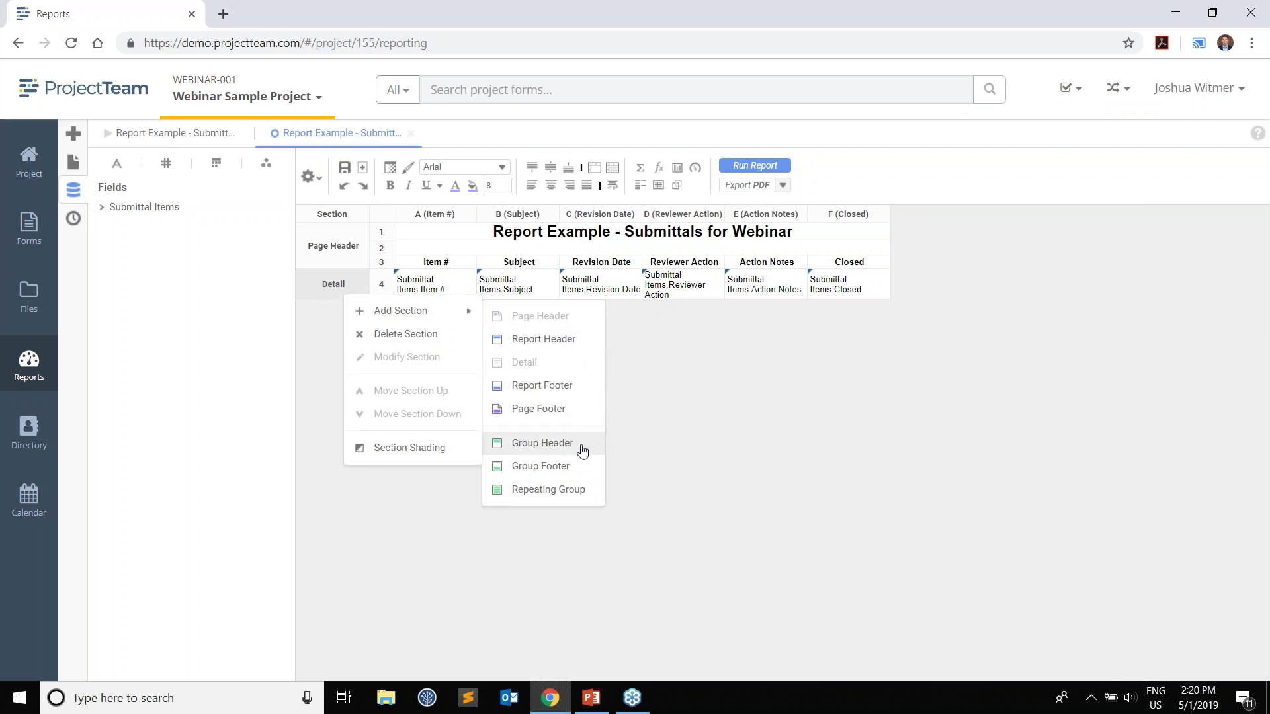
pyautogui.moveTo(582, 450)
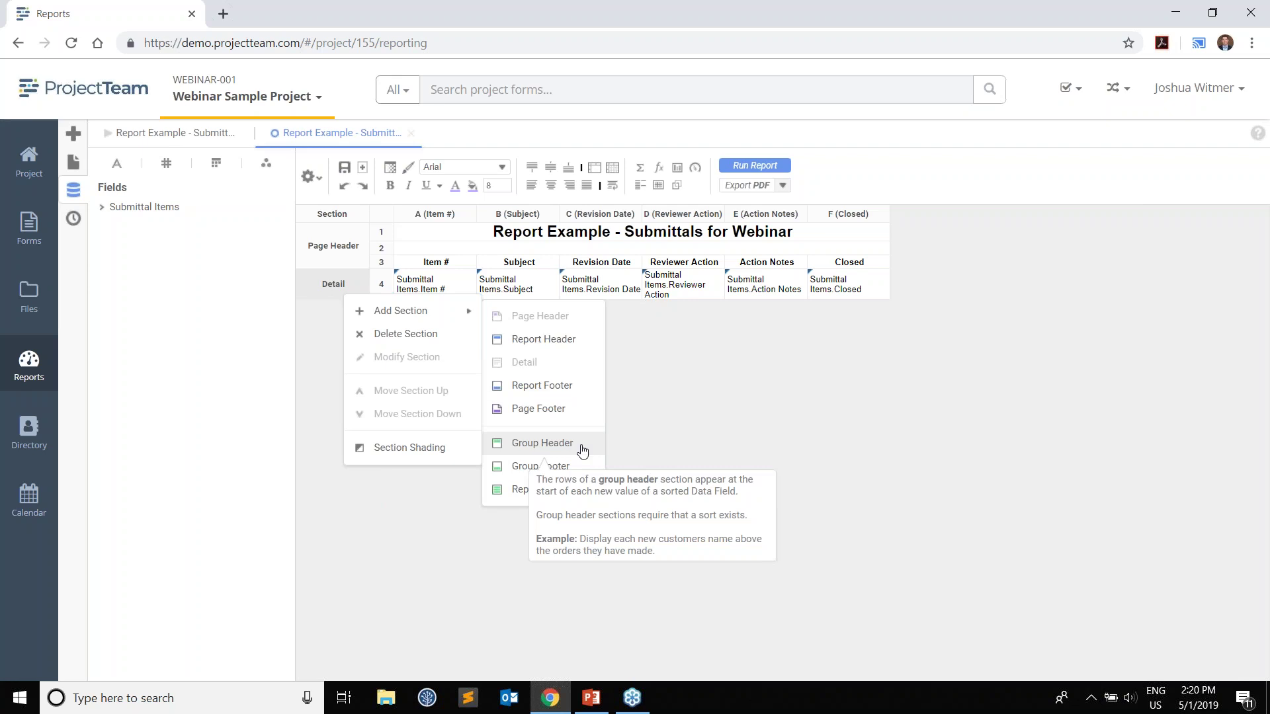
pyautogui.click(582, 443)
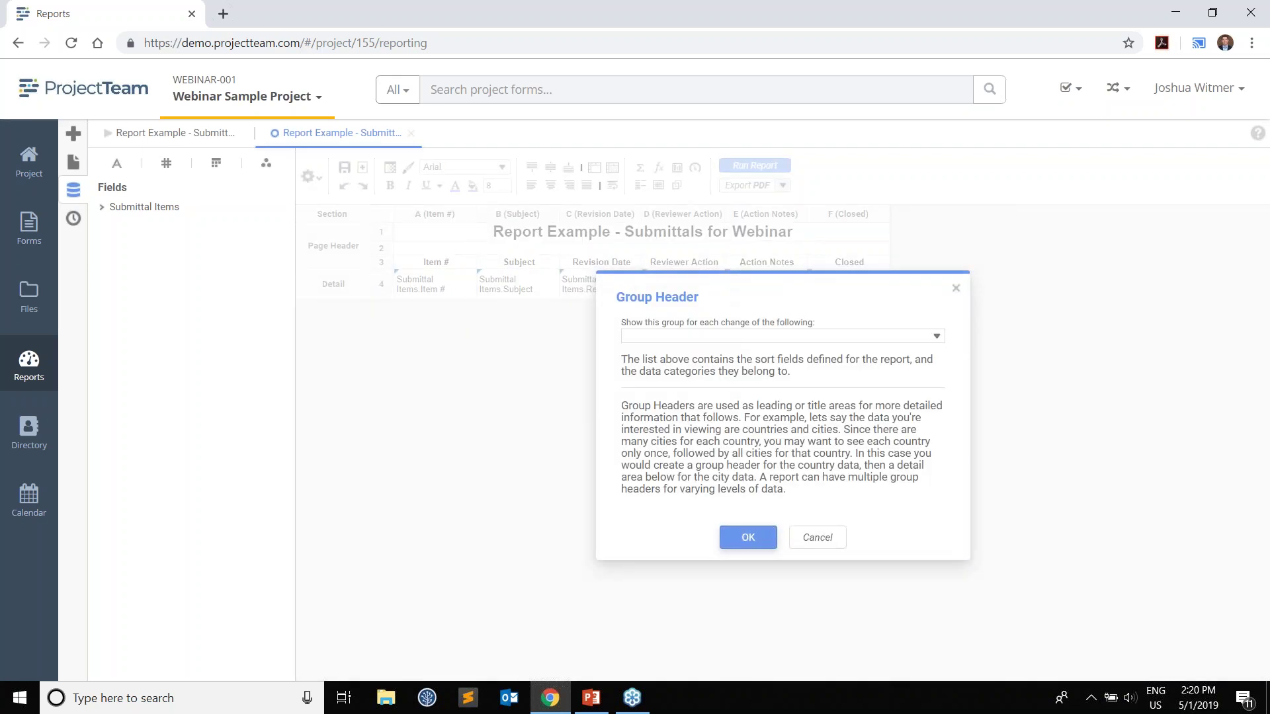
pyautogui.click(763, 340)
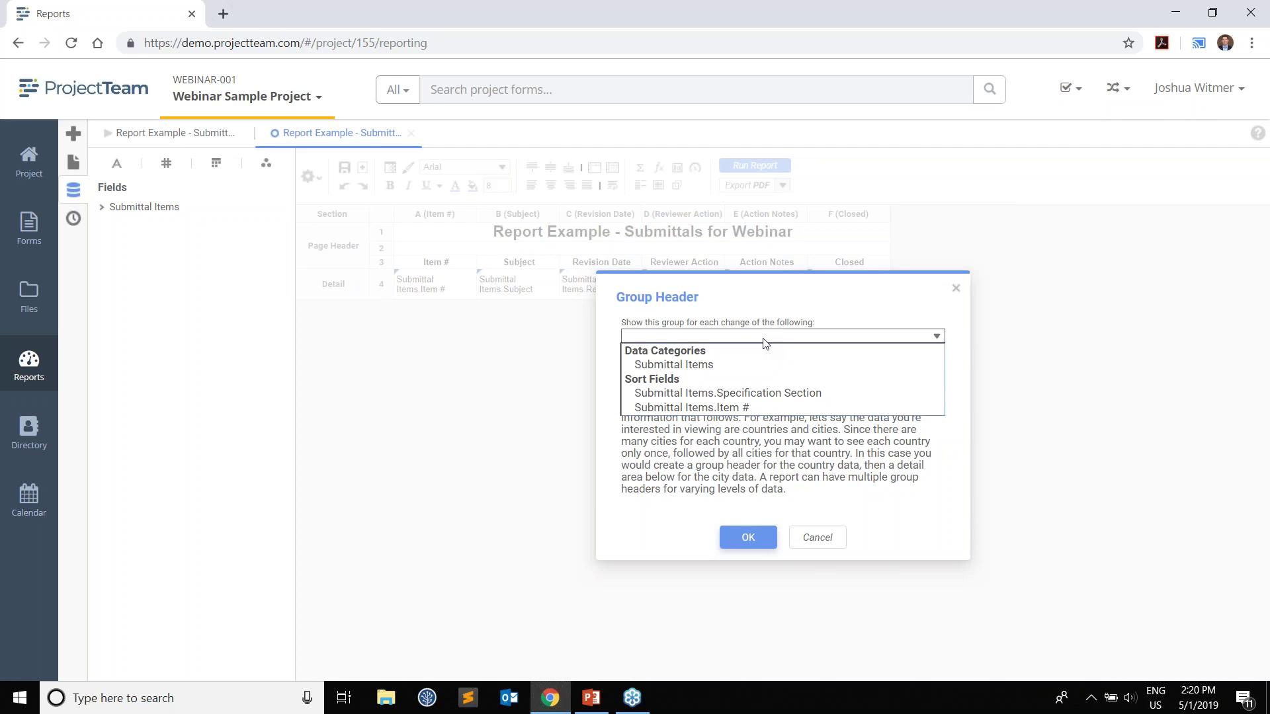
pyautogui.click(772, 395)
pyautogui.click(749, 537)
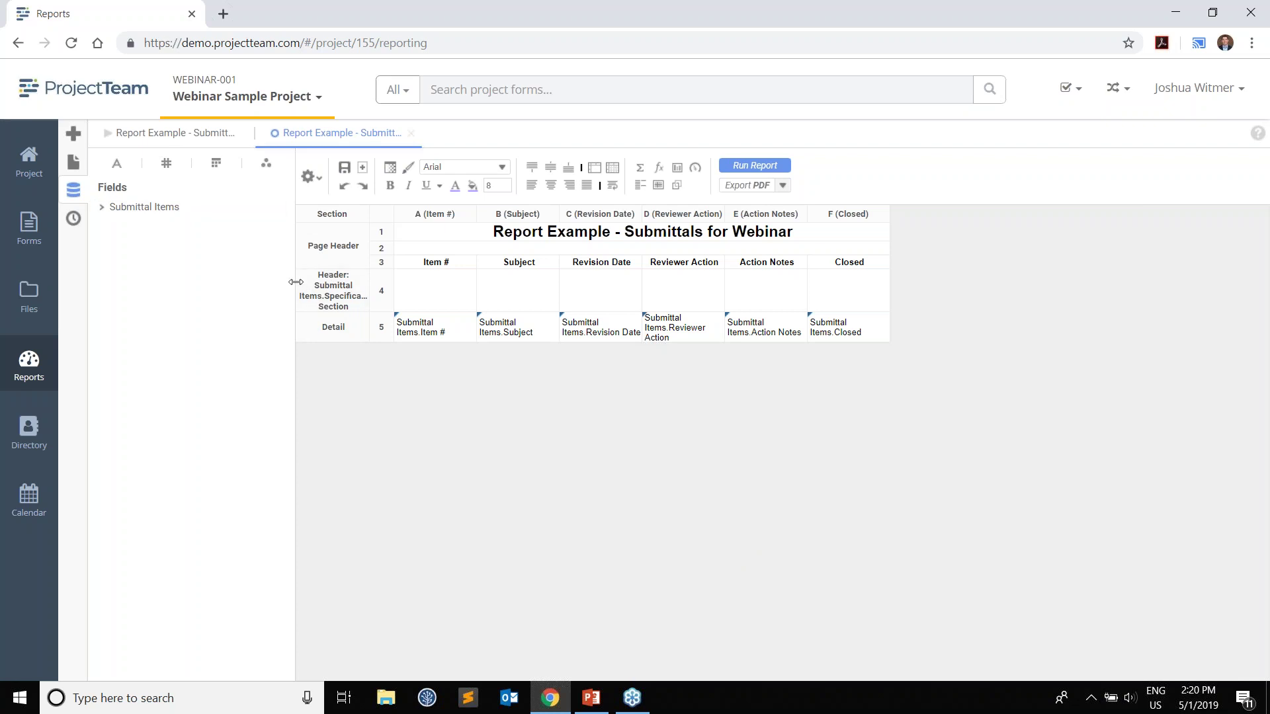
# - Narrow the field list area and insert a row after row 4 in the Specification Section group header
pyautogui.moveTo(295, 283); pyautogui.dragTo(253, 284)
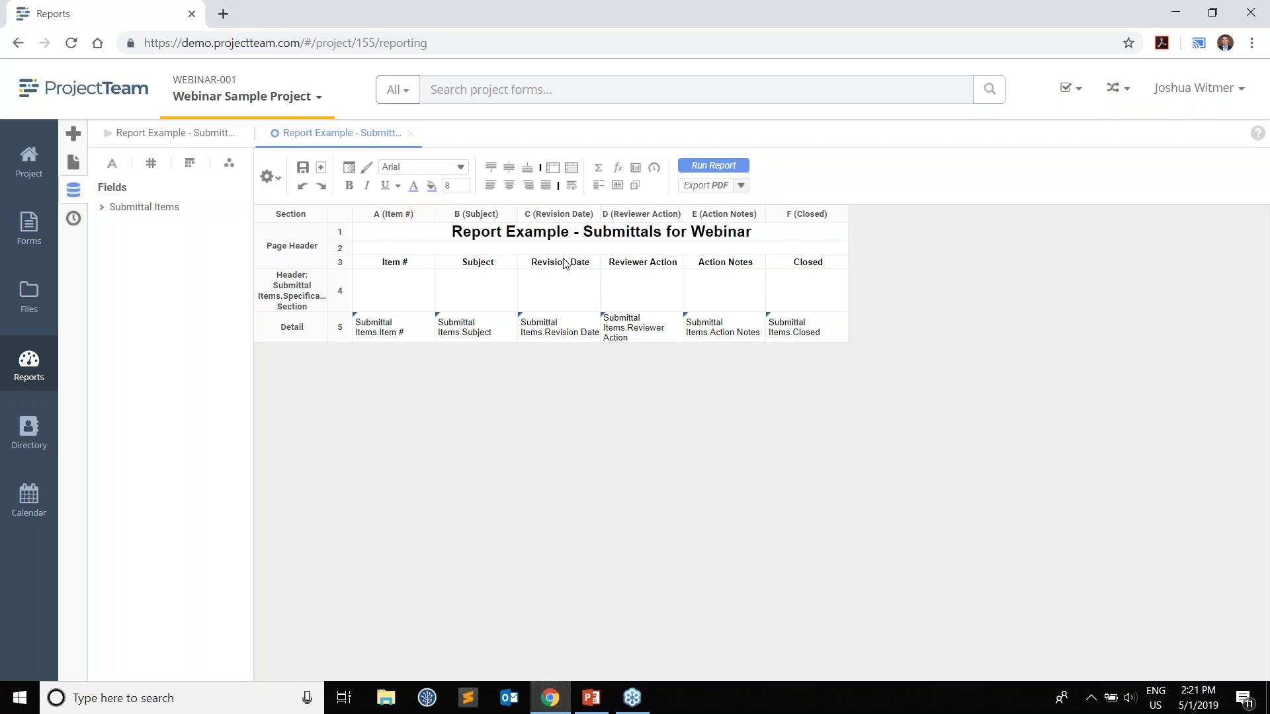
pyautogui.rightClick(342, 296)
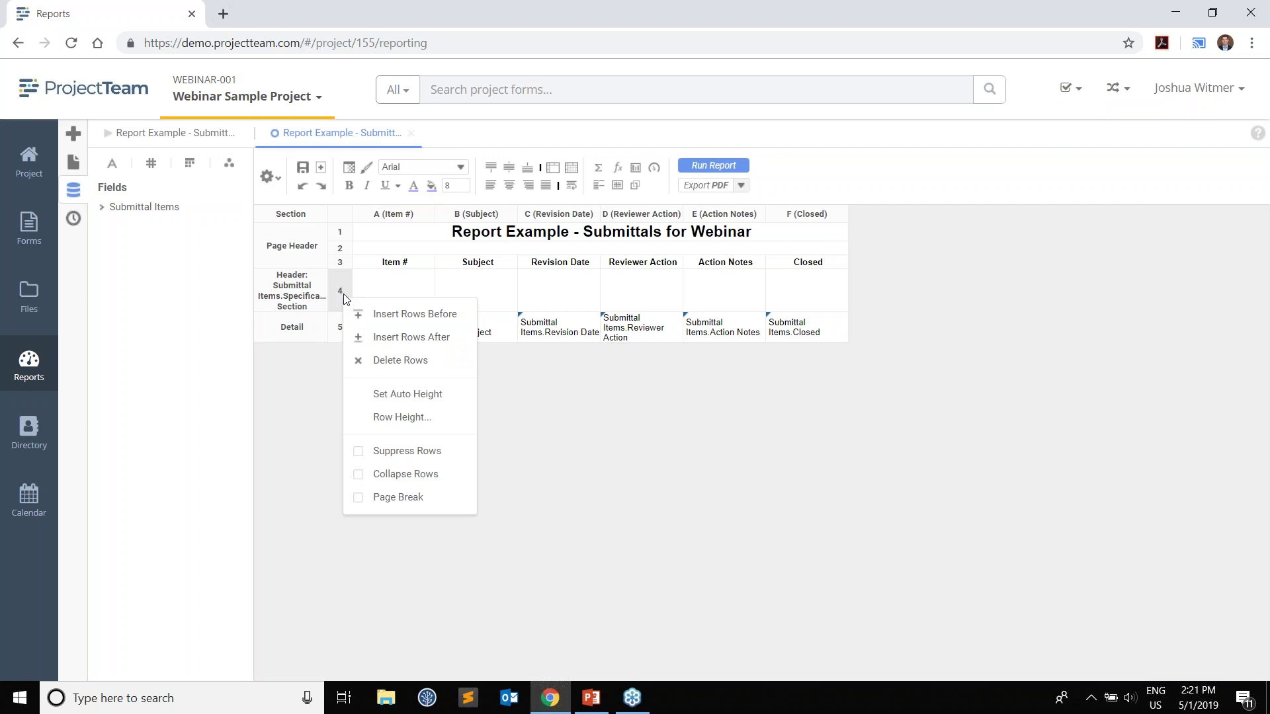
pyautogui.click(363, 294)
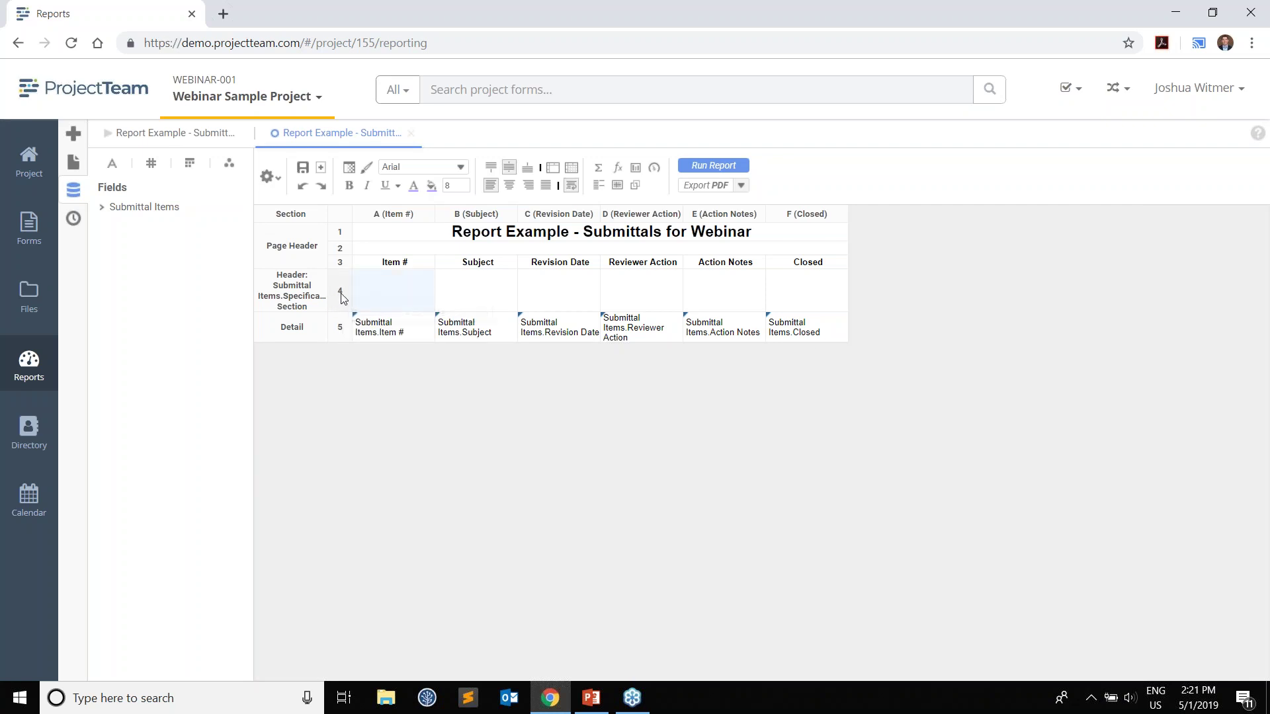
pyautogui.rightClick(296, 301)
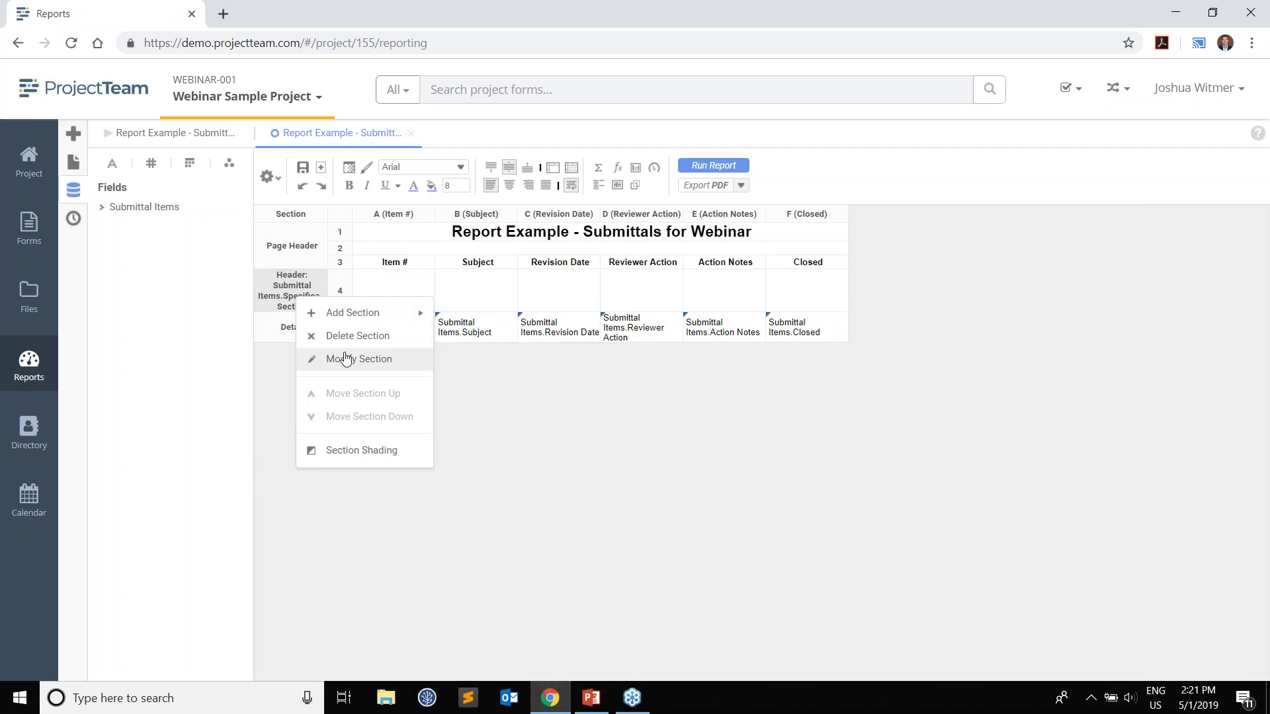
pyautogui.rightClick(346, 288)
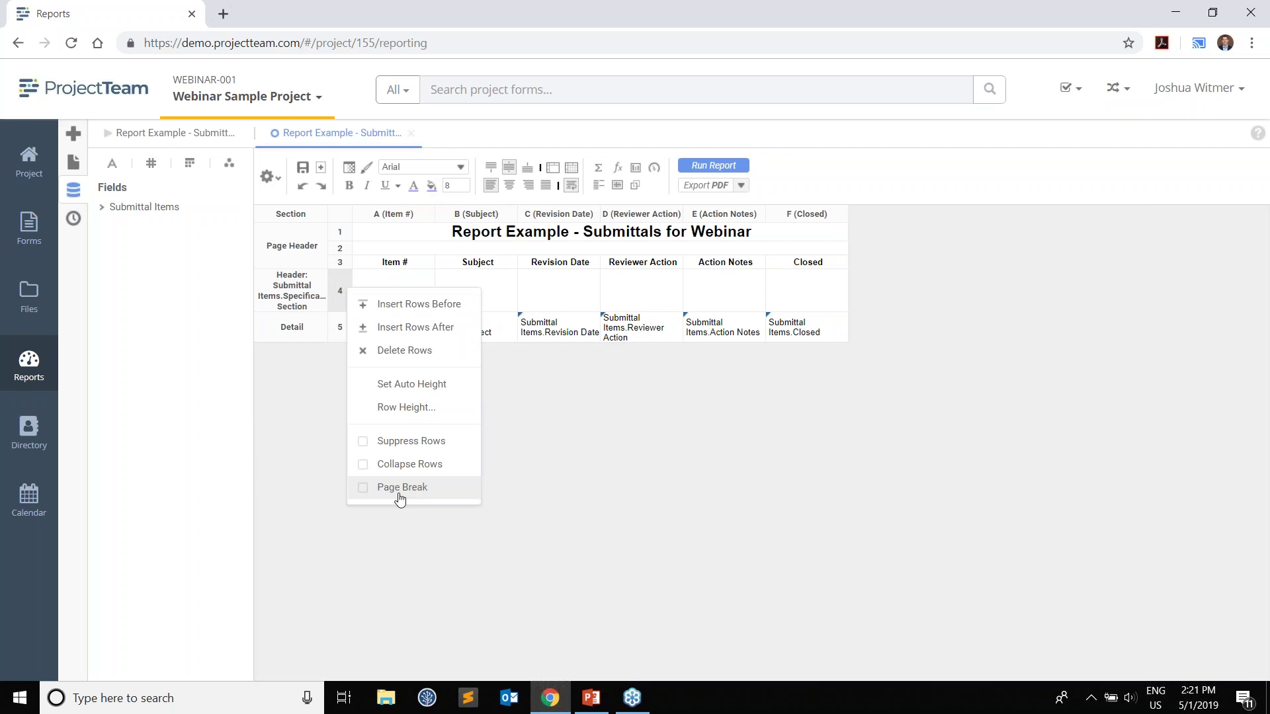
pyautogui.click(416, 328)
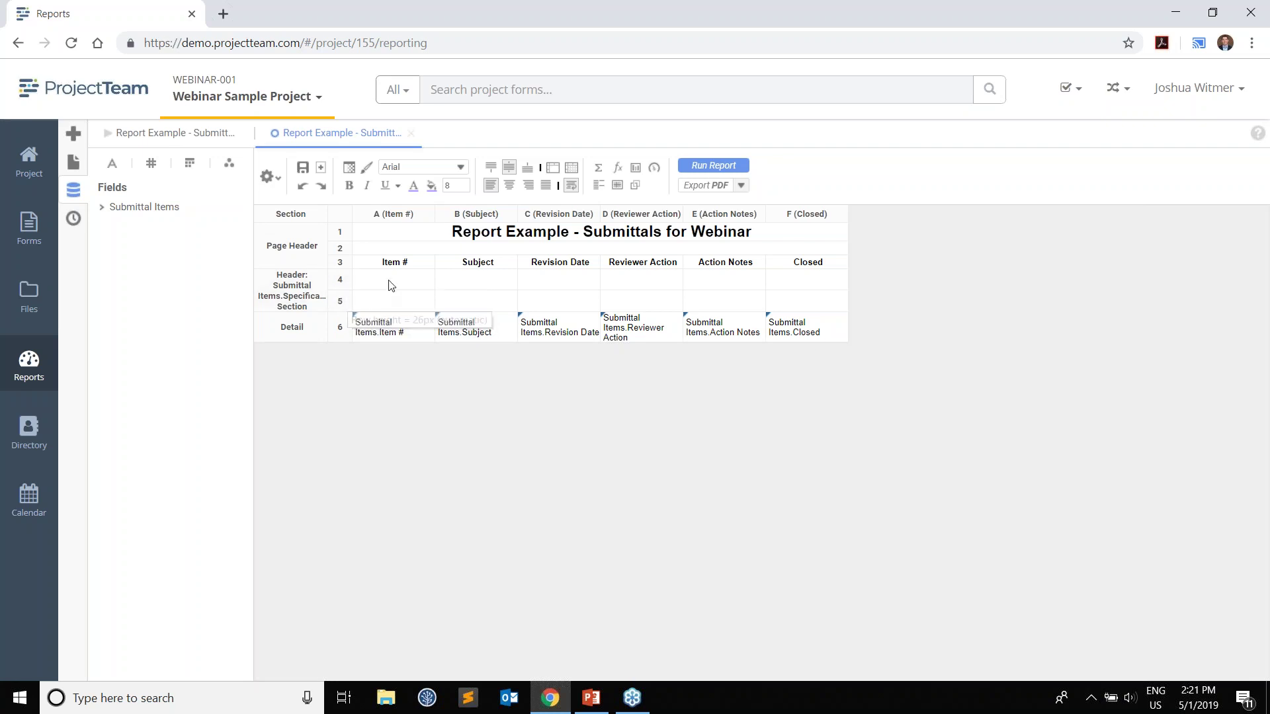
# - Place the Submittal Items Specification Section field in column A of row 4 in the group header
pyautogui.click(102, 209)
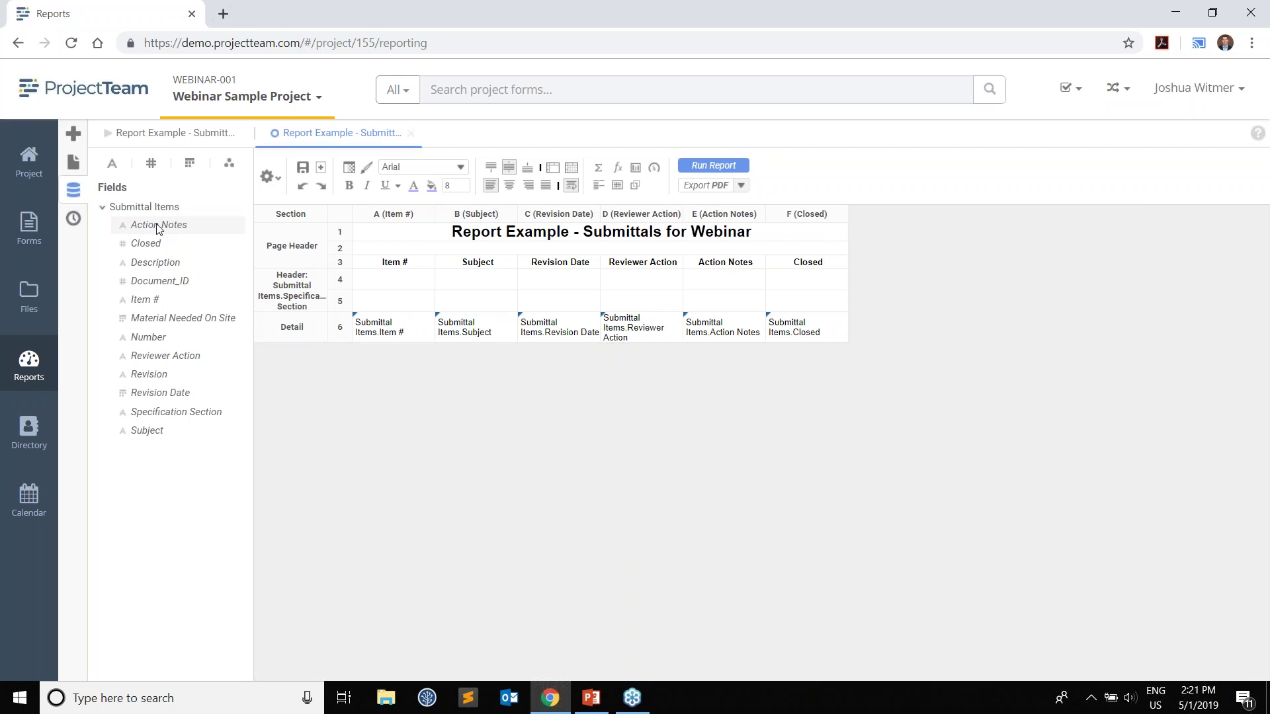
pyautogui.click(195, 412)
pyautogui.moveTo(194, 411); pyautogui.dragTo(550, 294)
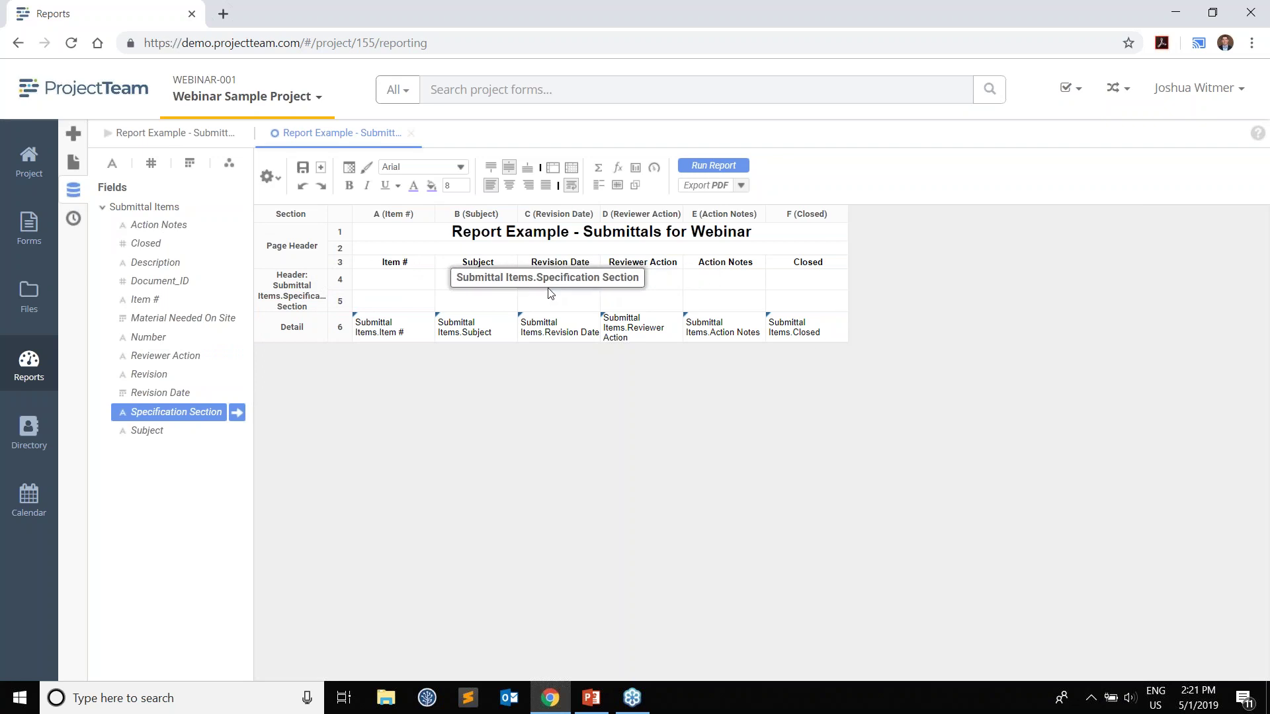
pyautogui.moveTo(550, 293); pyautogui.dragTo(427, 291)
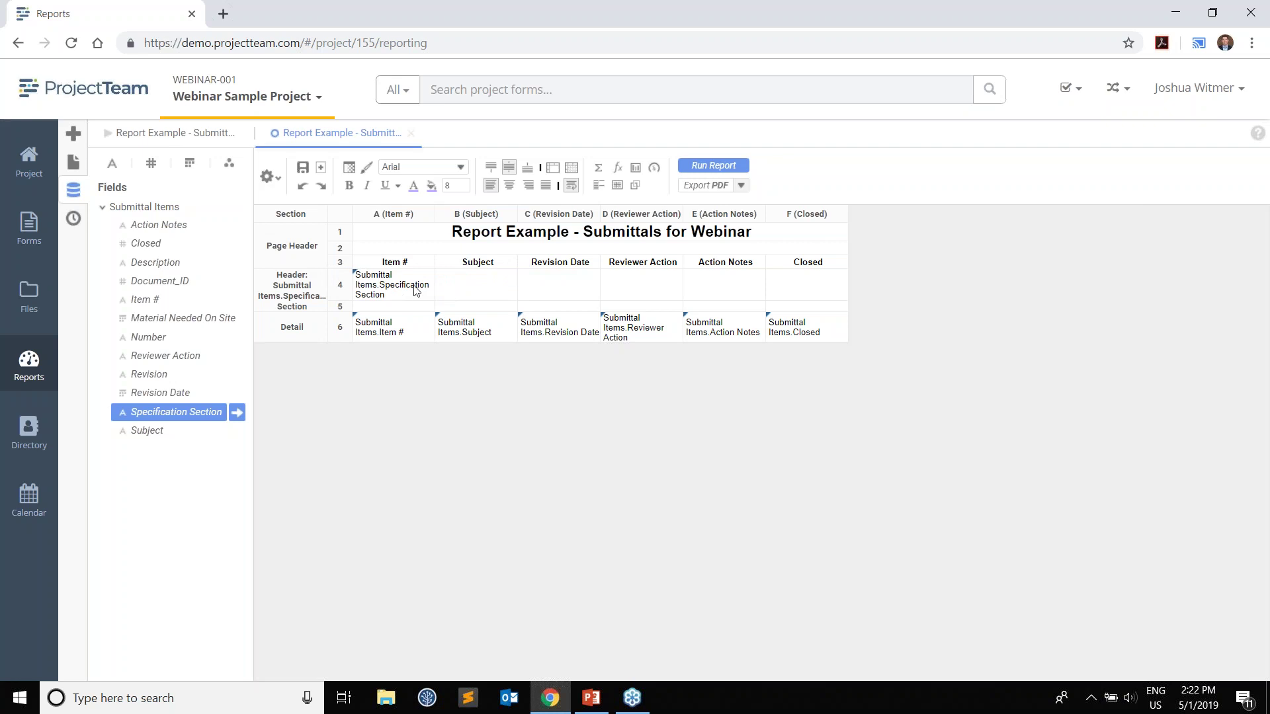
# - Move the column headings Item # through Closed from page header row 3 to group header row 5
pyautogui.click(410, 265)
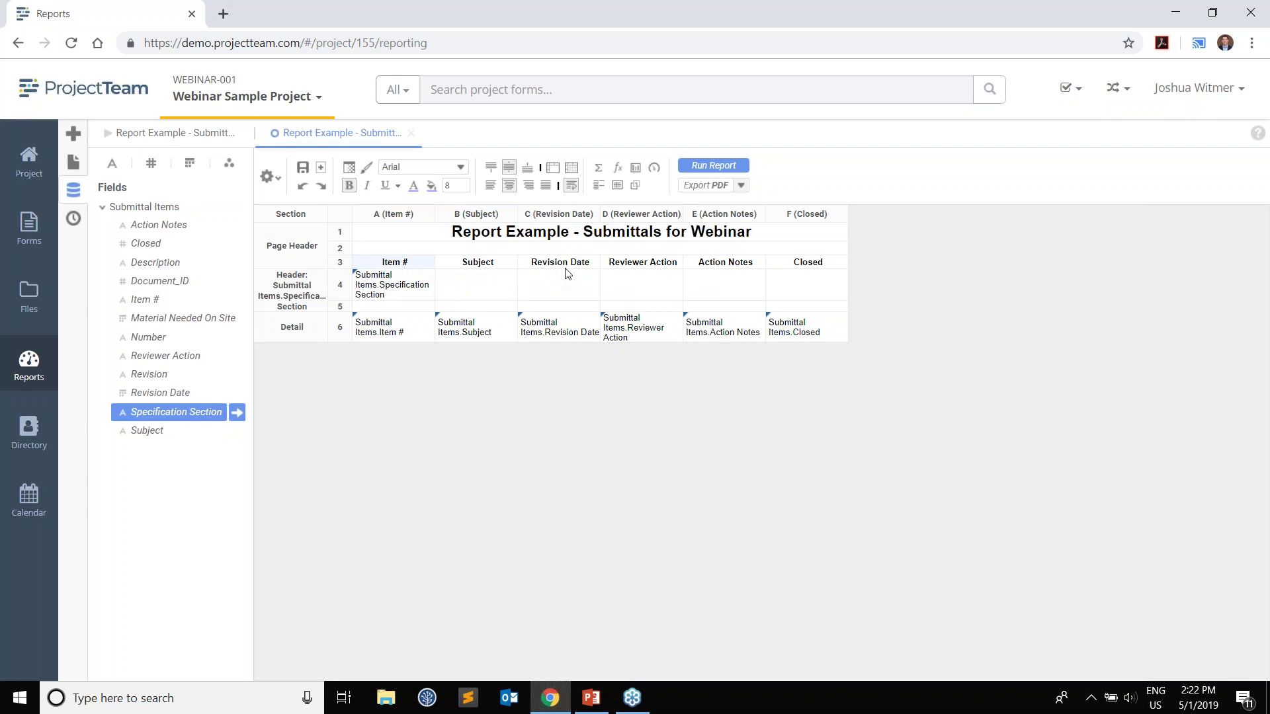
pyautogui.keyDown('shift'); pyautogui.click(808, 267); pyautogui.keyUp('shift')
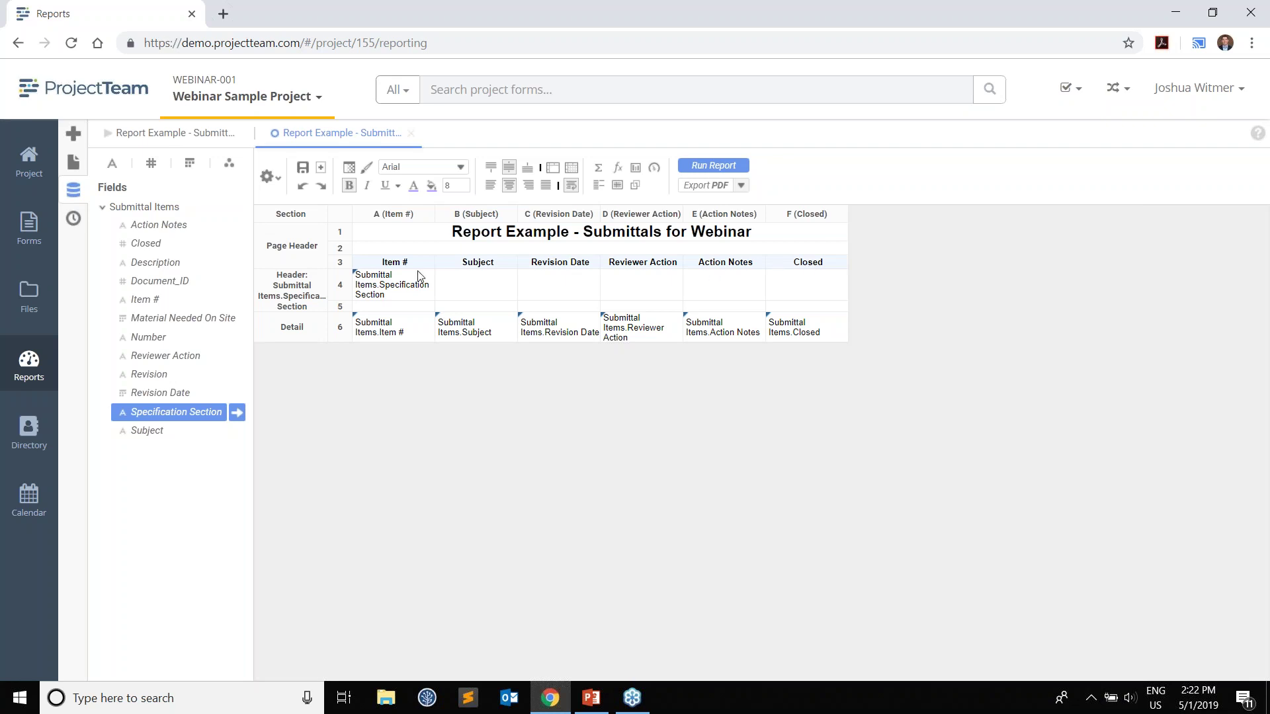
pyautogui.moveTo(408, 271); pyautogui.dragTo(410, 310)
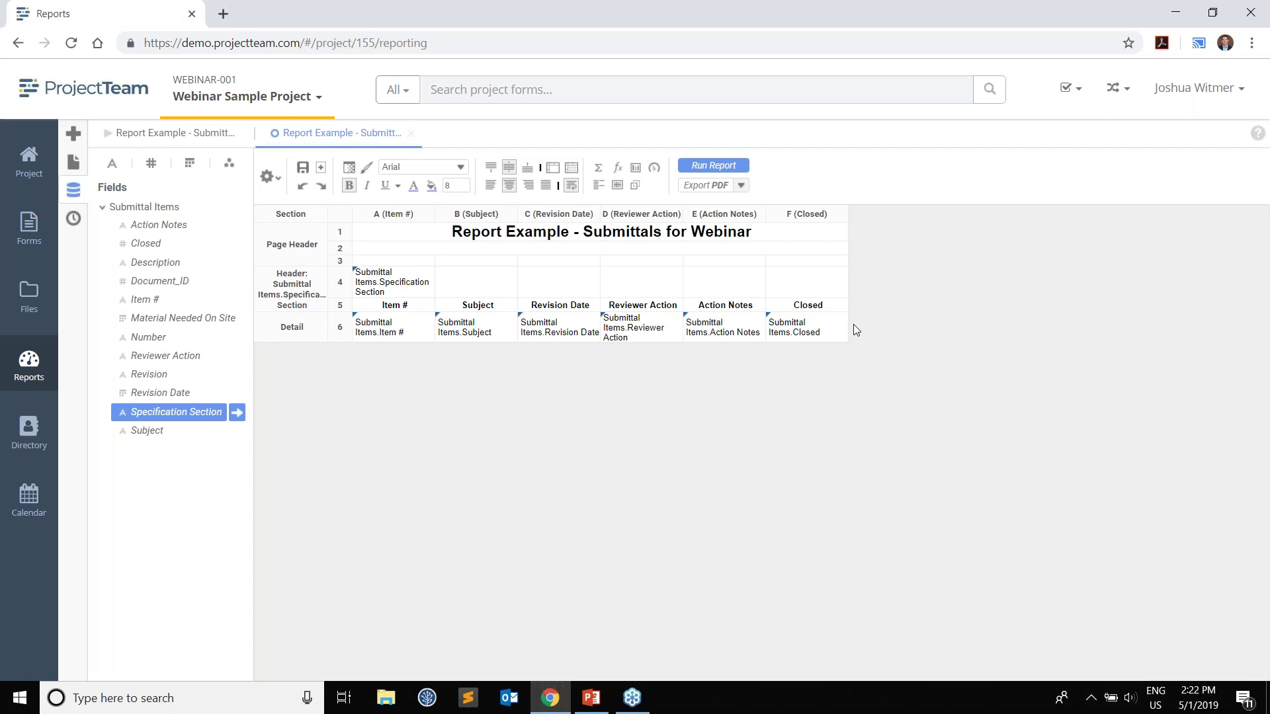
# - Run the grouped report, return to its design and close all other open tabs
pyautogui.click(707, 167)
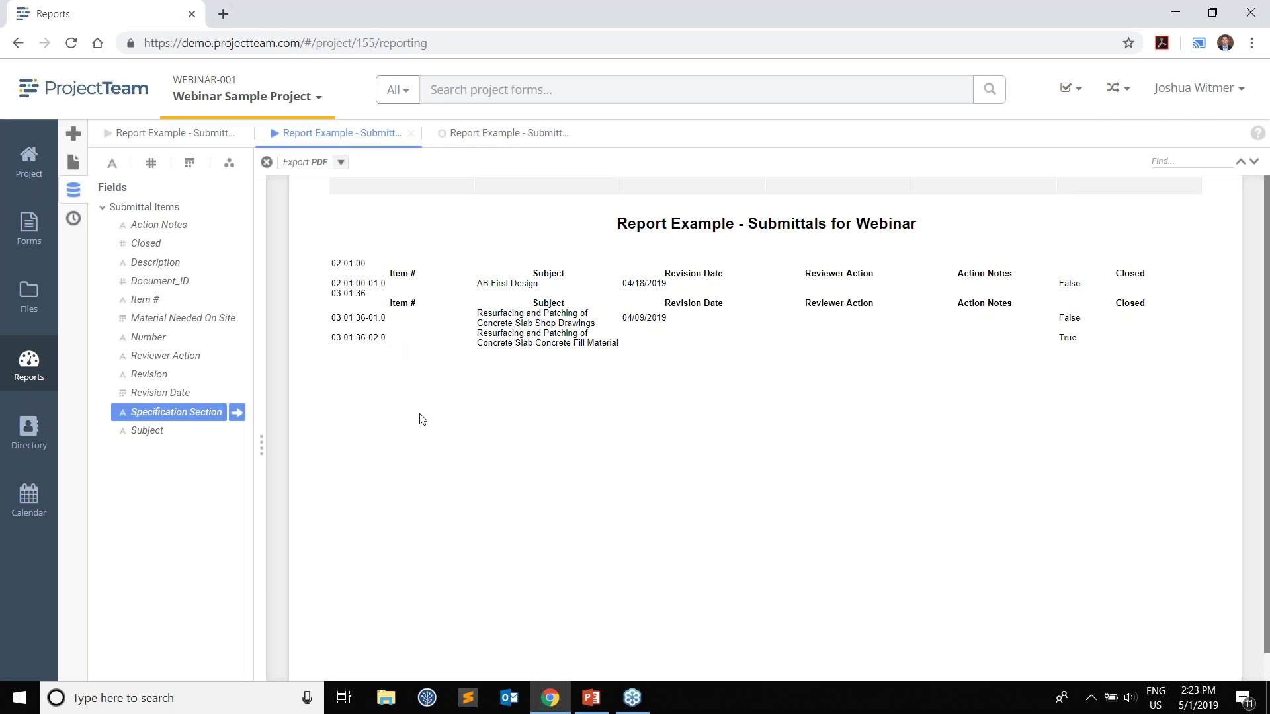
pyautogui.click(477, 143)
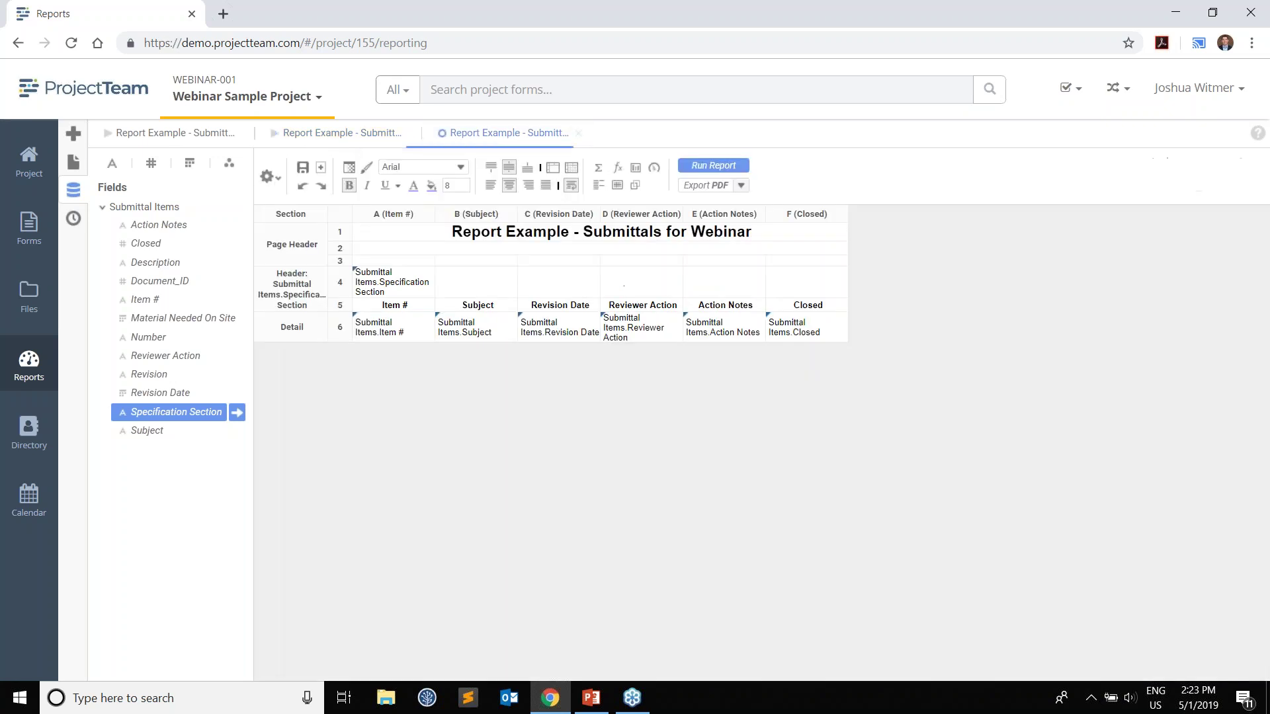
pyautogui.rightClick(483, 141)
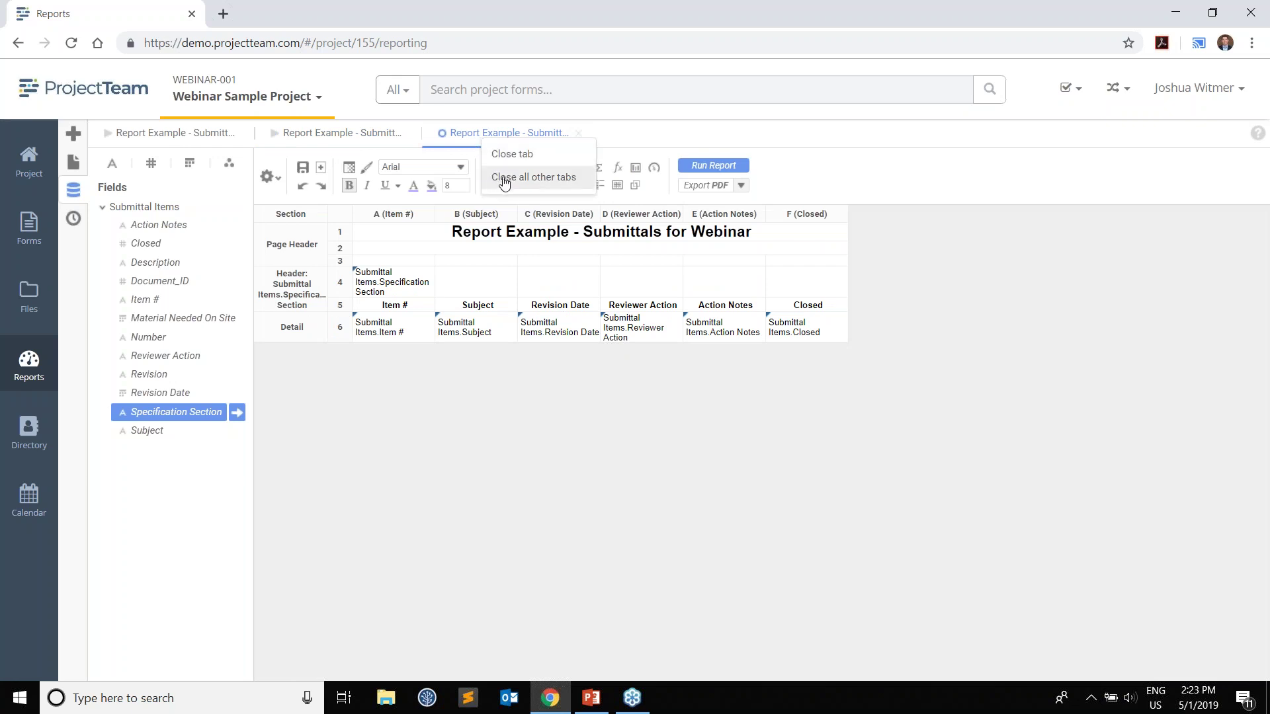
pyautogui.click(507, 177)
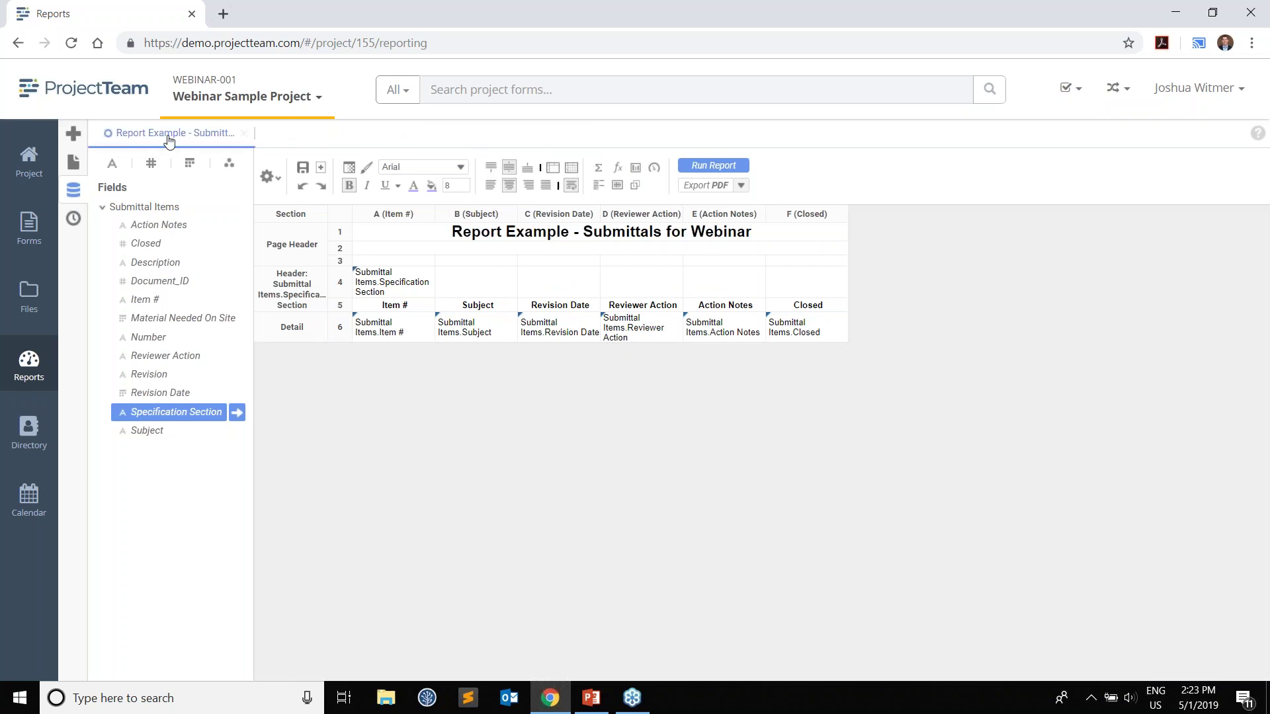
# - Merge the cells of group header row 4 across columns A through F
pyautogui.click(395, 291)
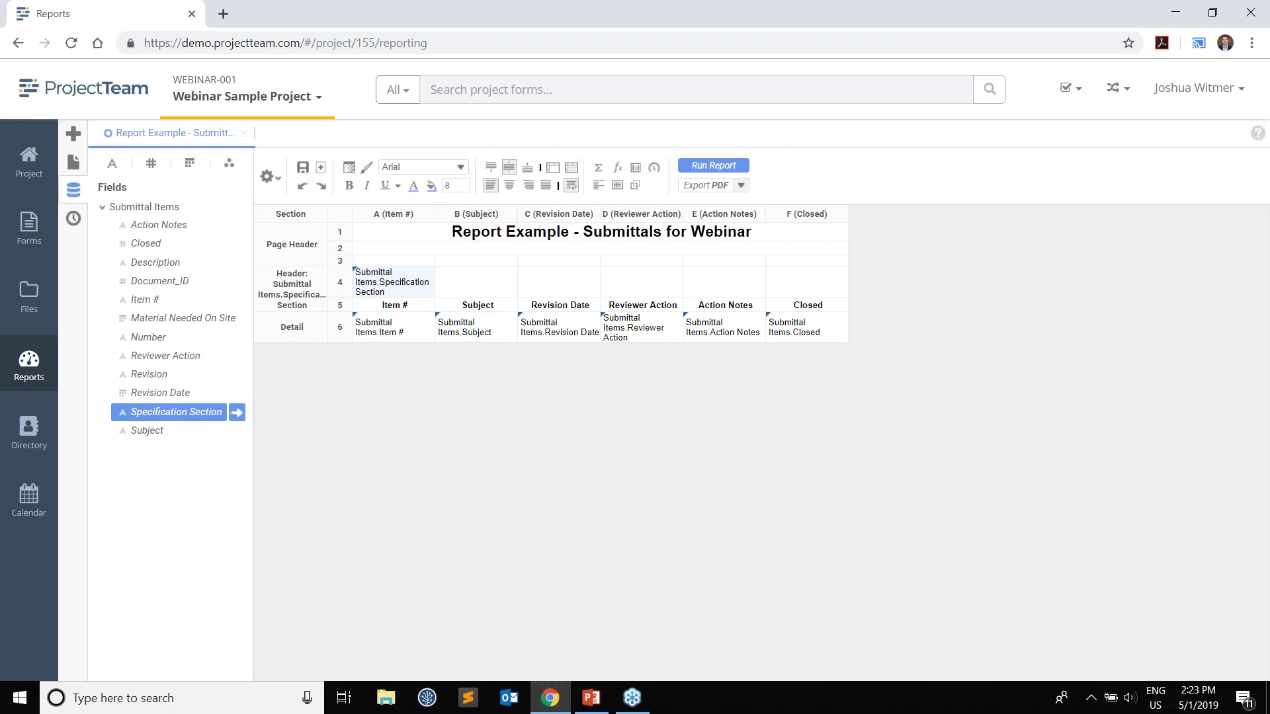
pyautogui.keyDown('shift'); pyautogui.click(800, 286); pyautogui.keyUp('shift')
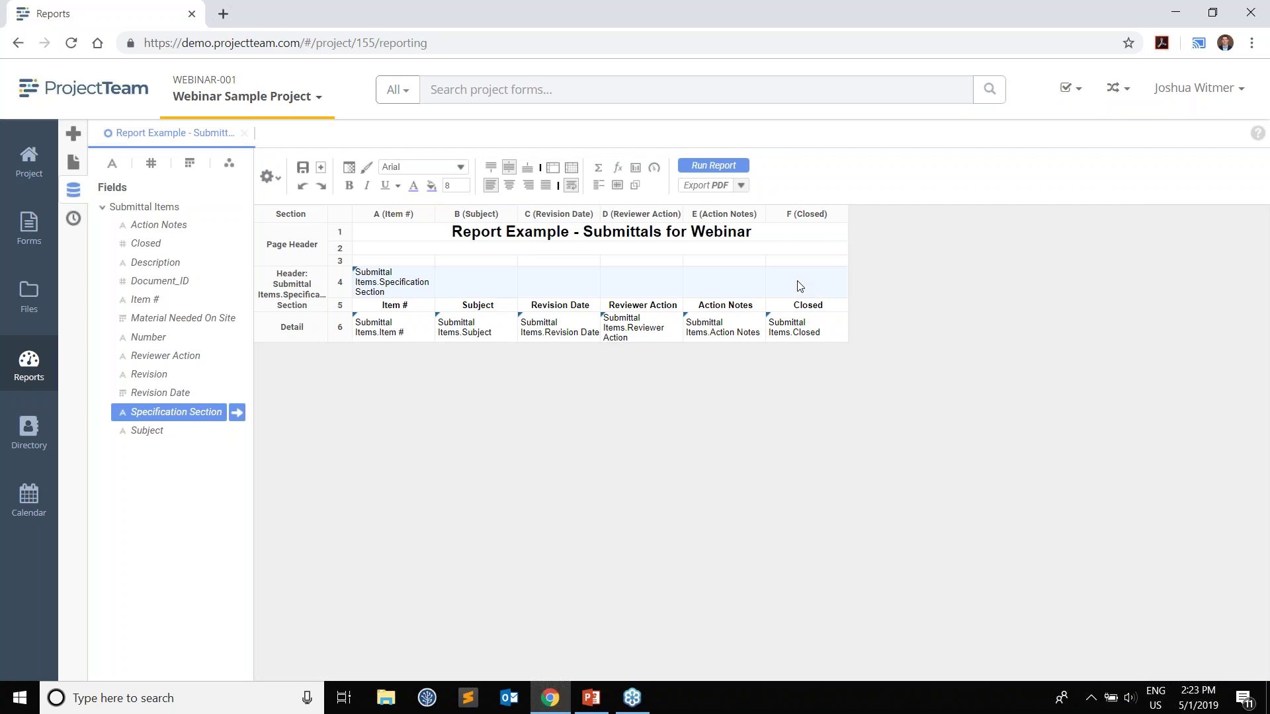
pyautogui.click(554, 173)
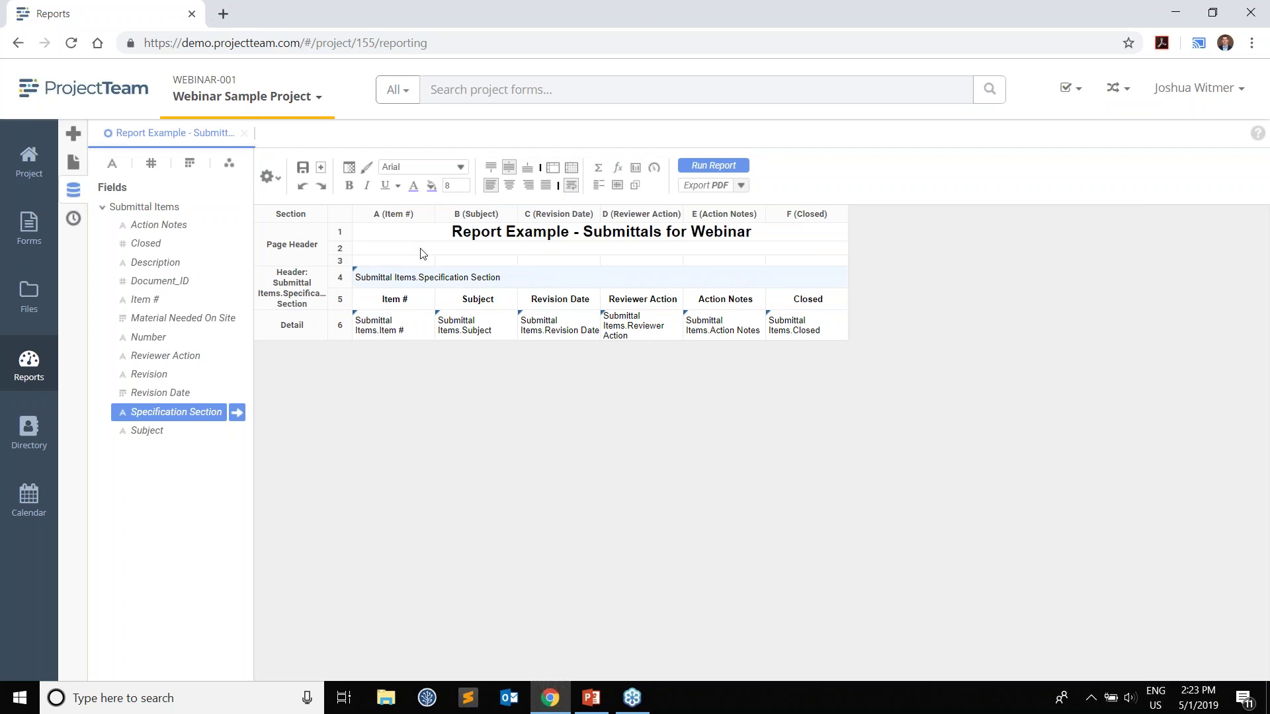
# - Format the merged Specification Section header cell with a blue fill and bold white text
pyautogui.click(431, 188)
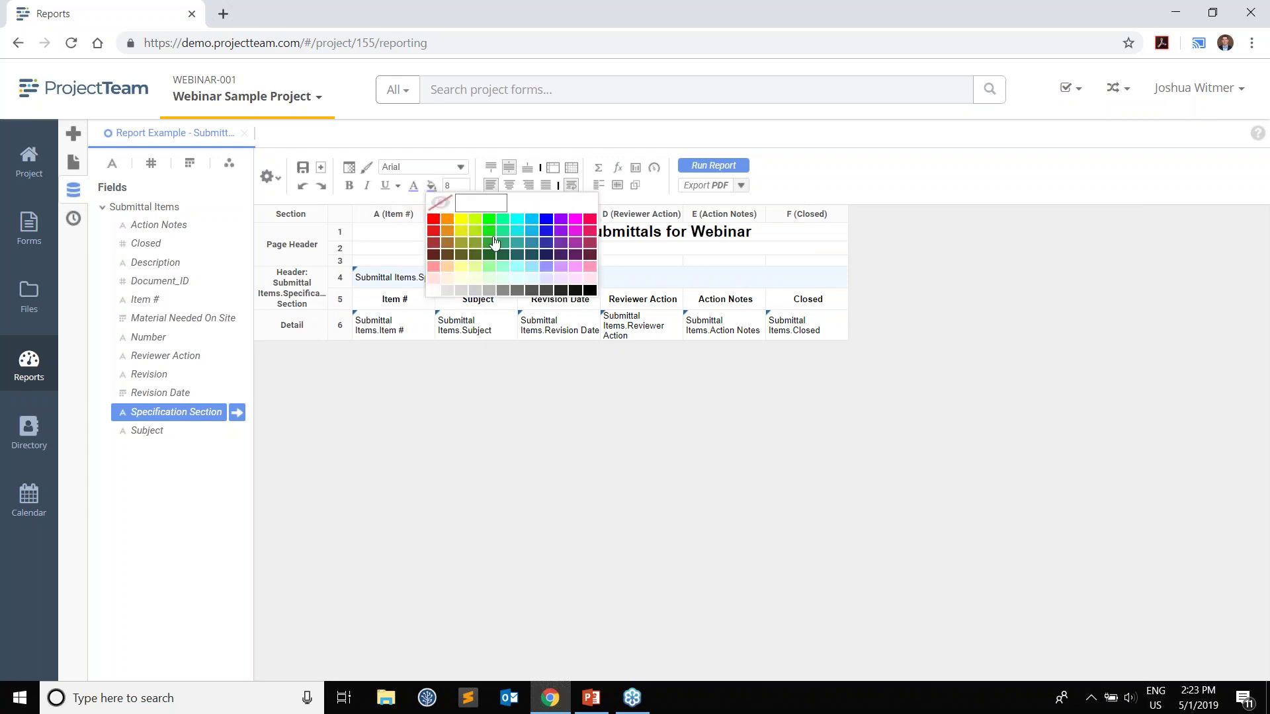
pyautogui.click(545, 238)
pyautogui.click(415, 187)
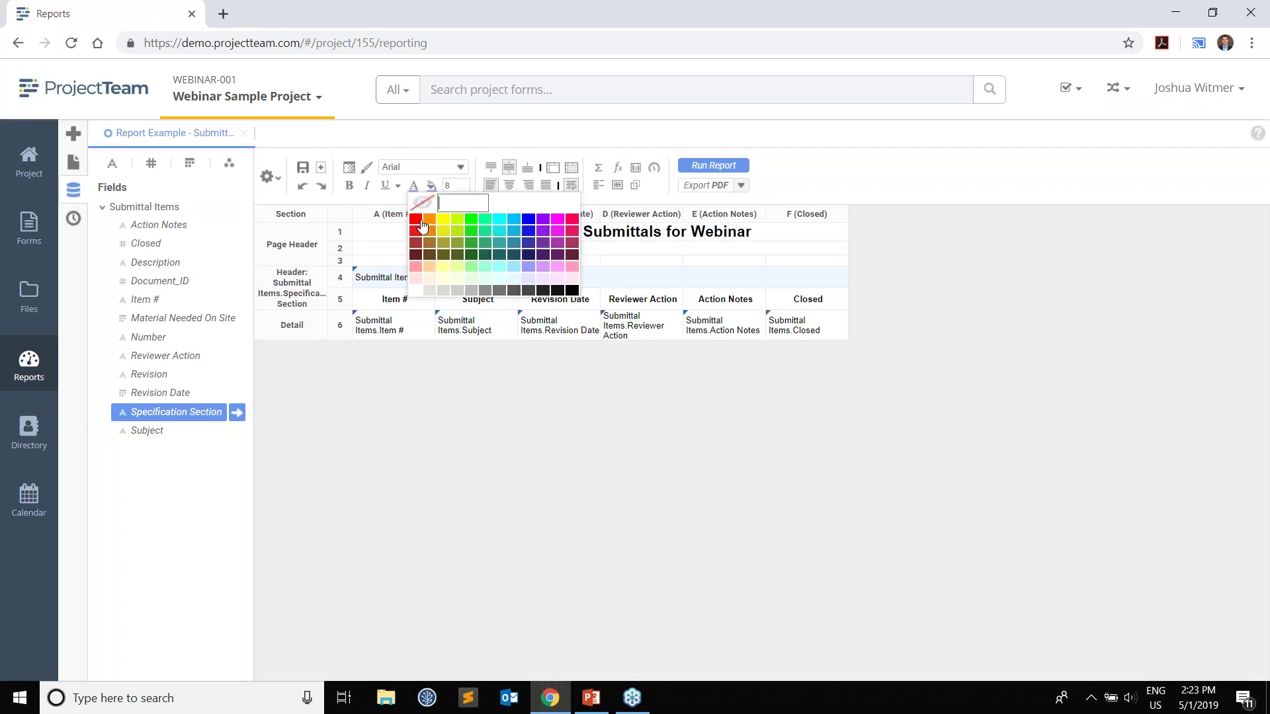
pyautogui.click(420, 297)
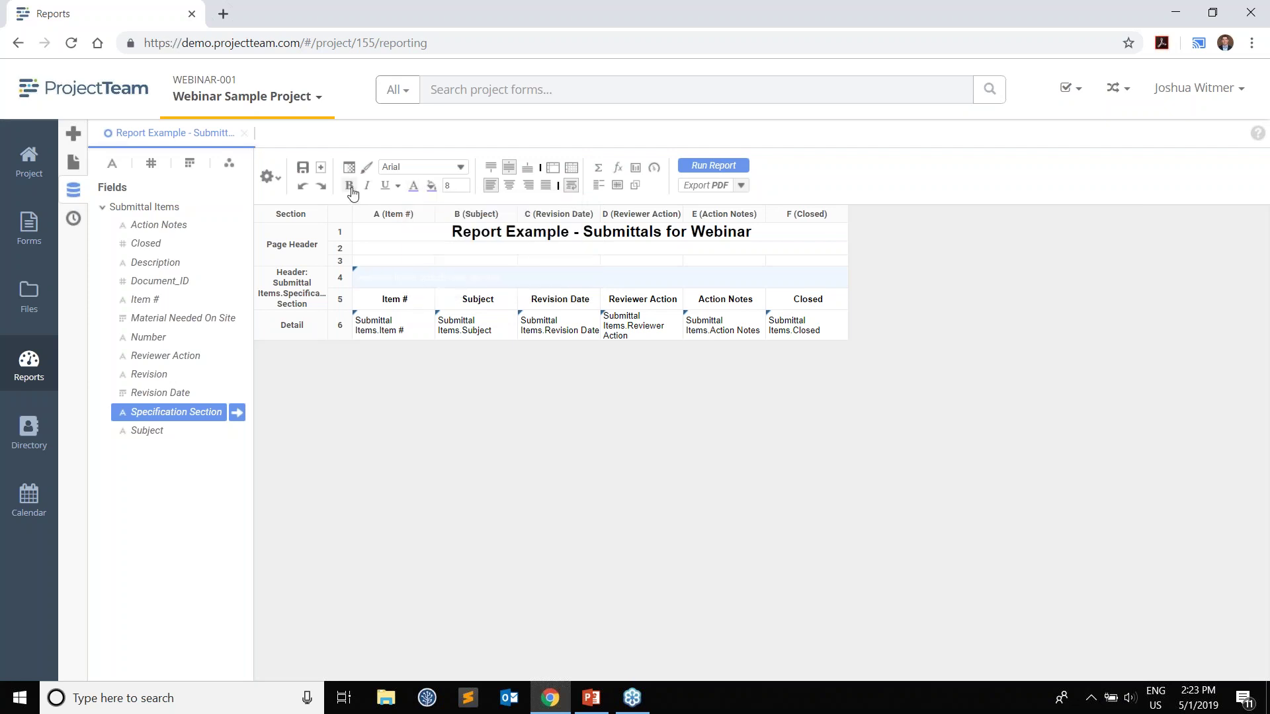
pyautogui.click(407, 249)
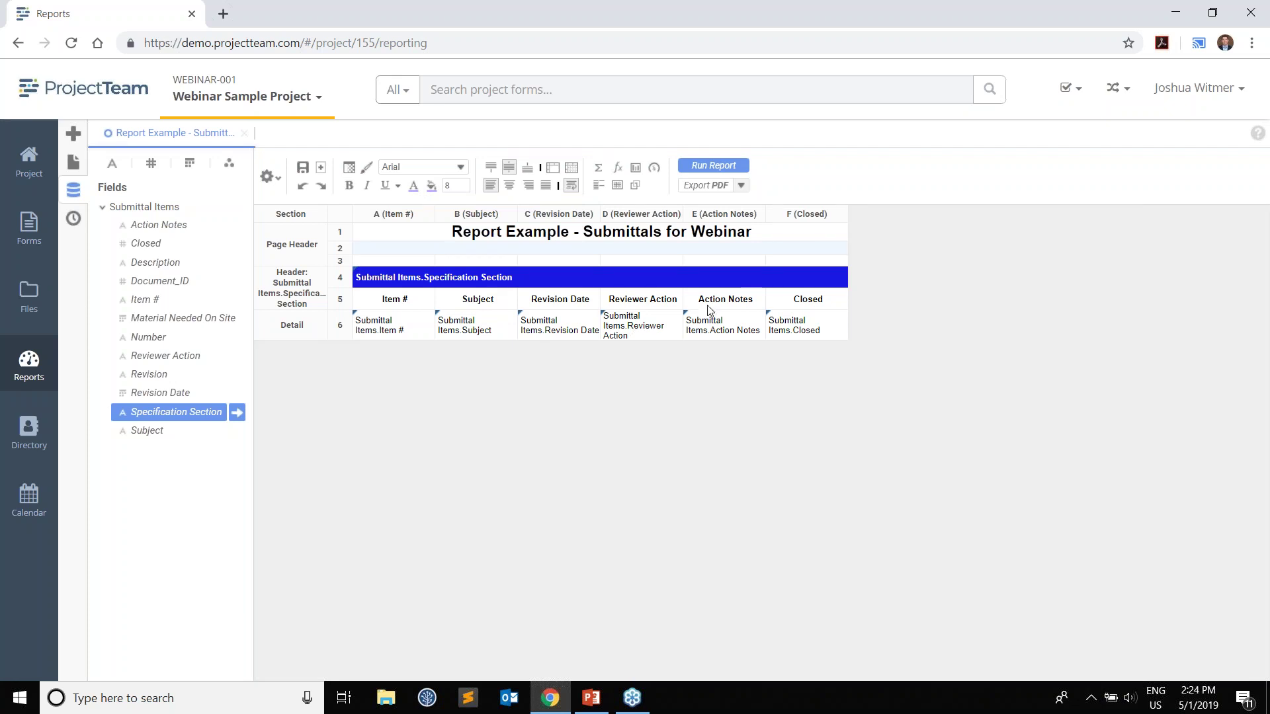
# - Shade the column headings Item # through Closed in row 5 light gray
pyautogui.click(827, 301)
pyautogui.keyDown('shift'); pyautogui.click(382, 302); pyautogui.keyUp('shift')
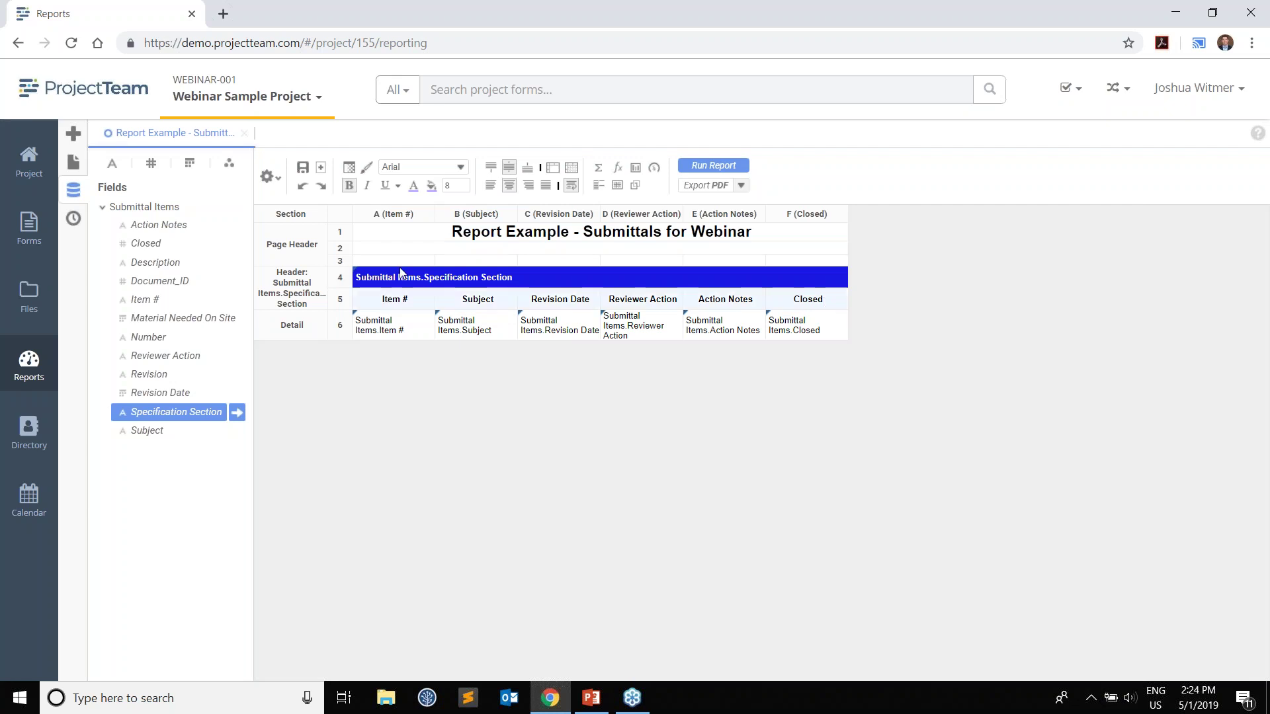
pyautogui.click(431, 185)
pyautogui.click(450, 295)
pyautogui.click(441, 302)
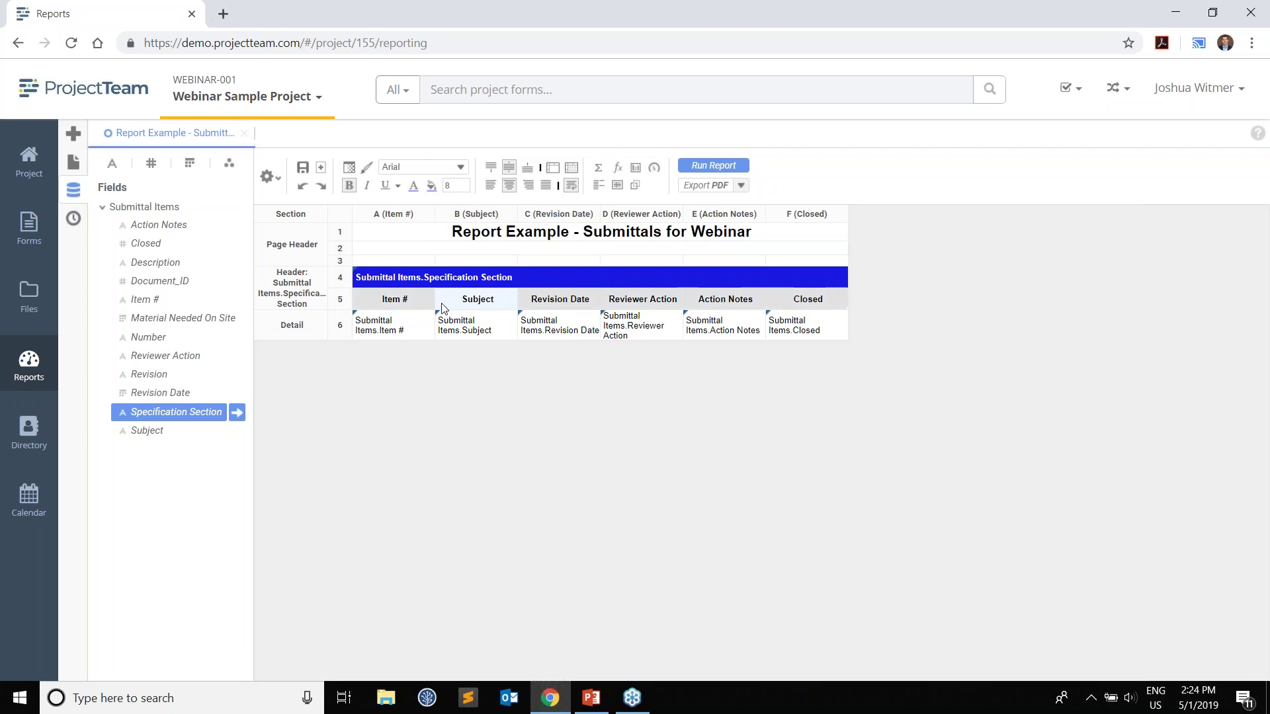
# - Run the report to check the group header formatting and return to its design
pyautogui.click(740, 169)
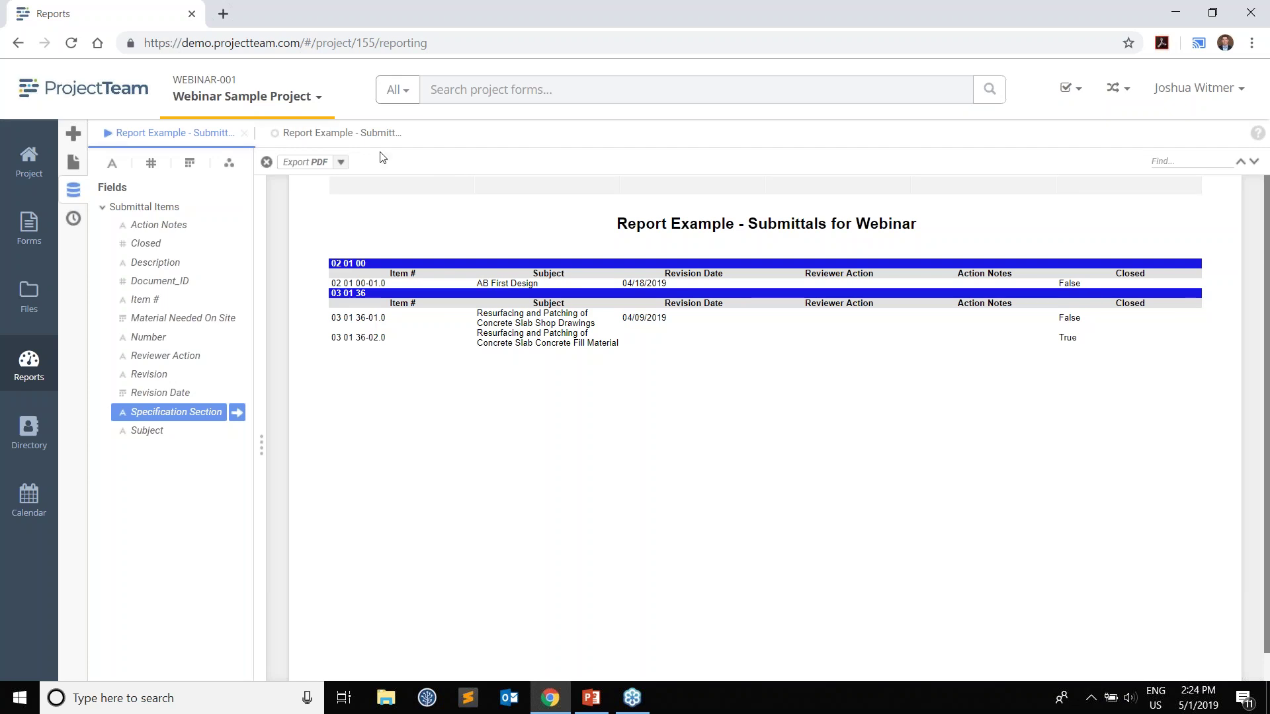
pyautogui.click(357, 139)
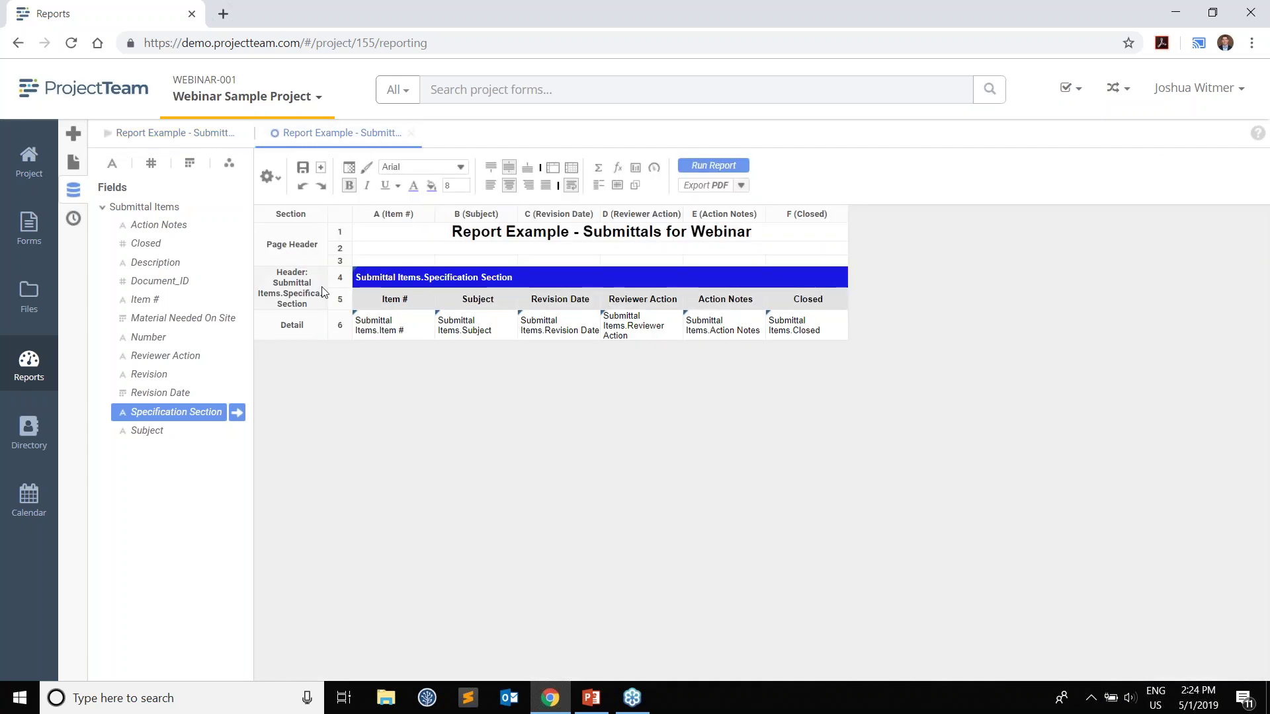
# - Add a group footer section below the Detail section for each change of Submittal Items Specification Section
pyautogui.rightClick(306, 329)
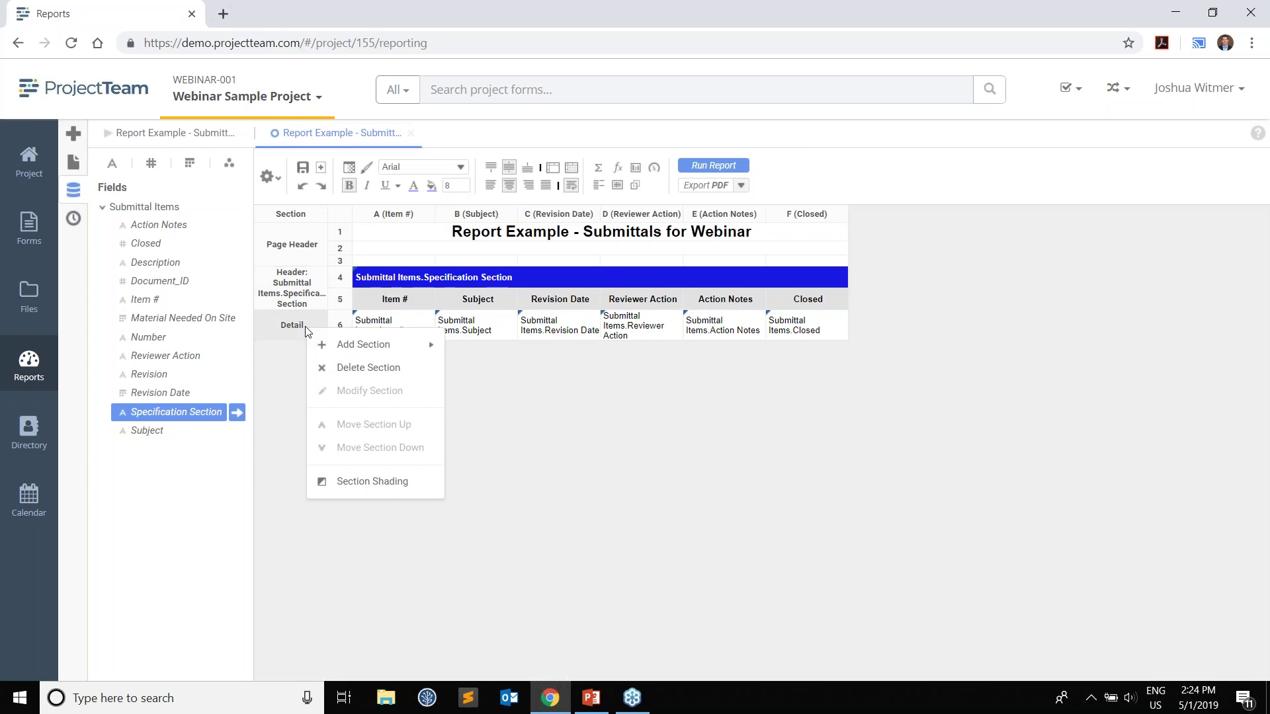
pyautogui.rightClick(297, 254)
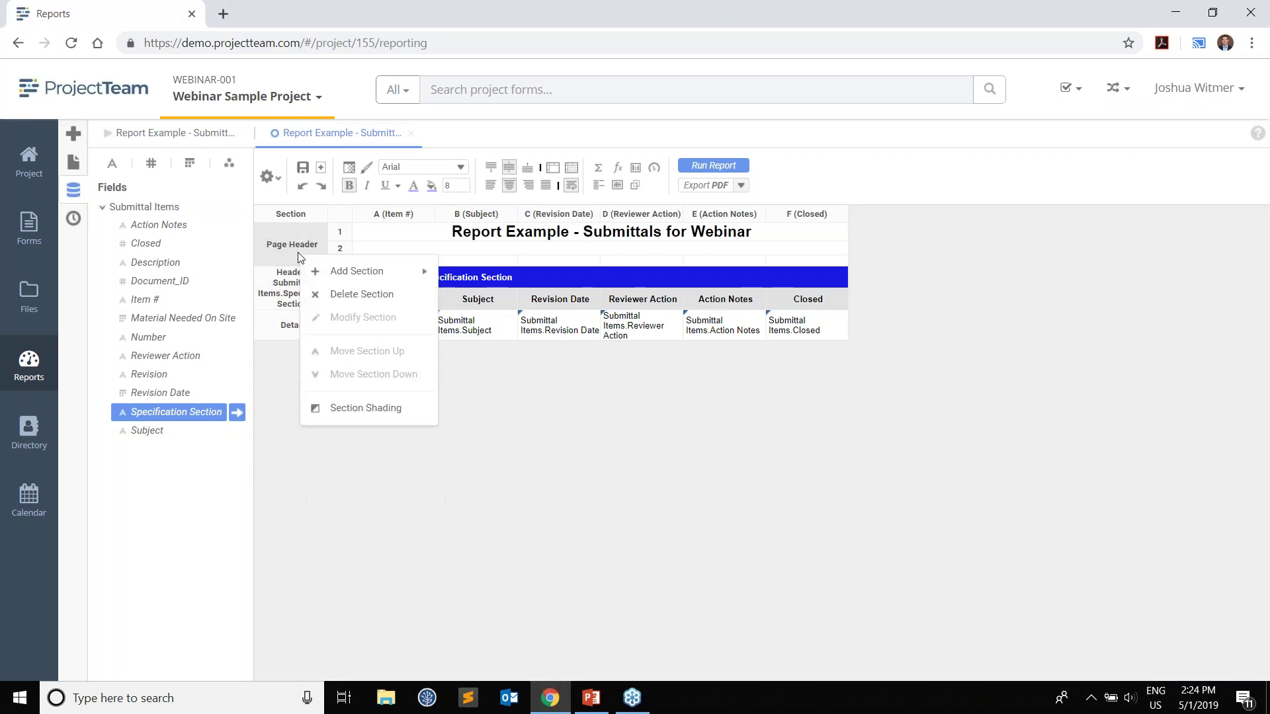
pyautogui.click(288, 285)
pyautogui.rightClick(289, 284)
pyautogui.rightClick(289, 332)
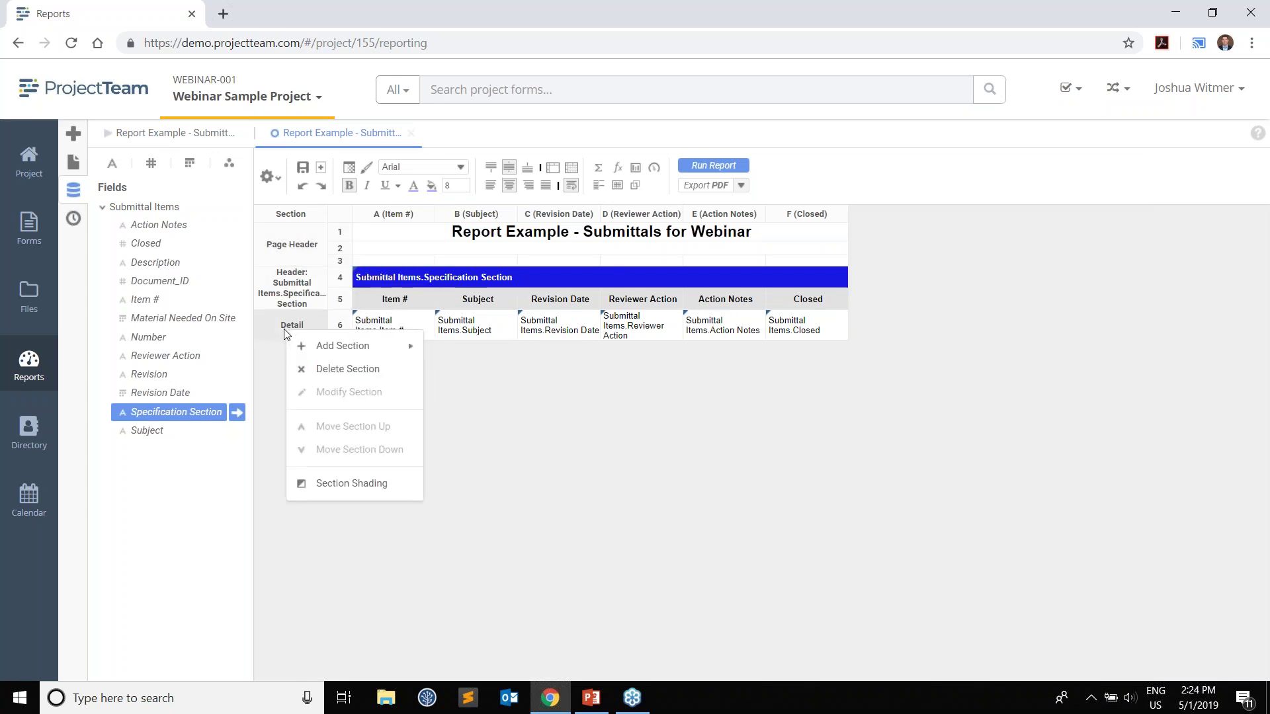
pyautogui.moveTo(317, 346)
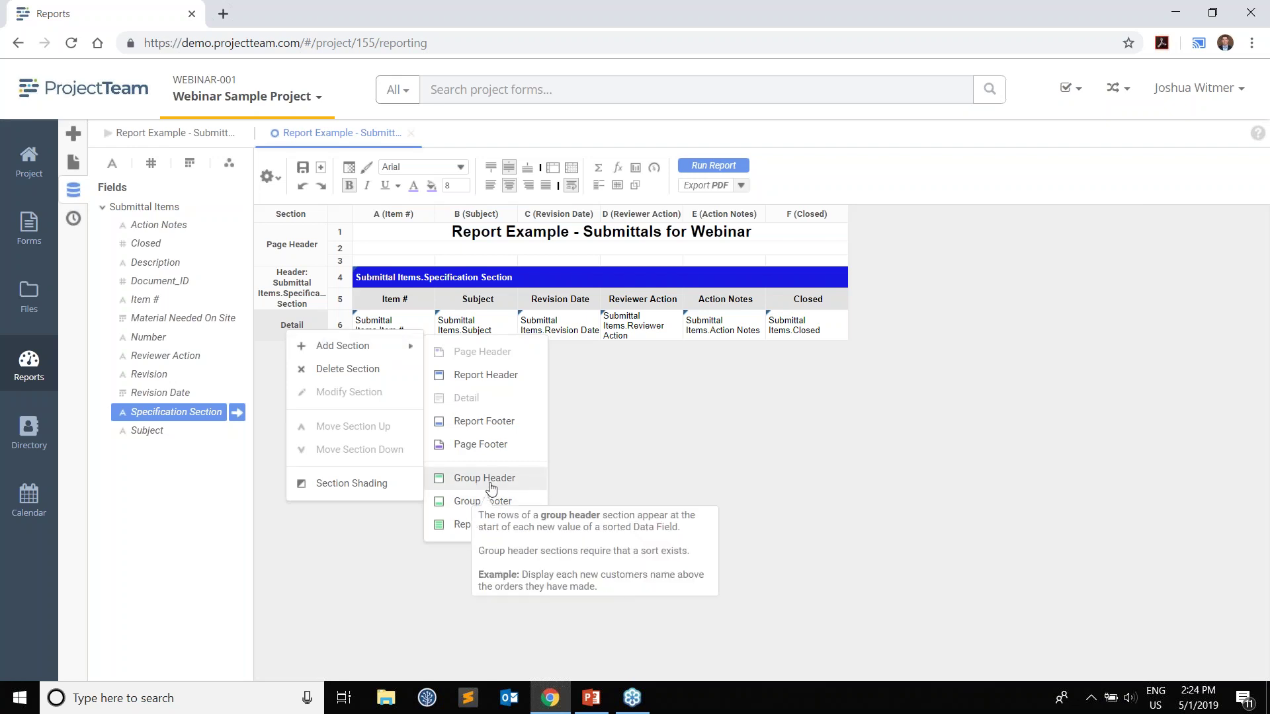
pyautogui.click(526, 507)
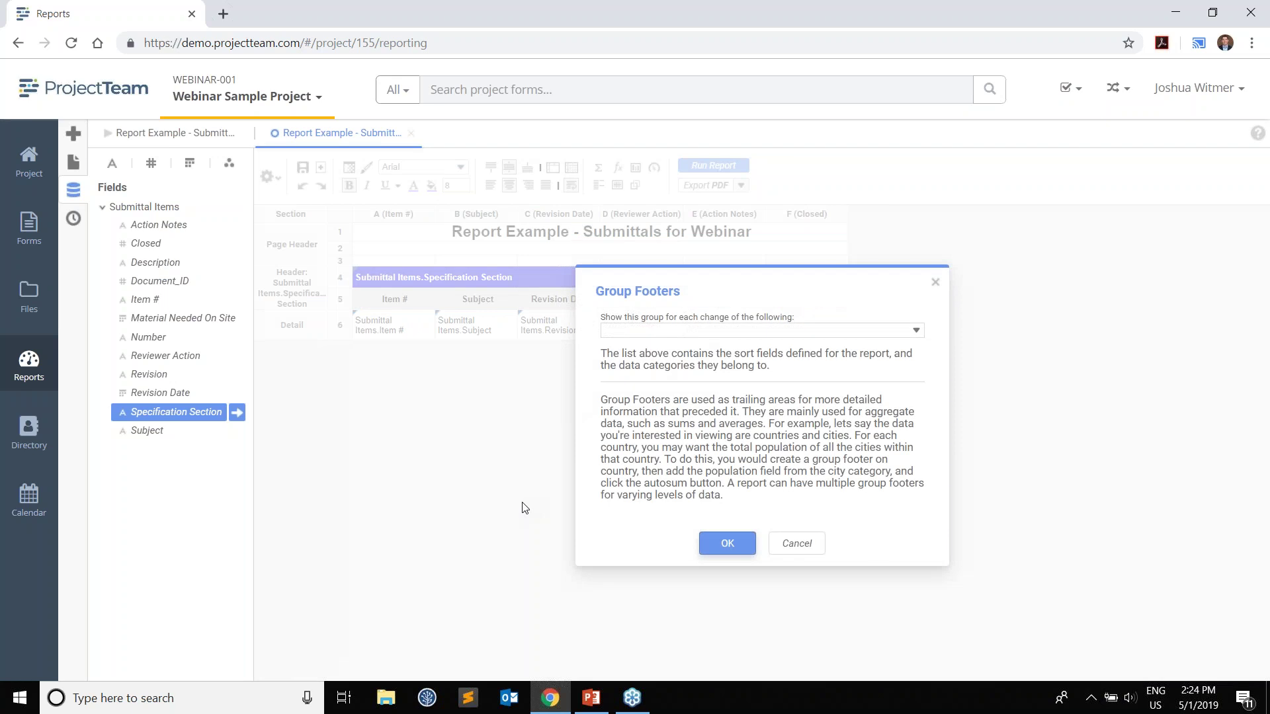
pyautogui.click(651, 331)
pyautogui.click(753, 389)
pyautogui.click(731, 545)
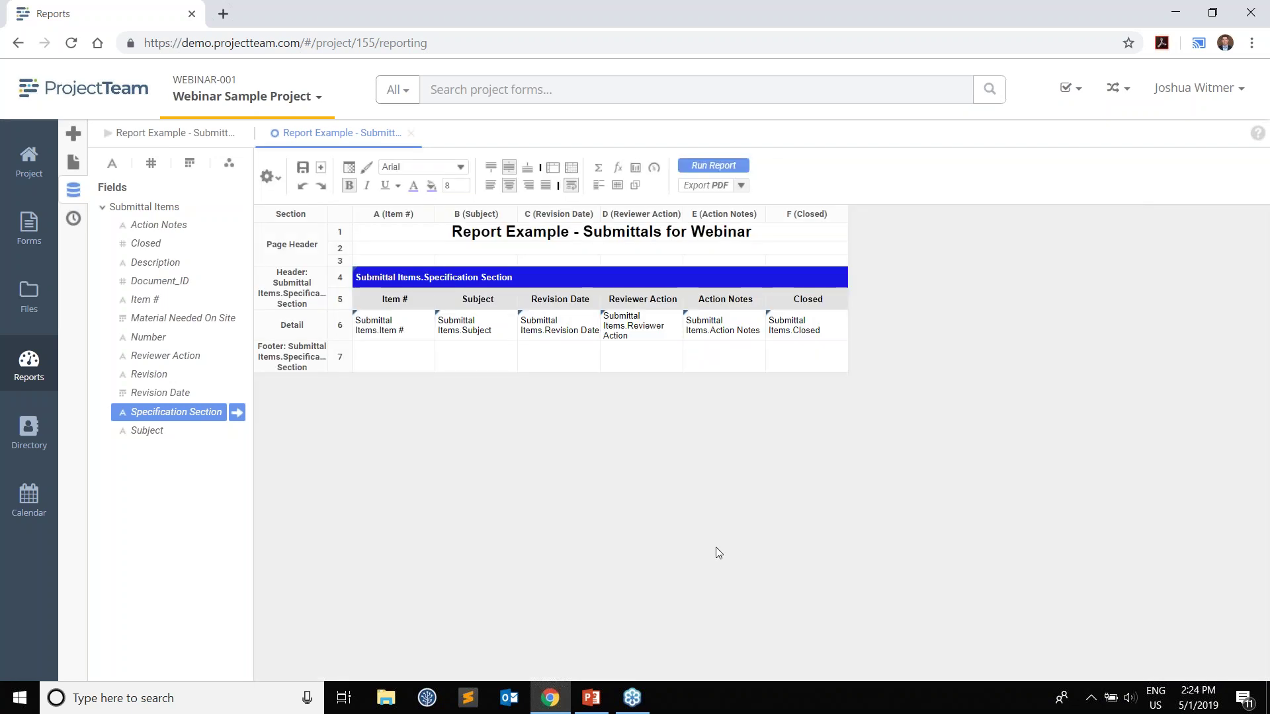
# - Merge the cells of group footer row 7 across columns A through F
pyautogui.click(419, 370)
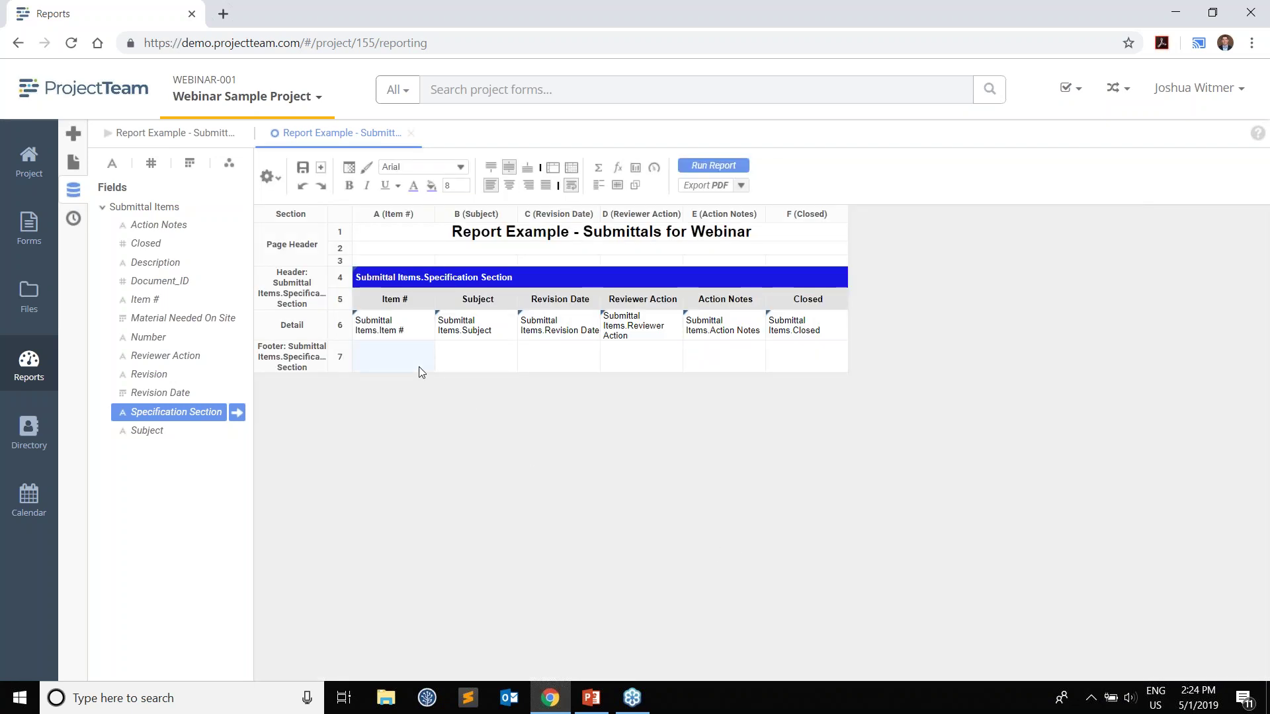
pyautogui.keyDown('shift'); pyautogui.click(814, 361); pyautogui.keyUp('shift')
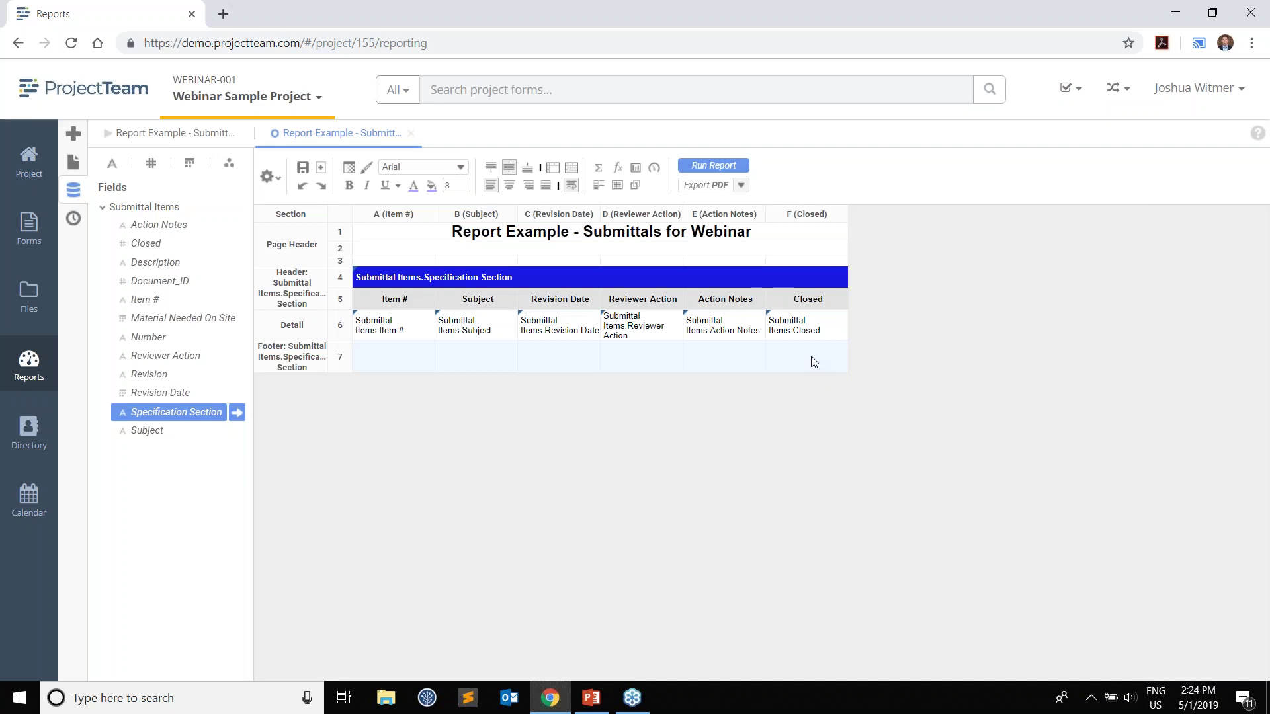
pyautogui.click(554, 174)
# - Start a formula in the merged group footer cell with "Total Submittals in " &
pyautogui.click(467, 364)
pyautogui.click(619, 169)
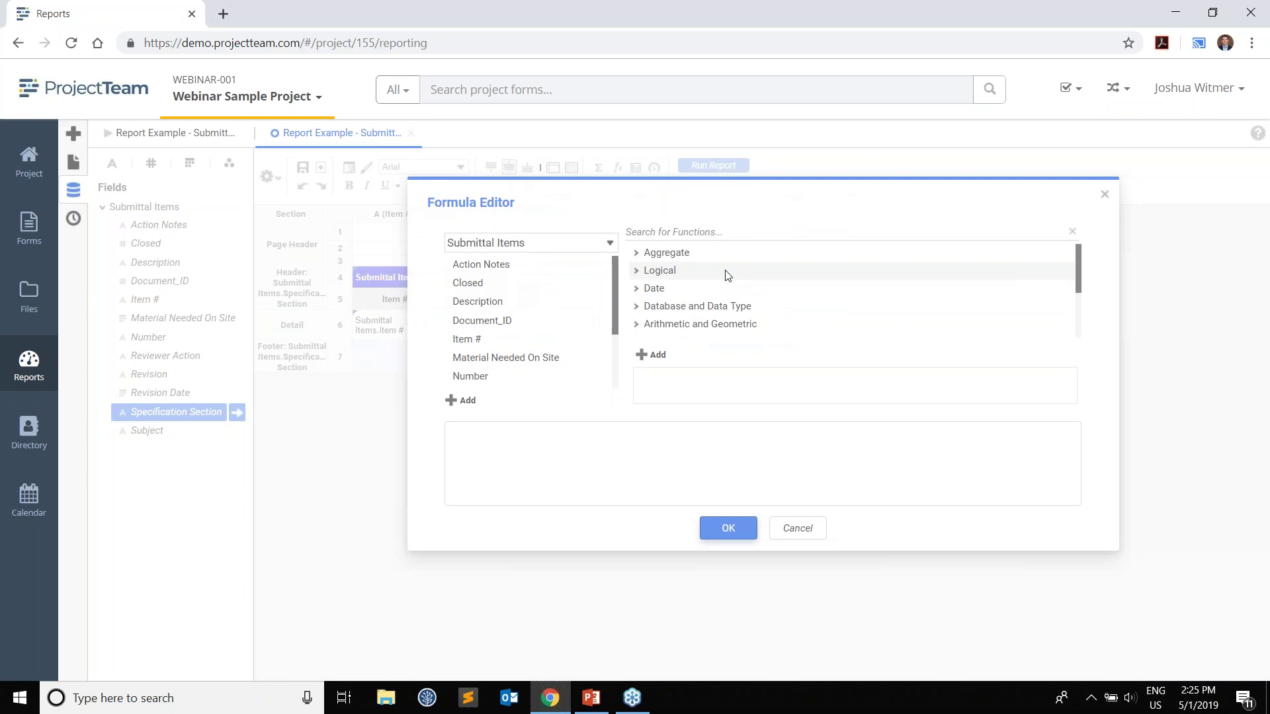
pyautogui.click(559, 460)
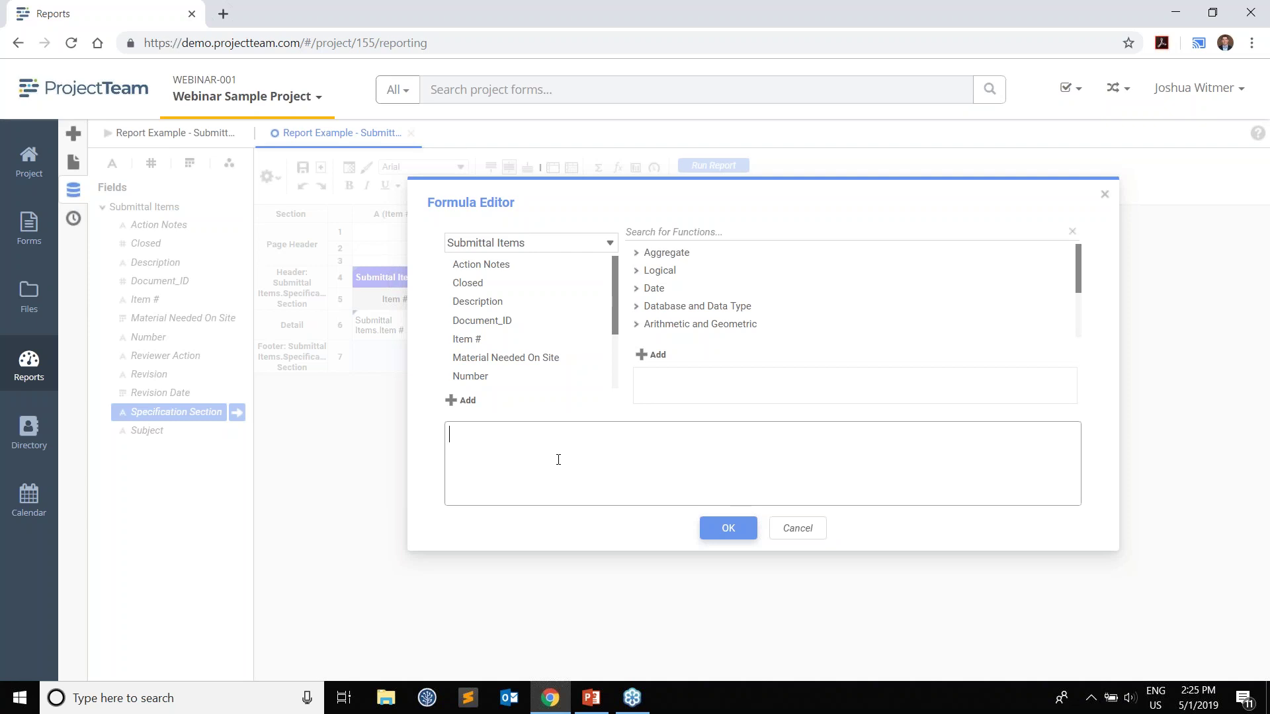
pyautogui.write('"Total Submittals in')
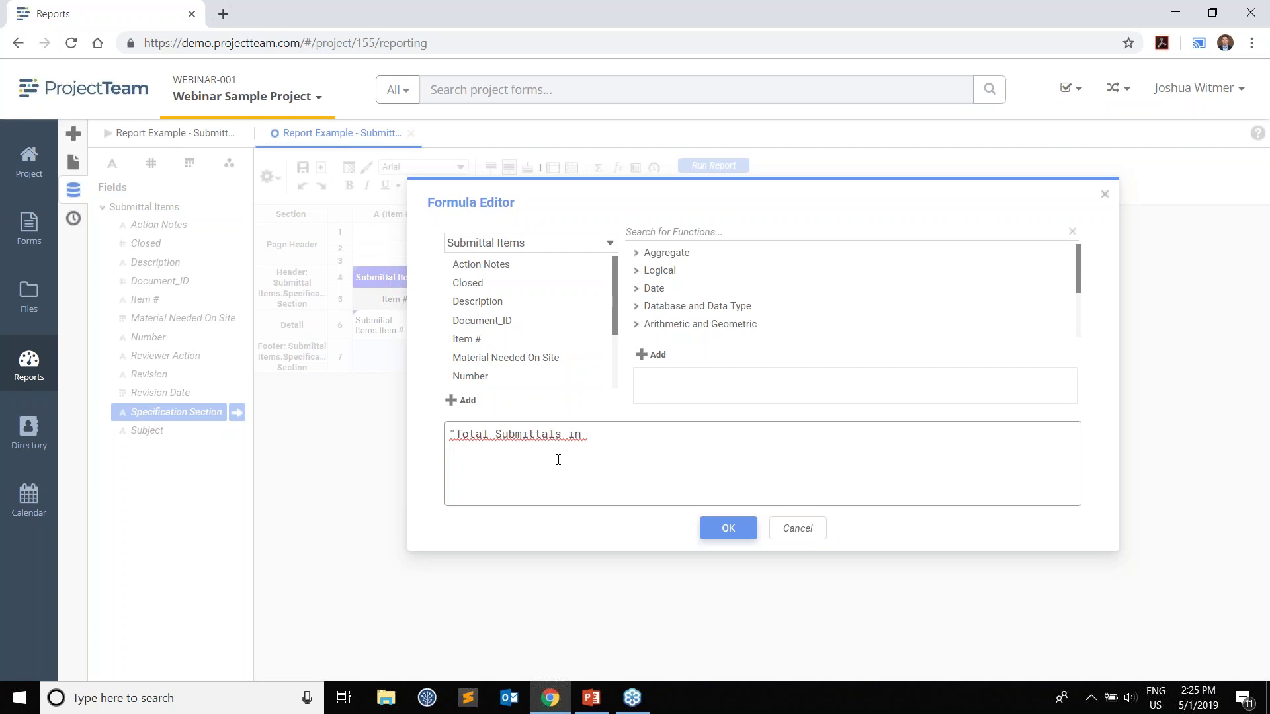
pyautogui.write('" &')
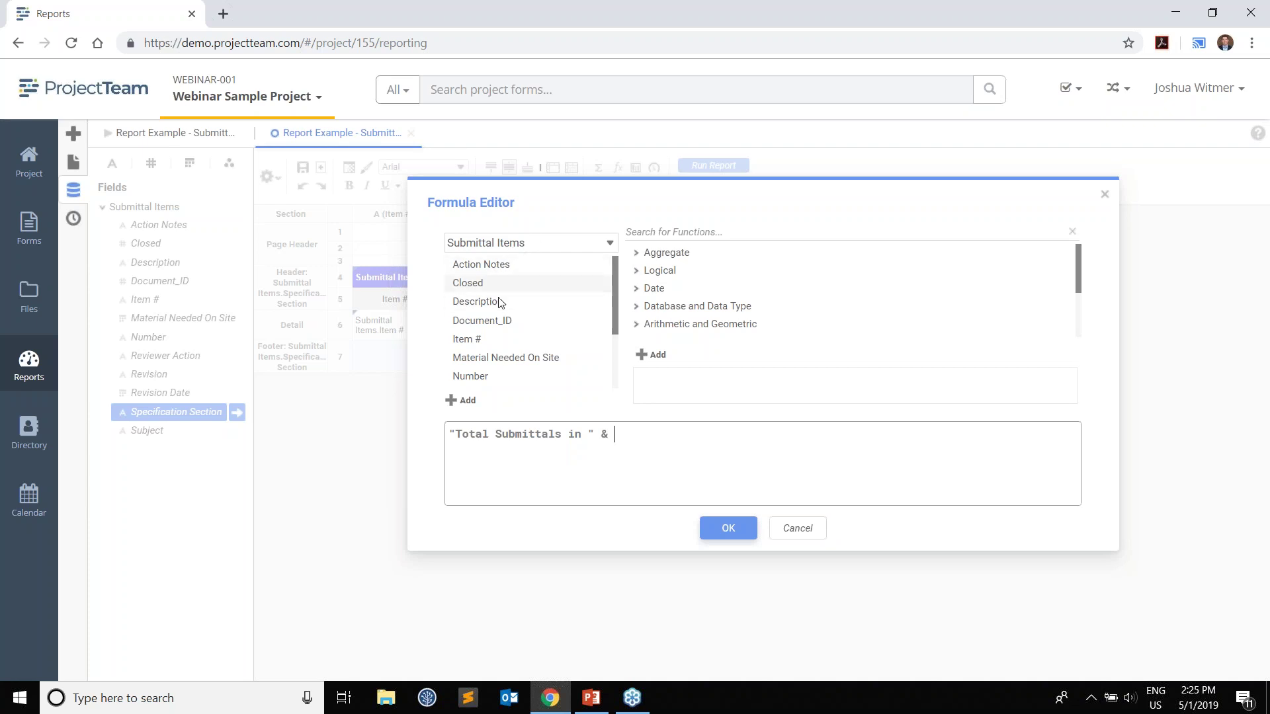
# - Append {Submittal Items.Specification Section} & ": " & to the end of the footer formula
pyautogui.scroll(-3, 504, 275)
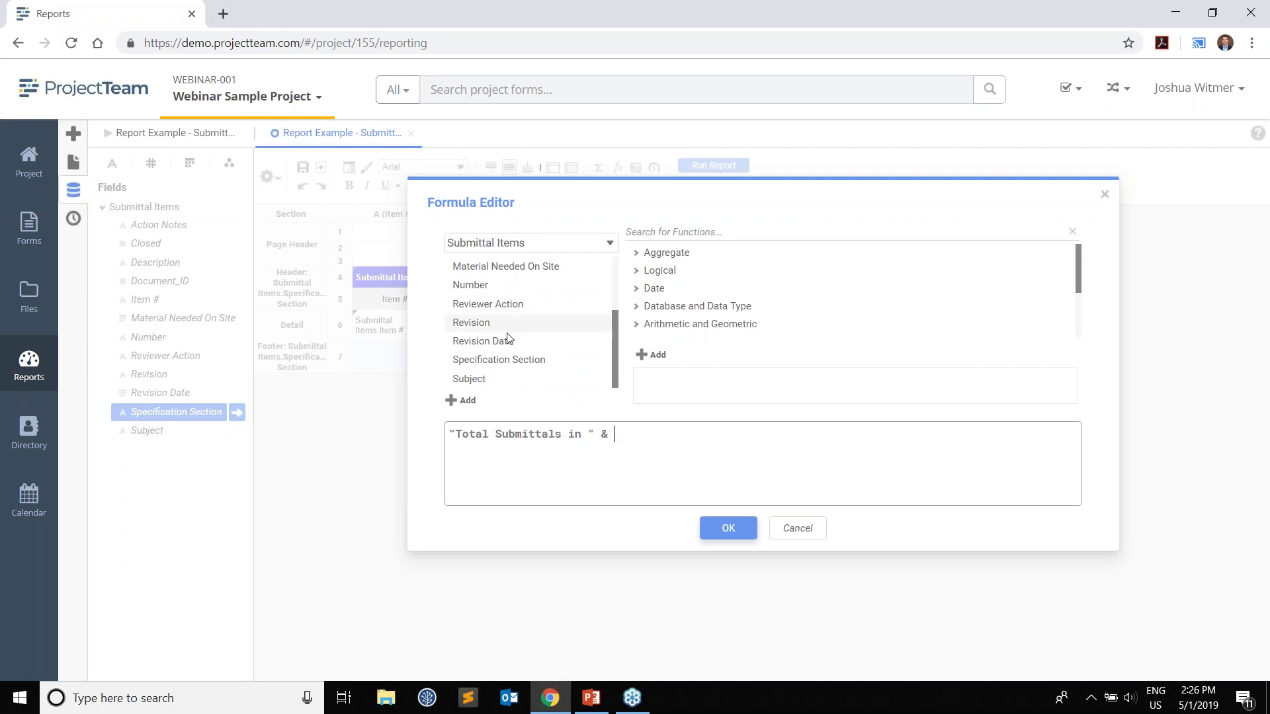
pyautogui.click(506, 360)
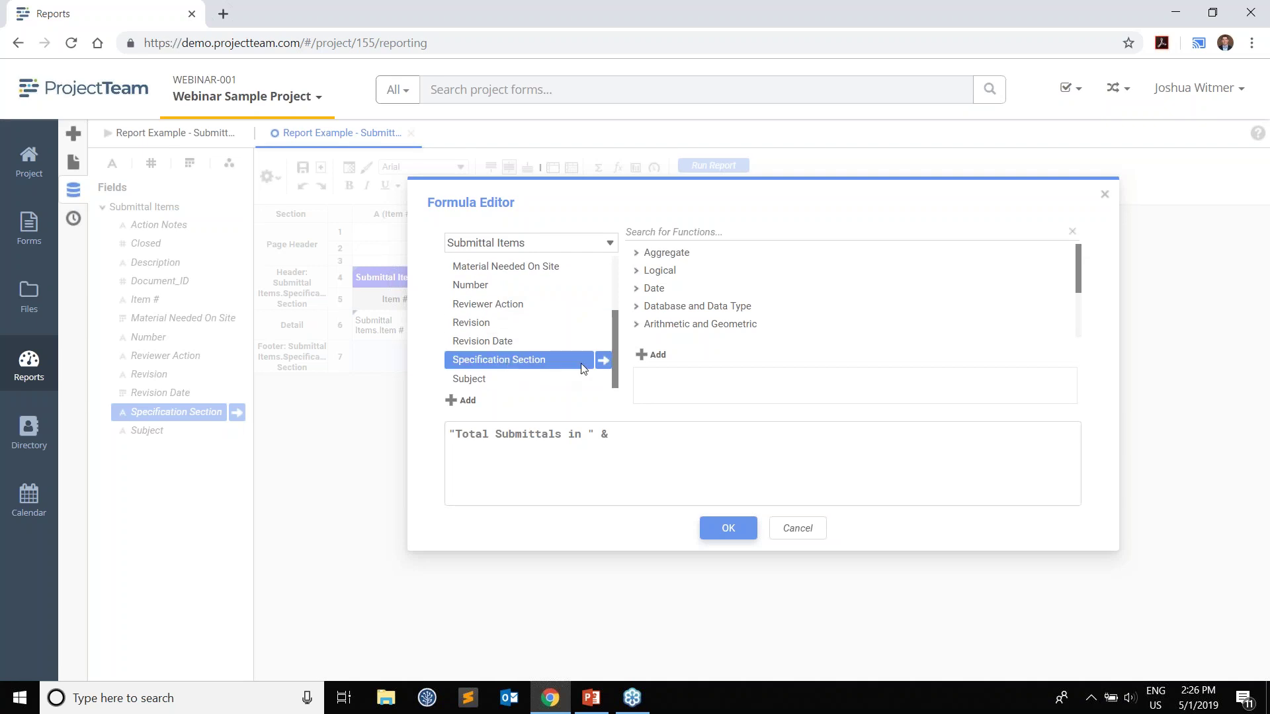
pyautogui.moveTo(604, 362); pyautogui.dragTo(713, 447)
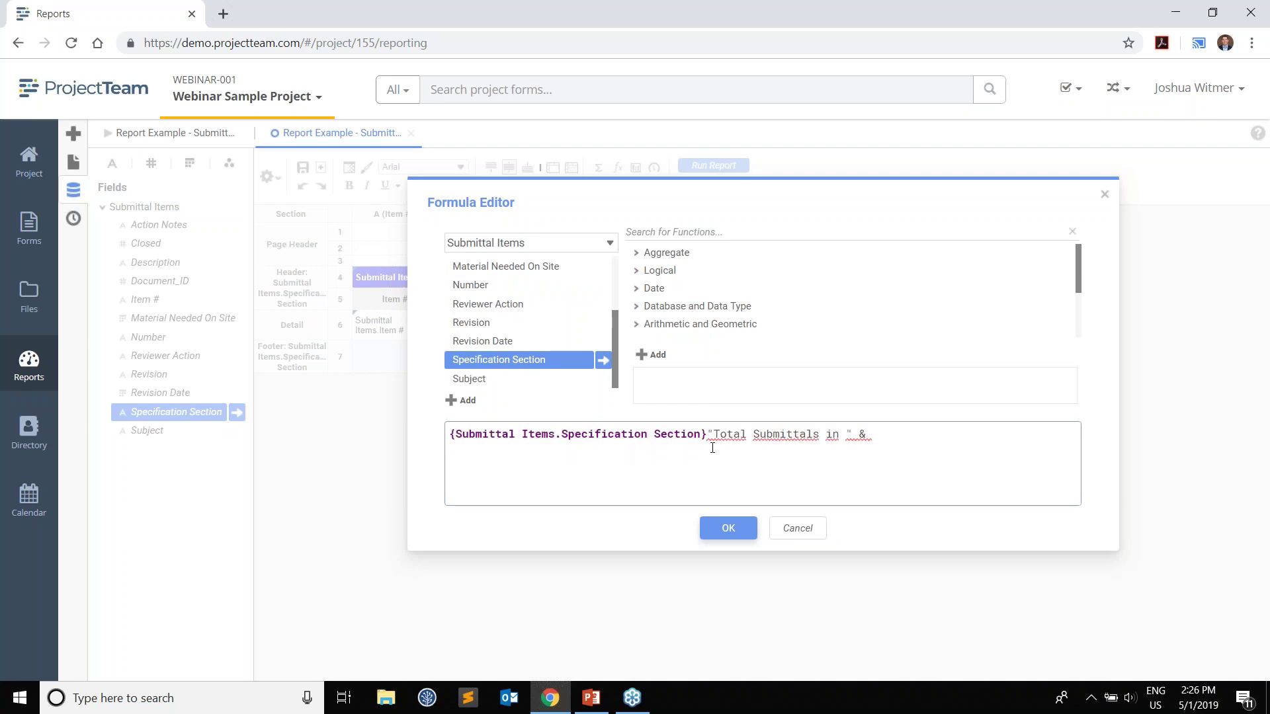
pyautogui.moveTo(706, 434); pyautogui.dragTo(448, 431)
pyautogui.hotkey('ctrl', 'x')
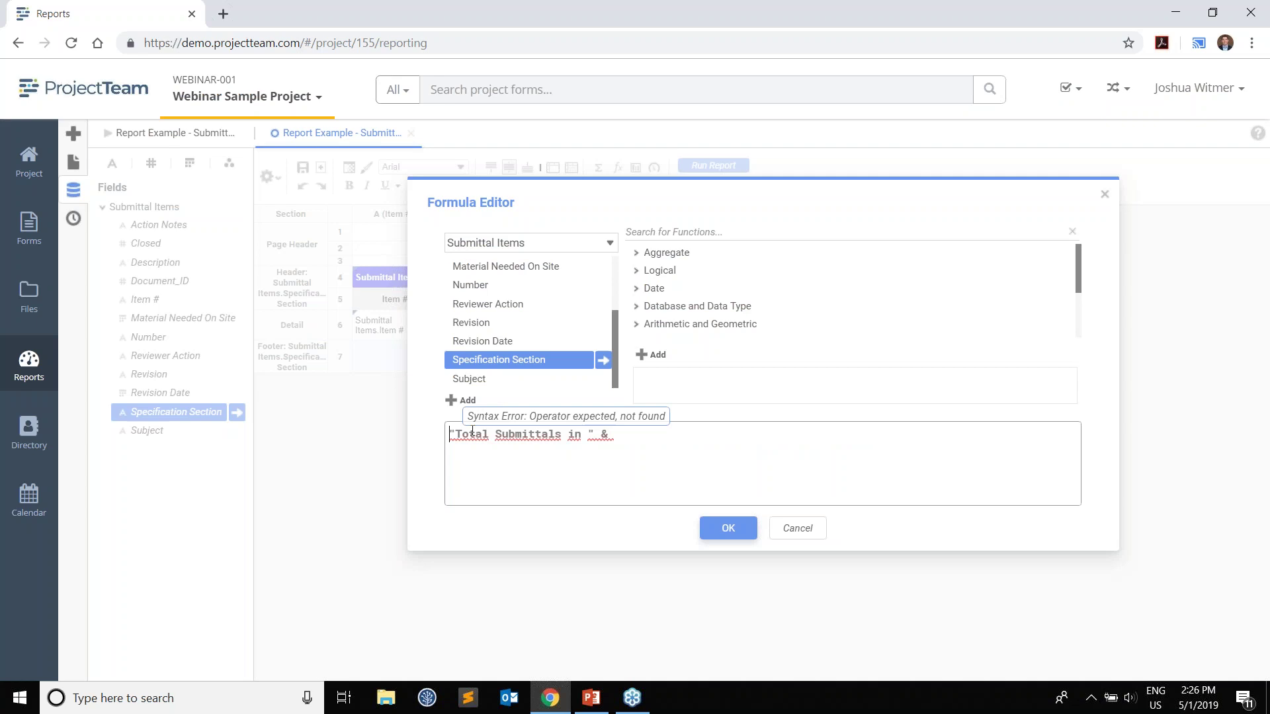
pyautogui.click(720, 449)
pyautogui.hotkey('ctrl', 'v')
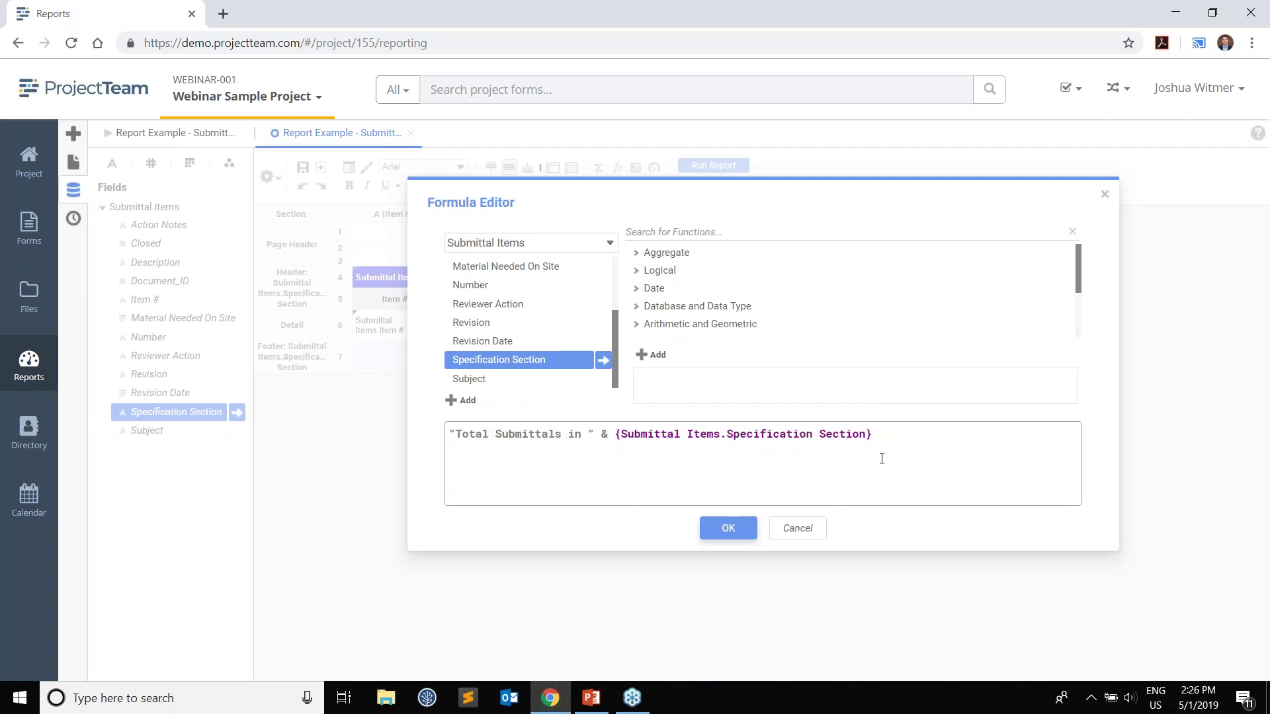
pyautogui.write('& ": "')
pyautogui.write('&')
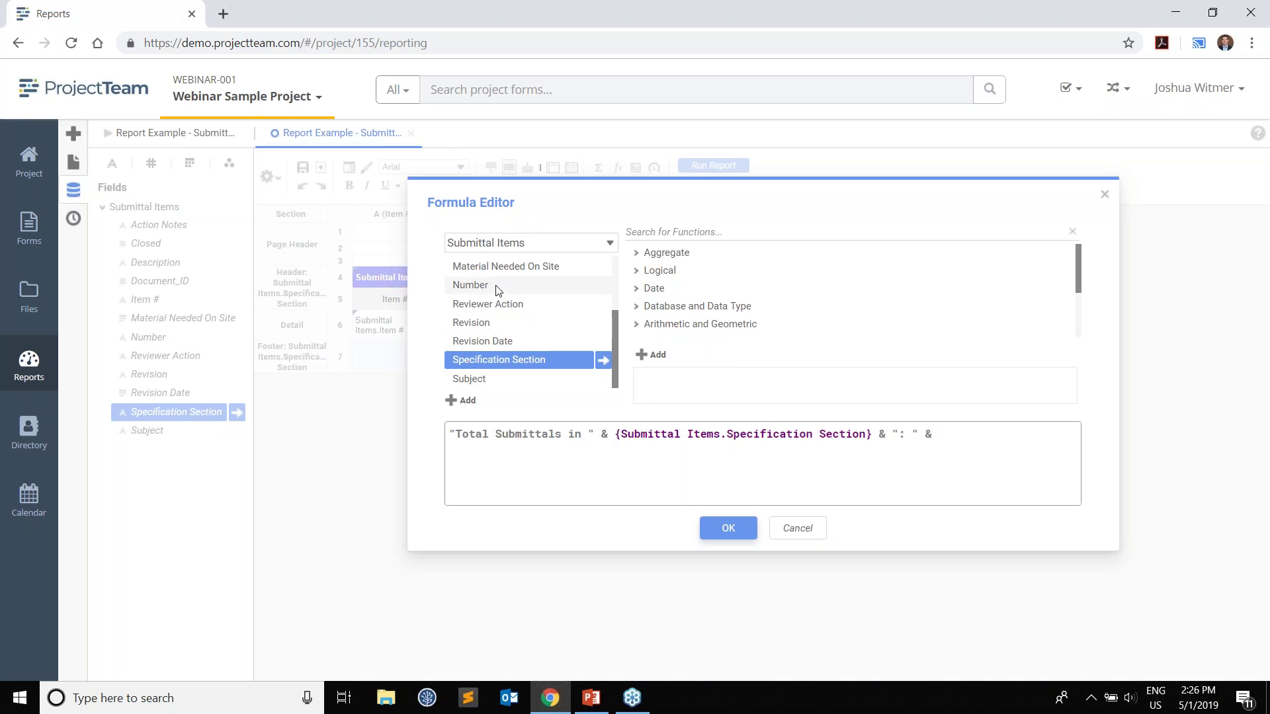
# - Search the formula functions for count and append AggCount to the end of the footer formula
pyautogui.click(690, 230)
pyautogui.write('c')
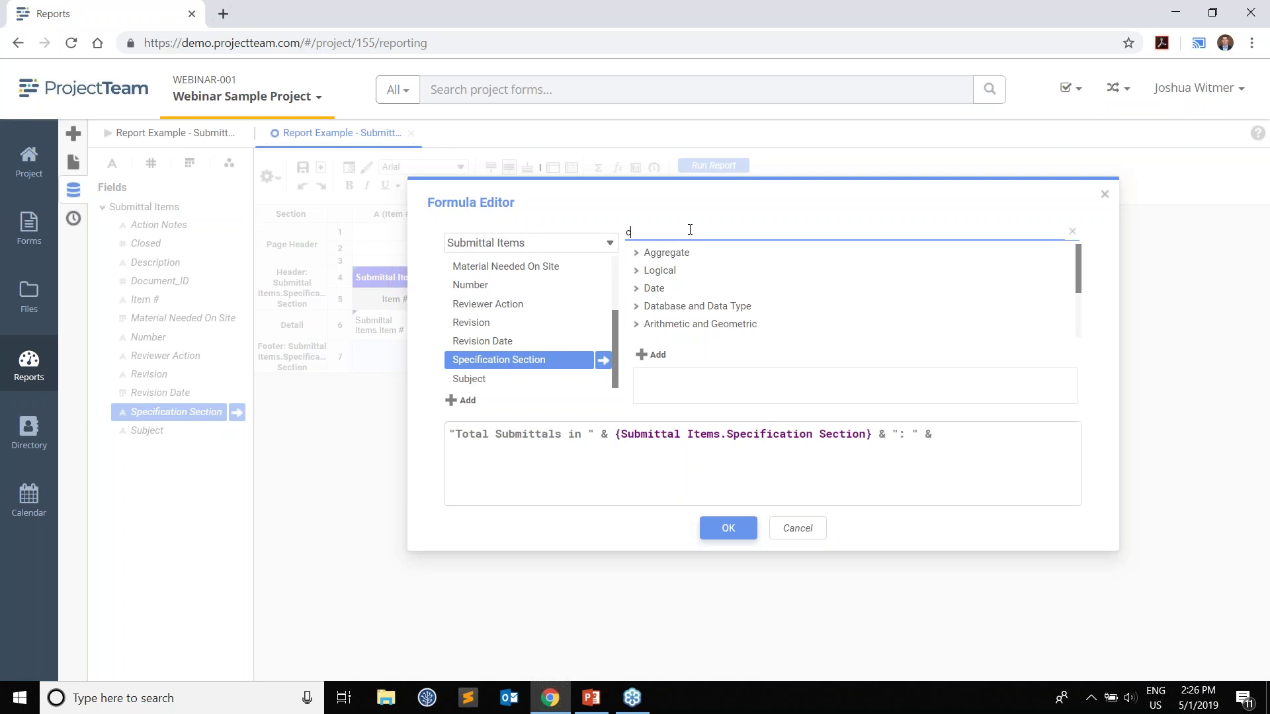
pyautogui.write('ount')
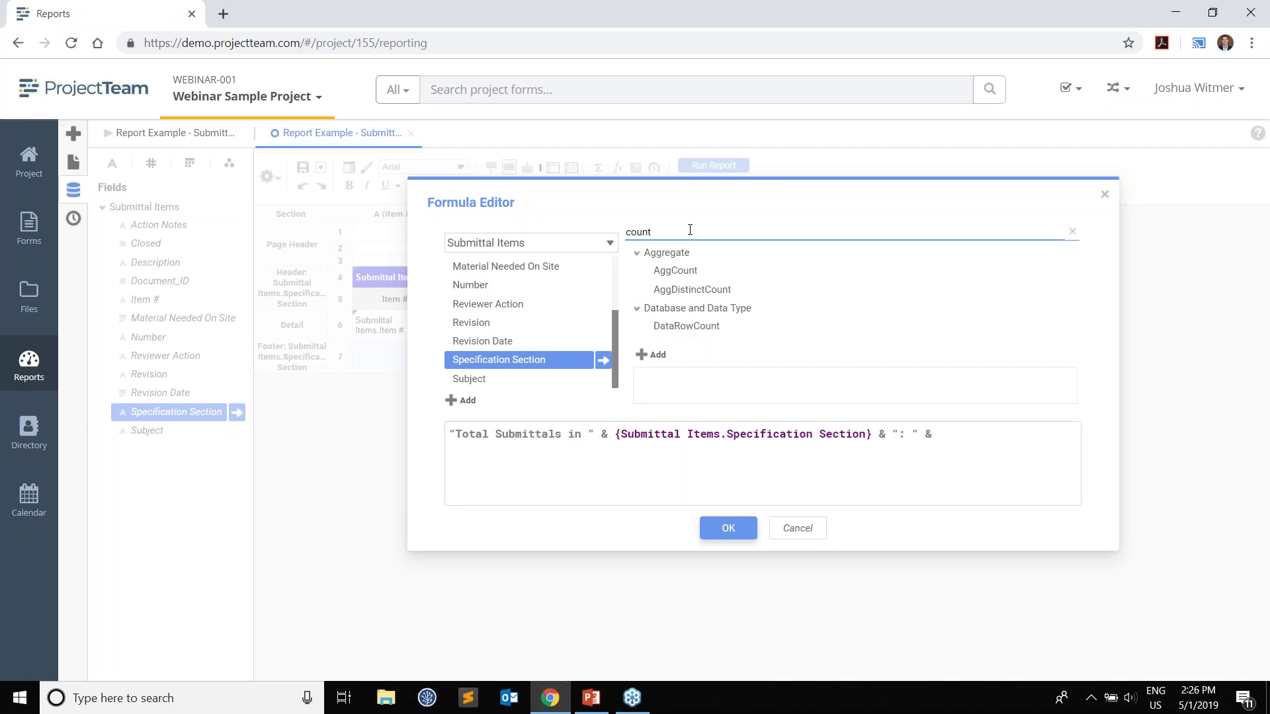
pyautogui.click(721, 275)
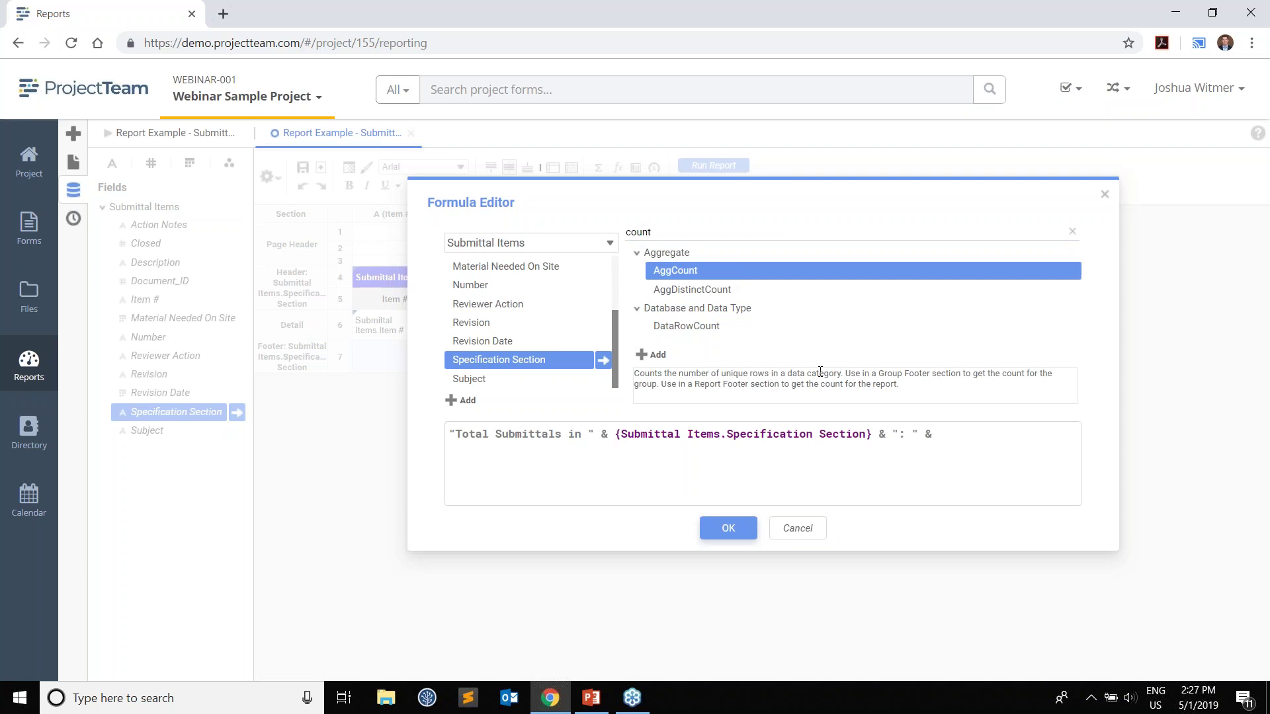
pyautogui.doubleClick(687, 275)
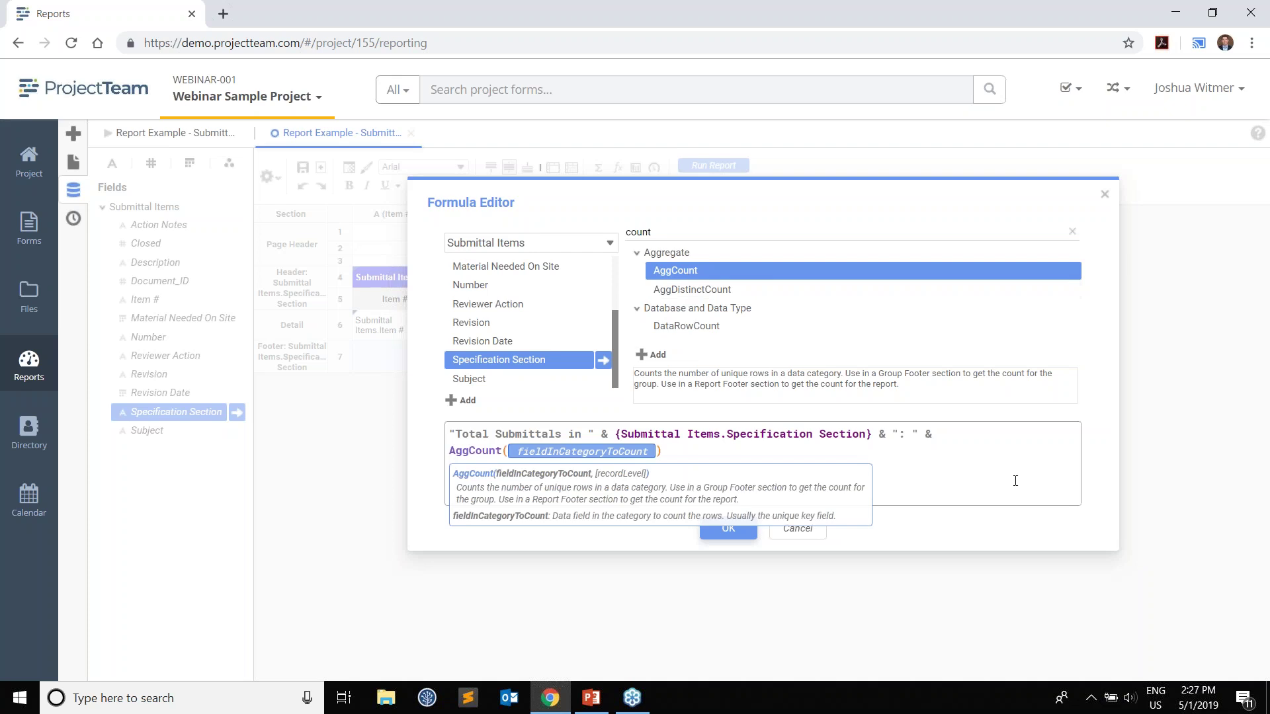
pyautogui.click(895, 446)
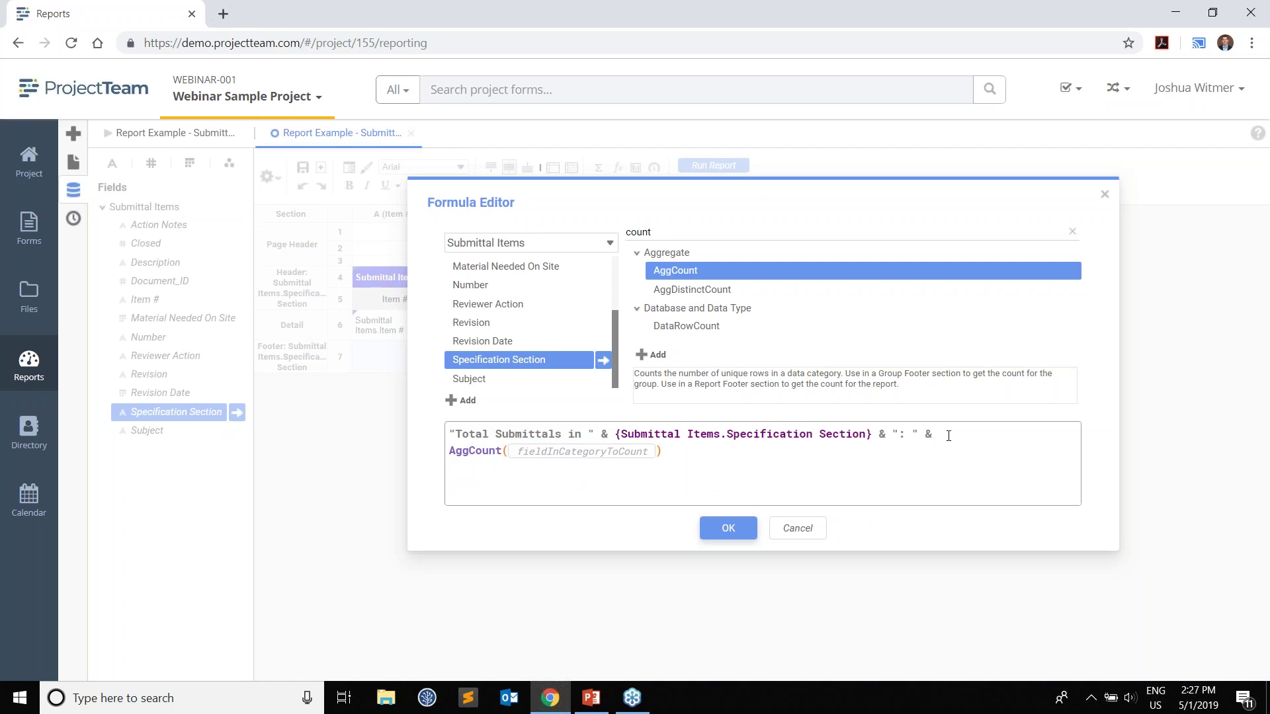
# - Set Submittal Items.Document_ID as the AggCount argument, apply the footer formula, and run the report
pyautogui.click(604, 454)
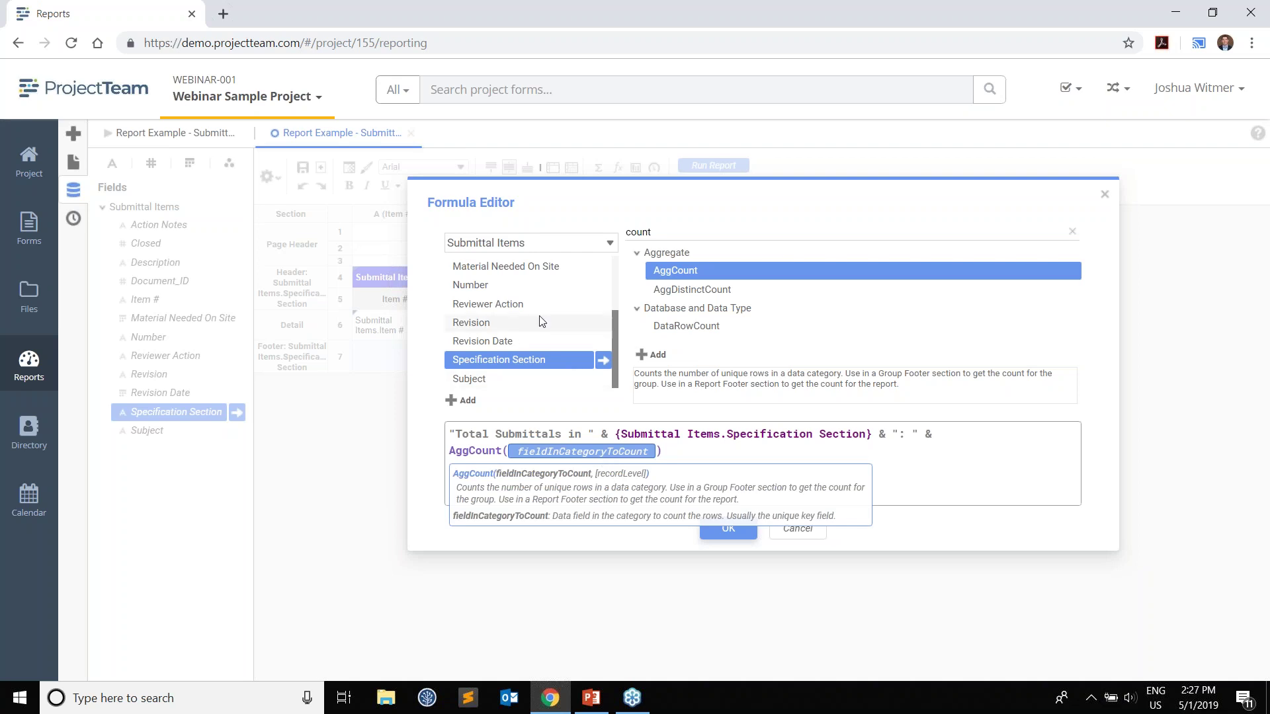
pyautogui.scroll(3, 552, 305)
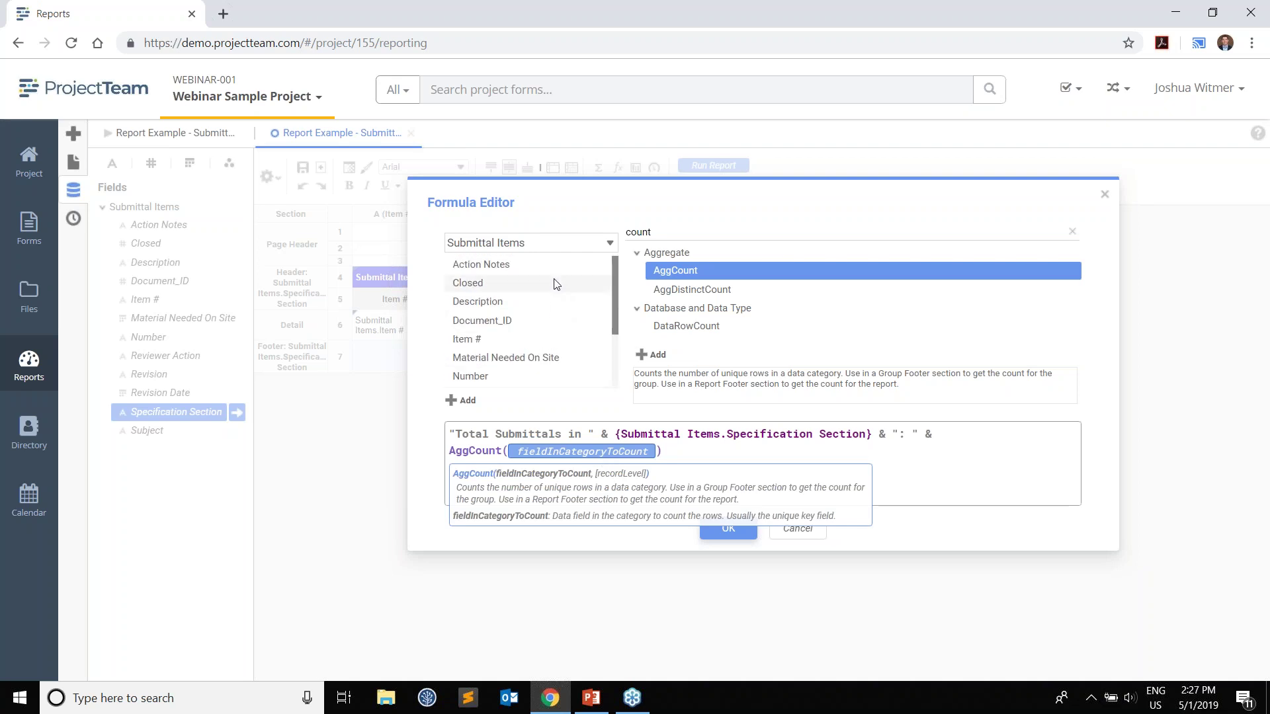
pyautogui.doubleClick(549, 322)
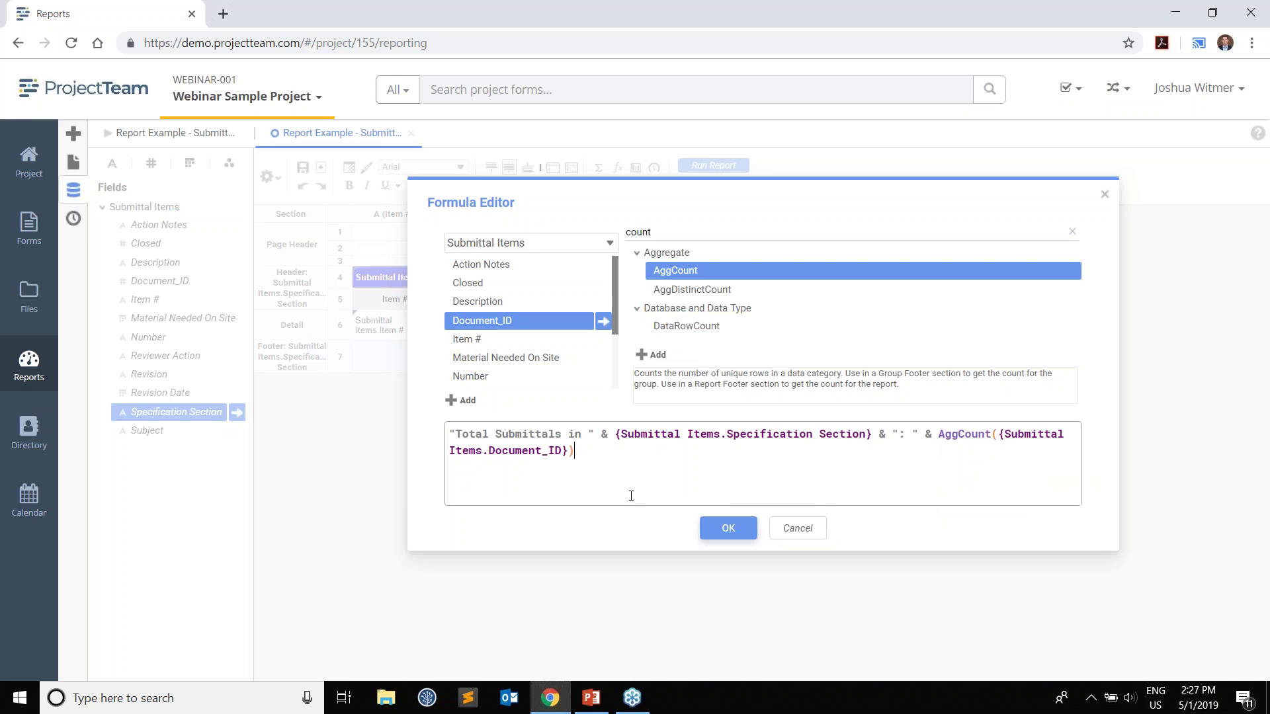
pyautogui.click(713, 537)
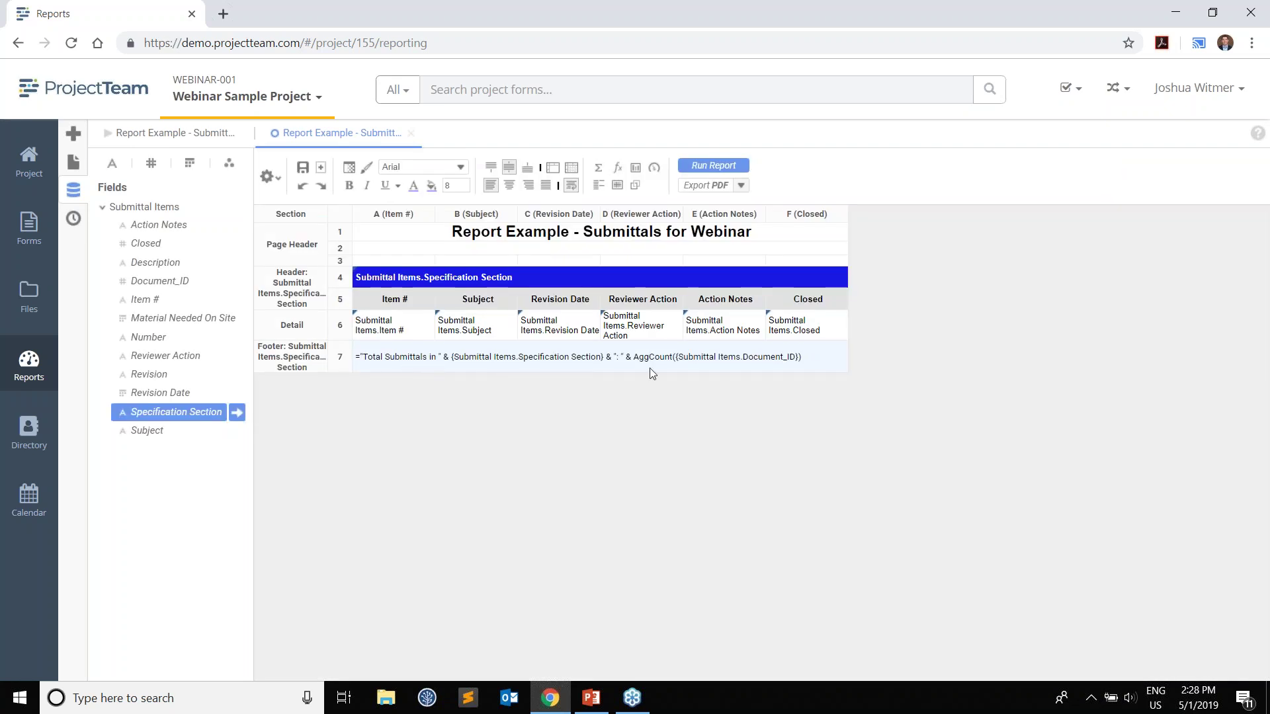
pyautogui.click(733, 167)
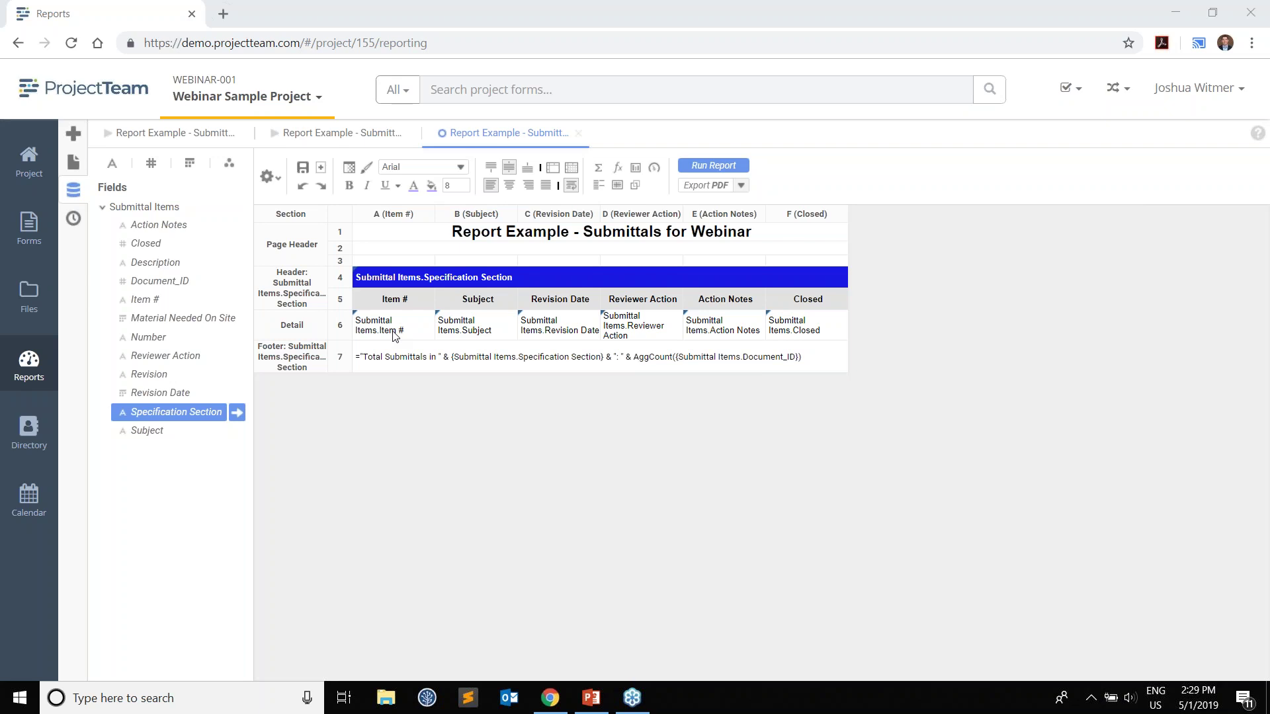
pyautogui.rightClick(290, 297)
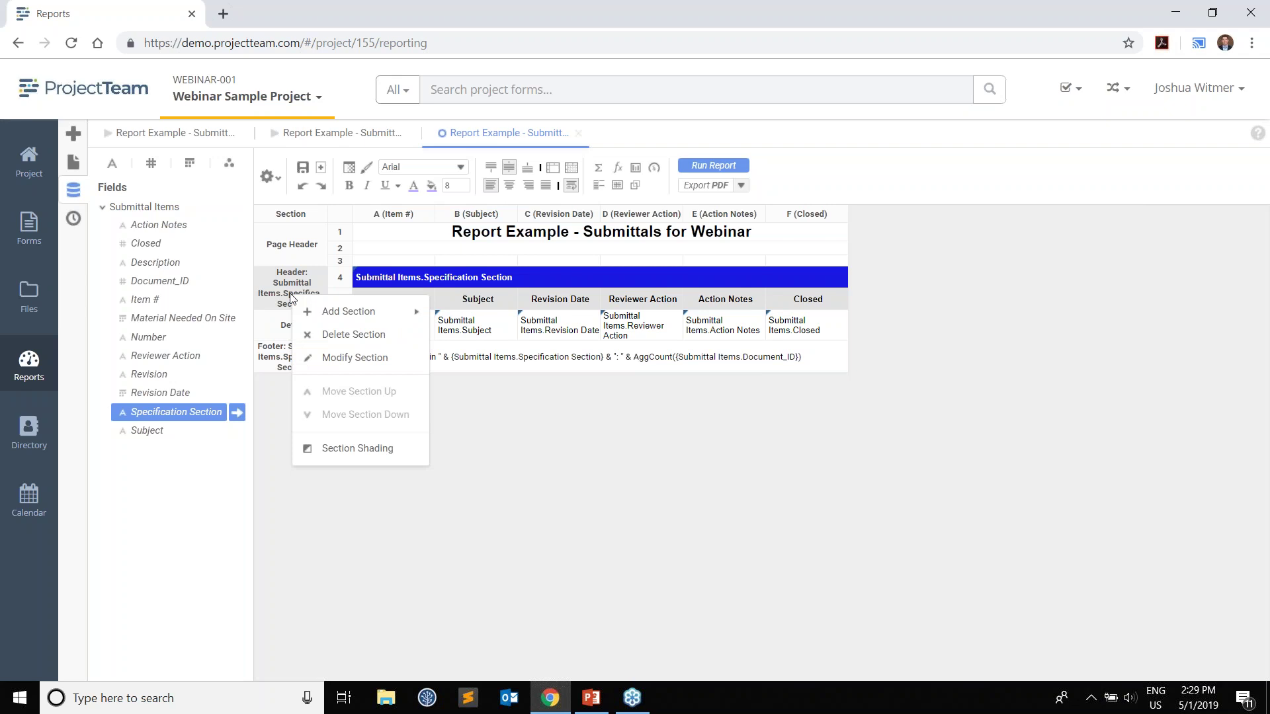
pyautogui.moveTo(349, 312)
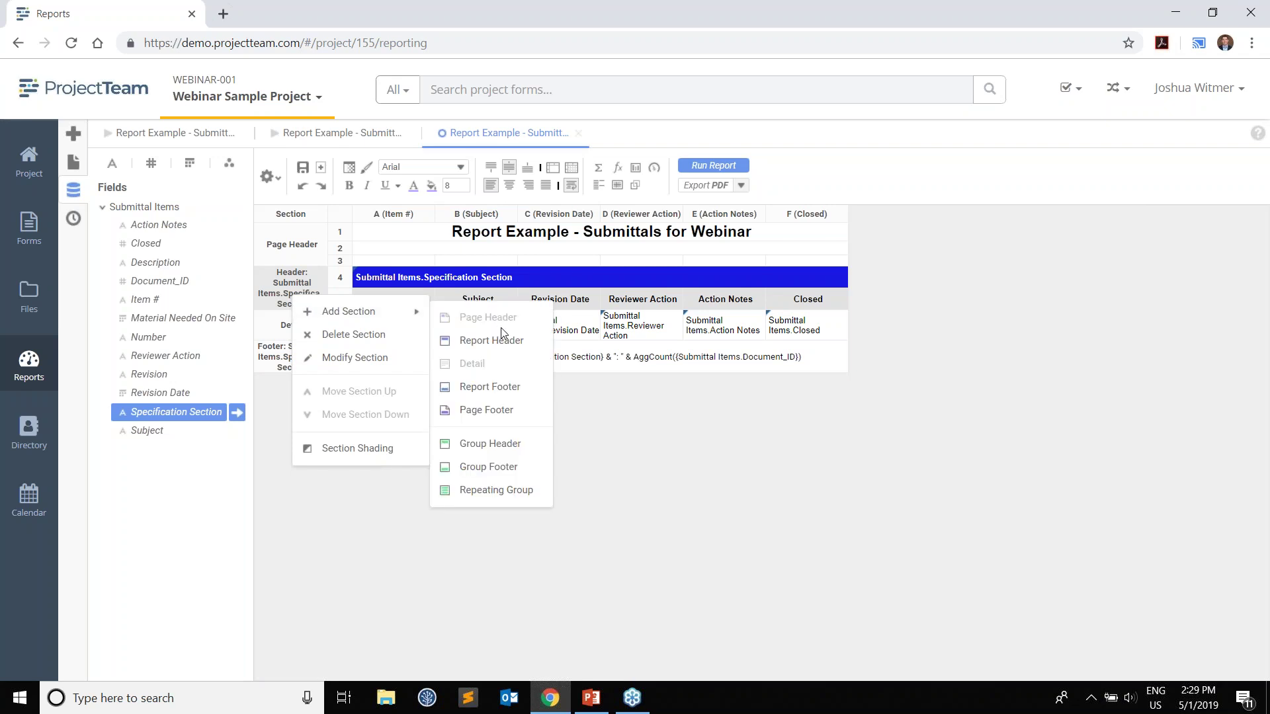
pyautogui.click(517, 446)
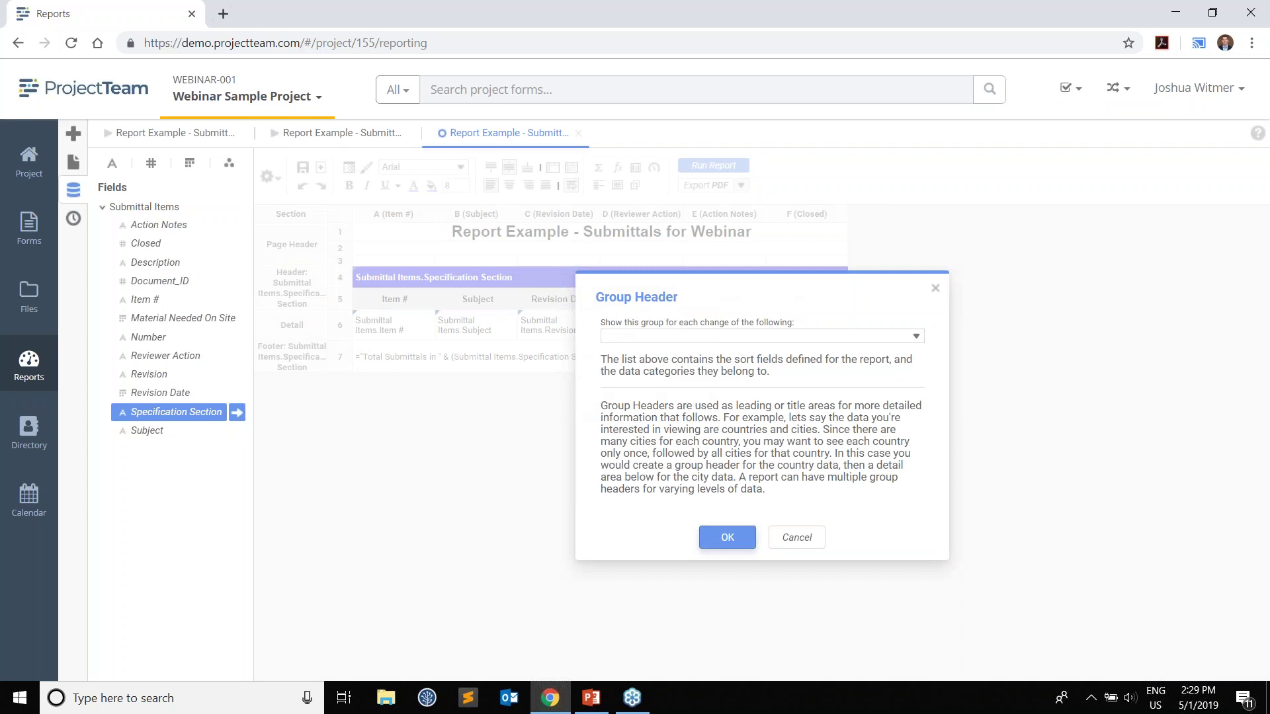
pyautogui.click(745, 339)
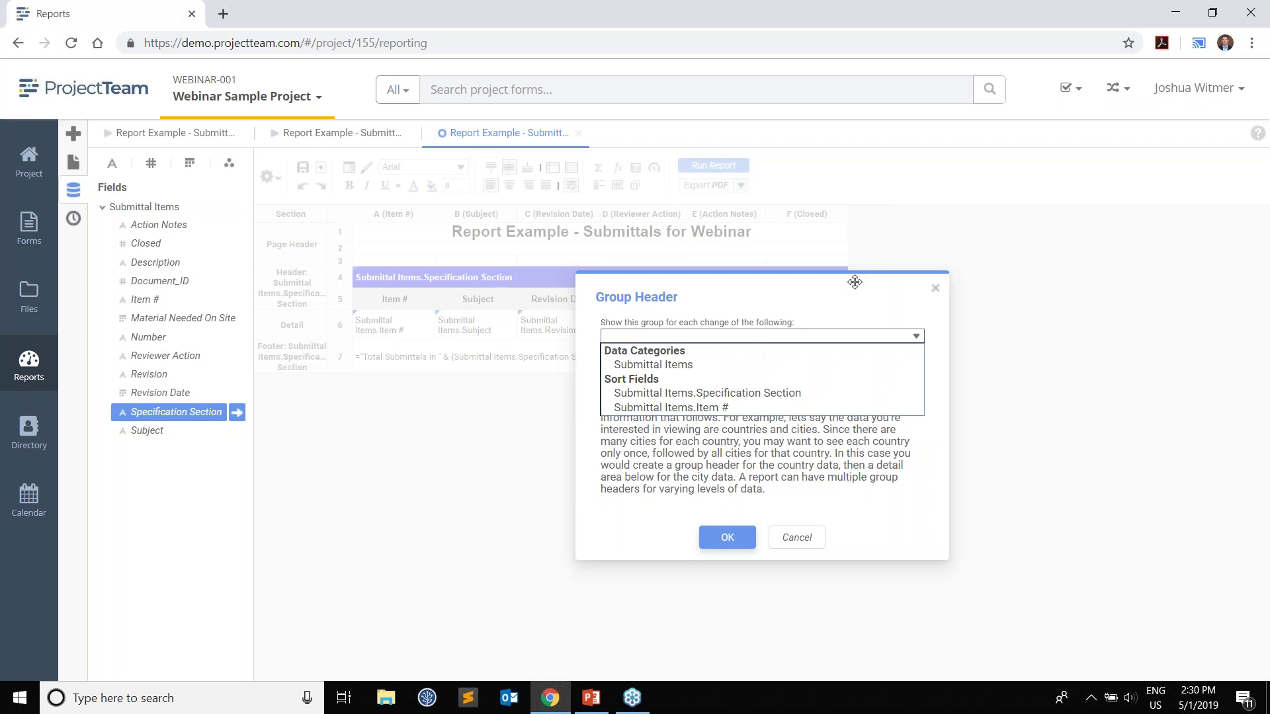
pyautogui.click(936, 290)
pyautogui.click(936, 290)
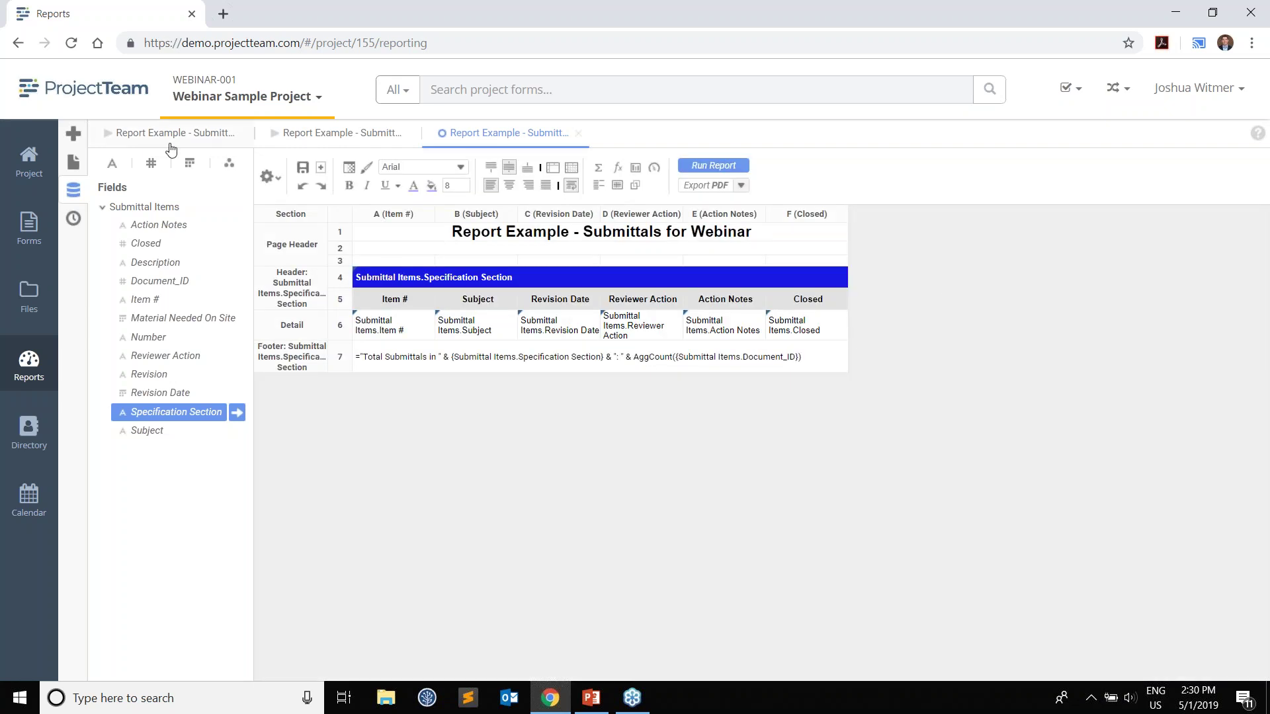
# - Add Submittal Items.Closed to the report sorts, placed between Specification Section and Item #
pyautogui.click(273, 185)
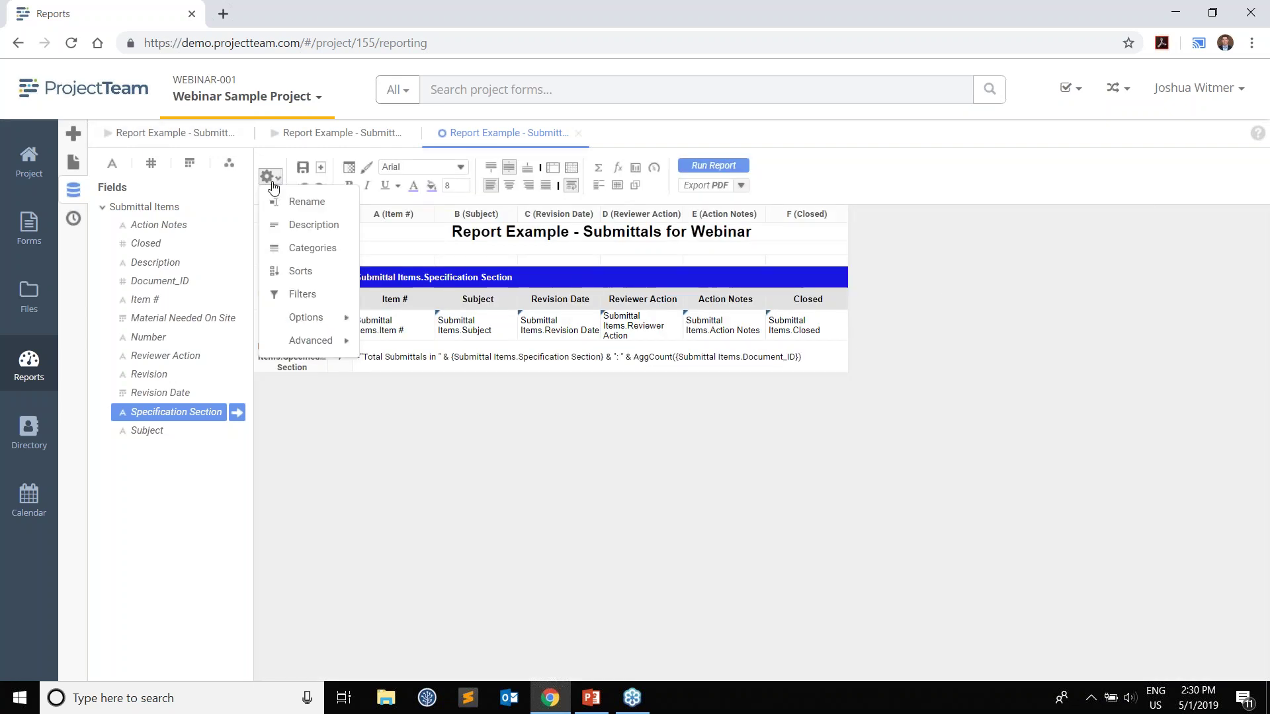
pyautogui.click(338, 278)
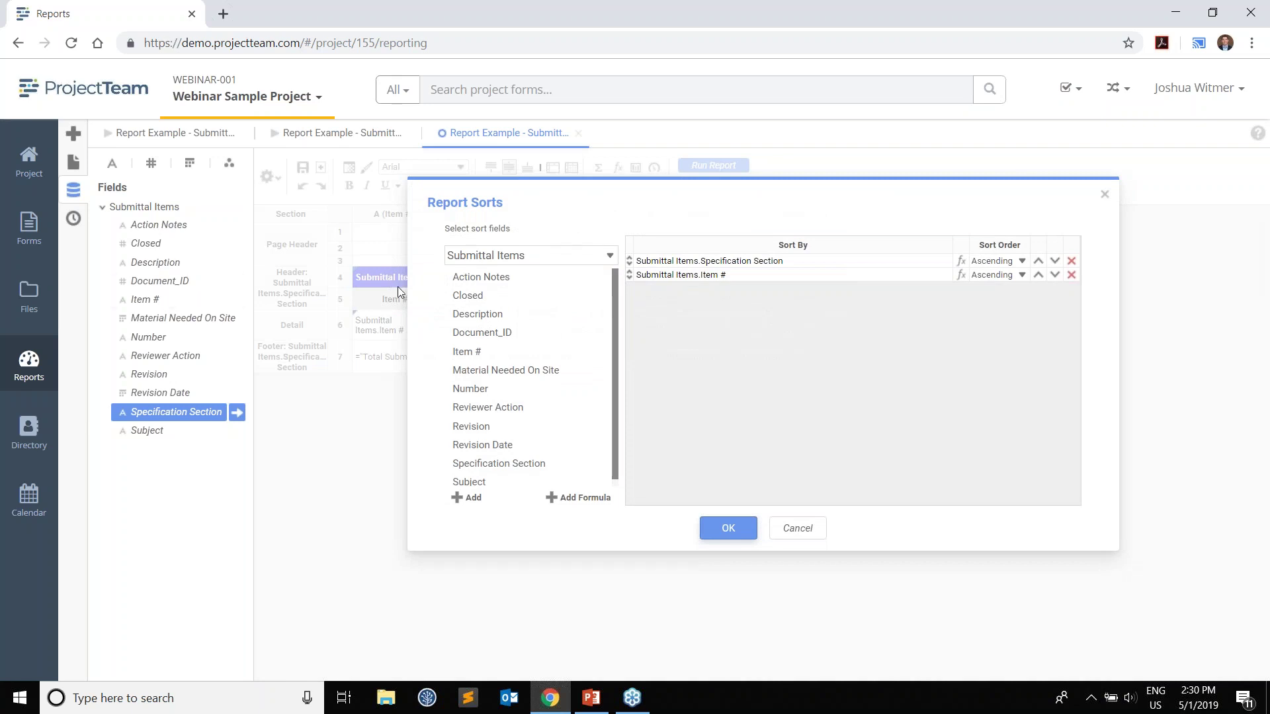
pyautogui.click(487, 295)
pyautogui.doubleClick(487, 295)
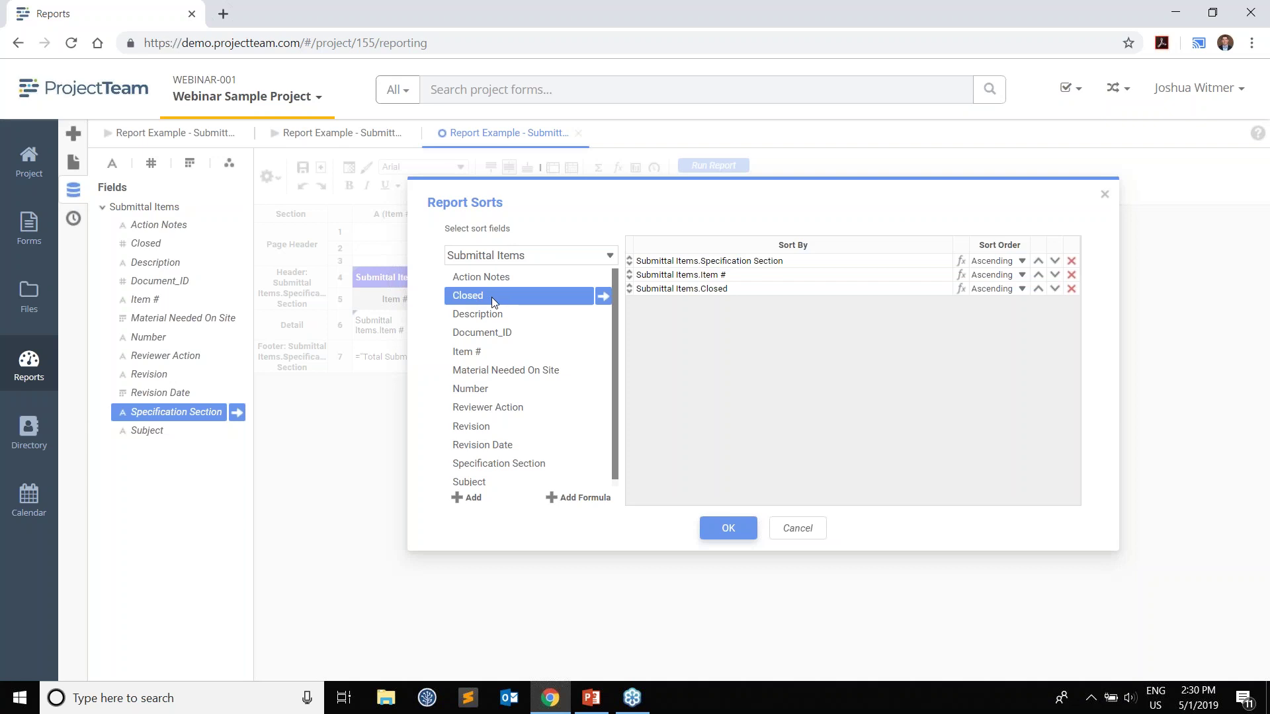
pyautogui.moveTo(629, 289); pyautogui.dragTo(630, 273)
pyautogui.click(730, 533)
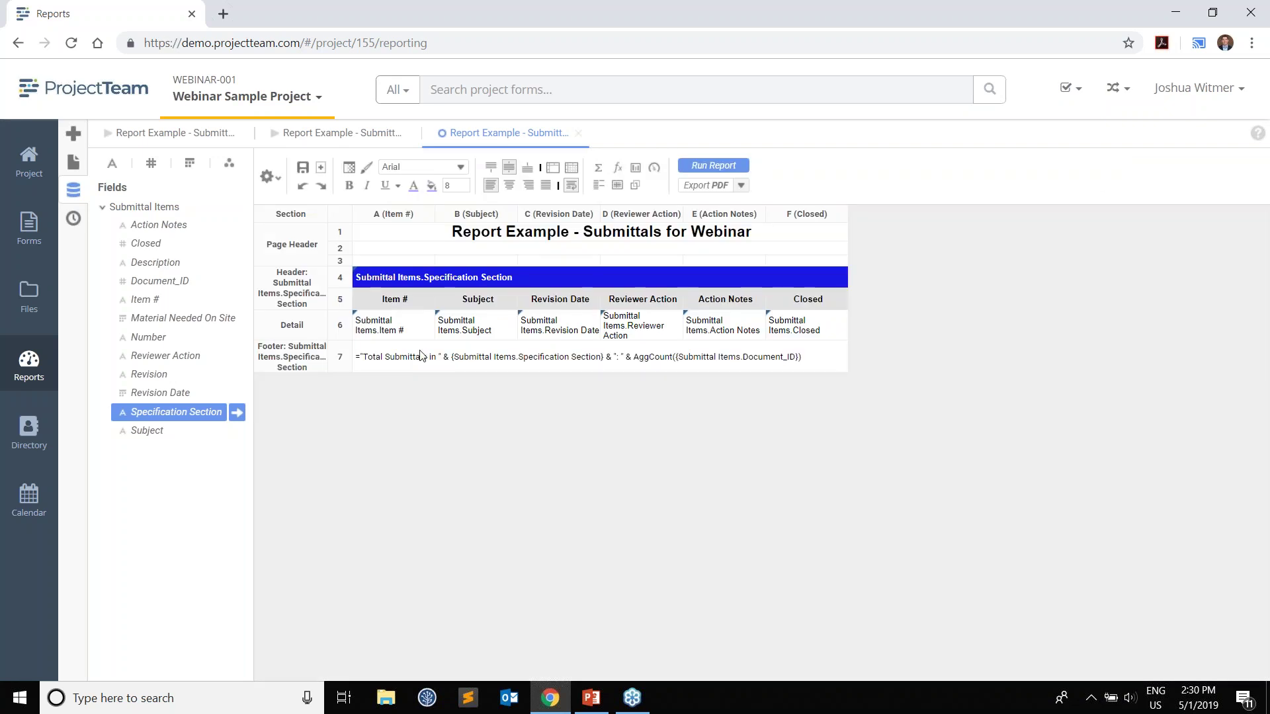
# - Add a group header for each change of Submittal Items.Closed and insert a second row at its end
pyautogui.rightClick(307, 292)
pyautogui.moveTo(334, 305)
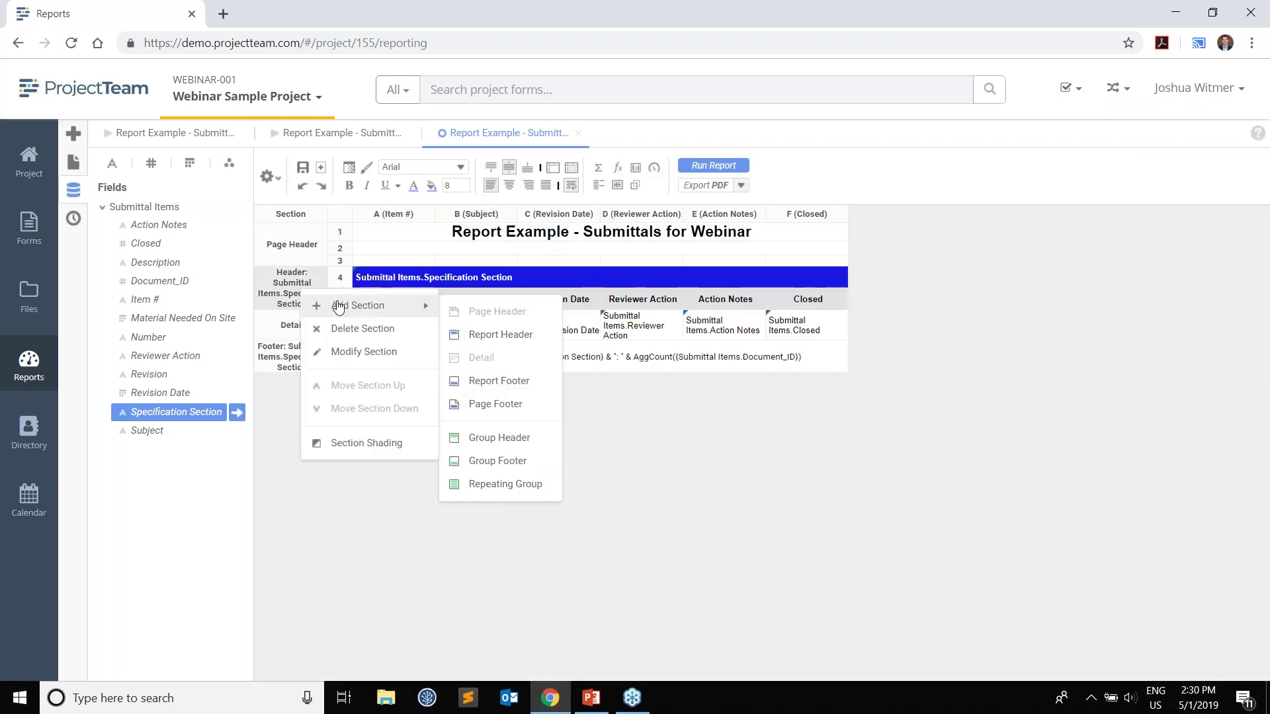
pyautogui.click(526, 446)
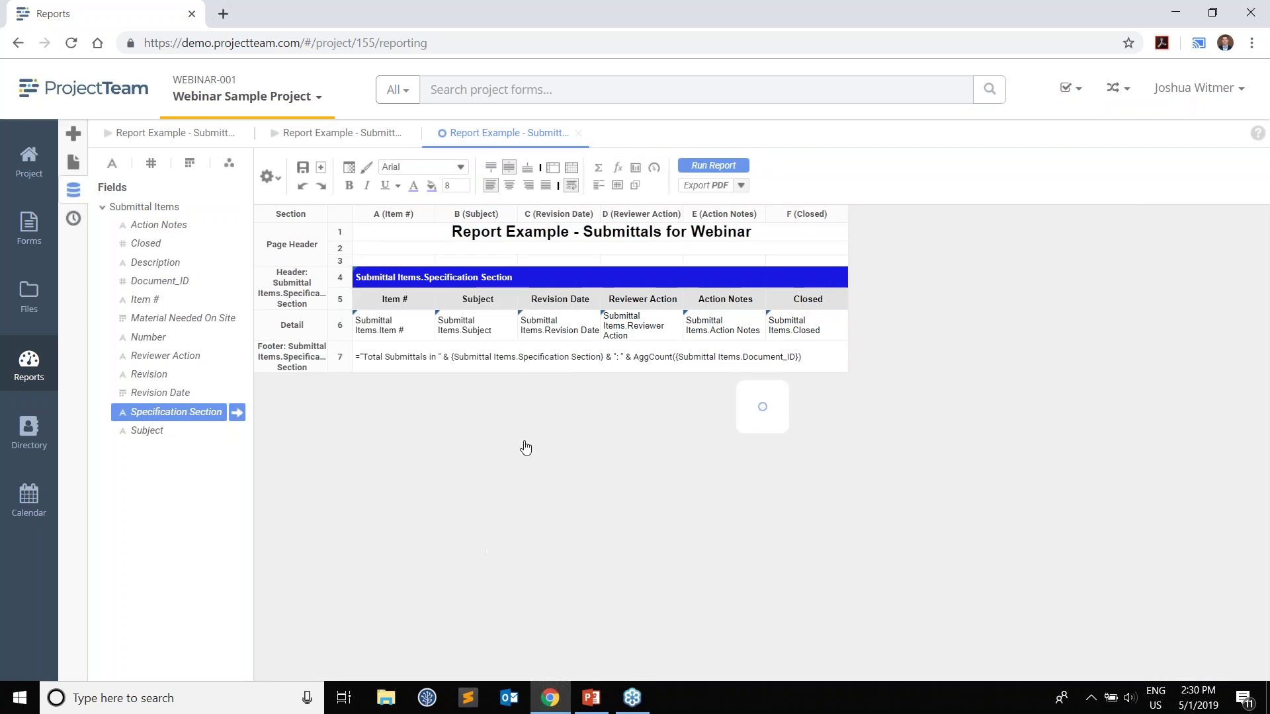
pyautogui.click(754, 337)
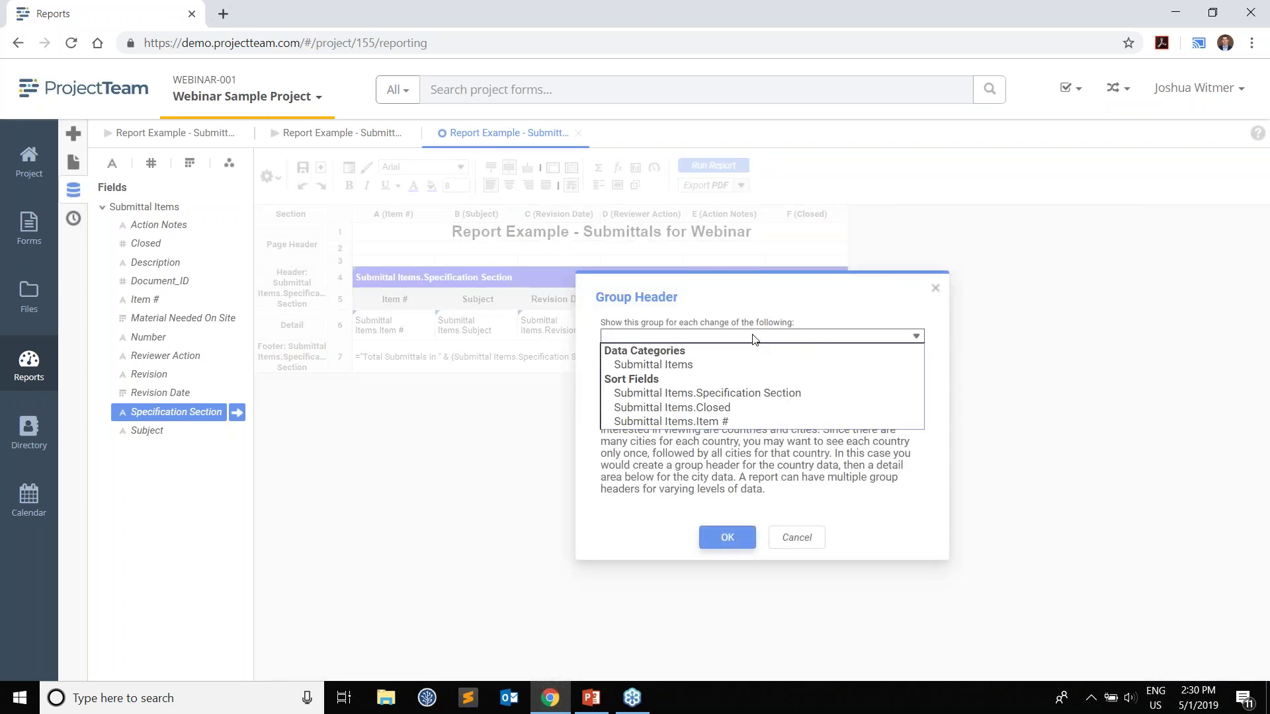
pyautogui.click(755, 408)
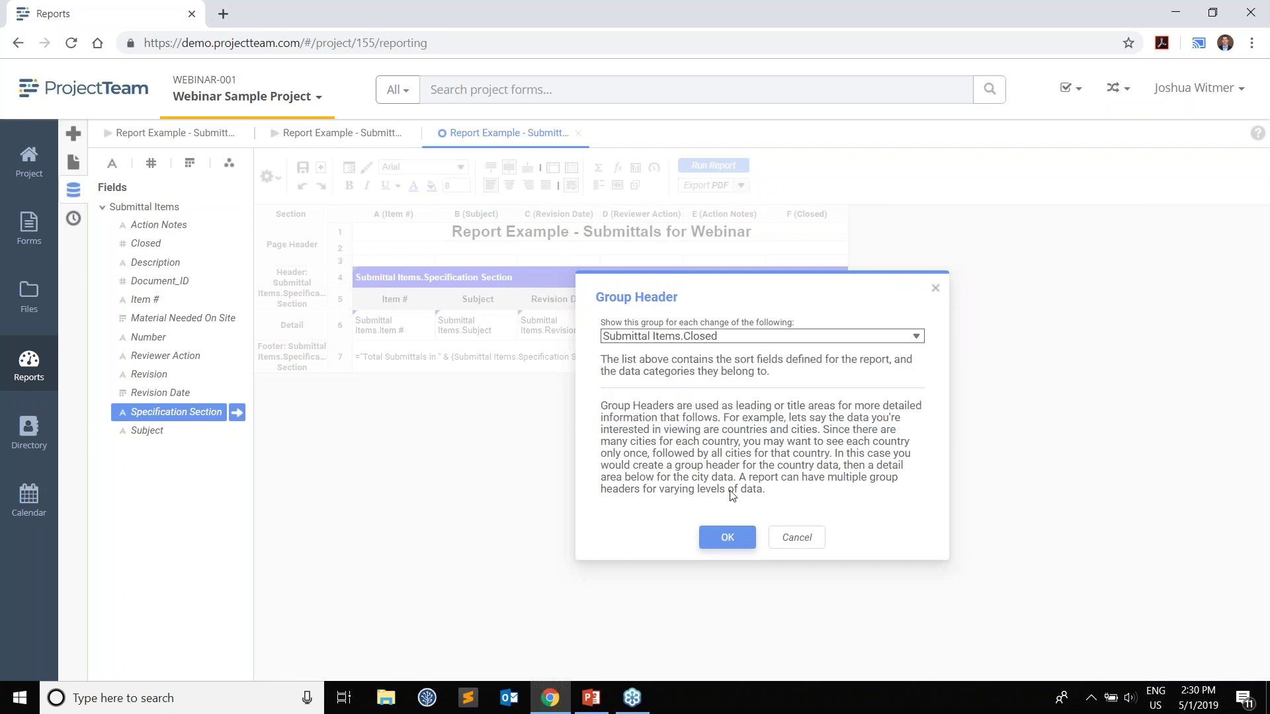
pyautogui.click(727, 537)
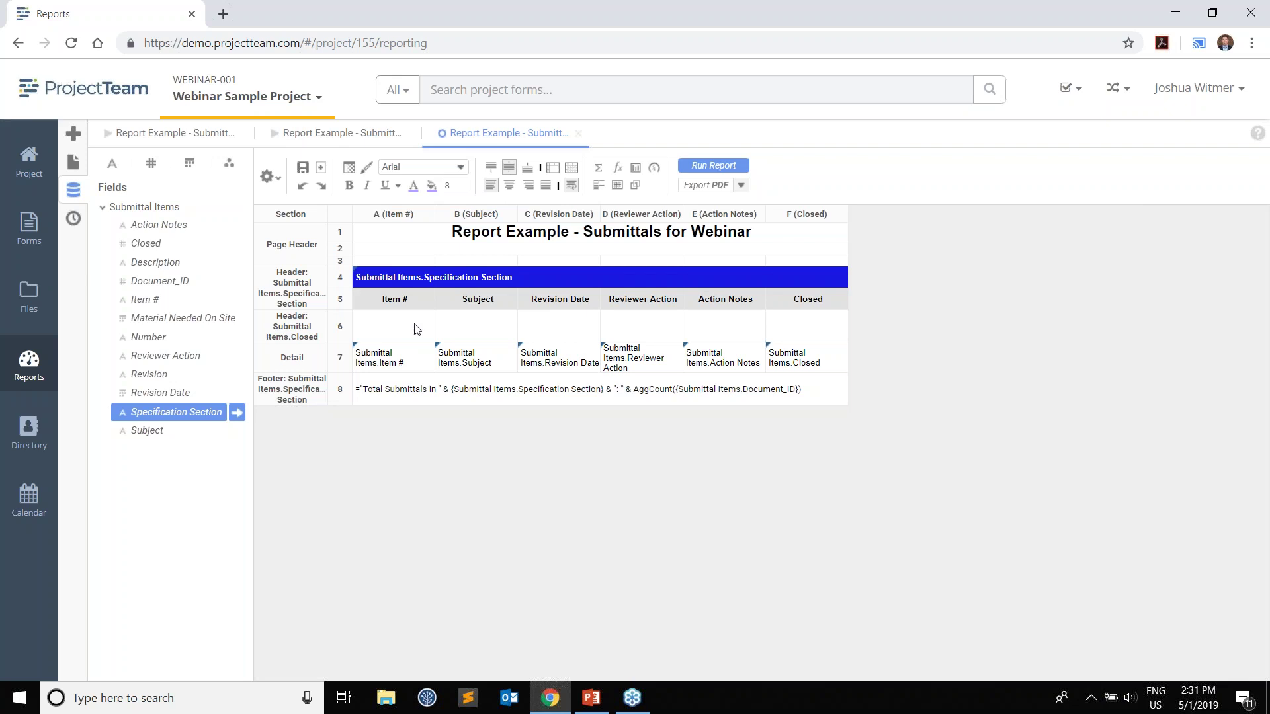
pyautogui.rightClick(357, 330)
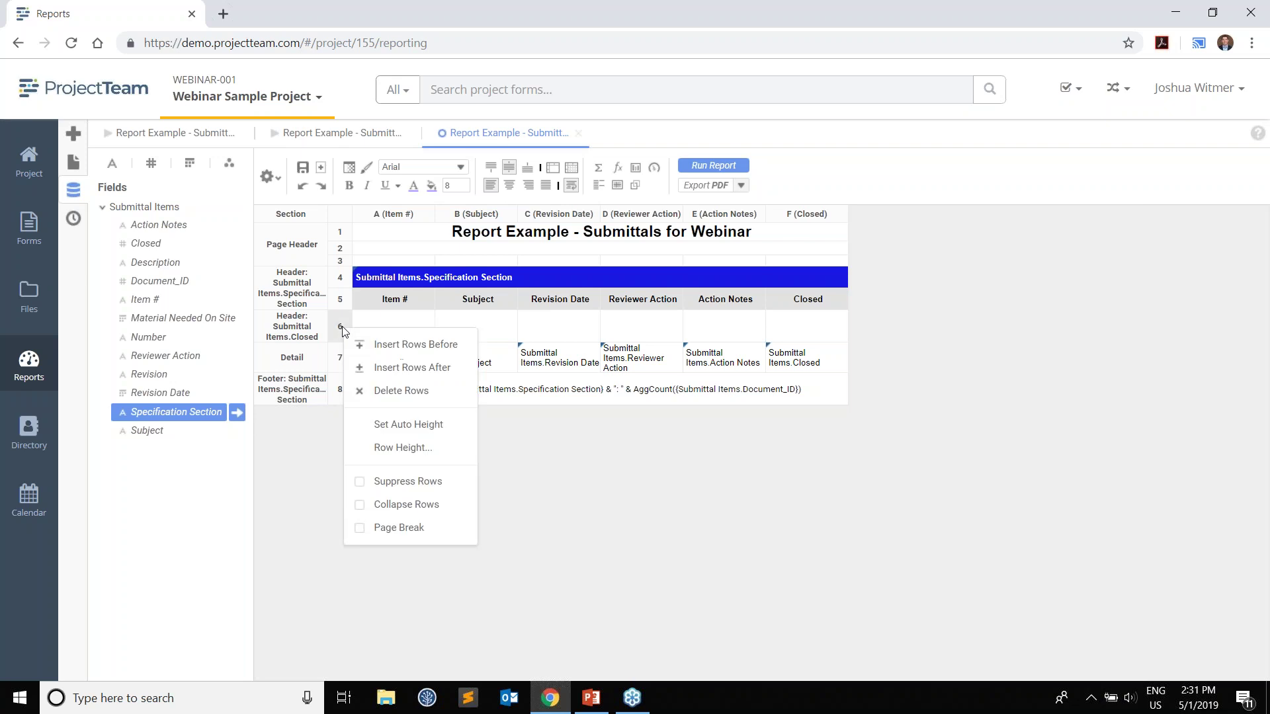
pyautogui.click(453, 374)
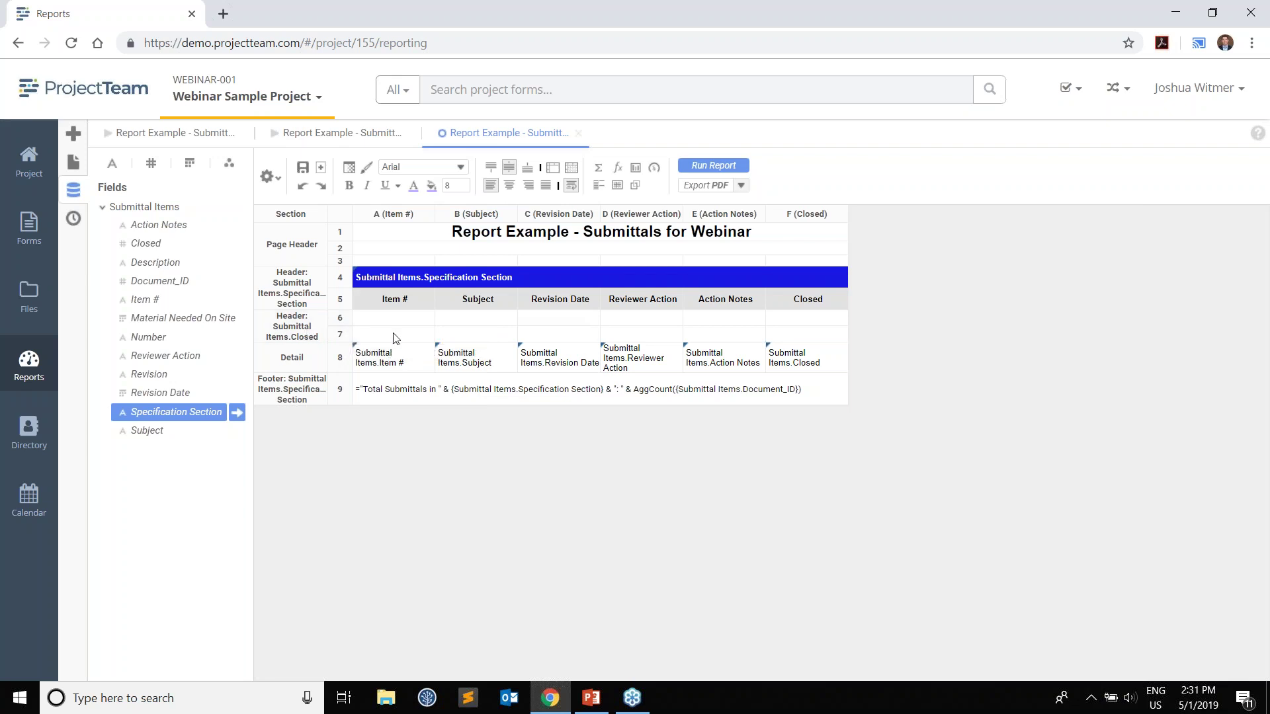
# - Move the column headings from row 5 to the second row of the Closed group header and delete the emptied row 5
pyautogui.click(411, 303)
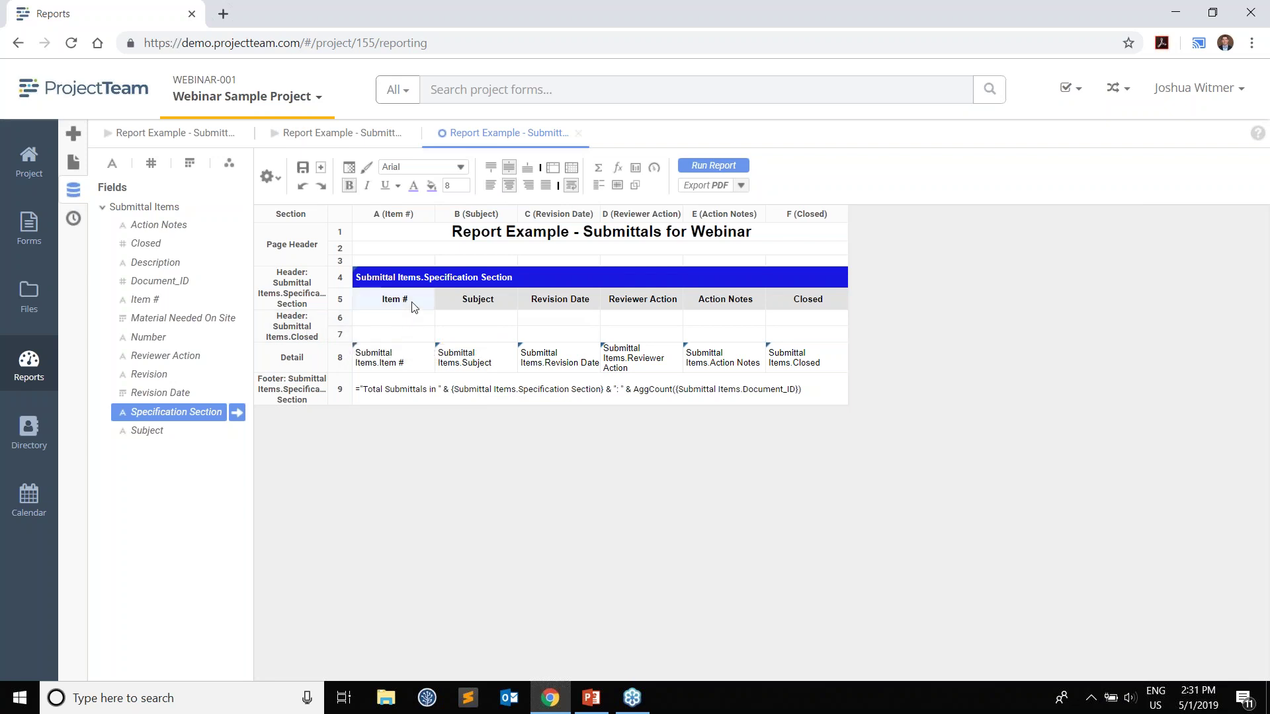
pyautogui.keyDown('shift'); pyautogui.click(802, 300); pyautogui.keyUp('shift')
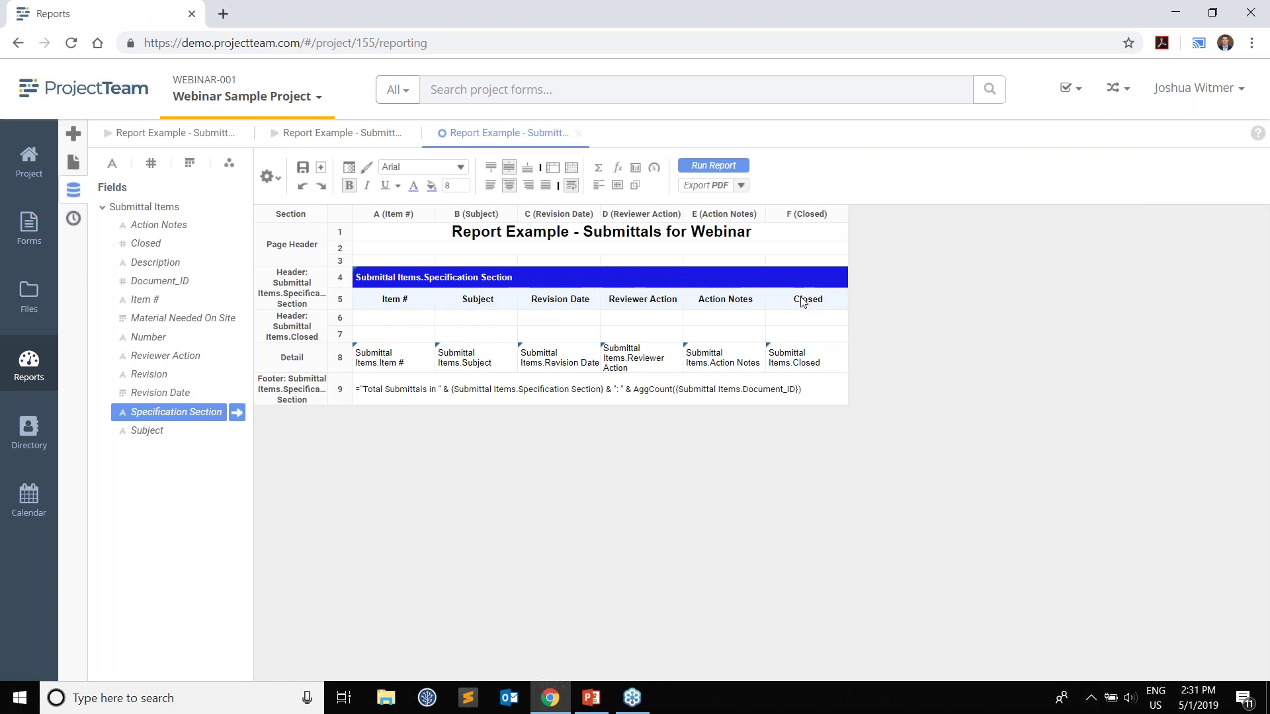
pyautogui.moveTo(392, 305)
pyautogui.mouseDown()
pyautogui.moveTo(407, 304)
pyautogui.moveTo(419, 327)
pyautogui.moveTo(396, 328)
pyautogui.mouseUp()
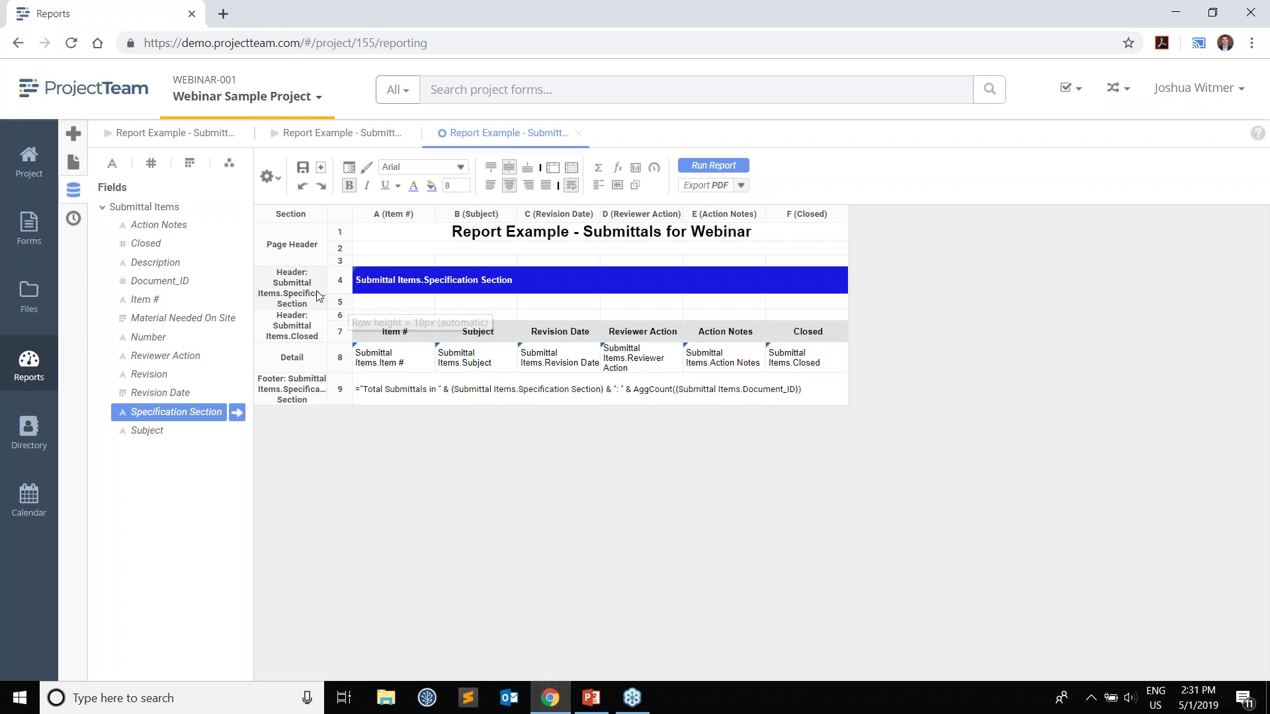
pyautogui.rightClick(345, 304)
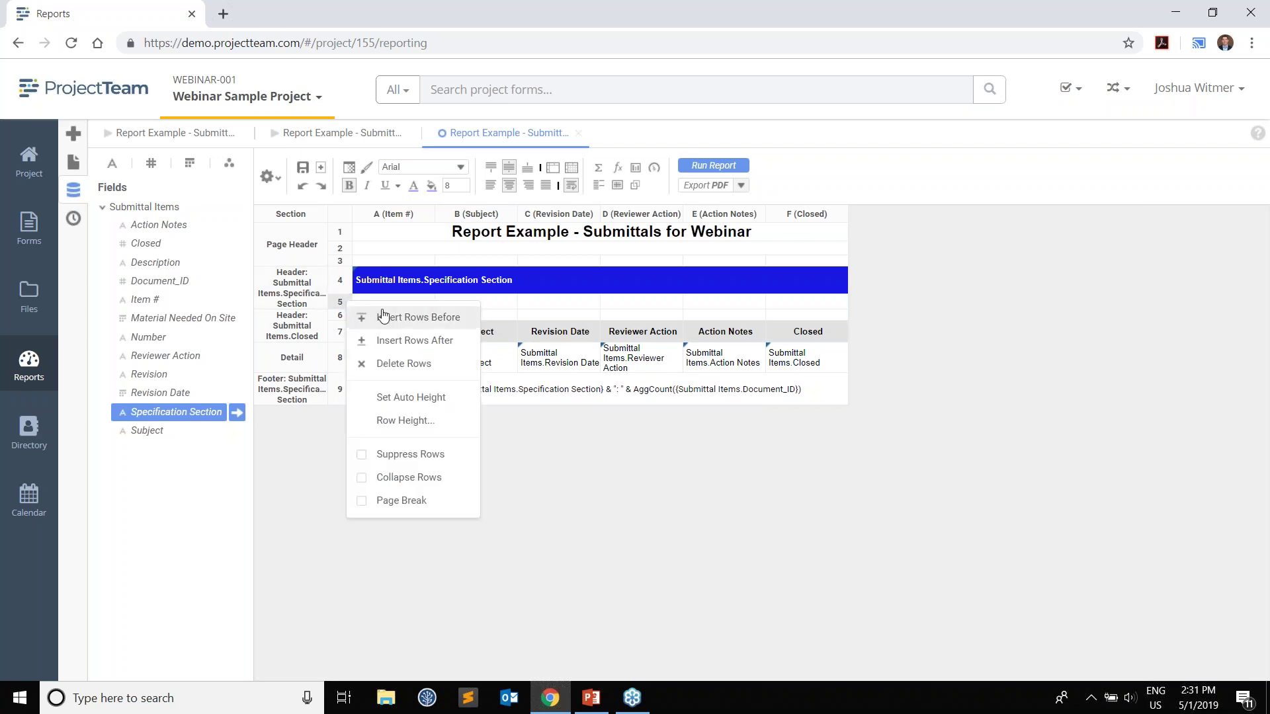
pyautogui.click(405, 364)
# - Merge row 5 of the Closed group header across columns A through F and place the Closed field in it
pyautogui.click(393, 315)
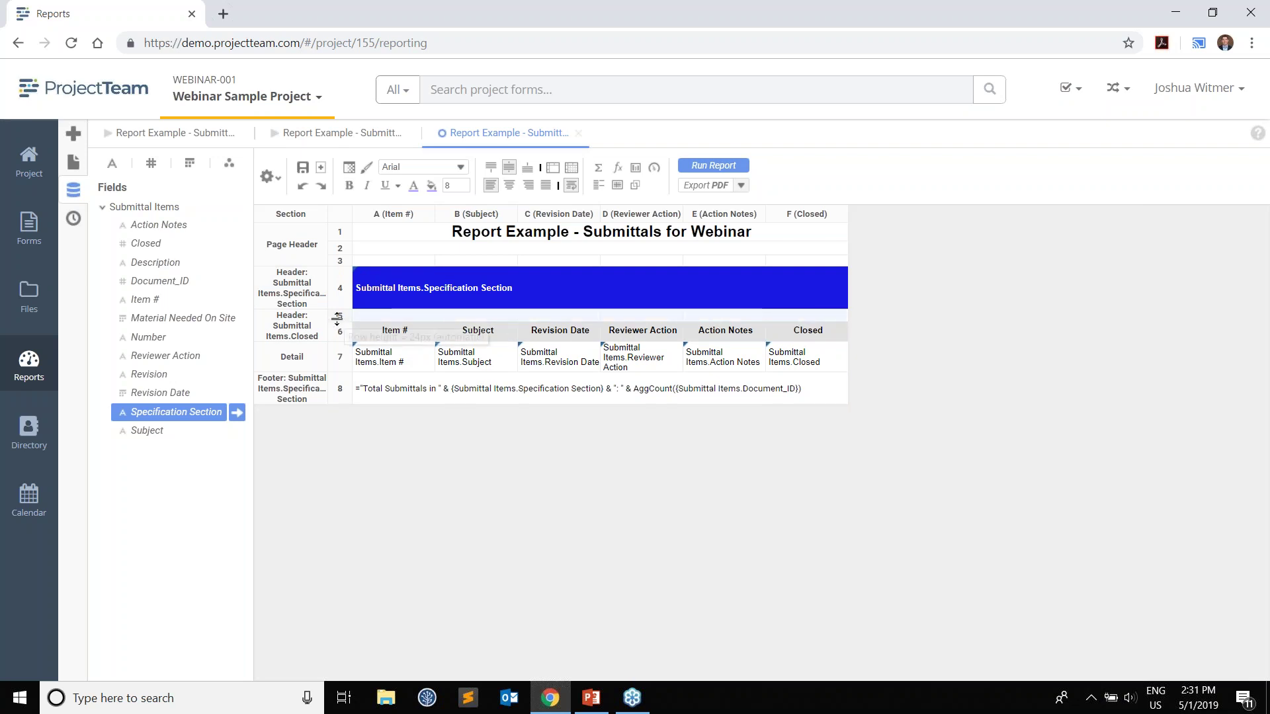
pyautogui.click(553, 169)
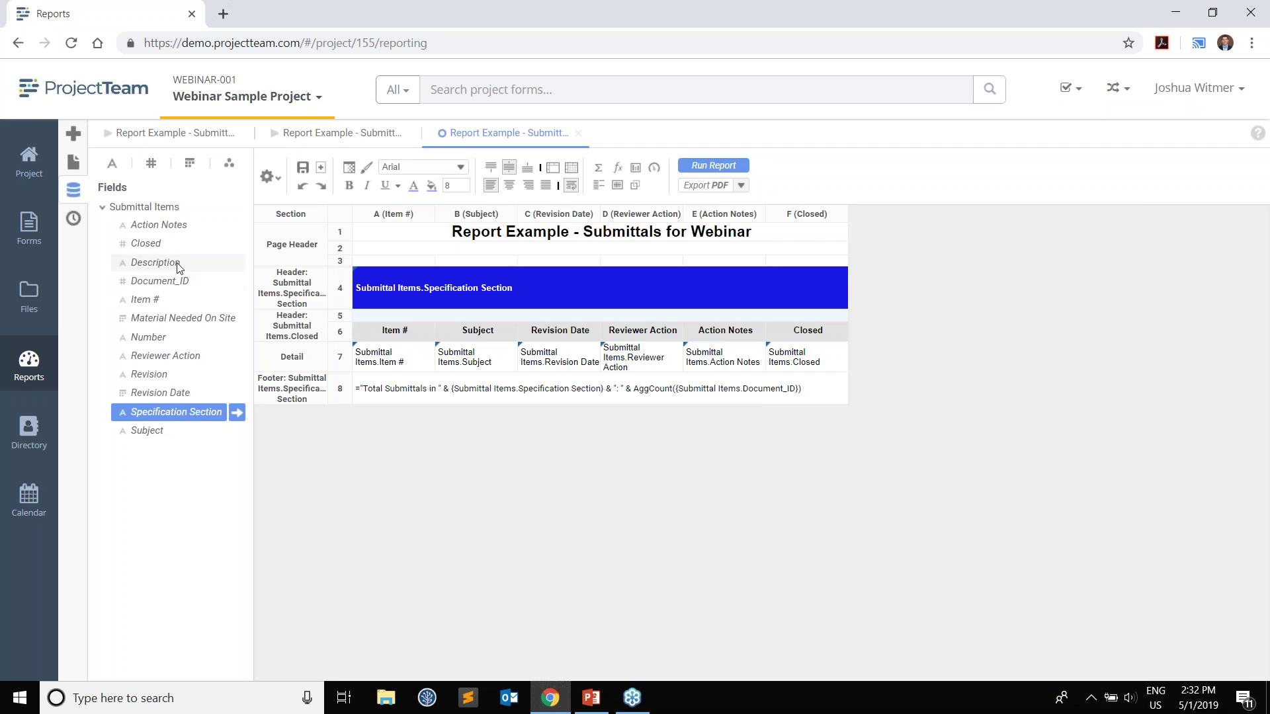
pyautogui.moveTo(170, 244); pyautogui.dragTo(383, 314)
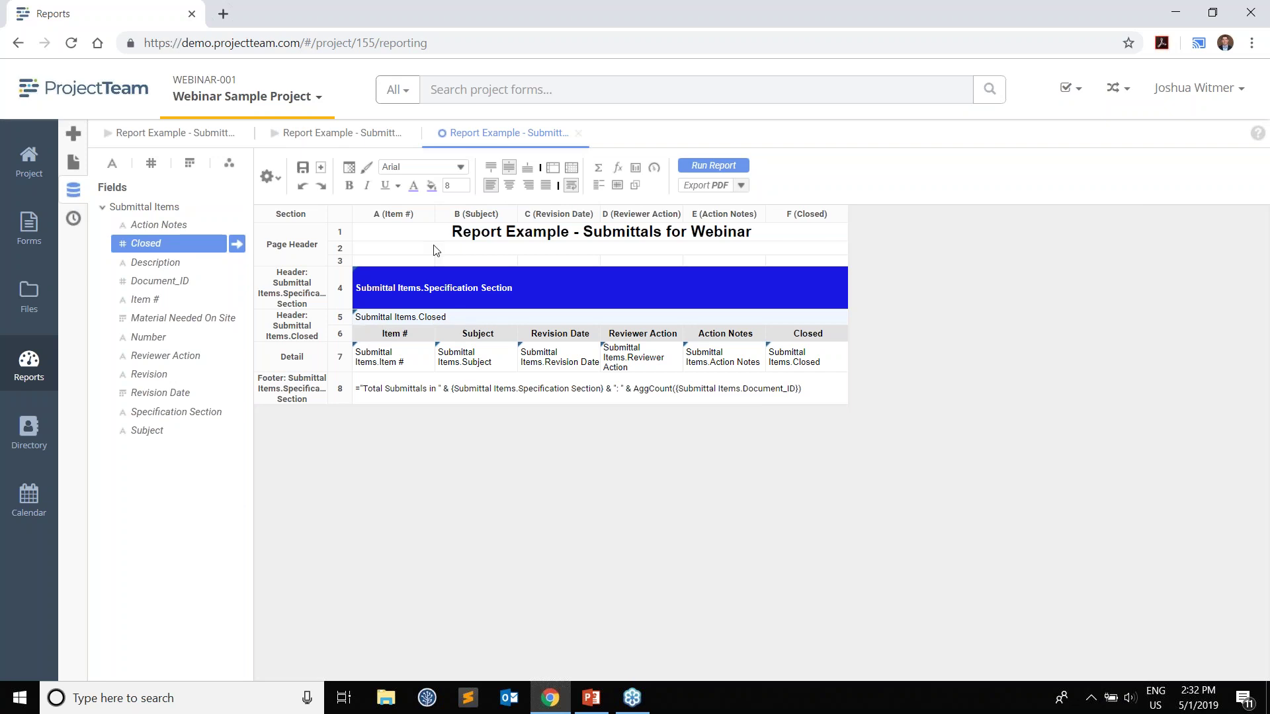
# - Format the merged Closed header cell in bold with a background fill colour and white text
pyautogui.click(349, 186)
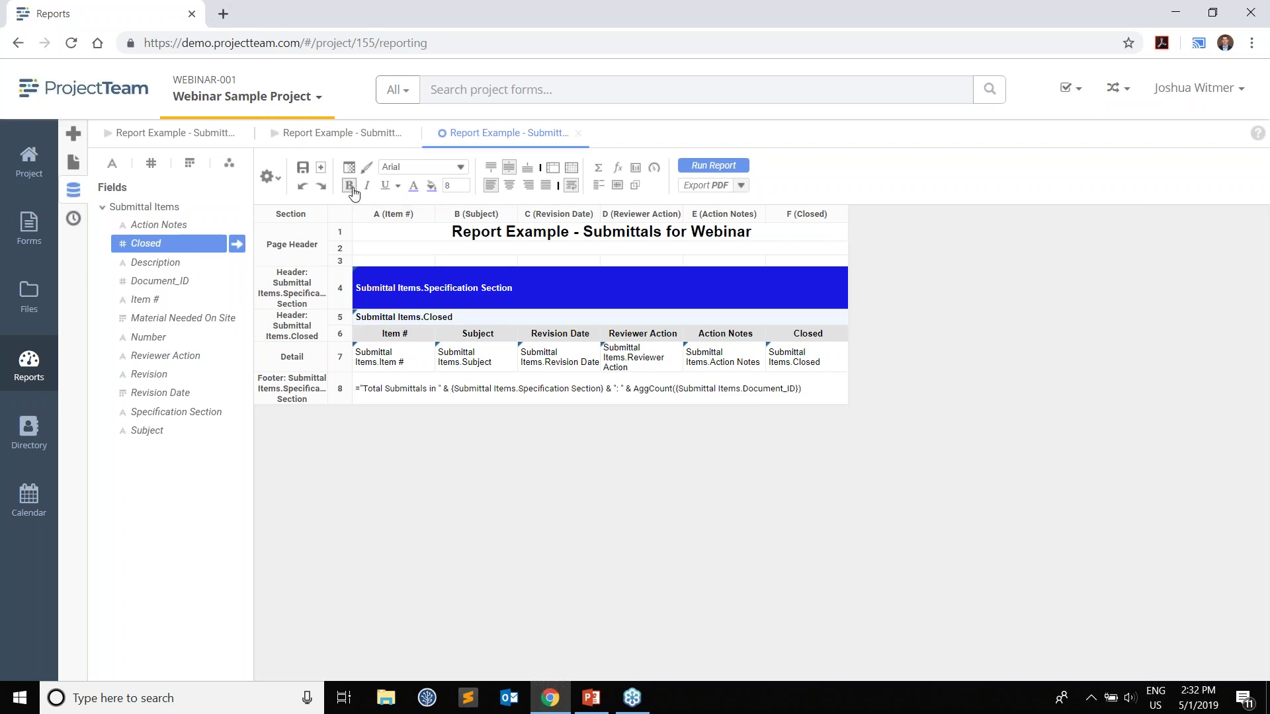
pyautogui.click(431, 186)
pyautogui.click(547, 292)
pyautogui.click(414, 186)
pyautogui.click(416, 290)
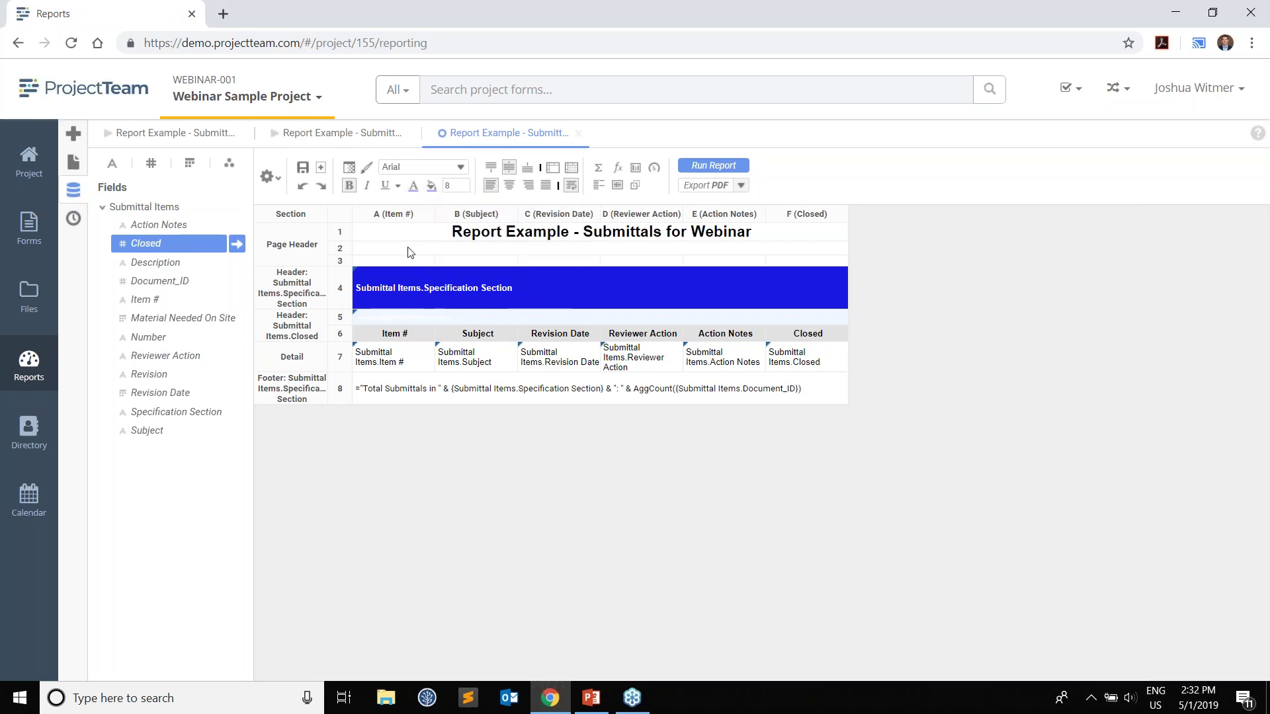
# - Run the report to check the Closed grouping, and close all tabs except the report design
pyautogui.click(706, 167)
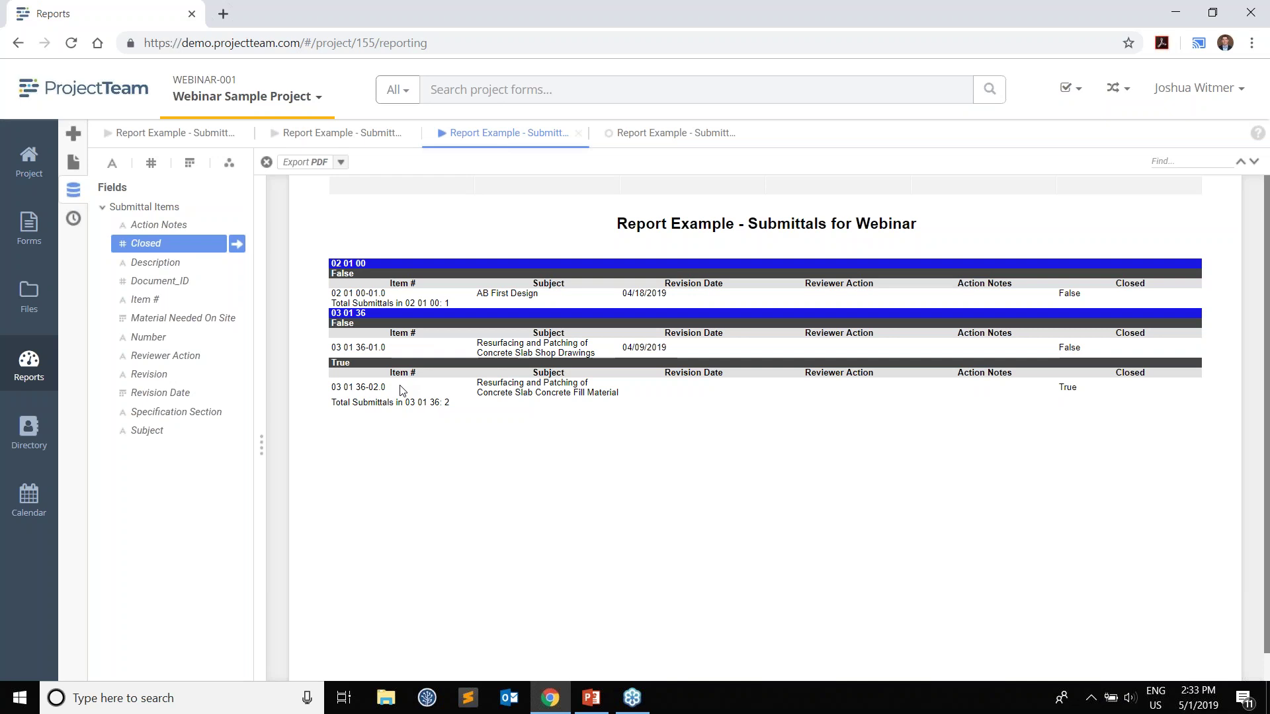
pyautogui.rightClick(647, 133)
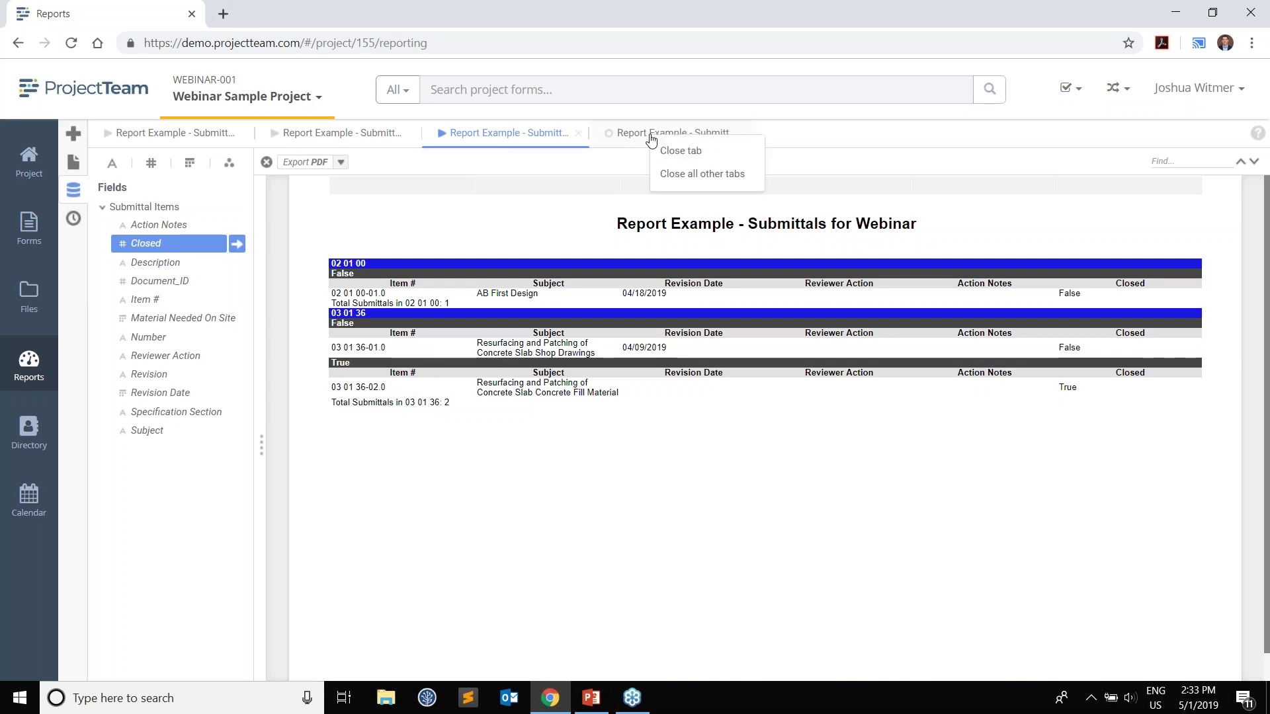
pyautogui.click(677, 173)
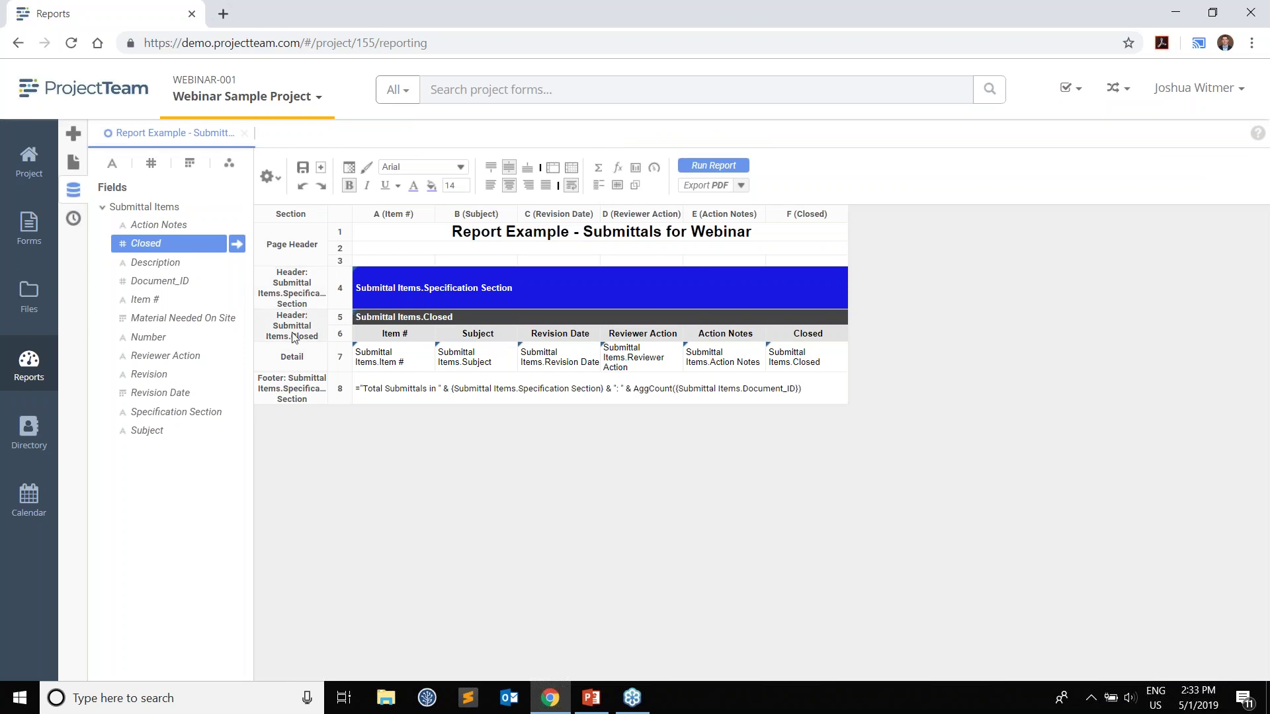
# - Add a group footer below the Detail section for each change of Submittal Items.Closed
pyautogui.rightClick(308, 365)
pyautogui.moveTo(367, 379)
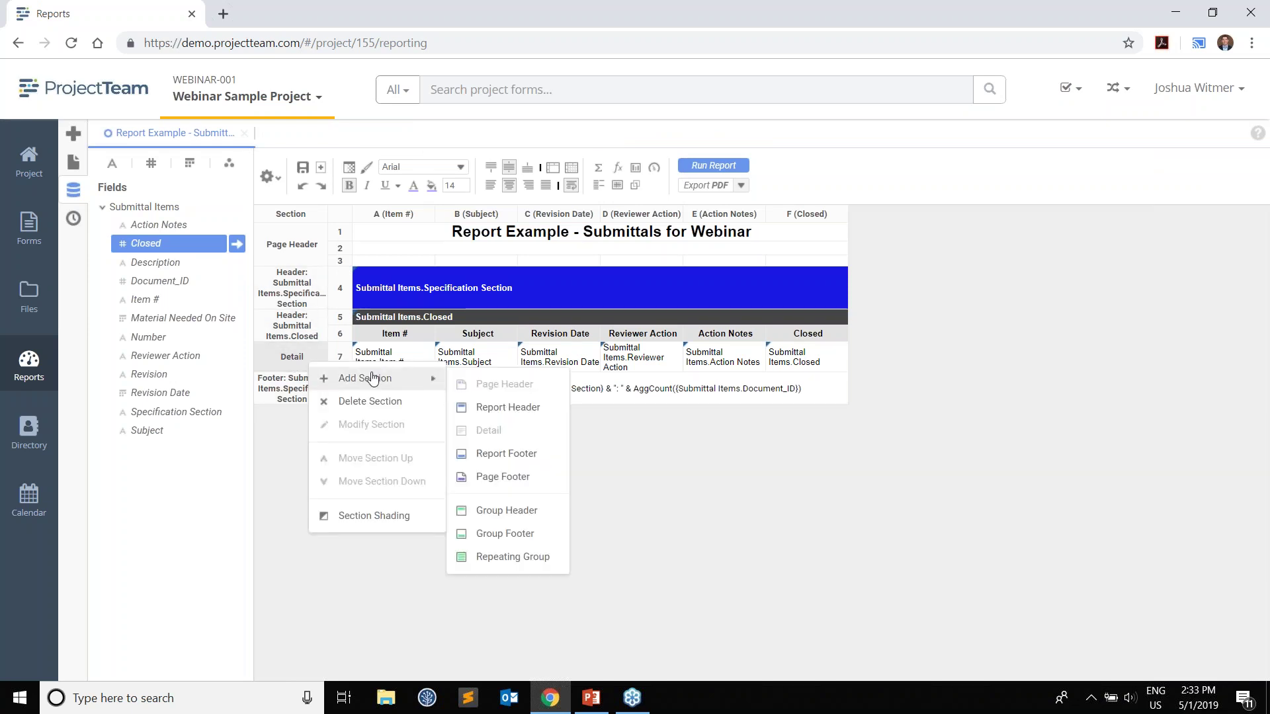
pyautogui.click(502, 535)
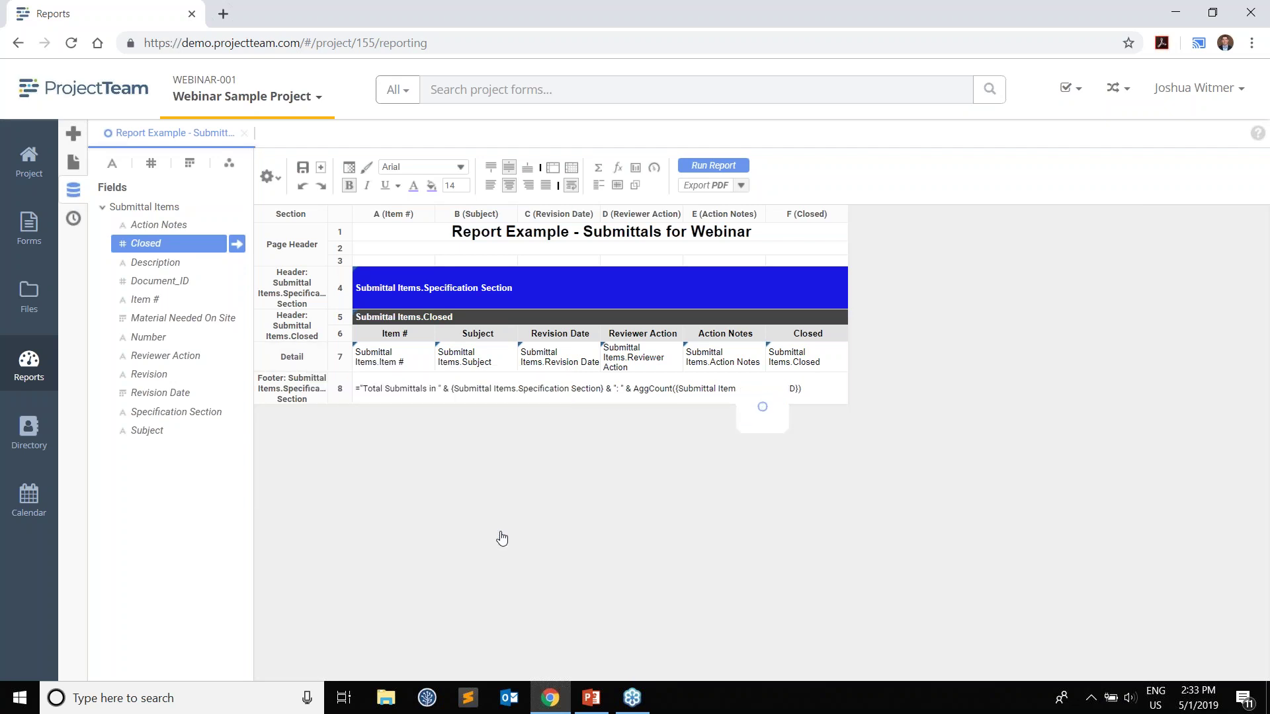
pyautogui.click(711, 330)
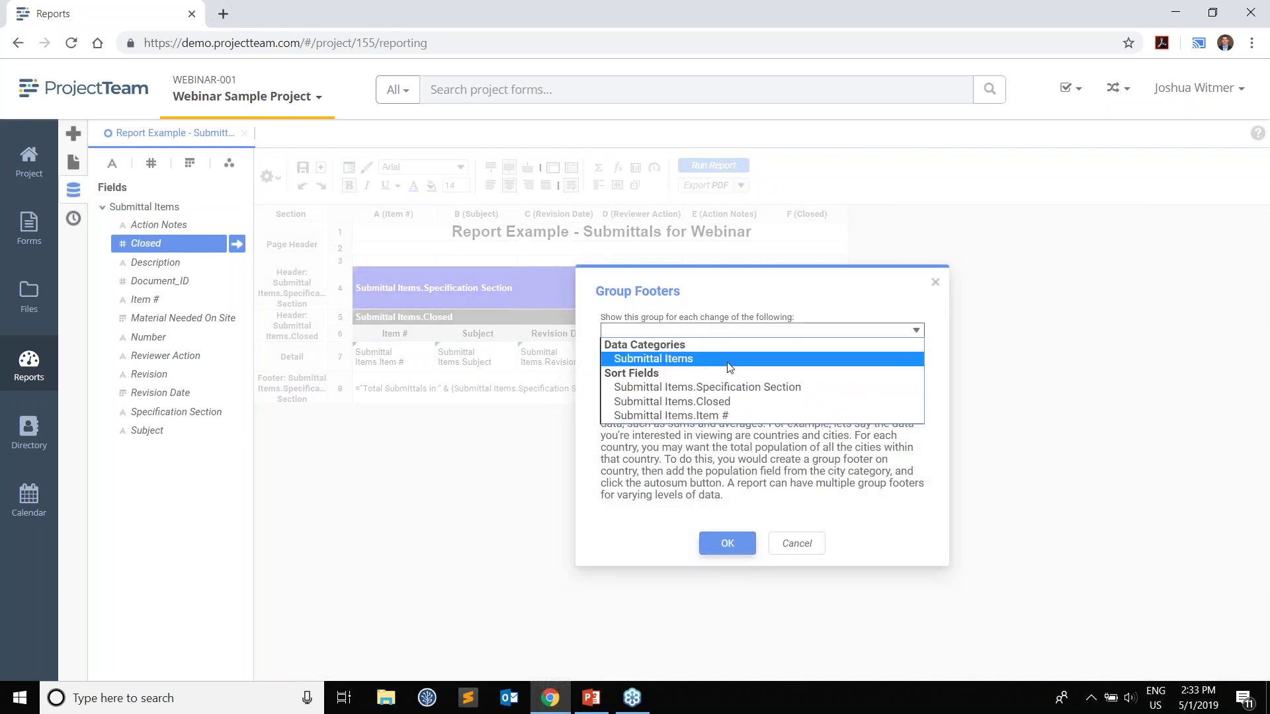
pyautogui.click(733, 408)
pyautogui.click(730, 545)
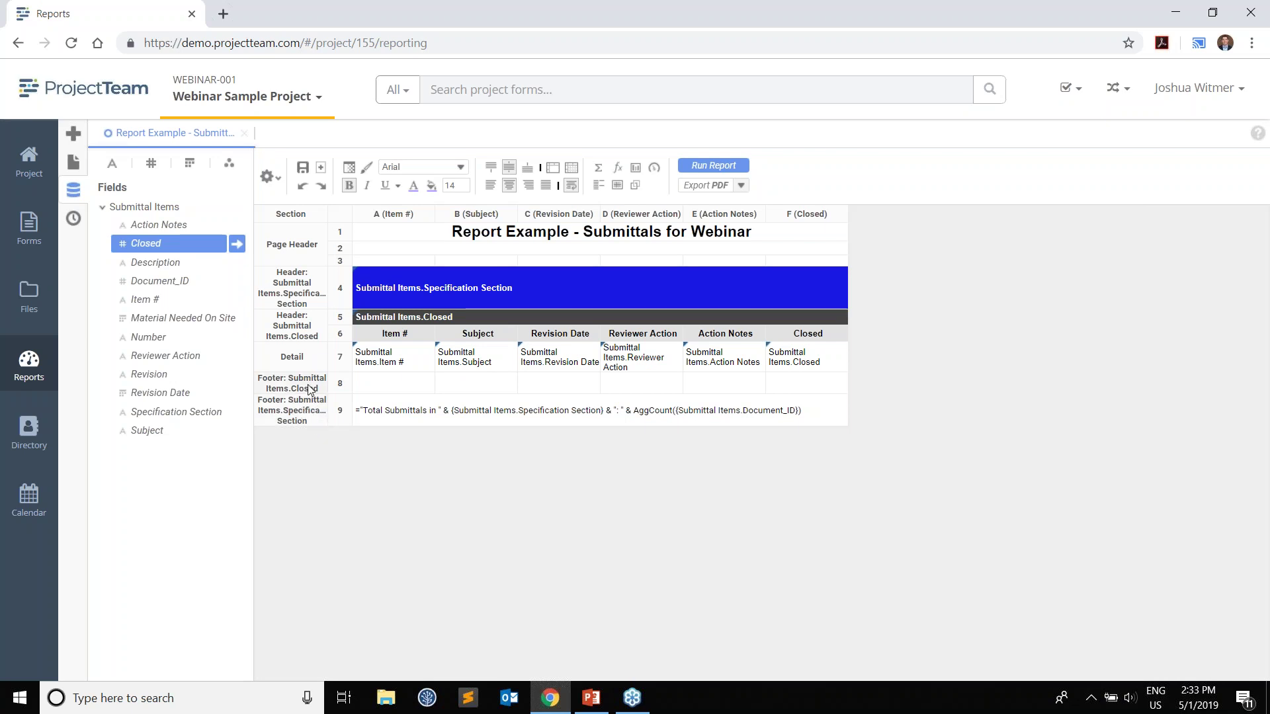
pyautogui.rightClick(305, 417)
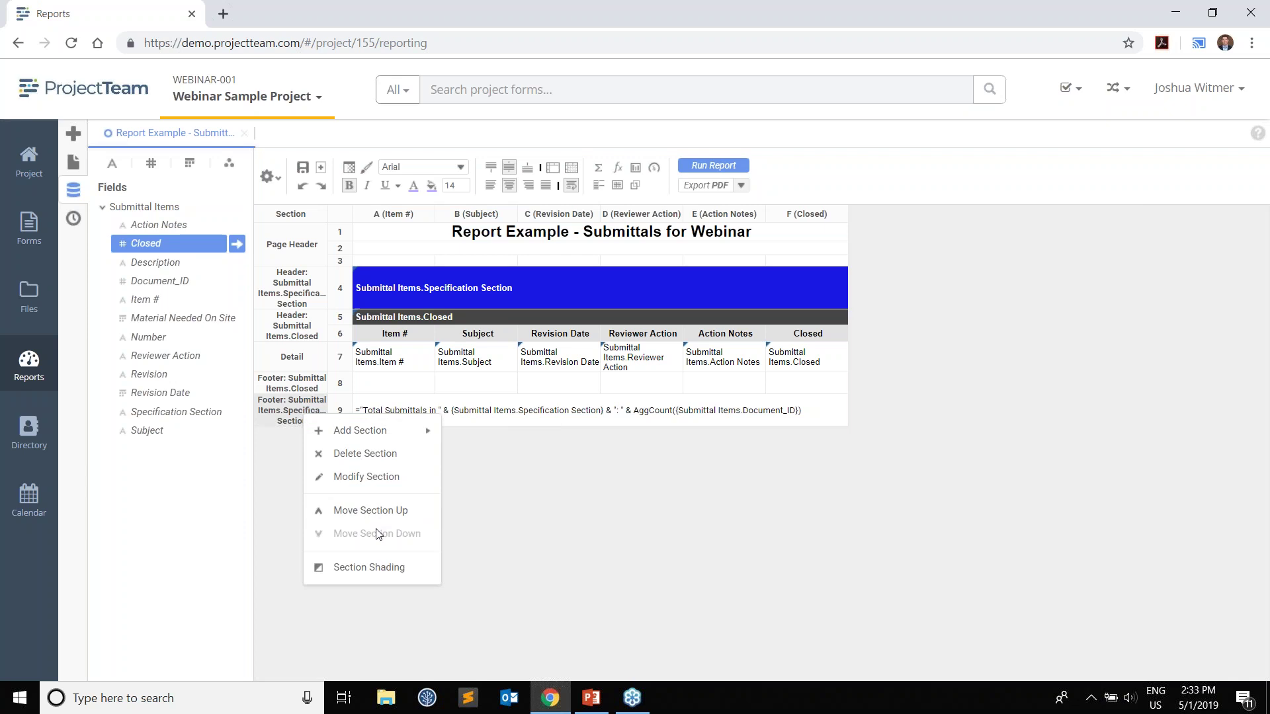
pyautogui.click(295, 464)
# - Copy the whole total-submittals formula from the Specification Section footer in row 9
pyautogui.doubleClick(443, 414)
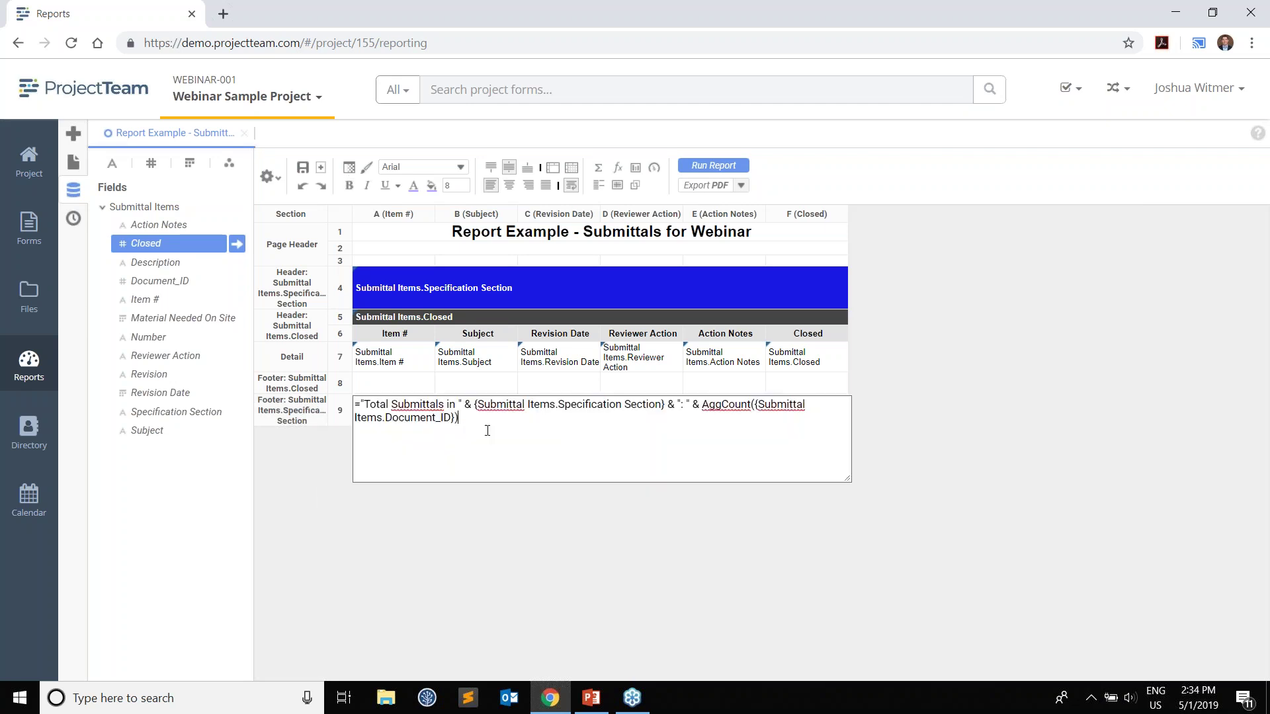
pyautogui.hotkey('ctrl', 'a')
pyautogui.press('Escape')
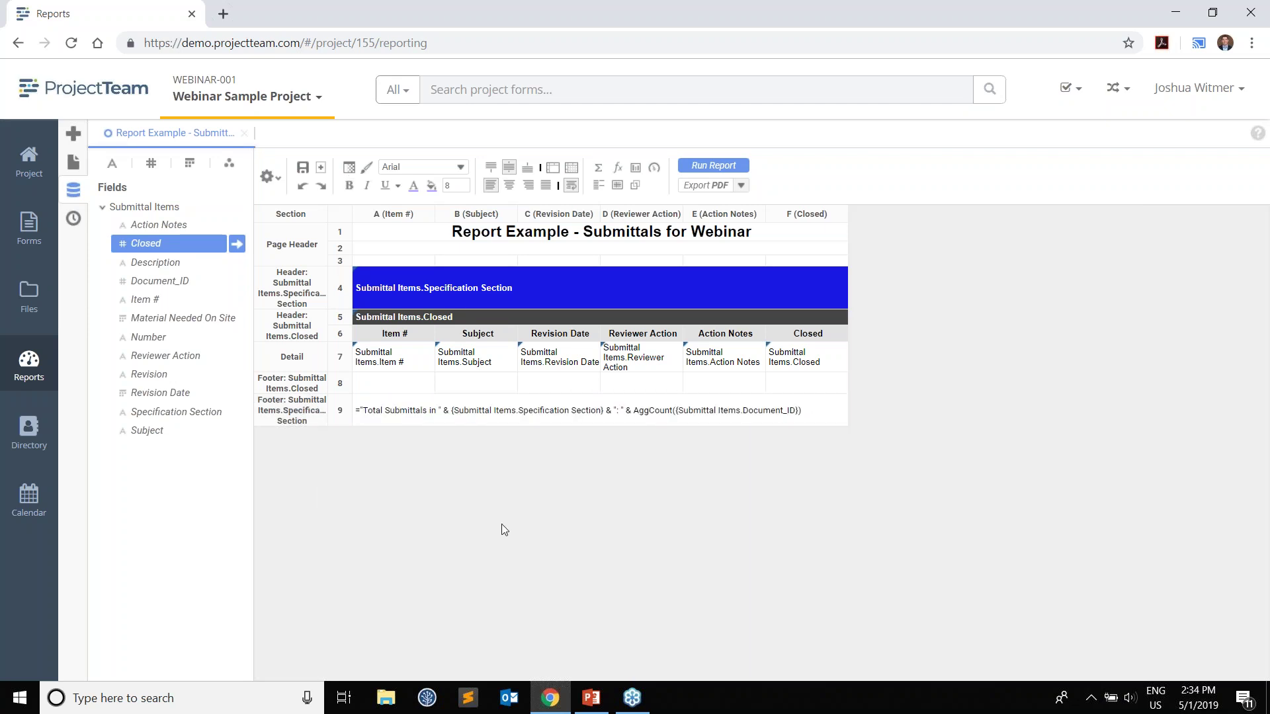
pyautogui.doubleClick(437, 427)
pyautogui.moveTo(458, 418); pyautogui.dragTo(357, 404)
pyautogui.hotkey('ctrl', 'c')
pyautogui.click(388, 500)
# - Merge row 8 of the Closed group footer across columns A through F and paste the copied formula into it
pyautogui.click(395, 382)
pyautogui.keyDown('shift'); pyautogui.click(786, 389); pyautogui.keyUp('shift')
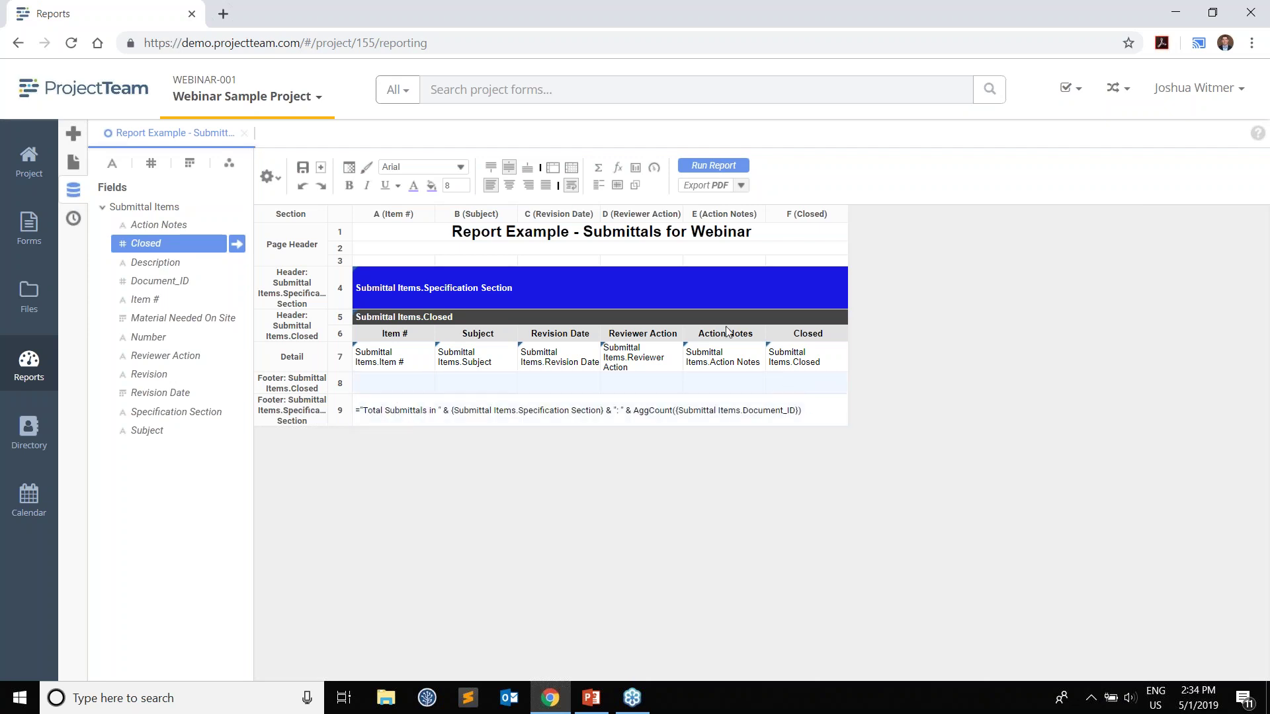
pyautogui.click(553, 169)
pyautogui.doubleClick(420, 383)
pyautogui.hotkey('ctrl', 'v')
pyautogui.click(501, 521)
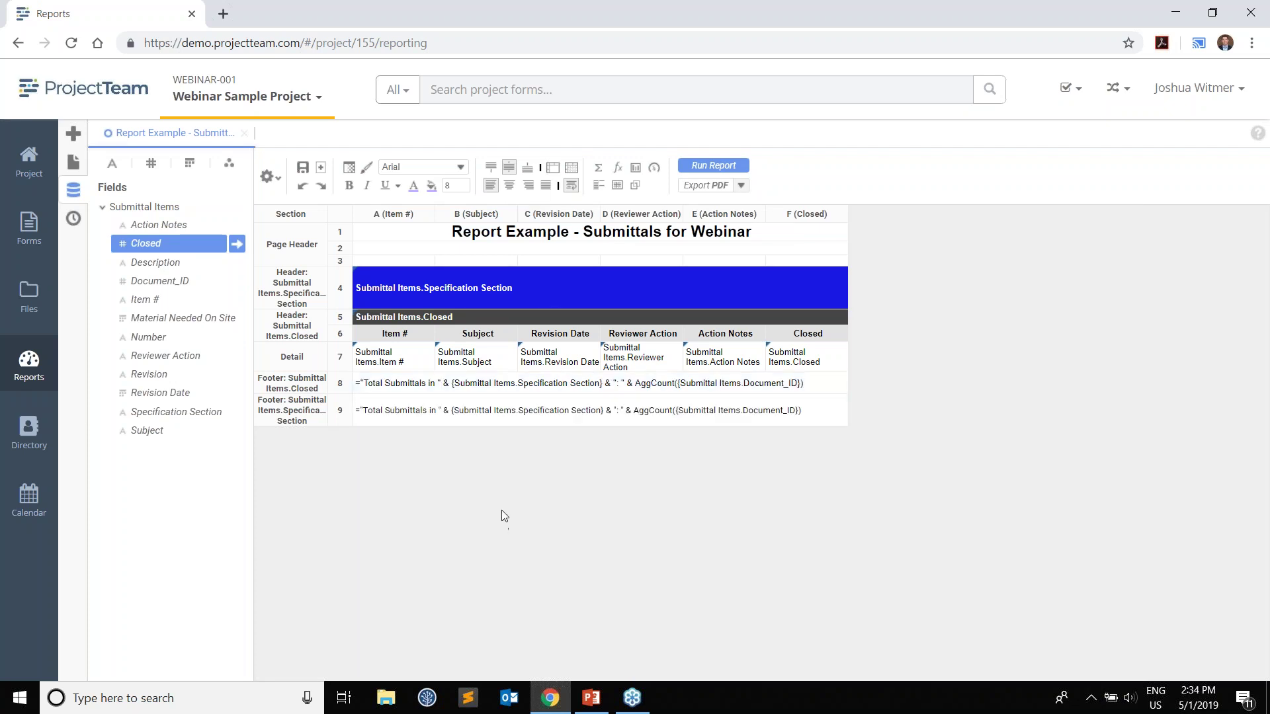
# - In the Formula Editor for the row 8 footer, end the first text after "Total ", add an &, and move the remaining formula two lines down
pyautogui.click(512, 386)
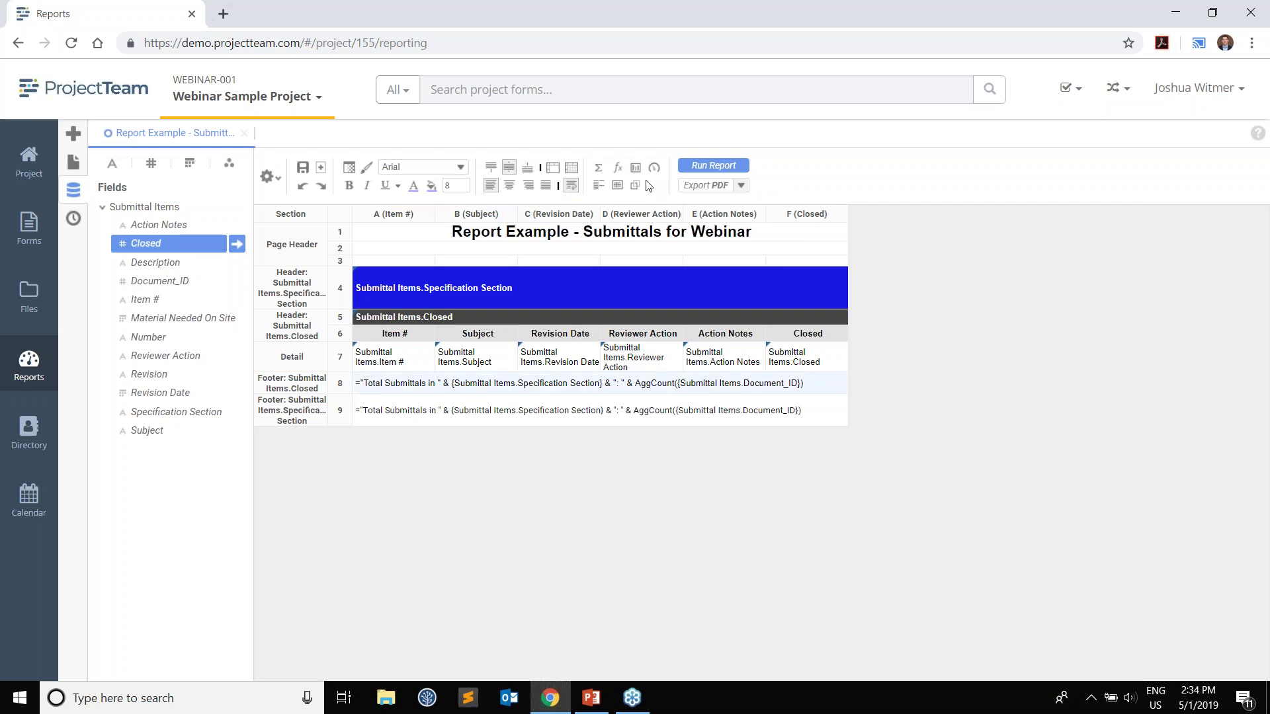
pyautogui.click(617, 167)
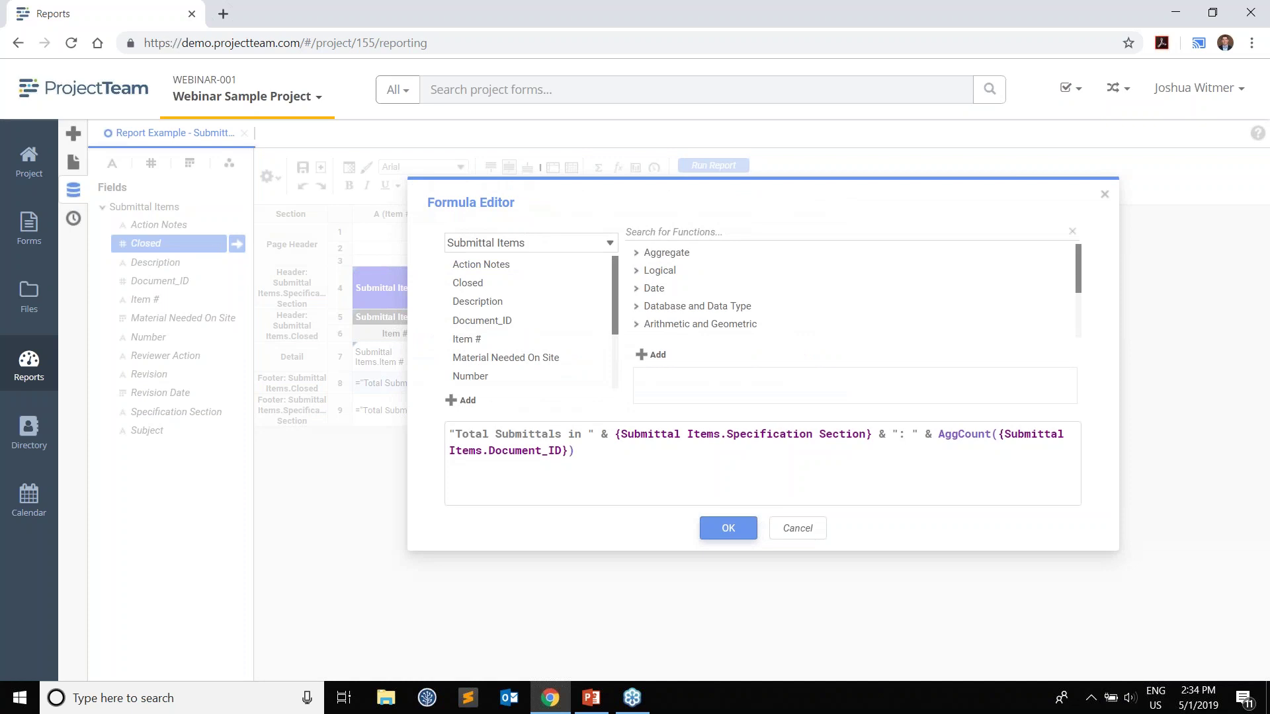
pyautogui.click(472, 436)
pyautogui.click(491, 437)
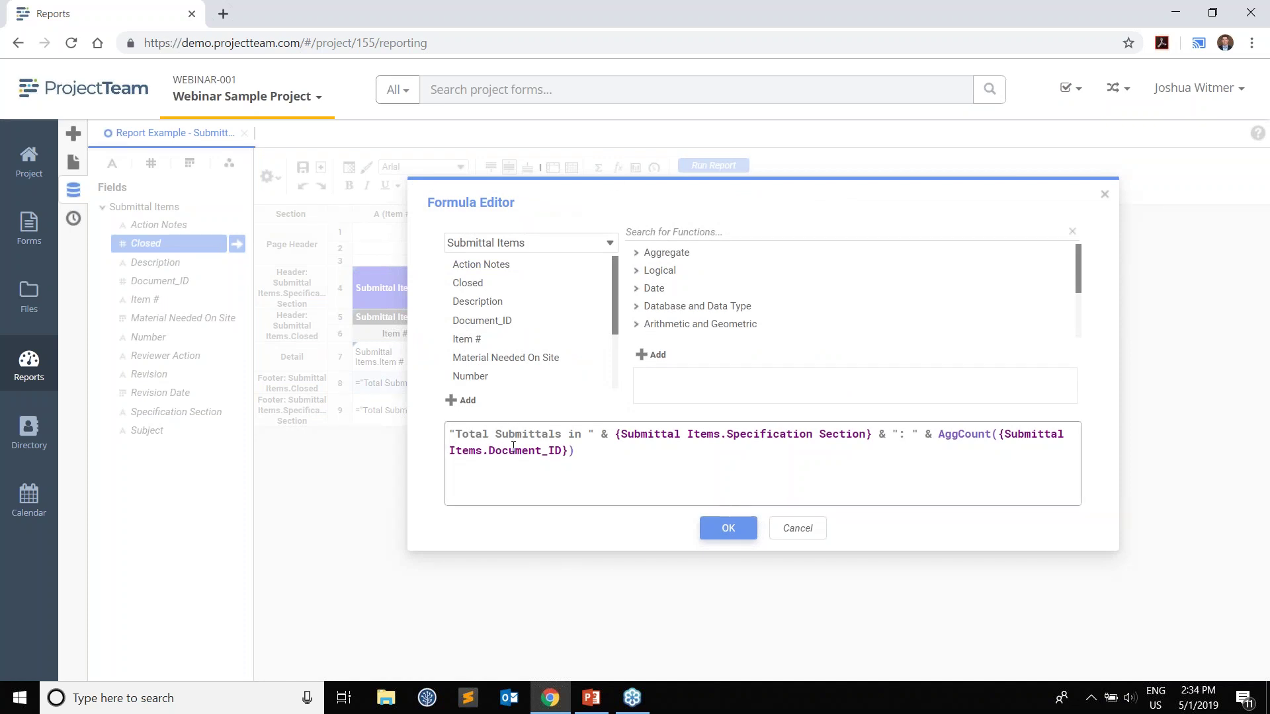
pyautogui.write('"')
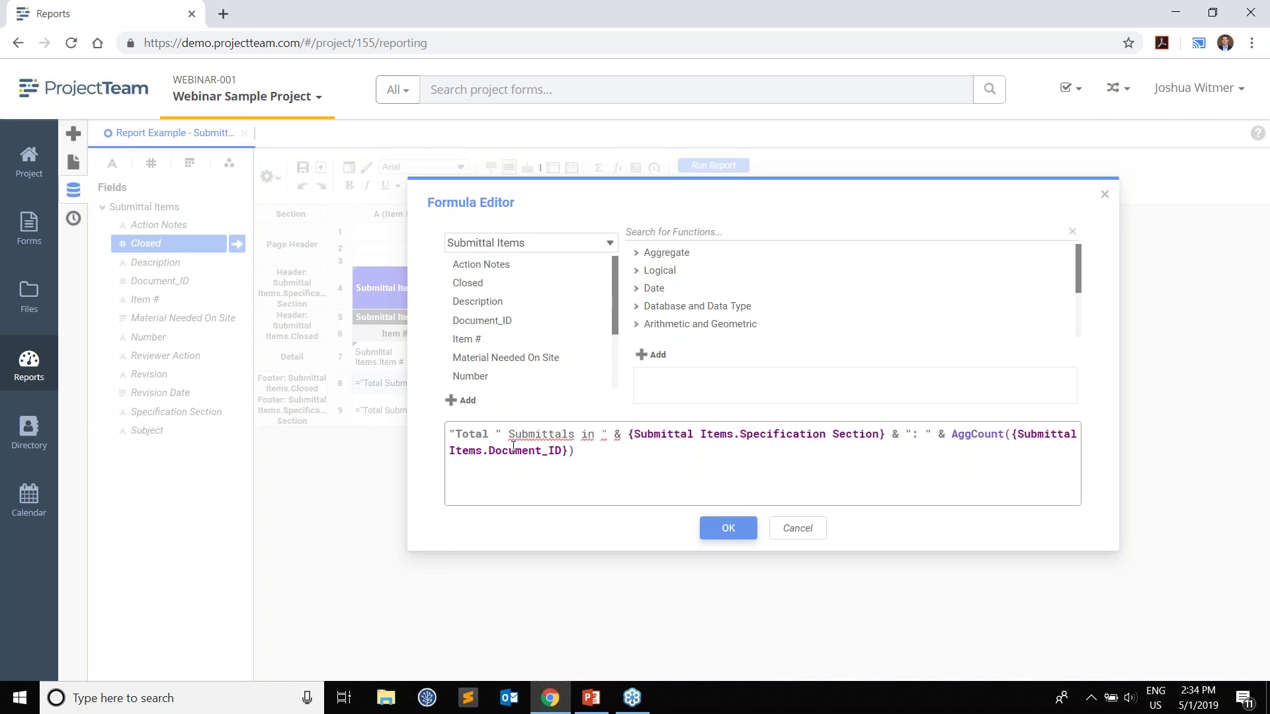
pyautogui.write(' &')
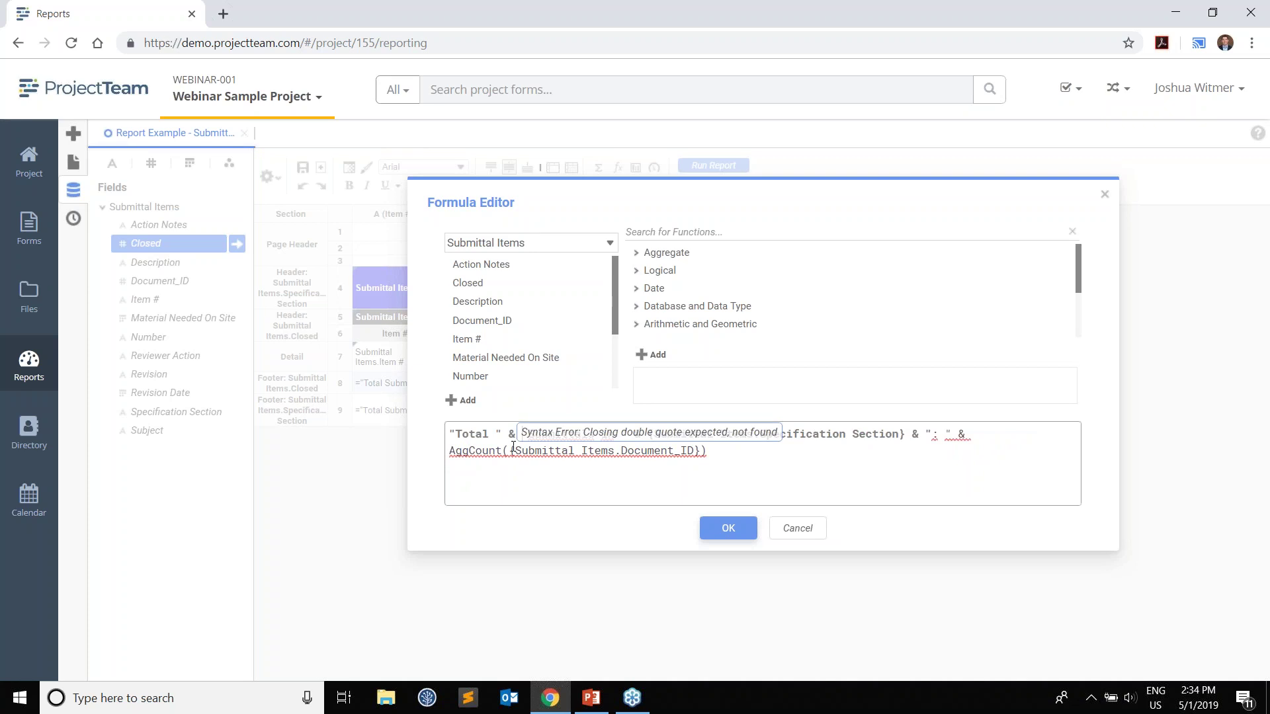
pyautogui.press('Return')
pyautogui.press('Return')
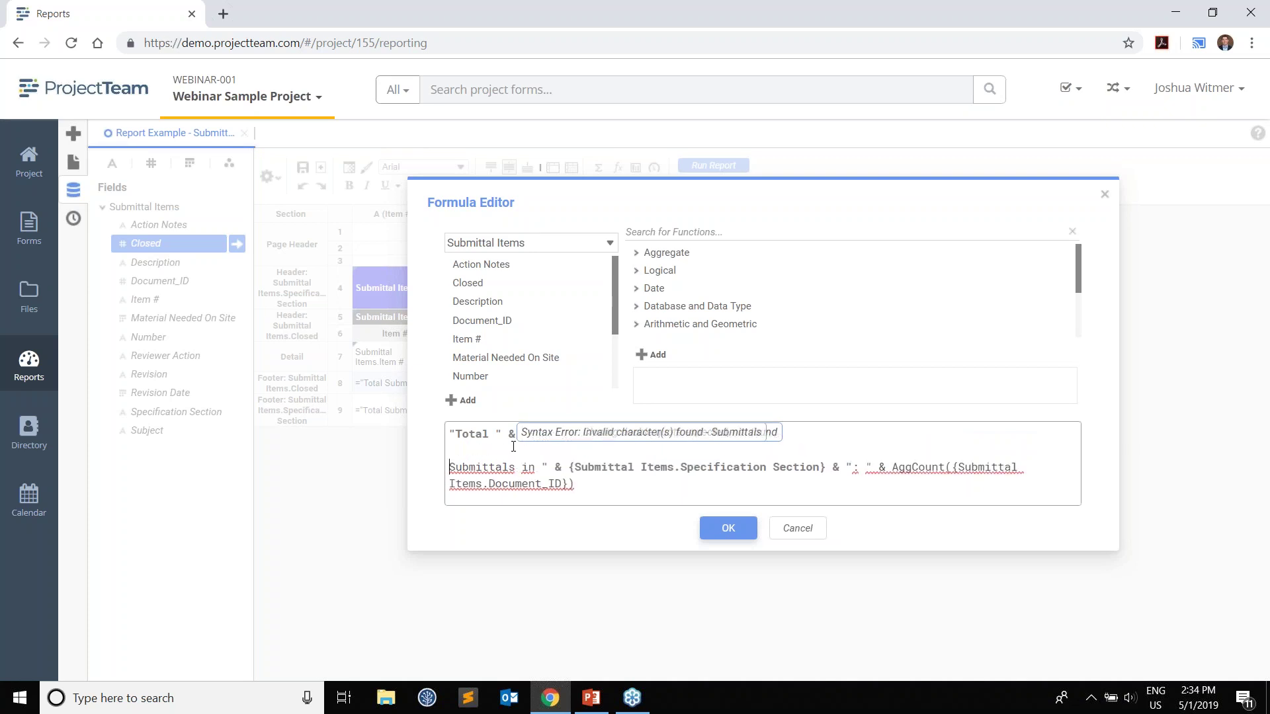
# - Insert {Submittal Items.Closed} & " before Submittals in, remove the line breaks, and accept the footer formula
pyautogui.click(531, 438)
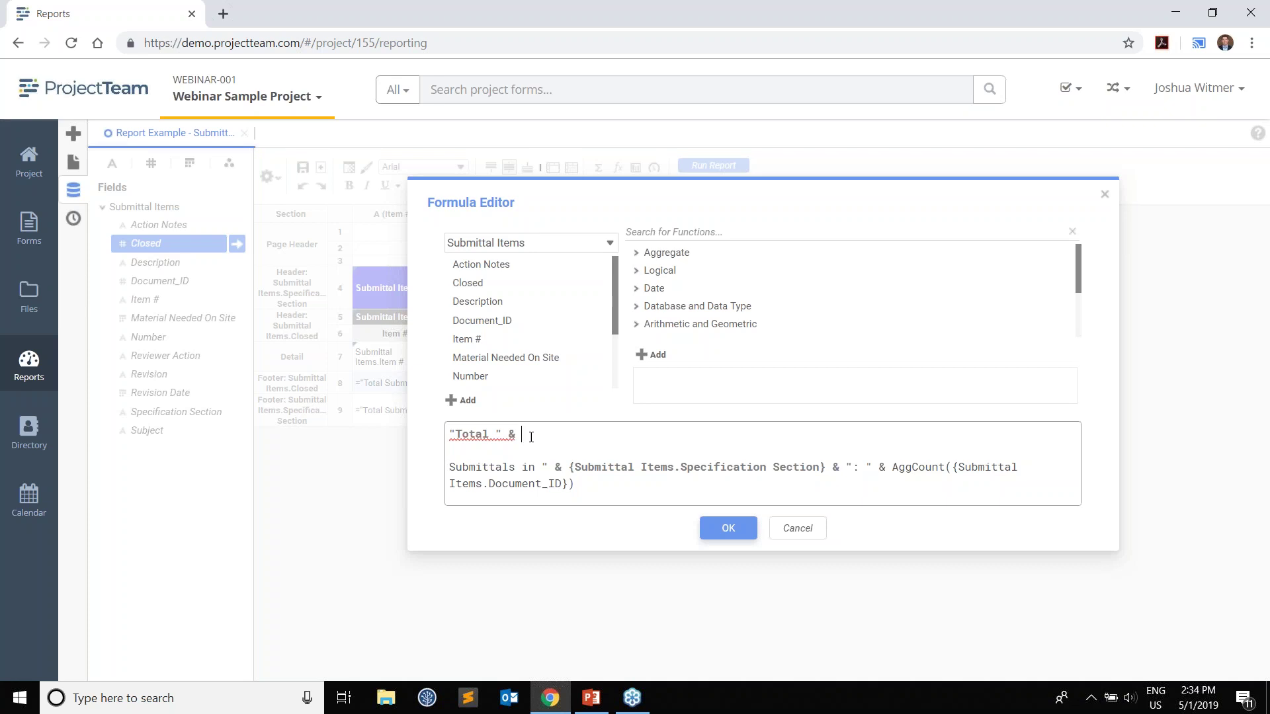
pyautogui.doubleClick(570, 285)
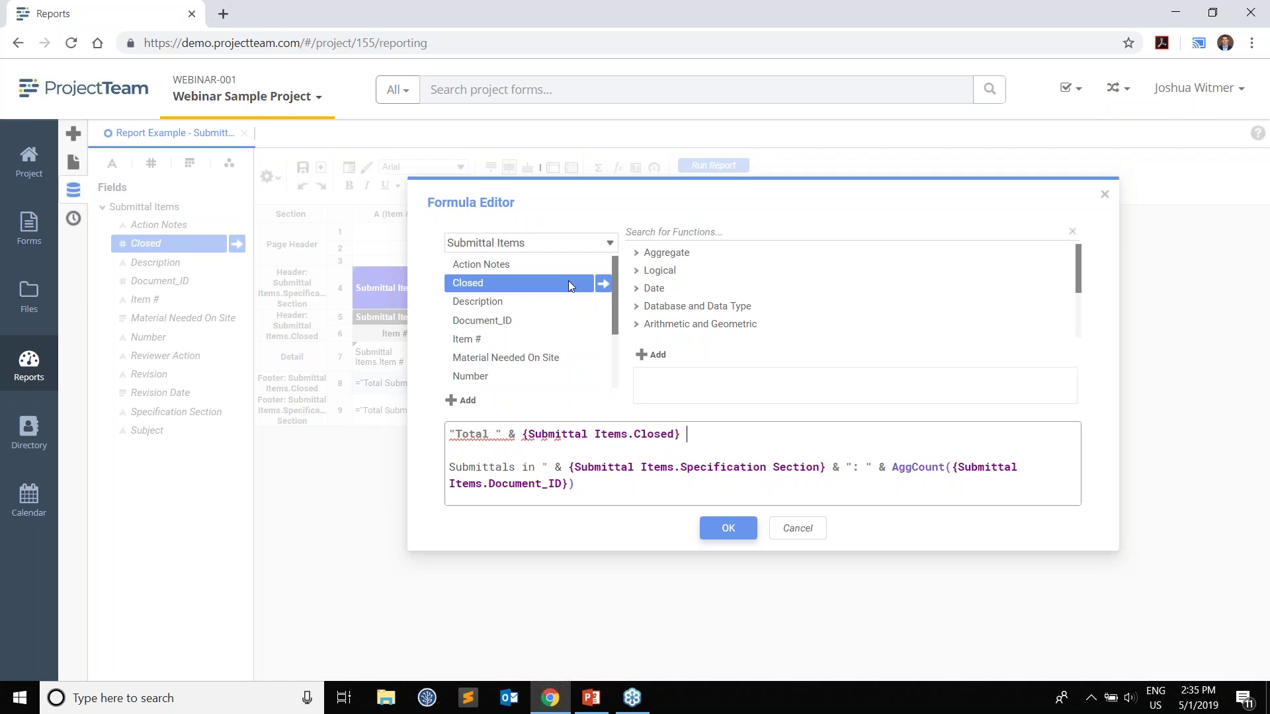
pyautogui.write('& "')
pyautogui.moveTo(464, 450); pyautogui.dragTo(715, 435)
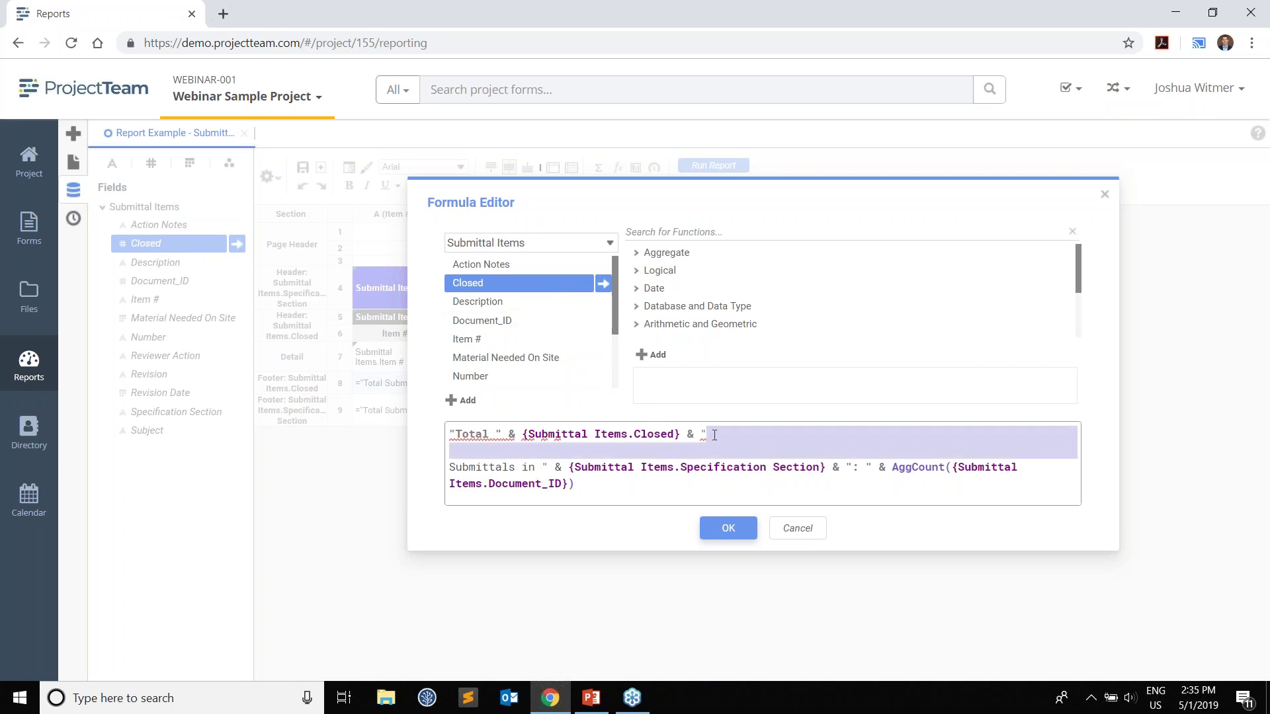
pyautogui.press('BackSpace')
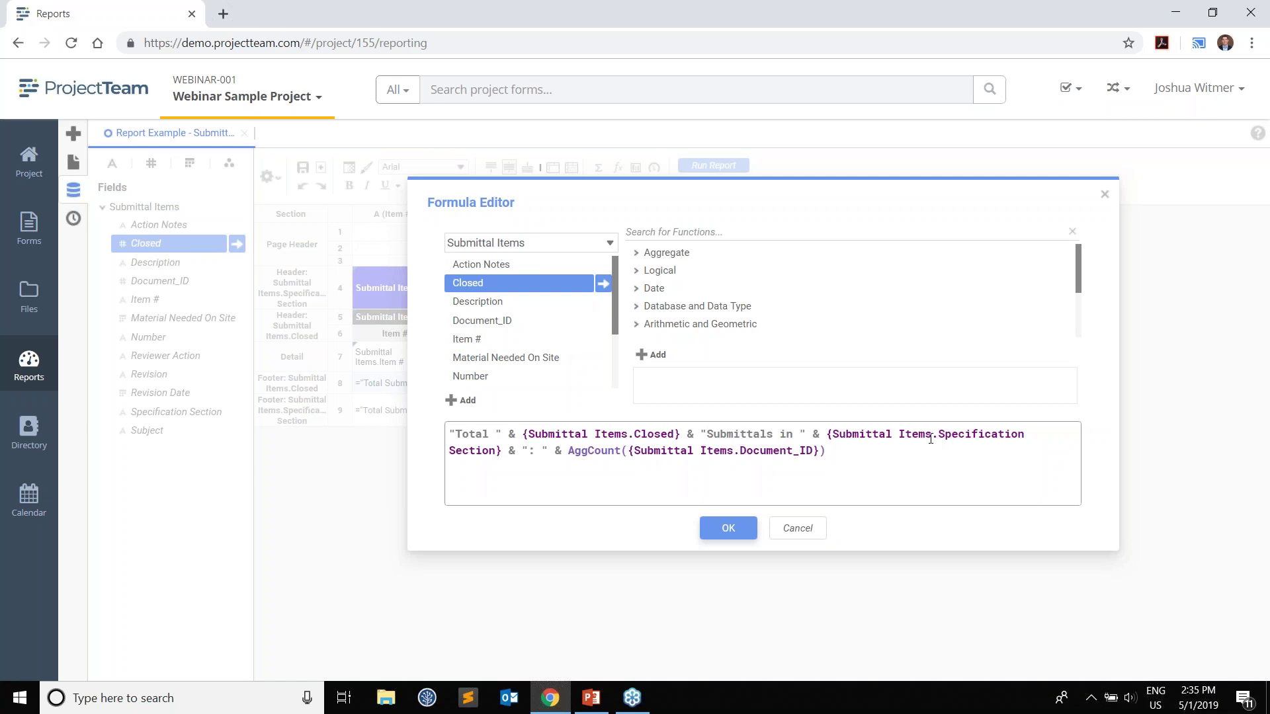
pyautogui.click(728, 528)
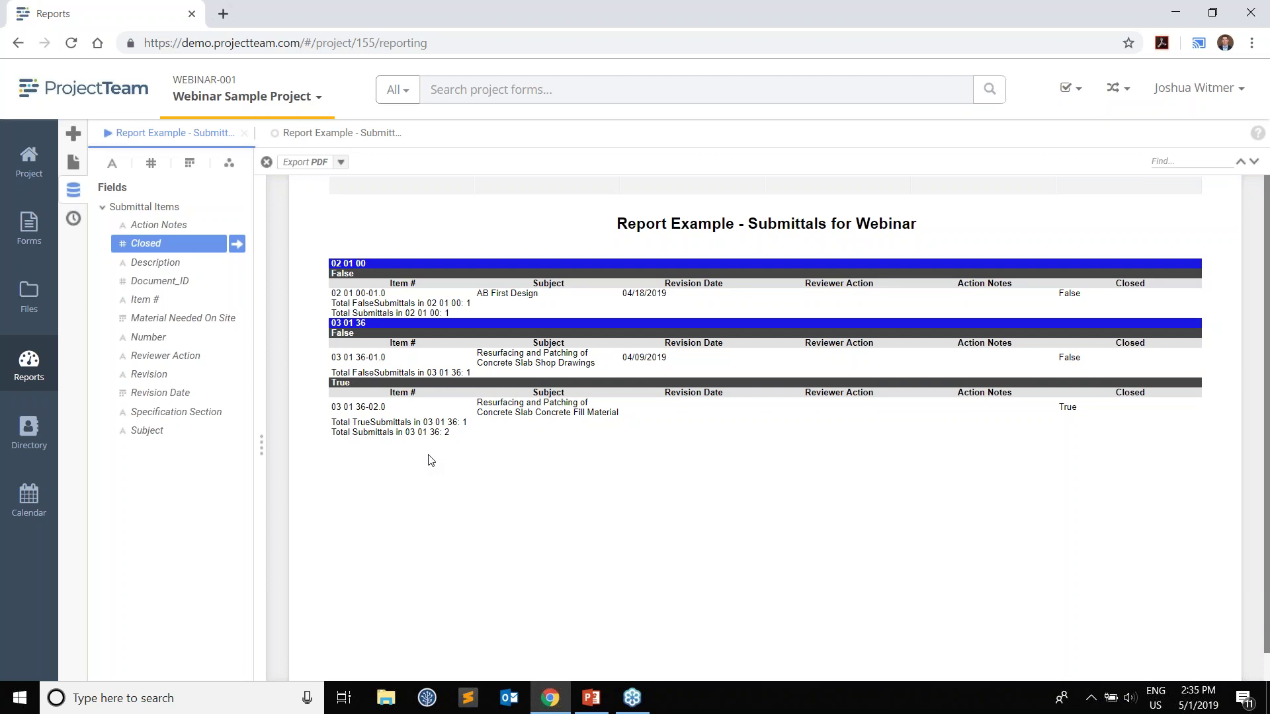
# - Return to the report design and add a space before "Submittals in" in the Closed footer formula
pyautogui.click(362, 137)
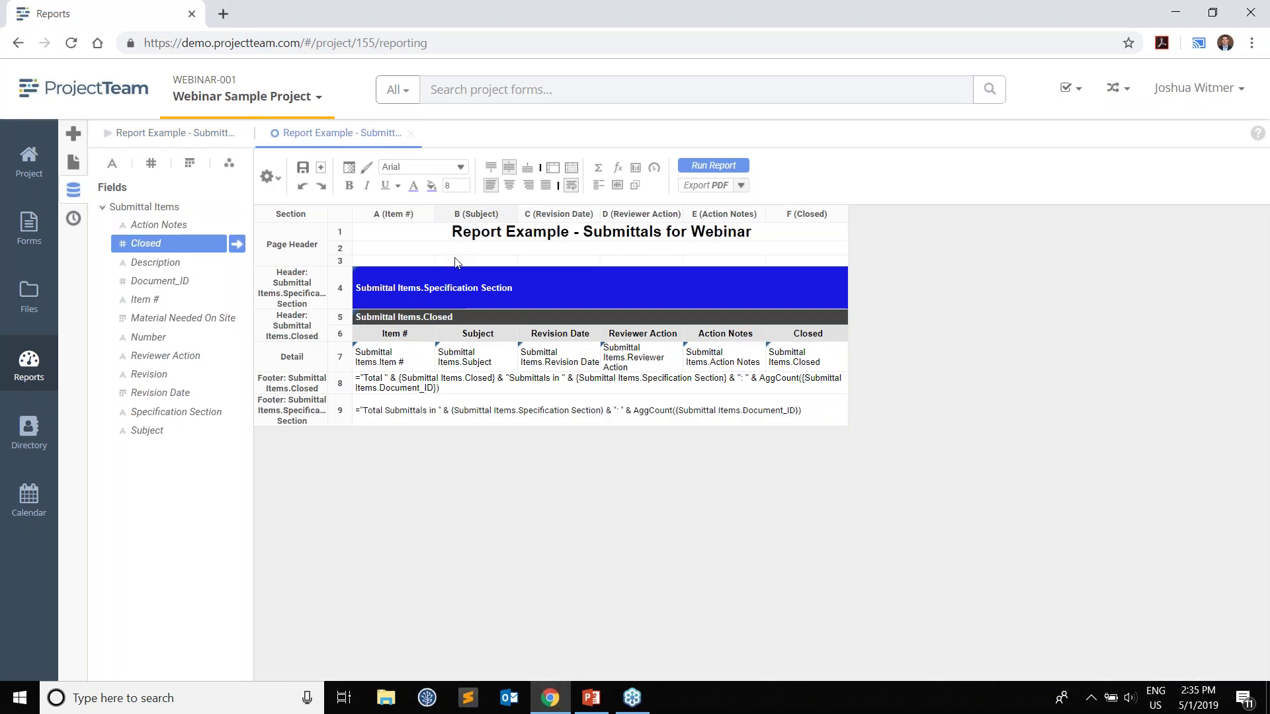
pyautogui.click(443, 384)
pyautogui.click(615, 171)
pyautogui.click(559, 483)
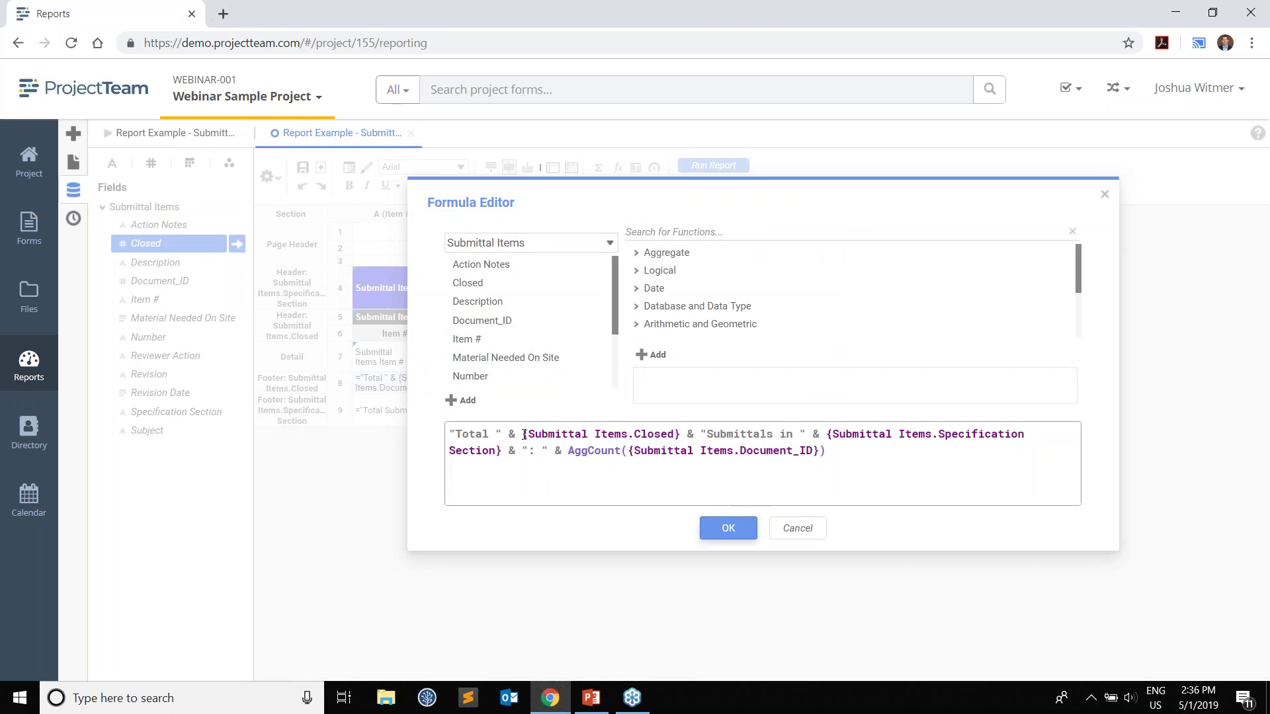
pyautogui.click(711, 436)
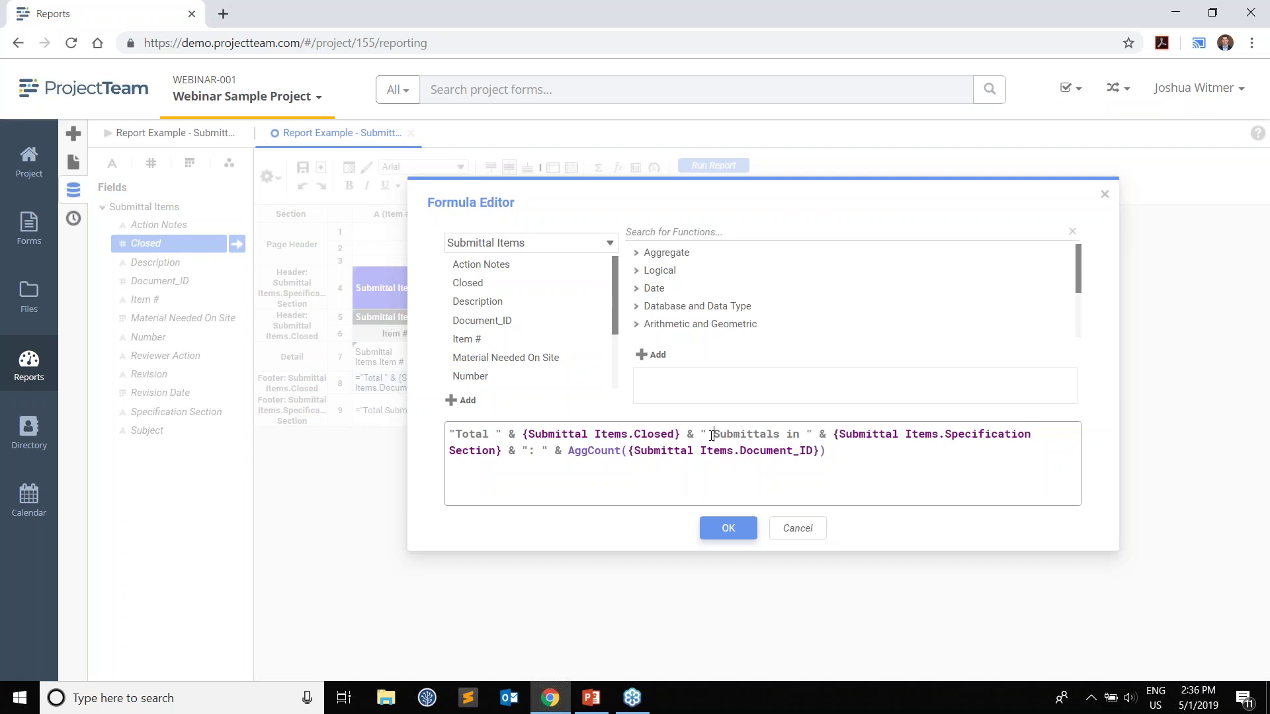
# - Break the formula onto a new line after {Submittal Items.Closed} and insert the logical If function after that field
pyautogui.click(688, 435)
pyautogui.press('Return')
pyautogui.press('Return')
pyautogui.moveTo(521, 435); pyautogui.dragTo(690, 440)
pyautogui.click(690, 441)
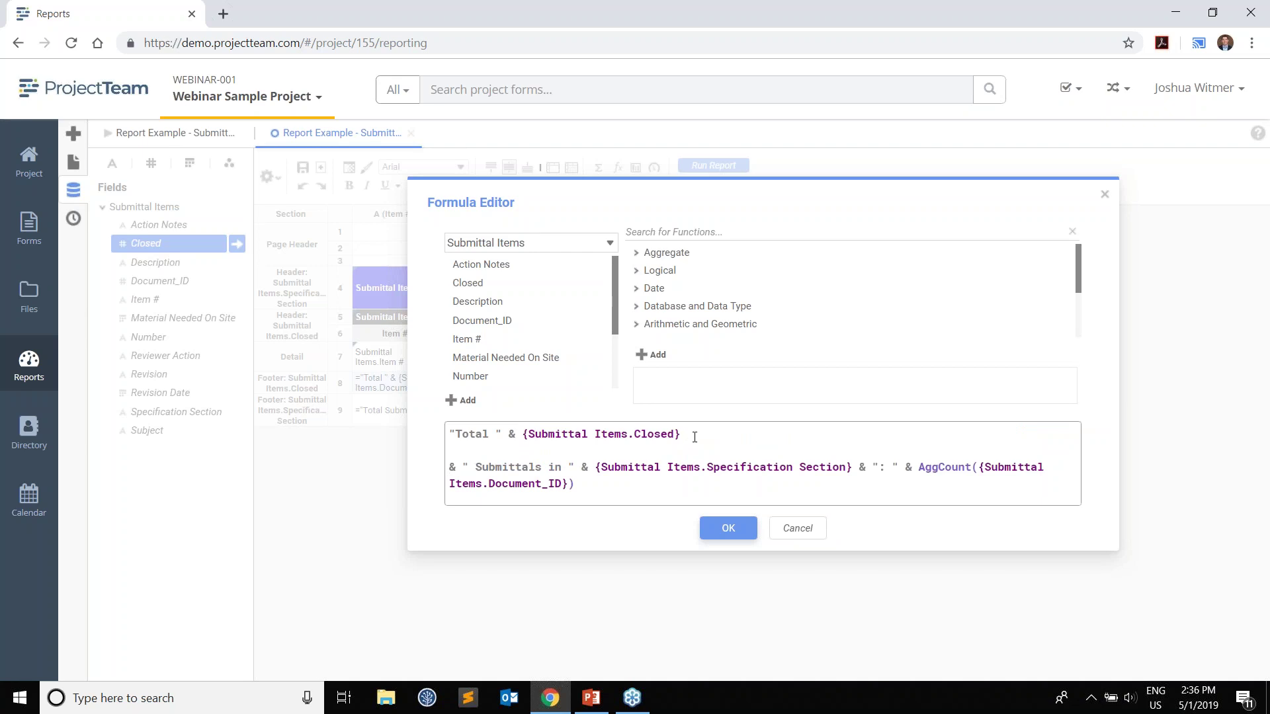
pyautogui.click(654, 233)
pyautogui.write('if')
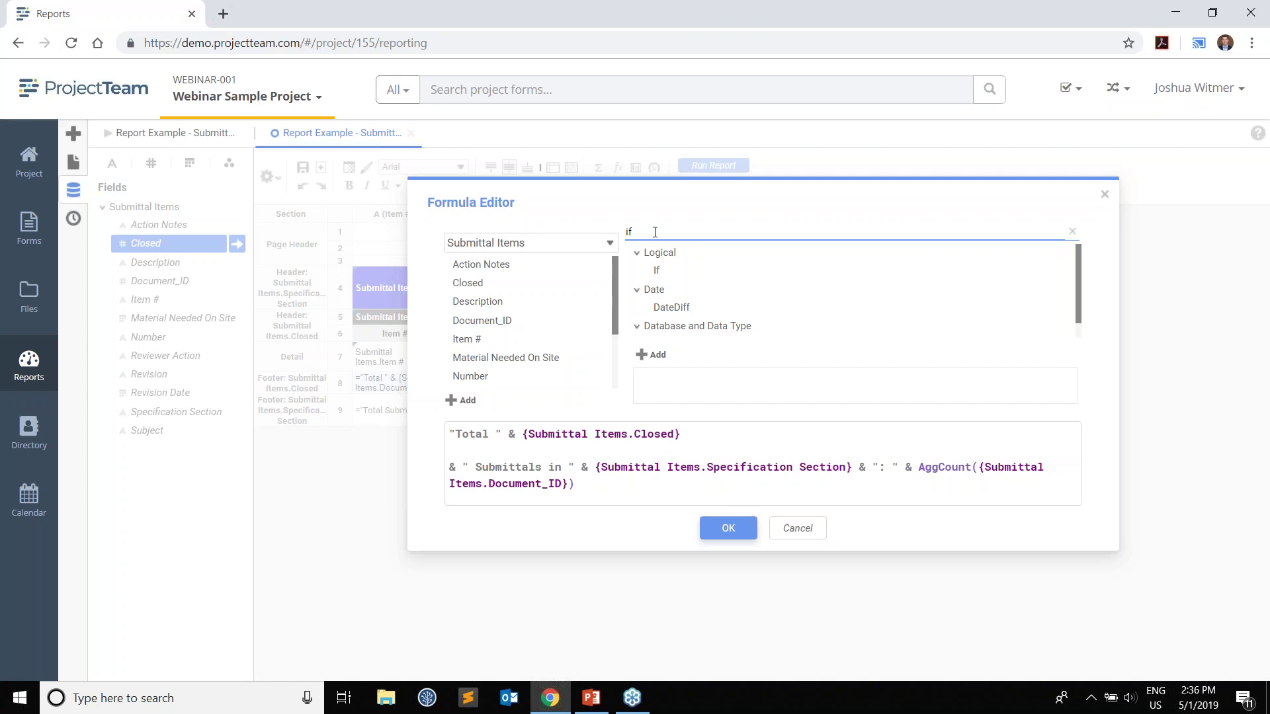
pyautogui.click(658, 271)
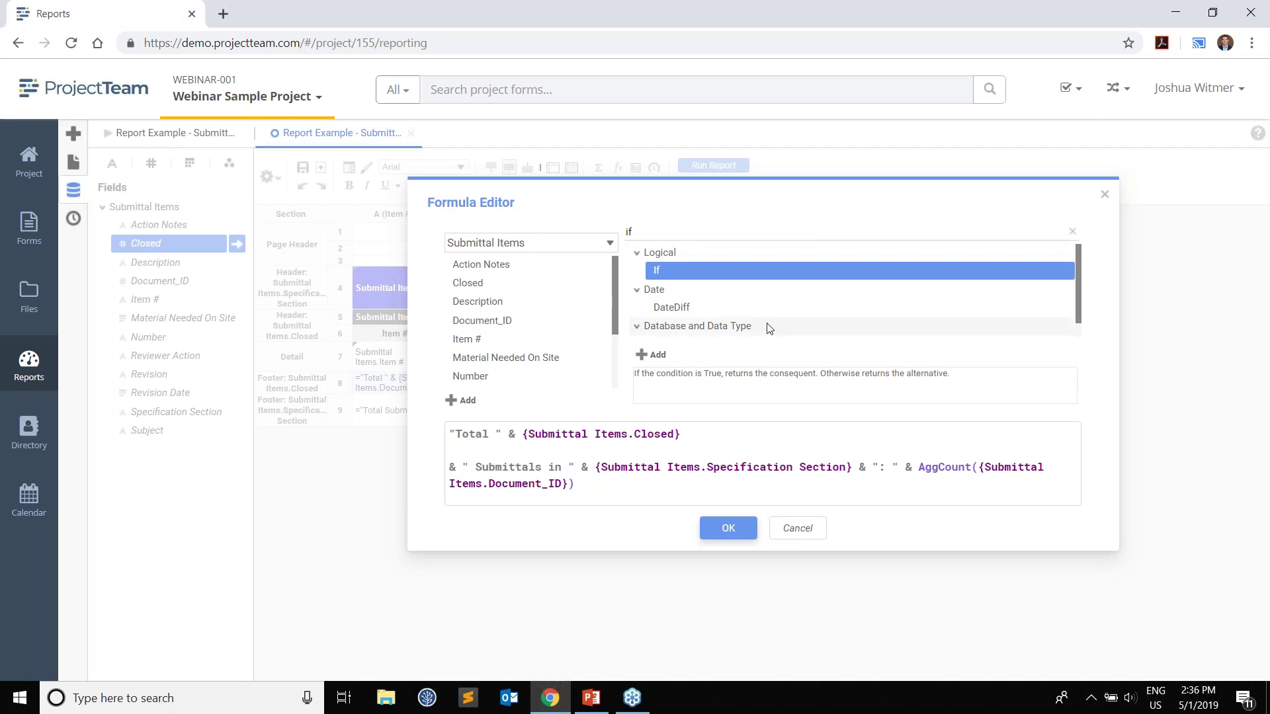
pyautogui.doubleClick(665, 271)
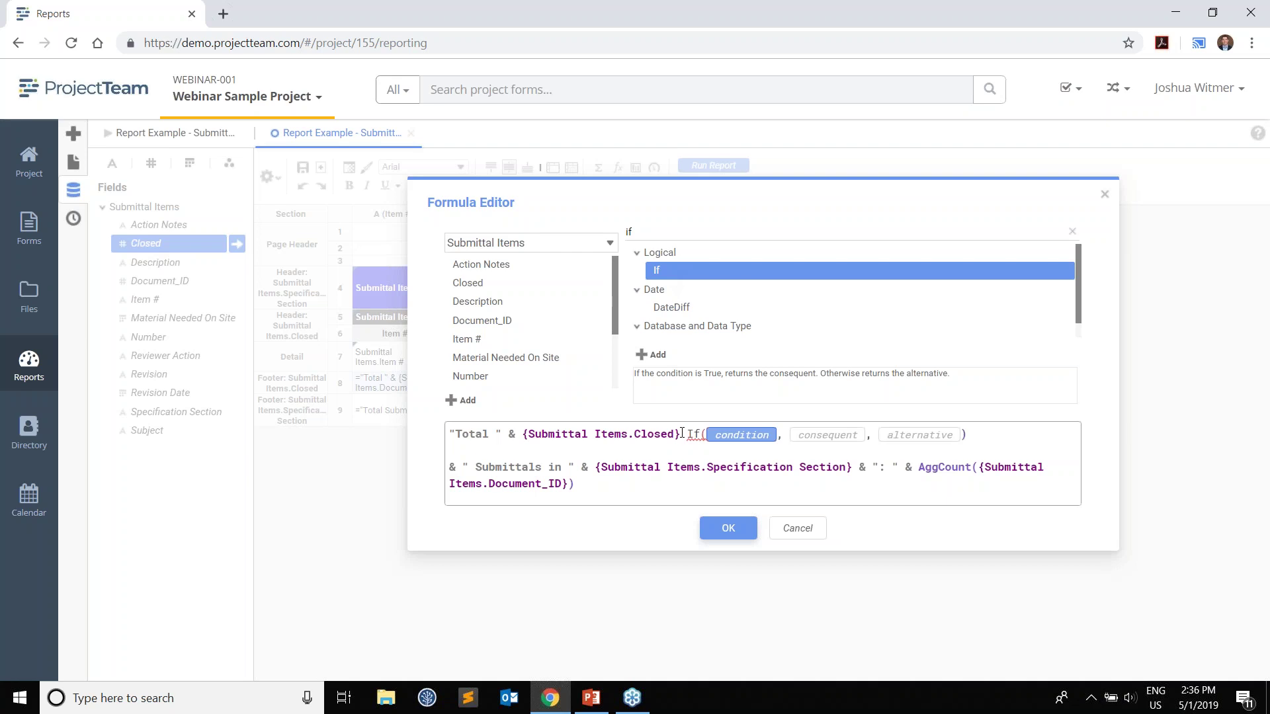
# - Move {Submittal Items.Closed} from before the If function into its condition argument, leaving If directly after "Total " &
pyautogui.moveTo(681, 435); pyautogui.dragTo(524, 438)
pyautogui.hotkey('ctrl', 'c')
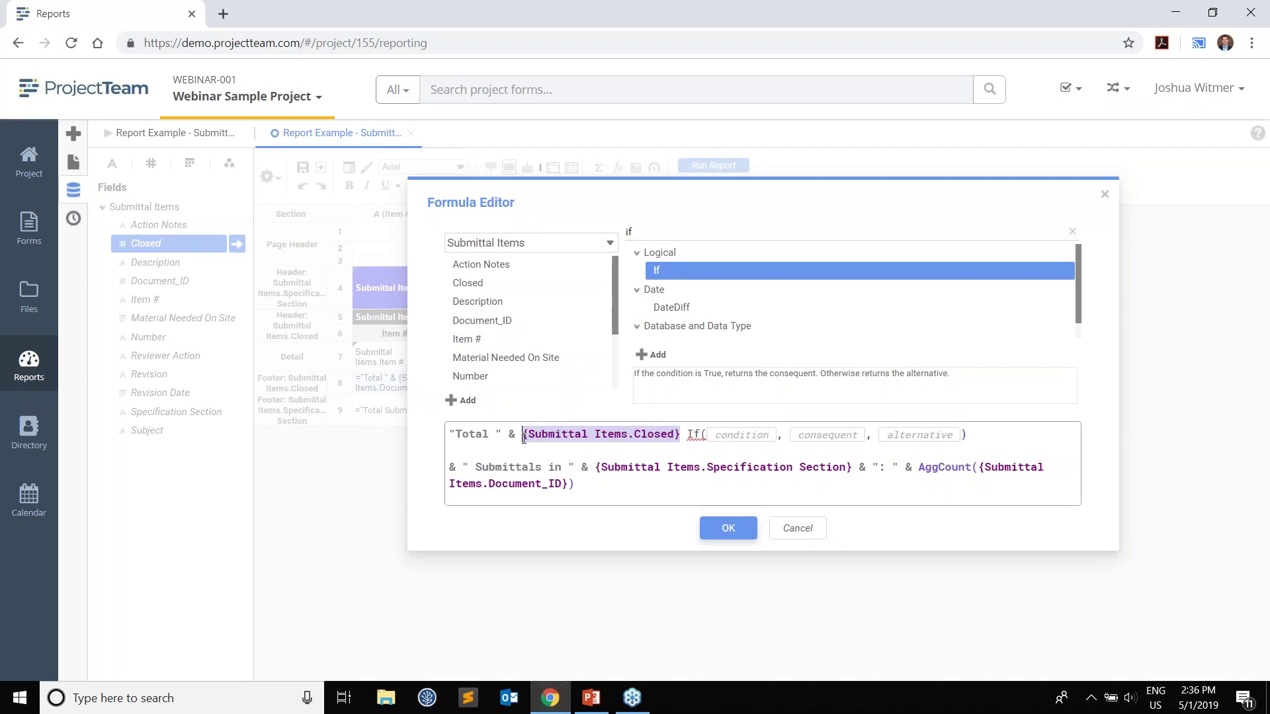
pyautogui.press('BackSpace')
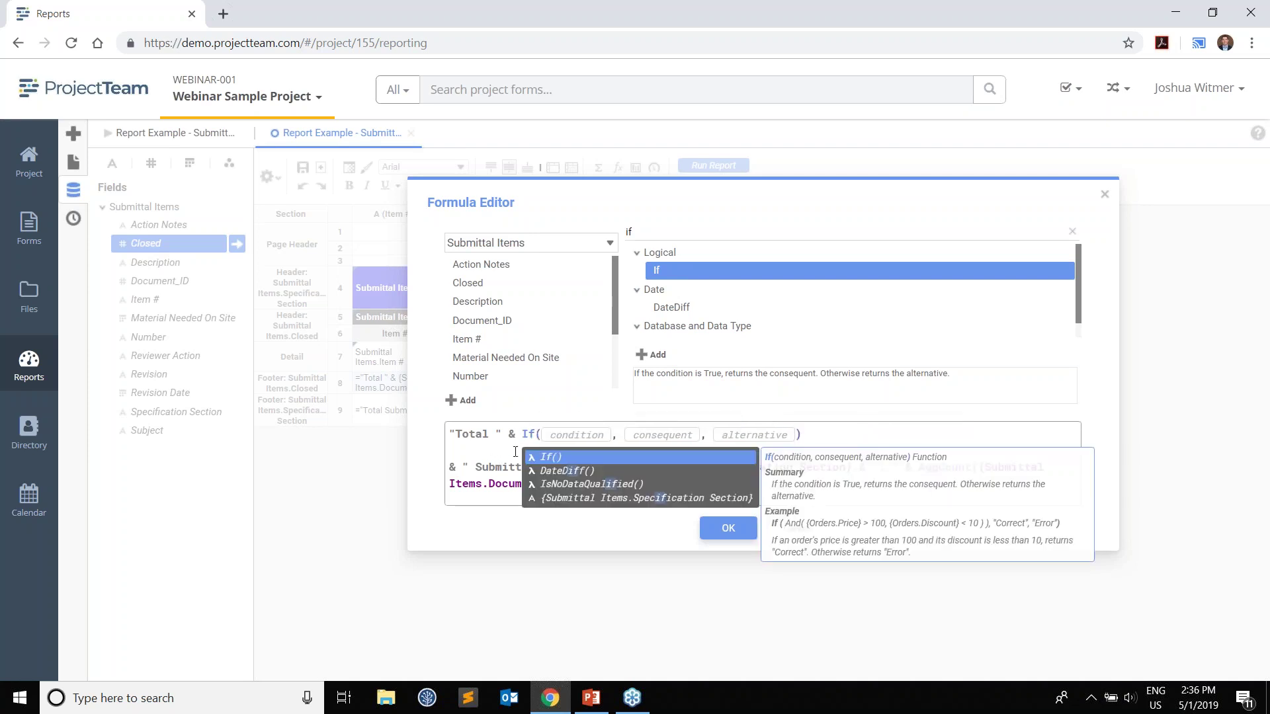
pyautogui.click(620, 455)
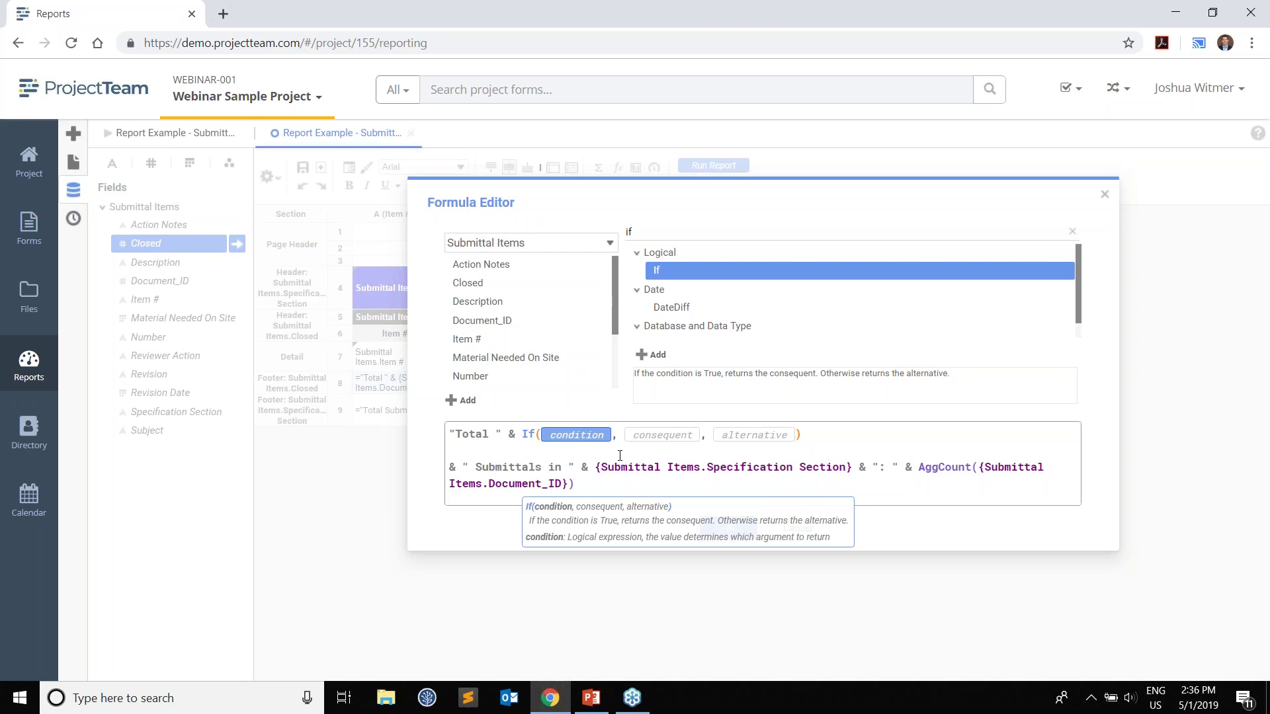
pyautogui.hotkey('ctrl', 'v')
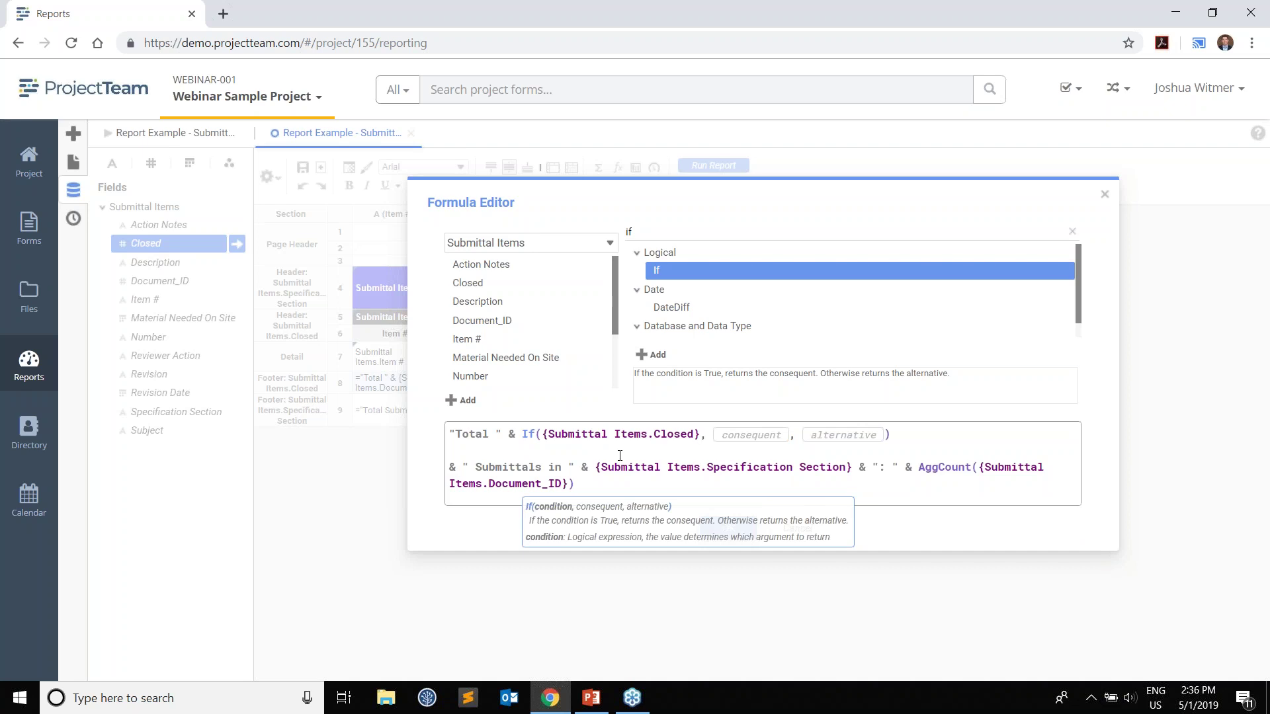
# - Complete the If condition so that {Submittal Items.Closed} is compared with ="True"
pyautogui.write('="Ture"')
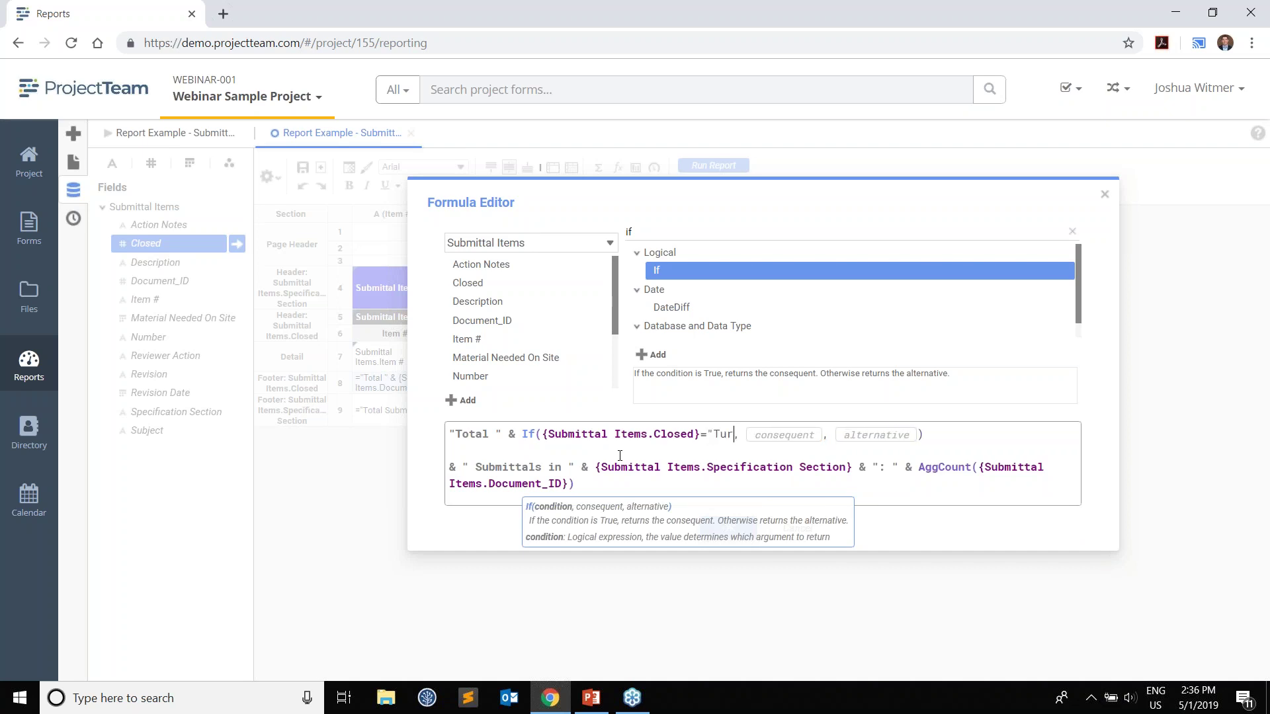
pyautogui.press('BackSpace')
pyautogui.press('BackSpace')
pyautogui.press('BackSpace')
pyautogui.press('BackSpace')
pyautogui.write('rue"')
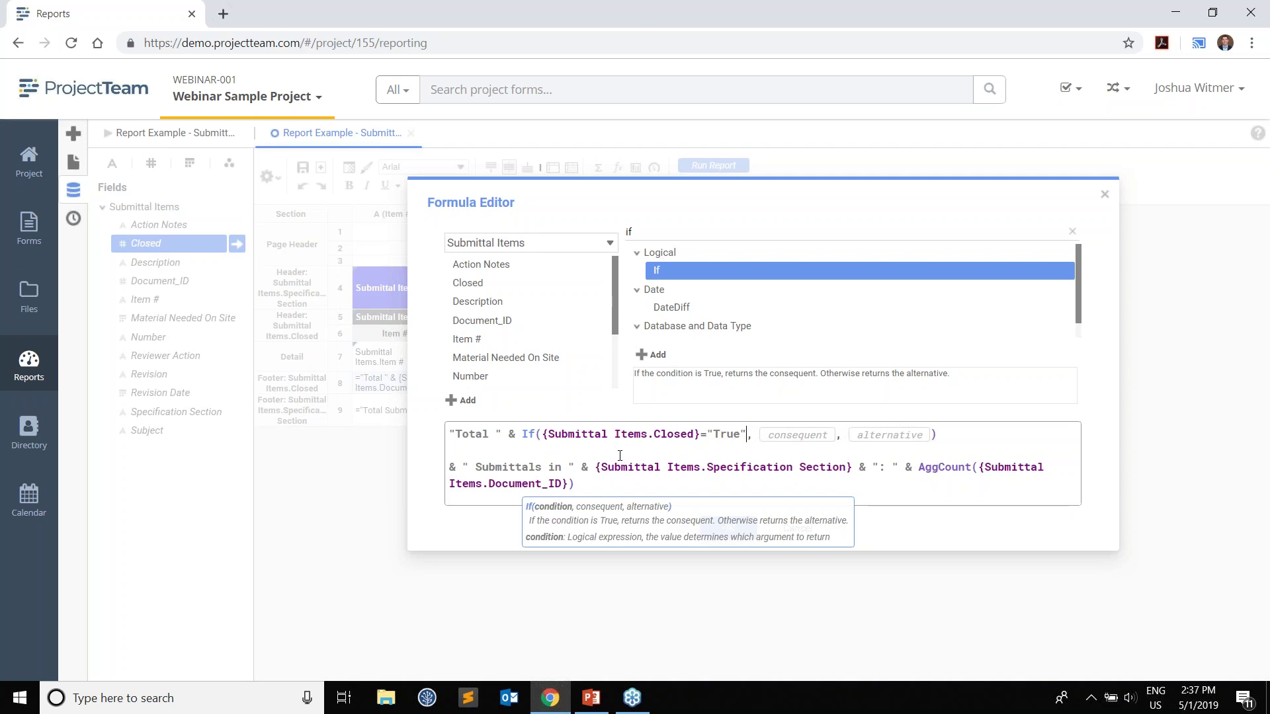
# - Fill in the If function's consequent as "Closed" and its alternative as "Open"
pyautogui.click(787, 438)
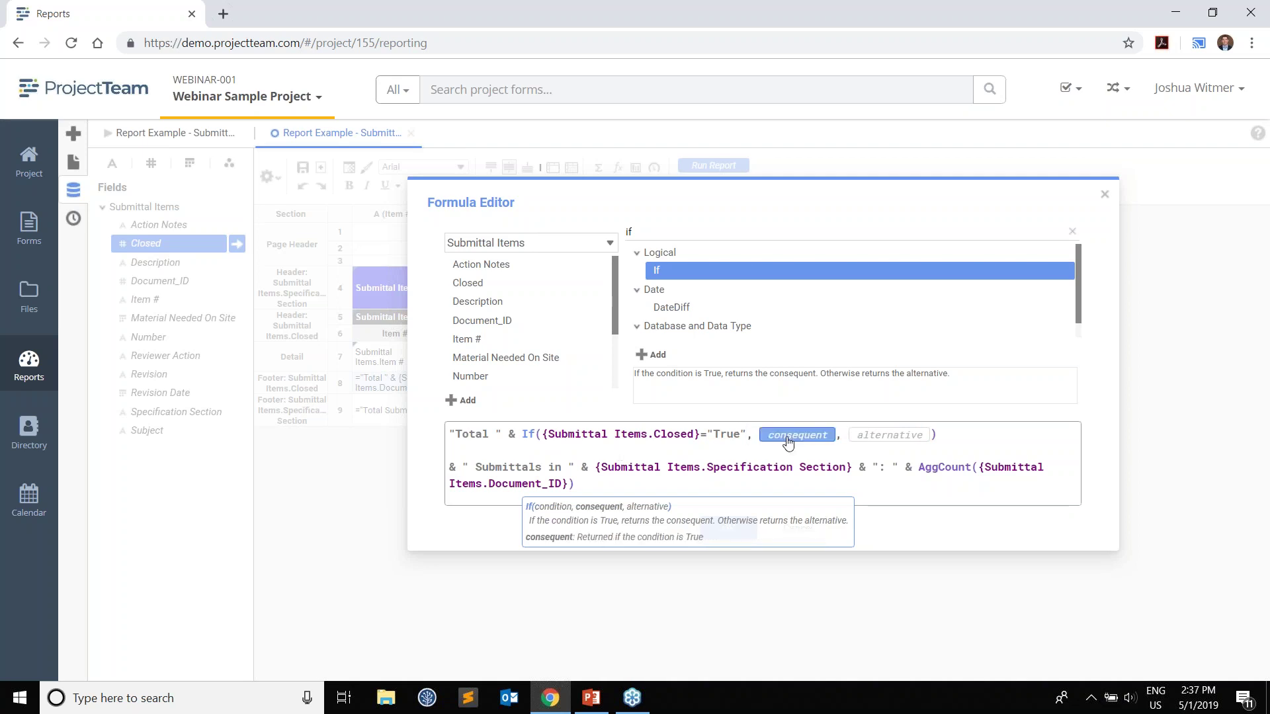
pyautogui.write('"')
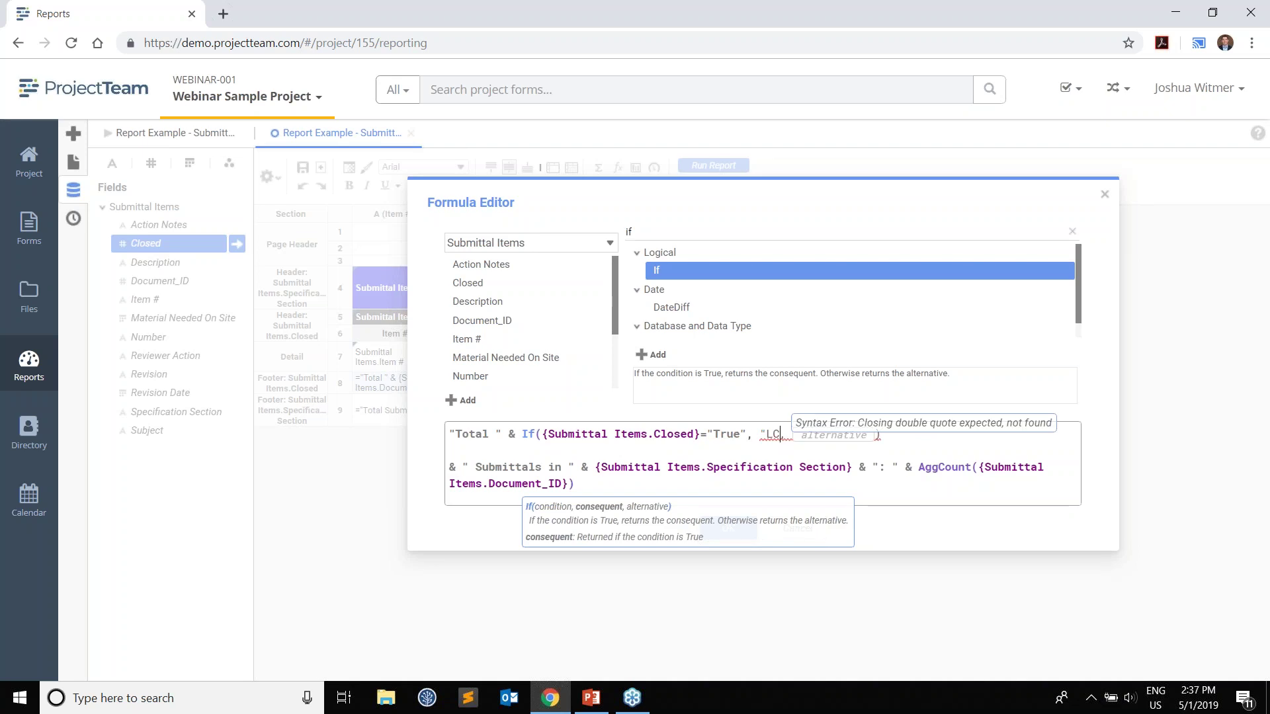
pyautogui.write('Closed",')
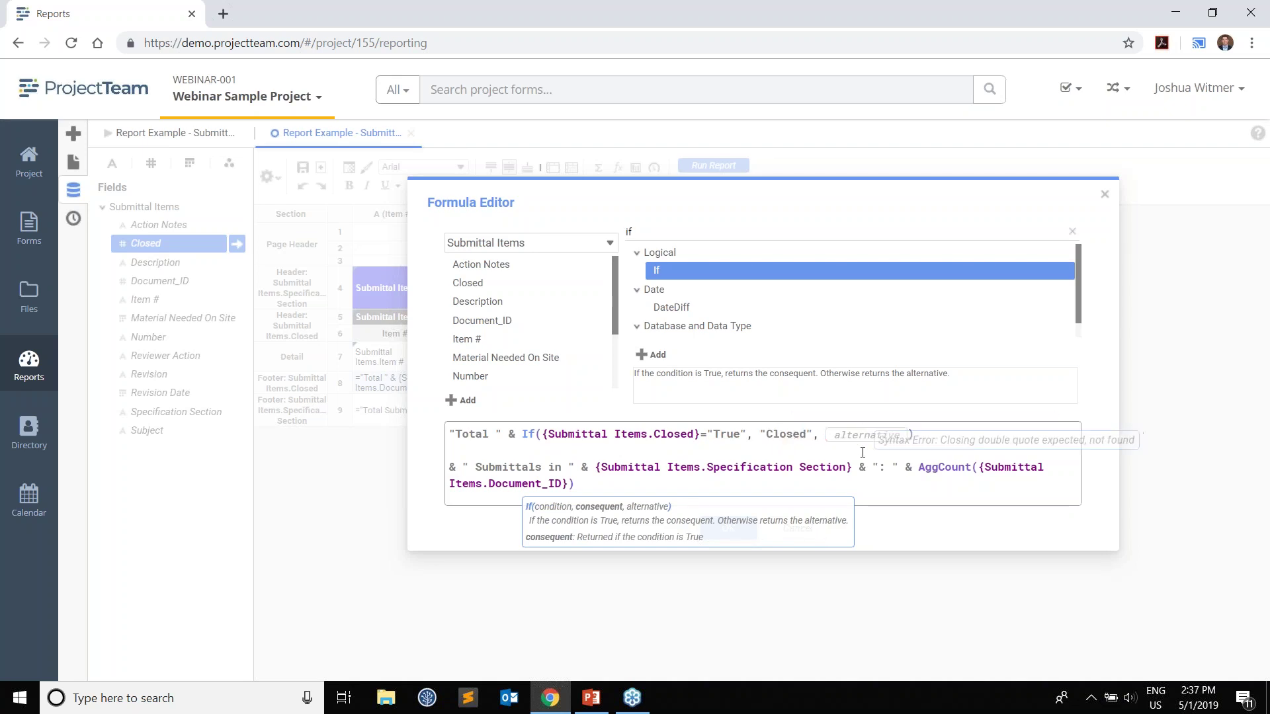
pyautogui.click(858, 438)
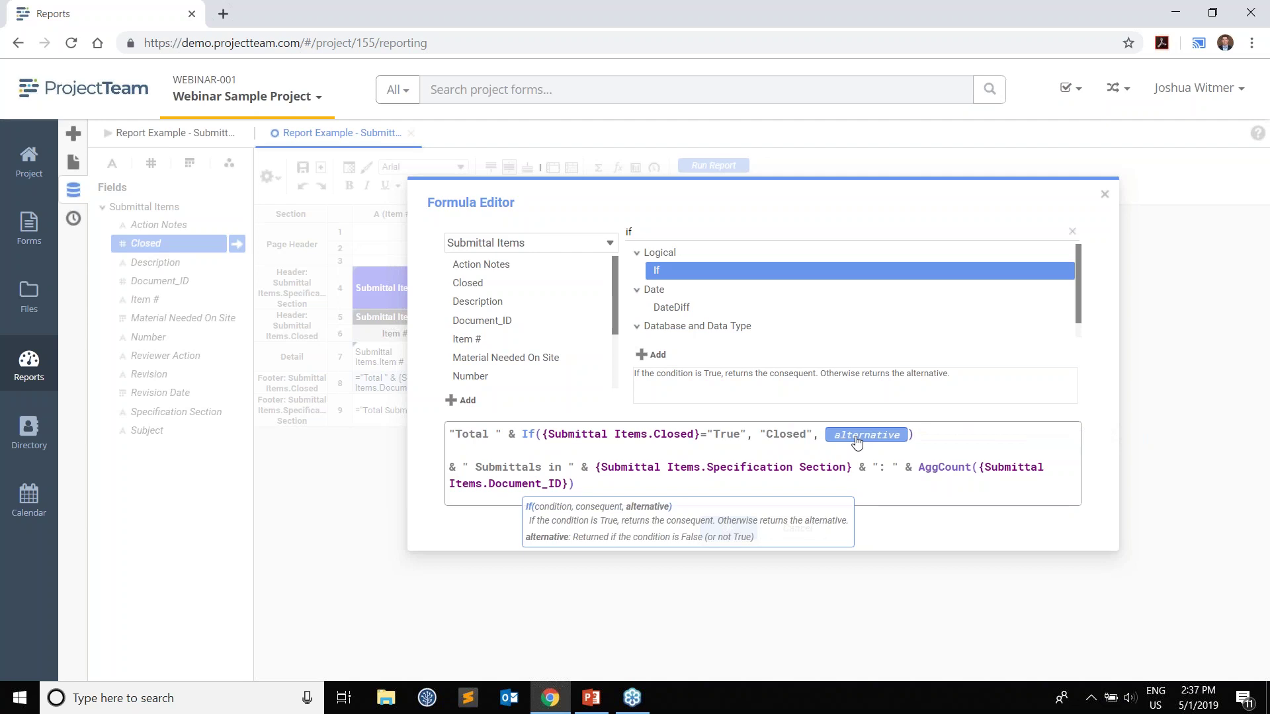
pyautogui.write('"Open"')
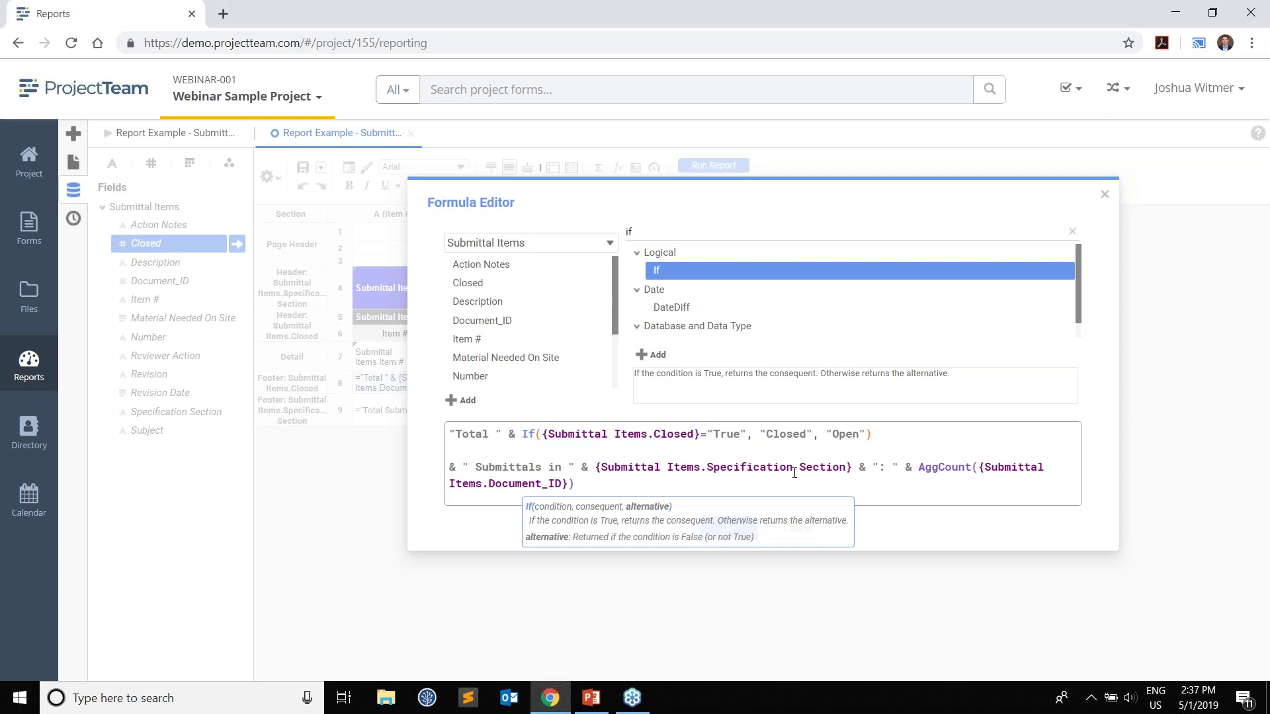
# - Remove the line breaks after the If function, accept the Closed footer formula, and run the report
pyautogui.click(918, 432)
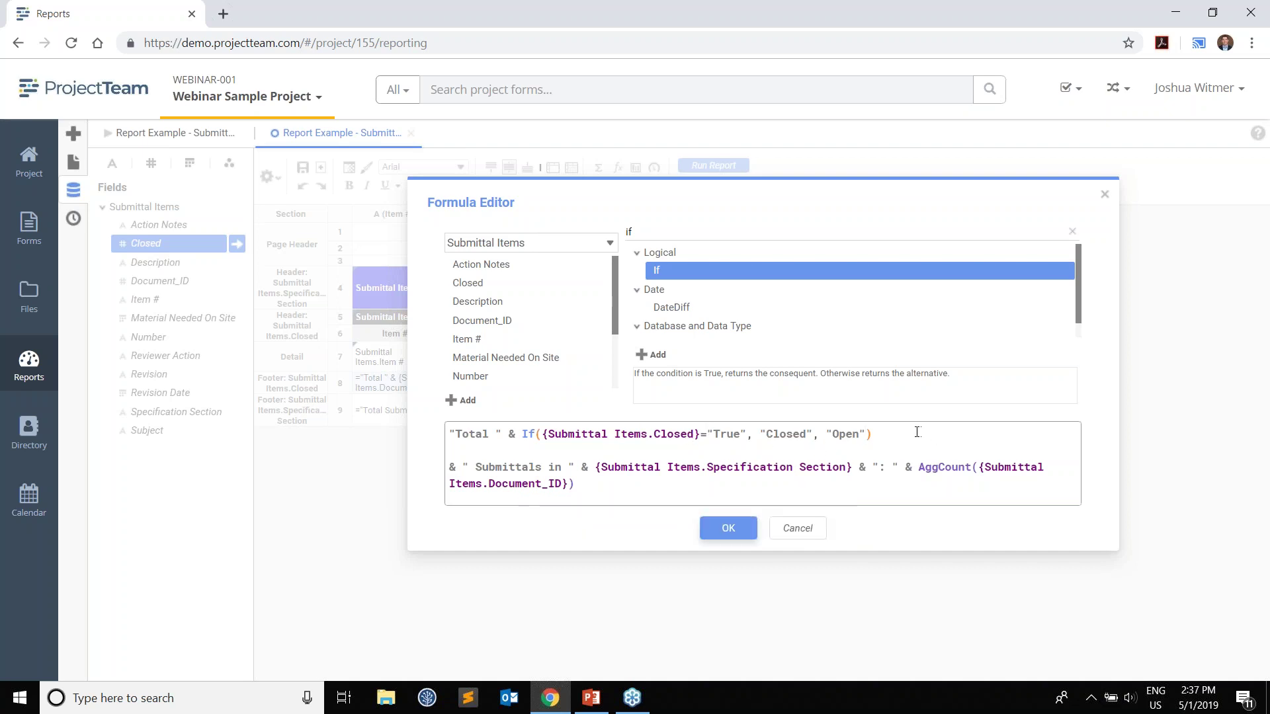
pyautogui.press('Delete')
pyautogui.press('Delete')
pyautogui.click(873, 492)
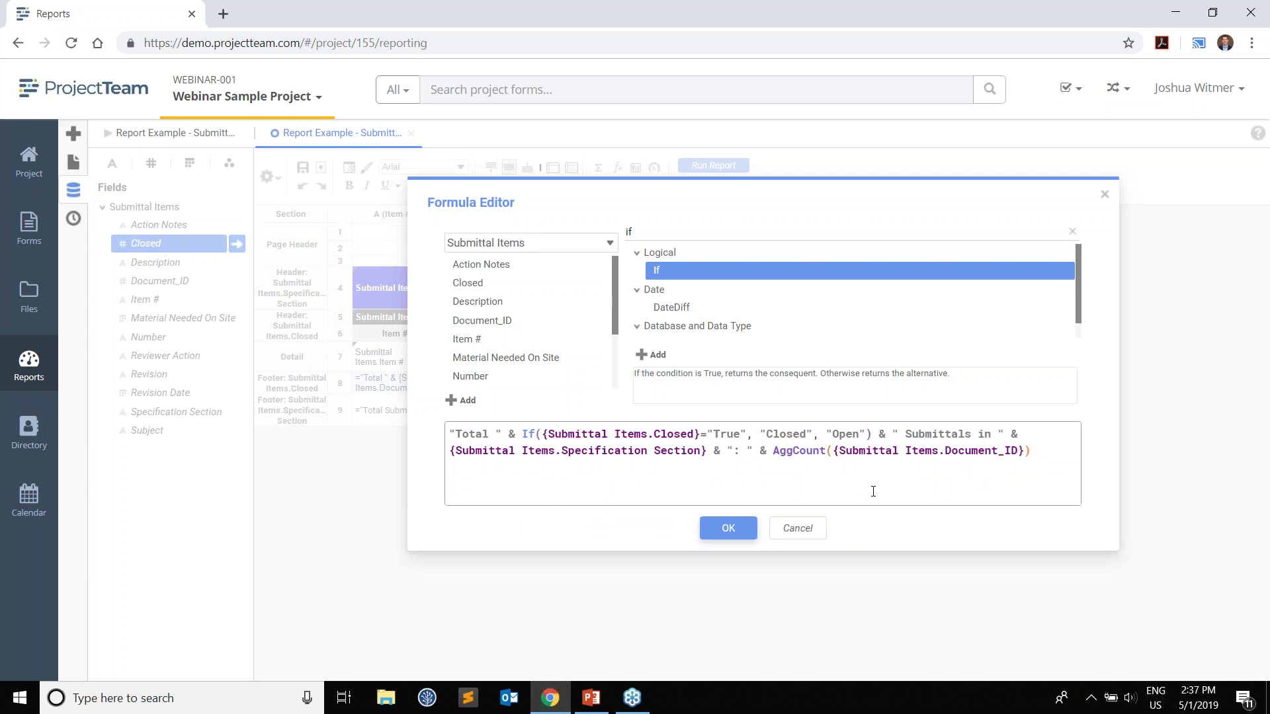
pyautogui.click(731, 529)
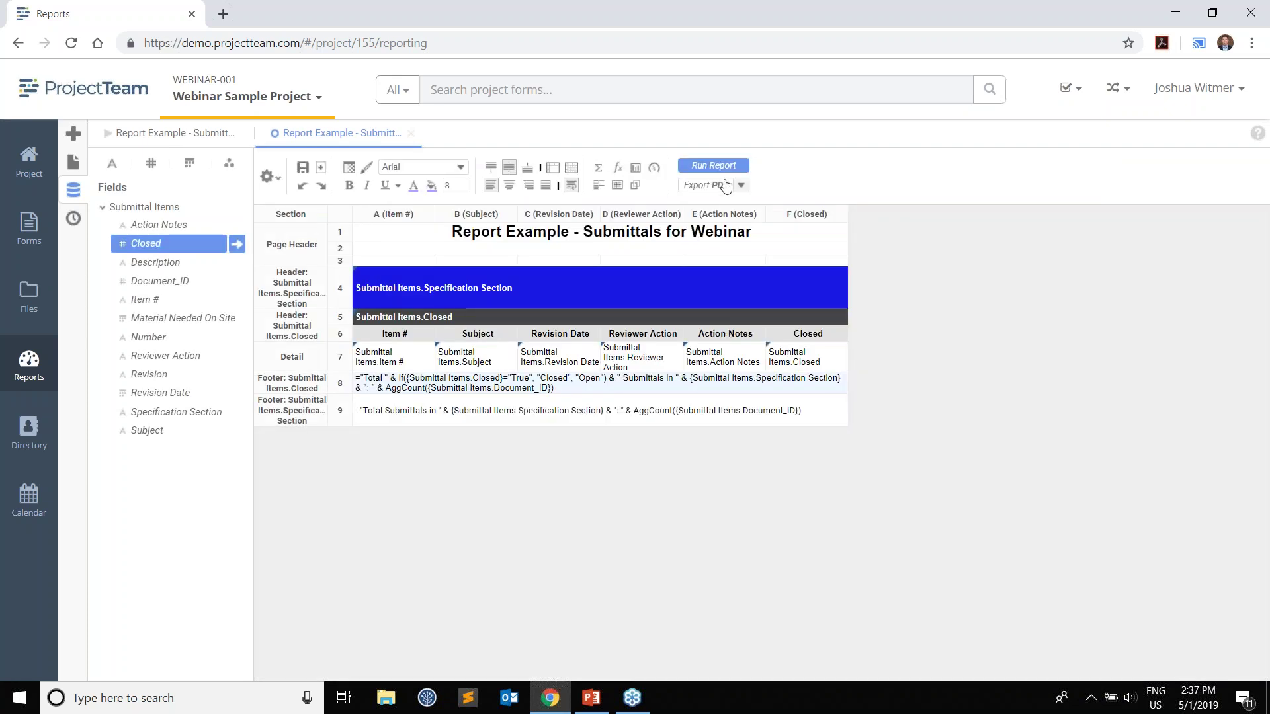
pyautogui.click(721, 167)
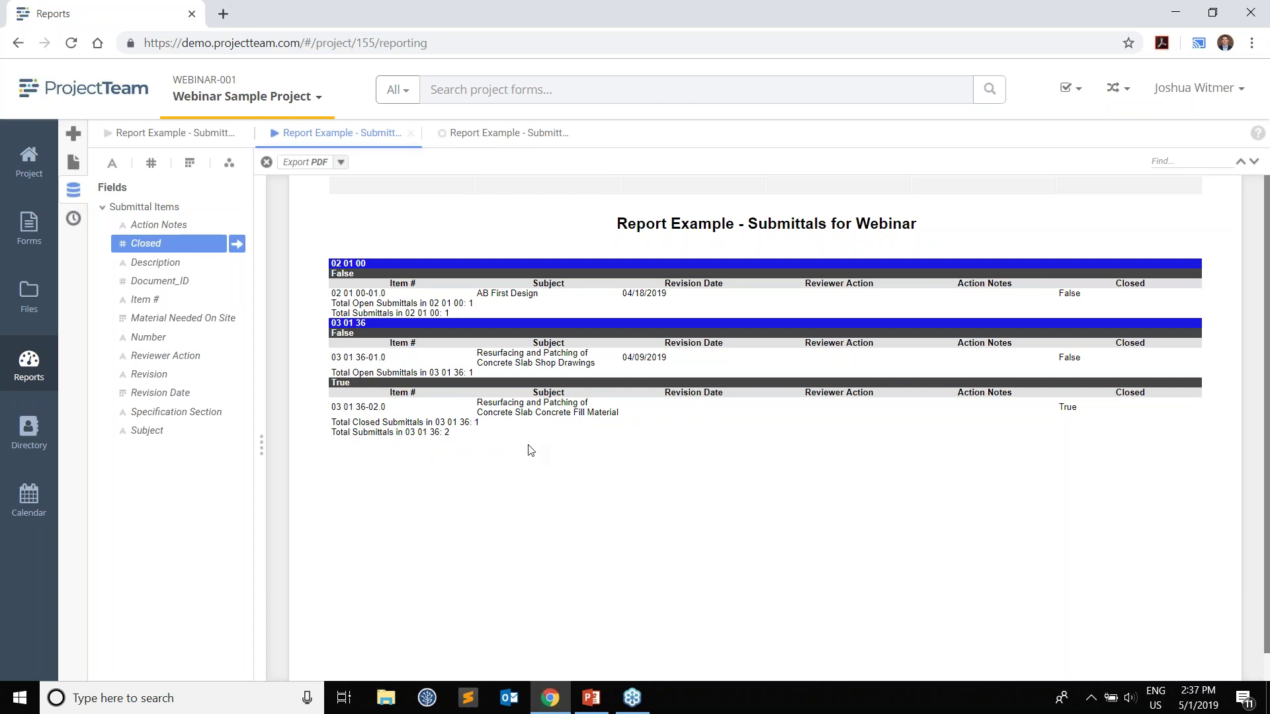
# - In the report design, insert blank rows before and after the Closed footer and after the Specification Section footer, and run the report
pyautogui.click(468, 135)
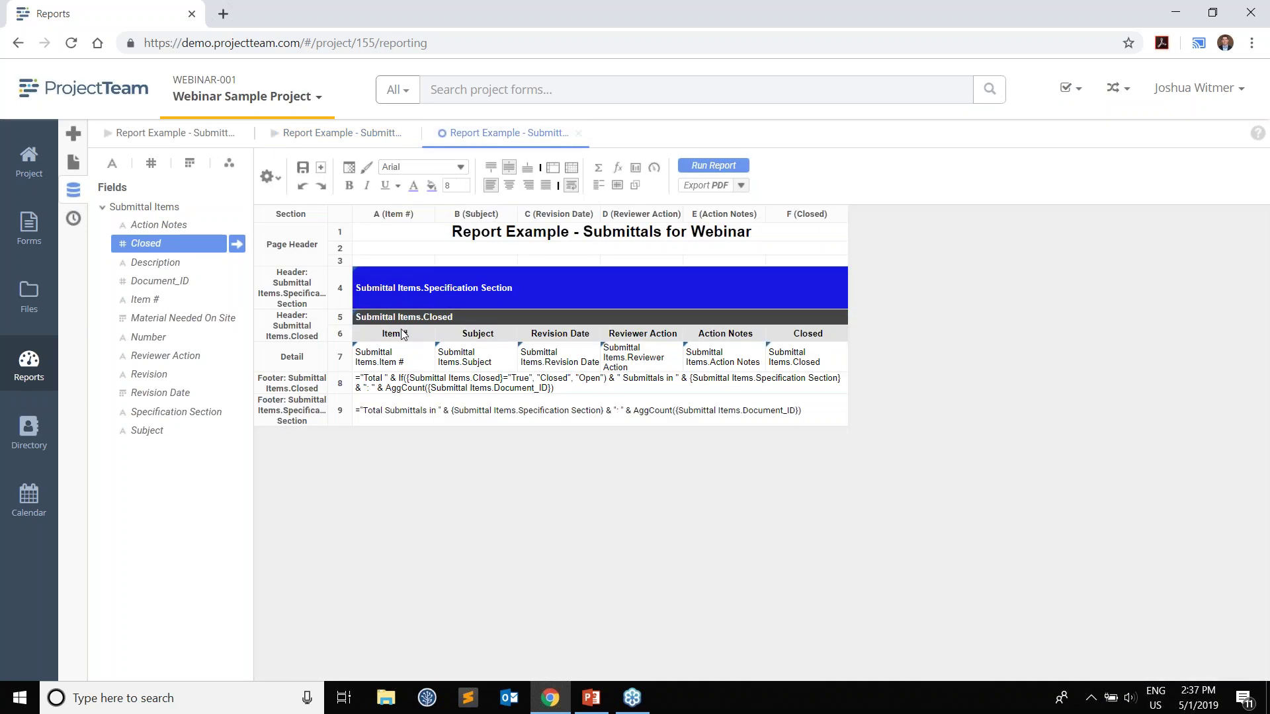
pyautogui.rightClick(342, 384)
pyautogui.click(371, 401)
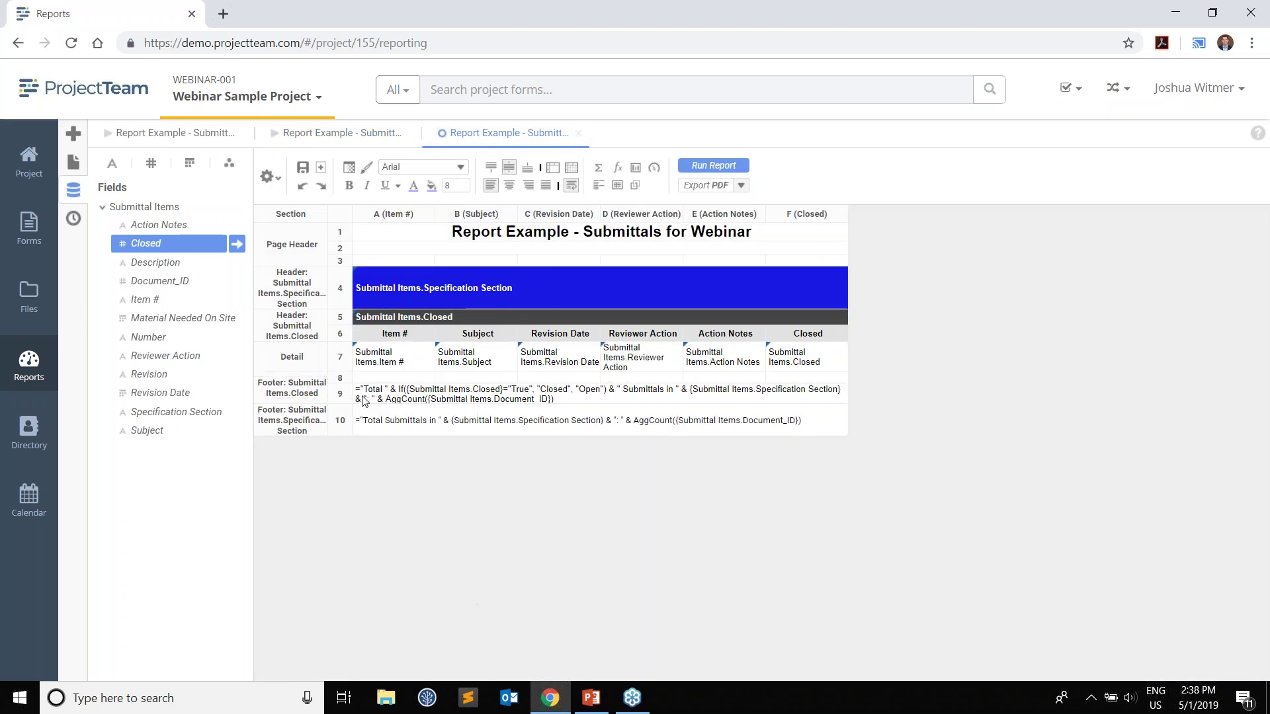
pyautogui.rightClick(342, 400)
pyautogui.click(371, 440)
pyautogui.rightClick(344, 437)
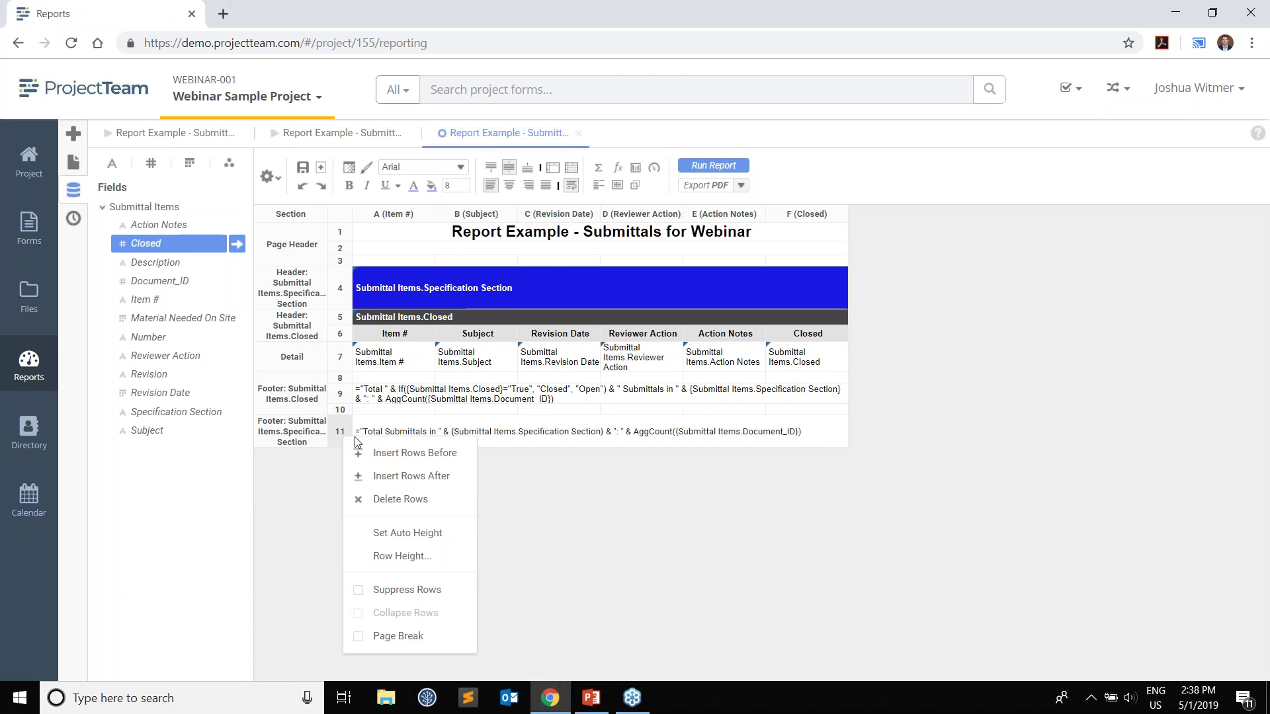
pyautogui.click(378, 476)
pyautogui.click(713, 165)
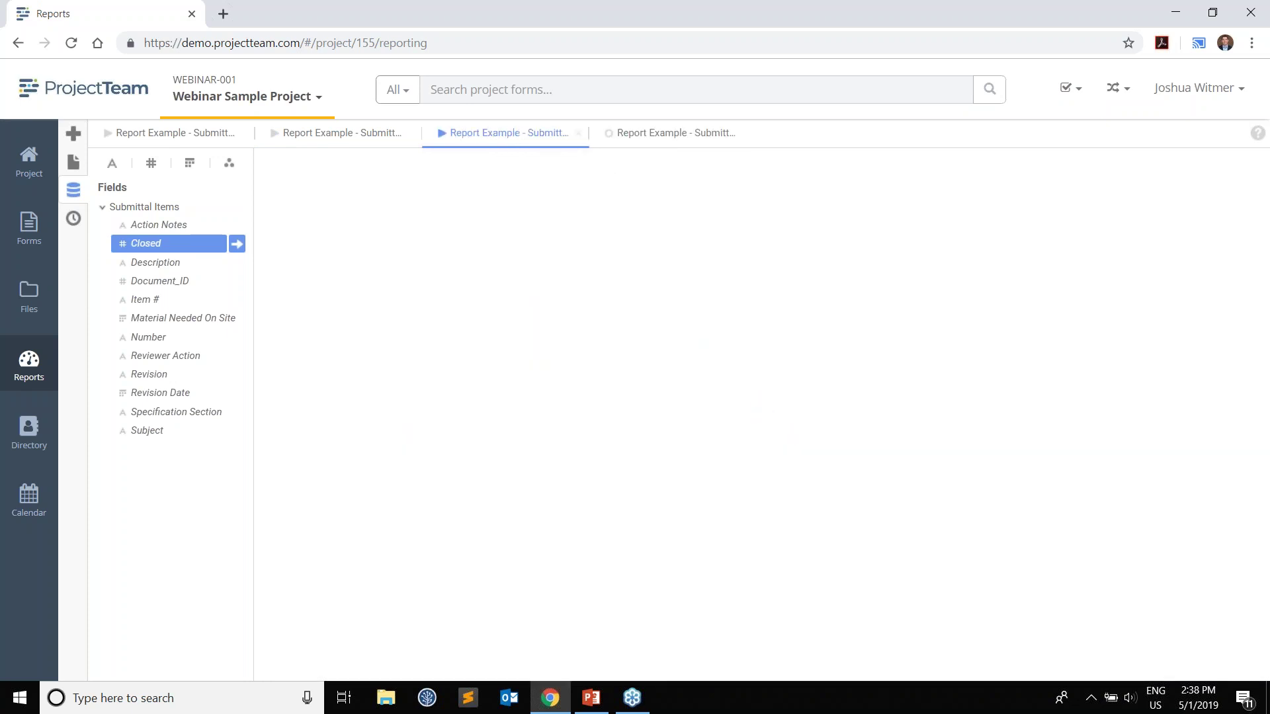
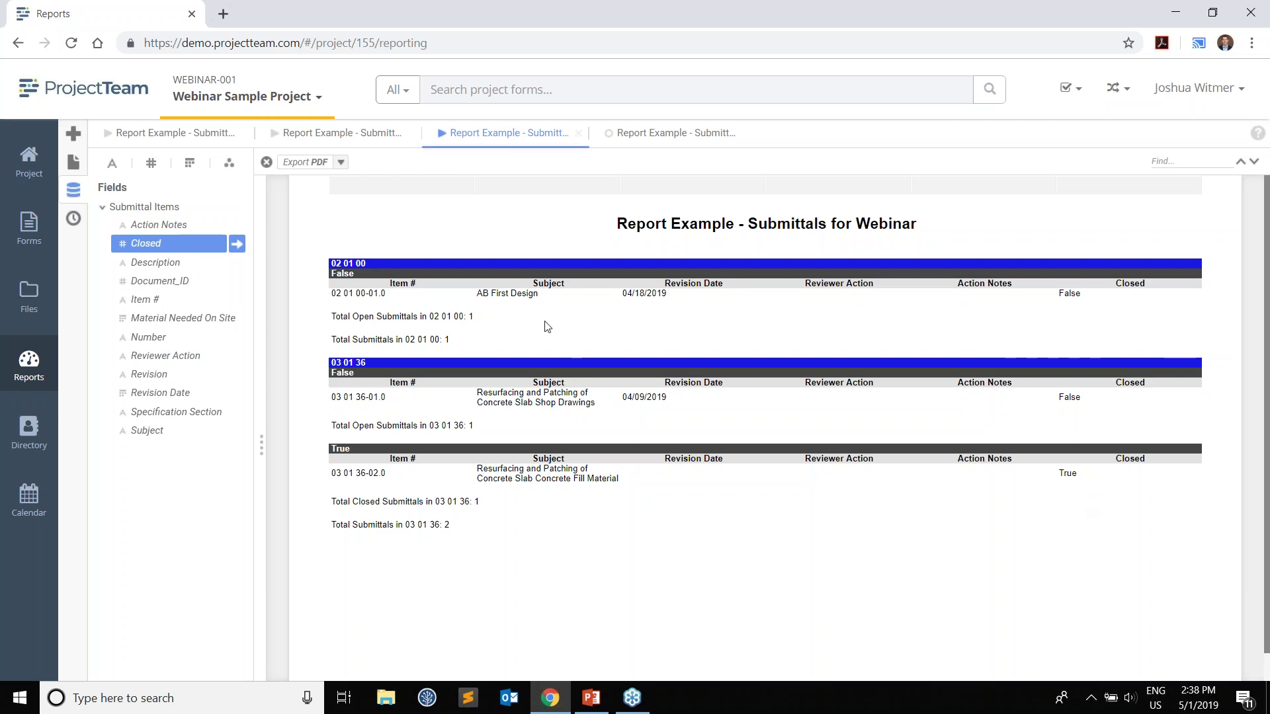
# - Return to the report design and centre the Closed field horizontally in its detail cell
pyautogui.click(640, 140)
pyautogui.click(820, 363)
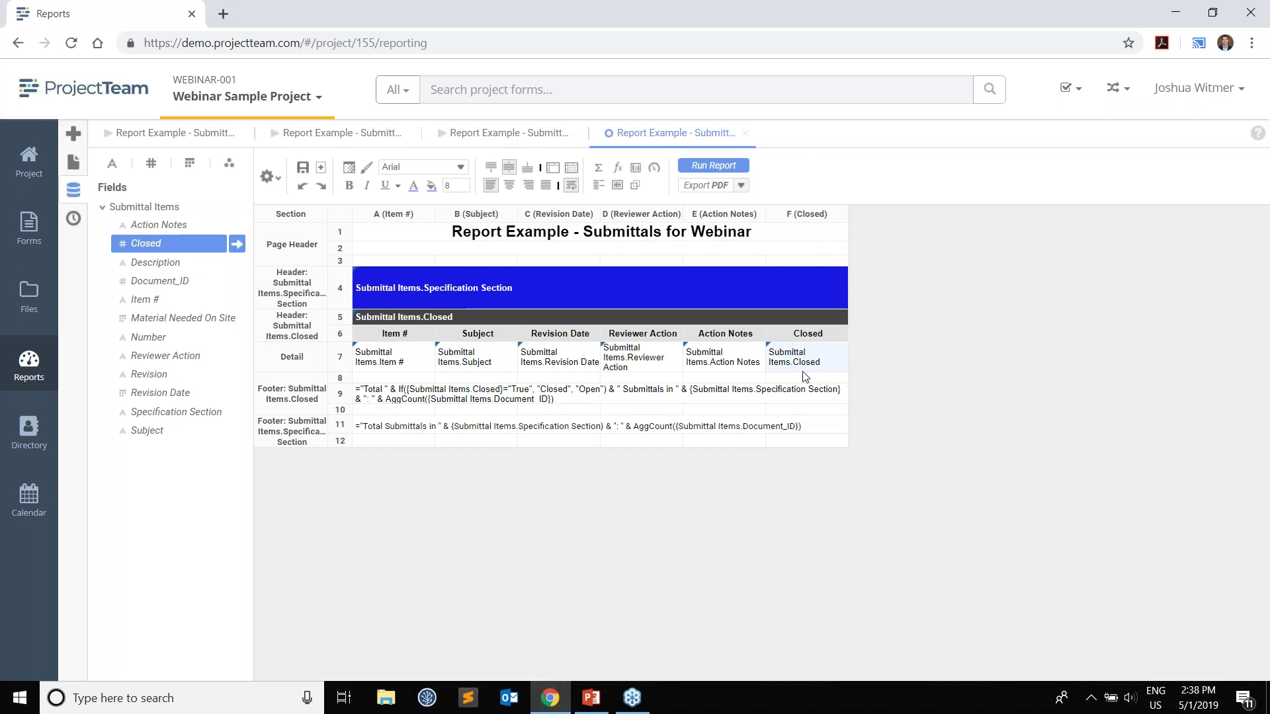
pyautogui.click(509, 185)
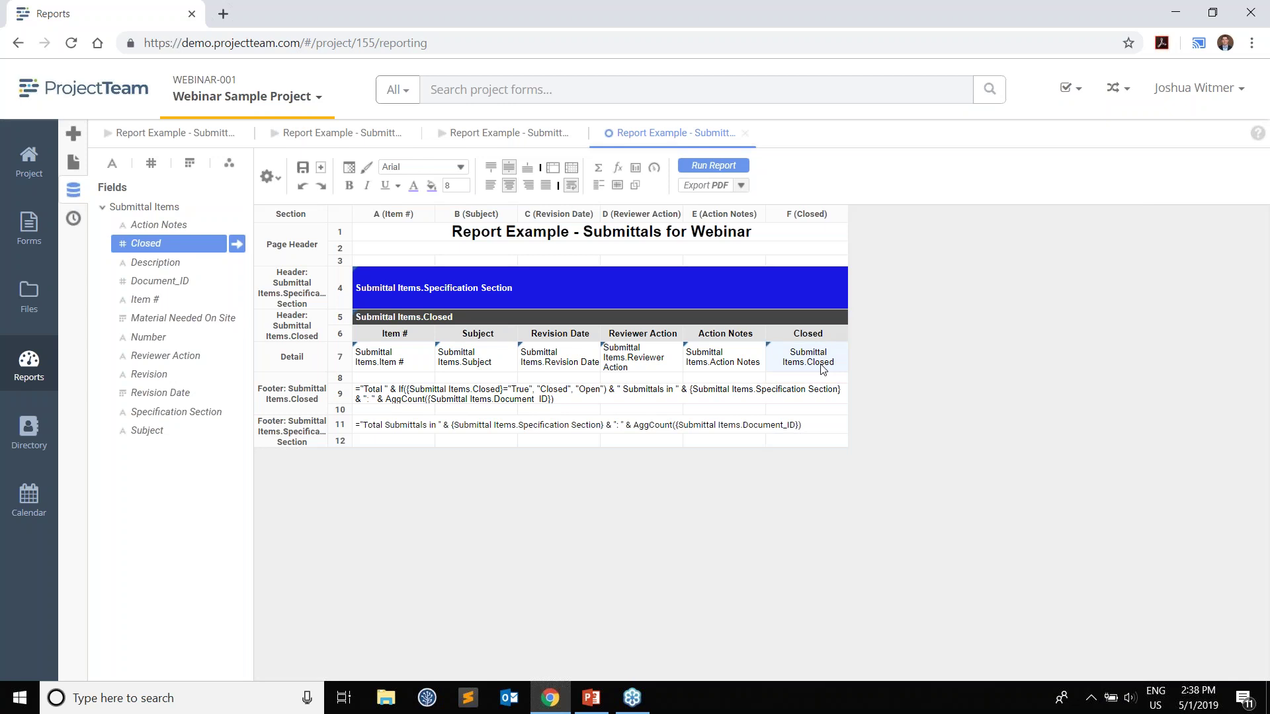
# - In the Formula Editor, replace the Closed detail cell's formula with the logical If function
pyautogui.click(618, 170)
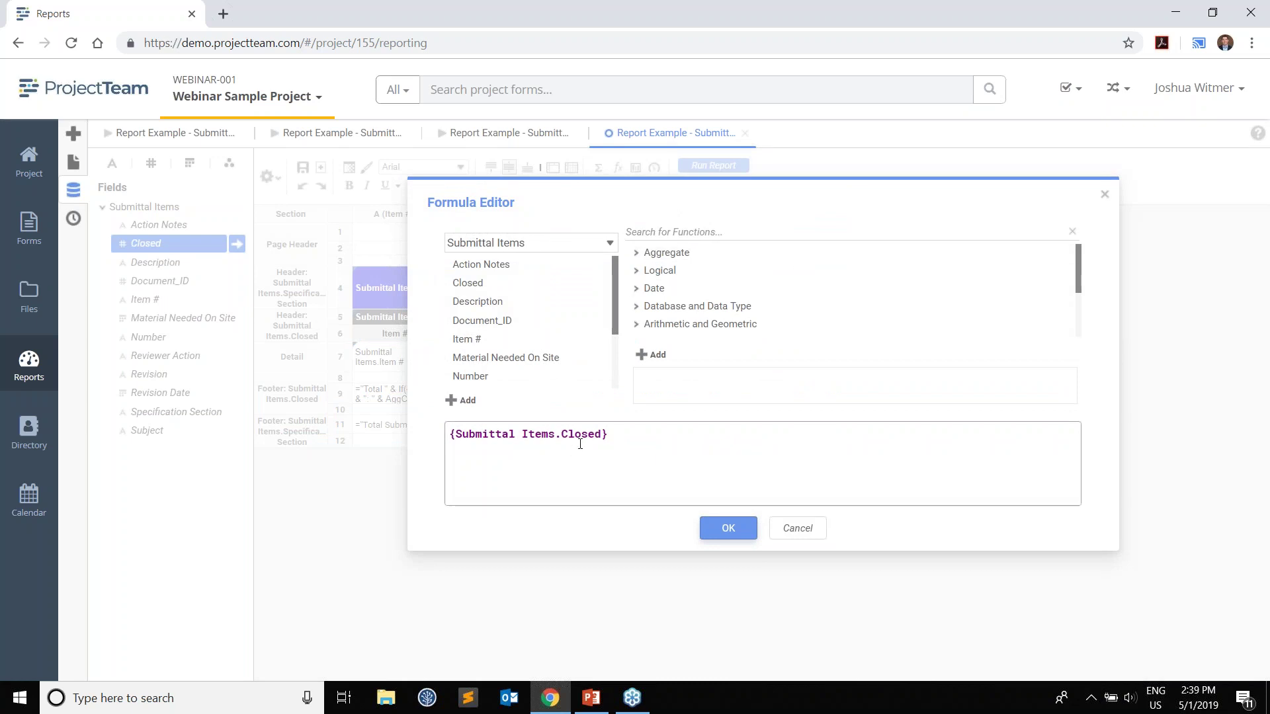
pyautogui.moveTo(666, 436); pyautogui.dragTo(448, 437)
pyautogui.press('Delete')
pyautogui.click(641, 235)
pyautogui.write('if')
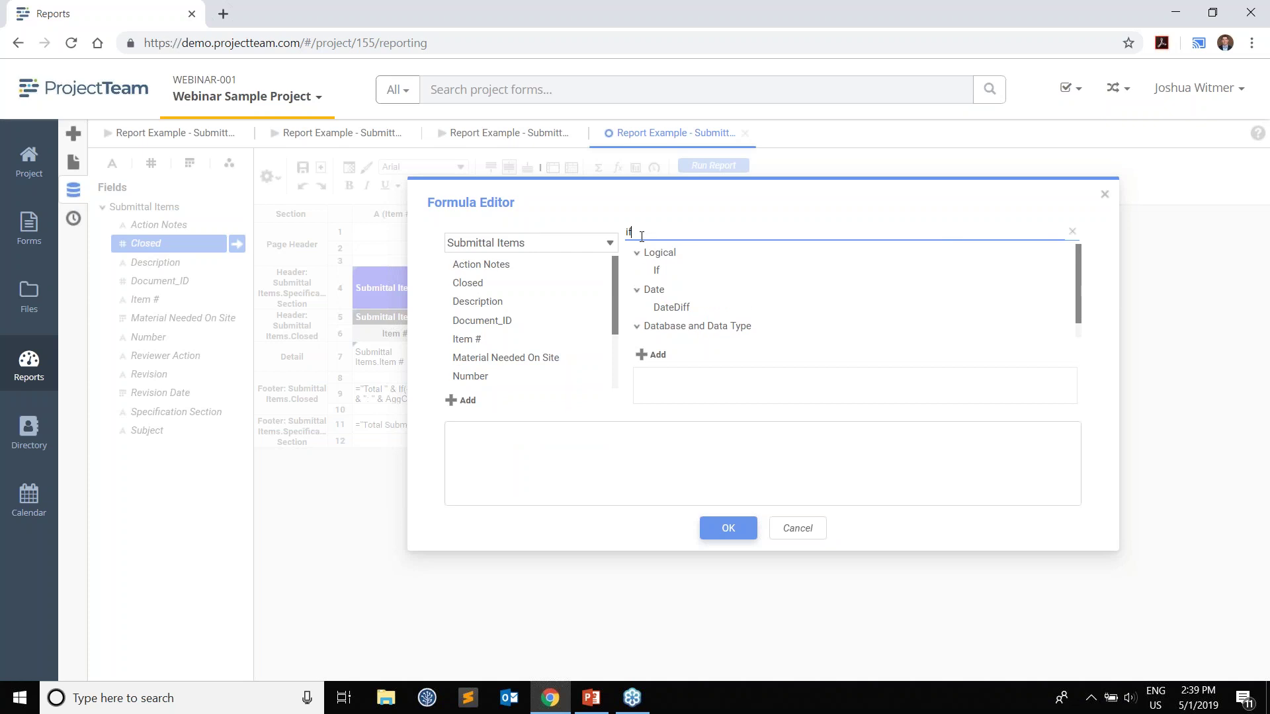
pyautogui.doubleClick(655, 270)
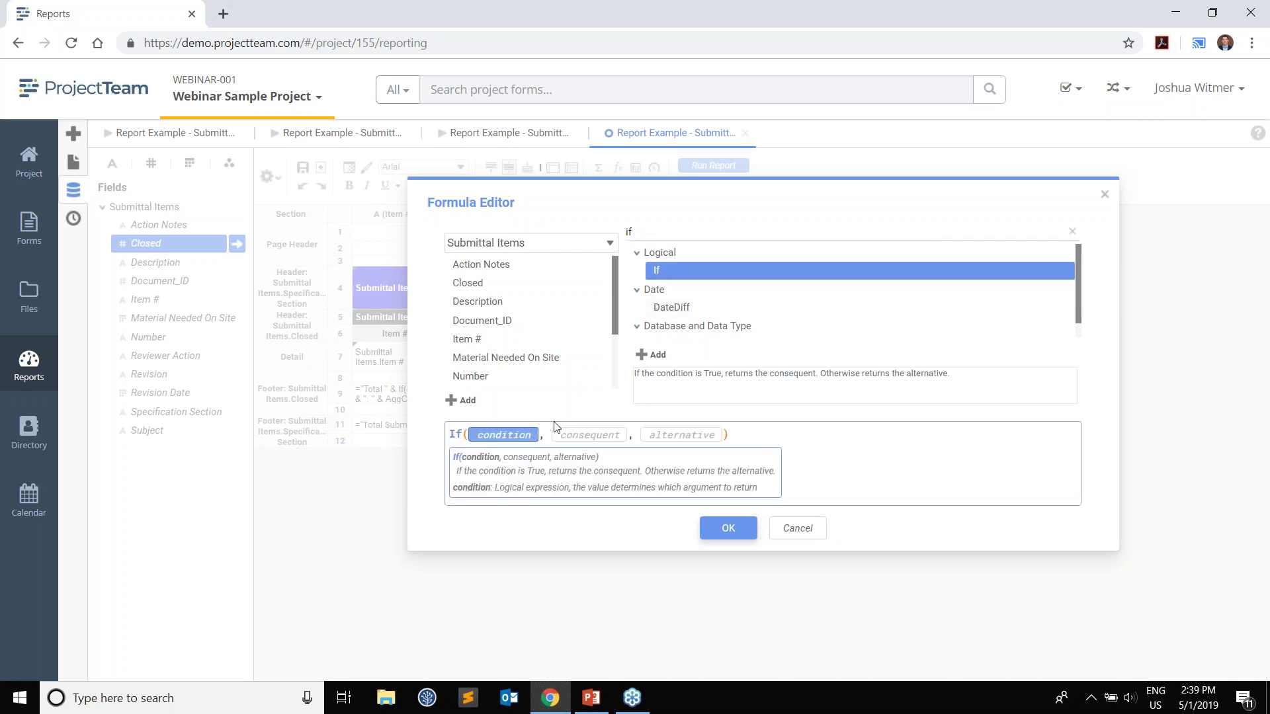
# - Complete the detail formula as If({Submittal Items.Closed}="True", "Closed", "Open")
pyautogui.doubleClick(495, 284)
pyautogui.write('="True:')
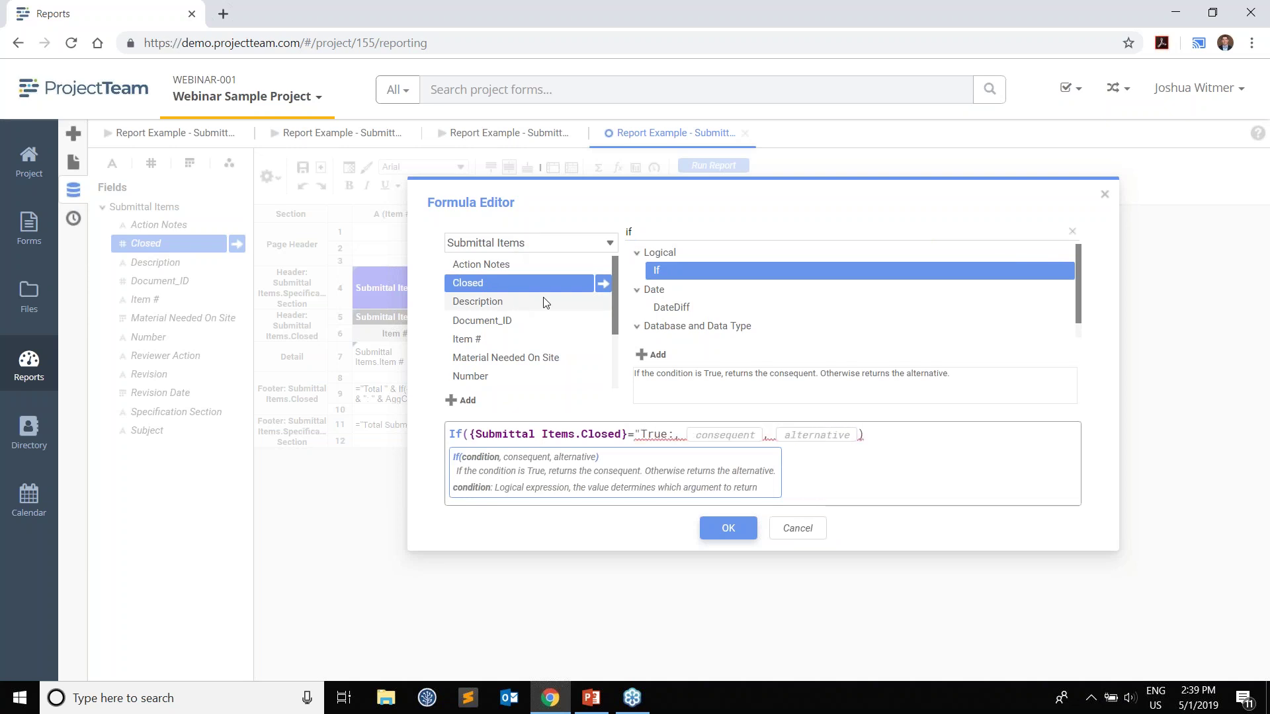
pyautogui.press('BackSpace')
pyautogui.write('"')
pyautogui.click(721, 437)
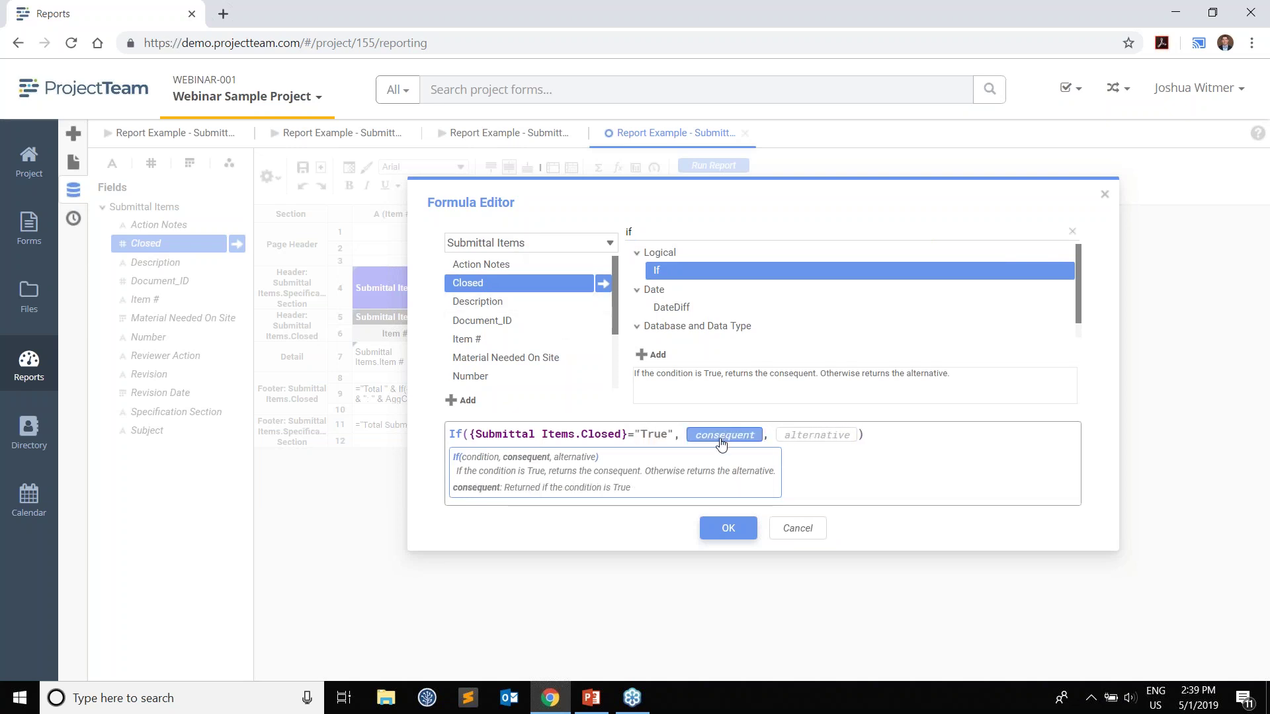
pyautogui.write('"Ope')
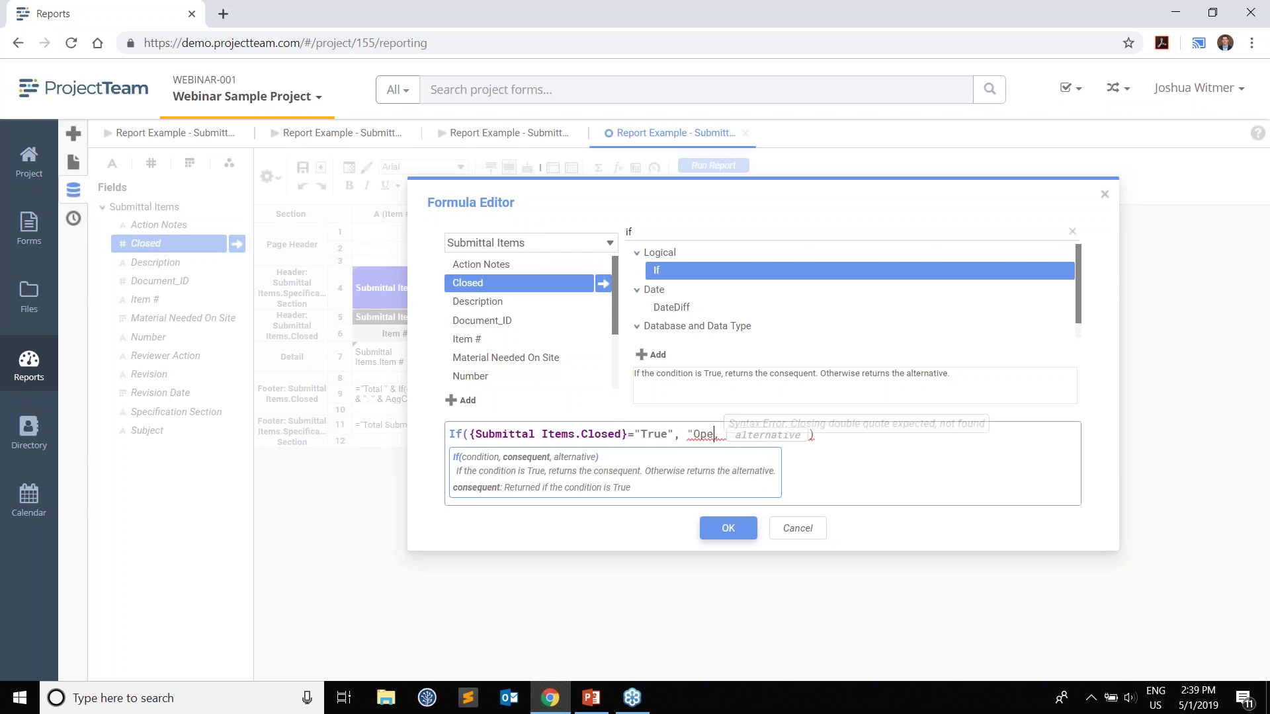
pyautogui.press('BackSpace')
pyautogui.write('Closed",')
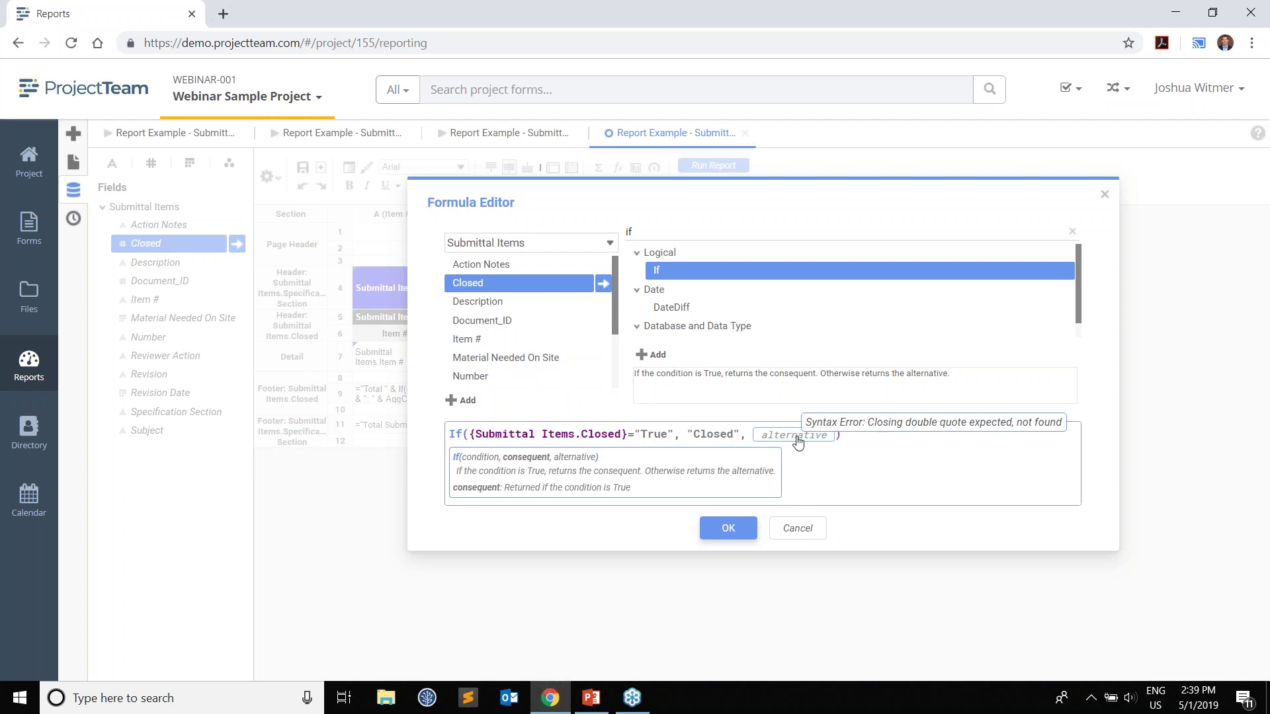
pyautogui.click(798, 437)
pyautogui.write('"Open"')
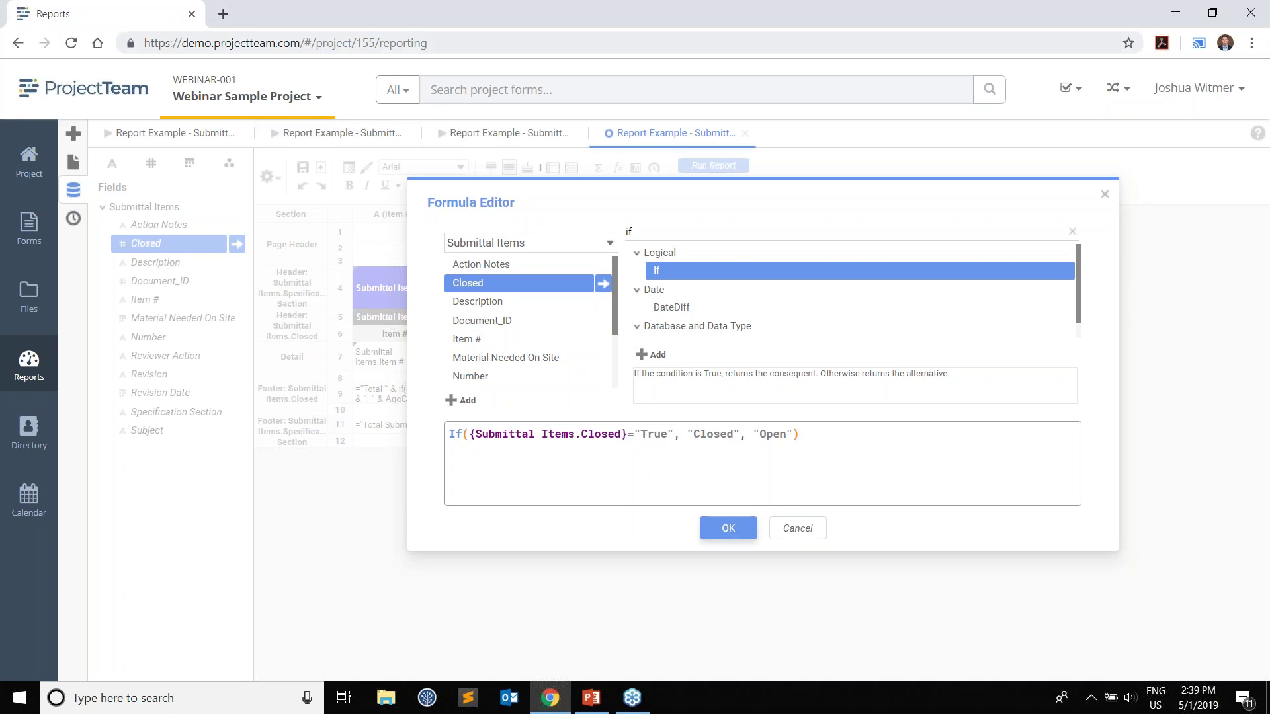
# - In a new browser tab, search for "webdings cheat cheat" and view the Icon Font Cheat Sheet on TheSpreadsheetGuru's Wingdings & Webdings page
pyautogui.click(224, 14)
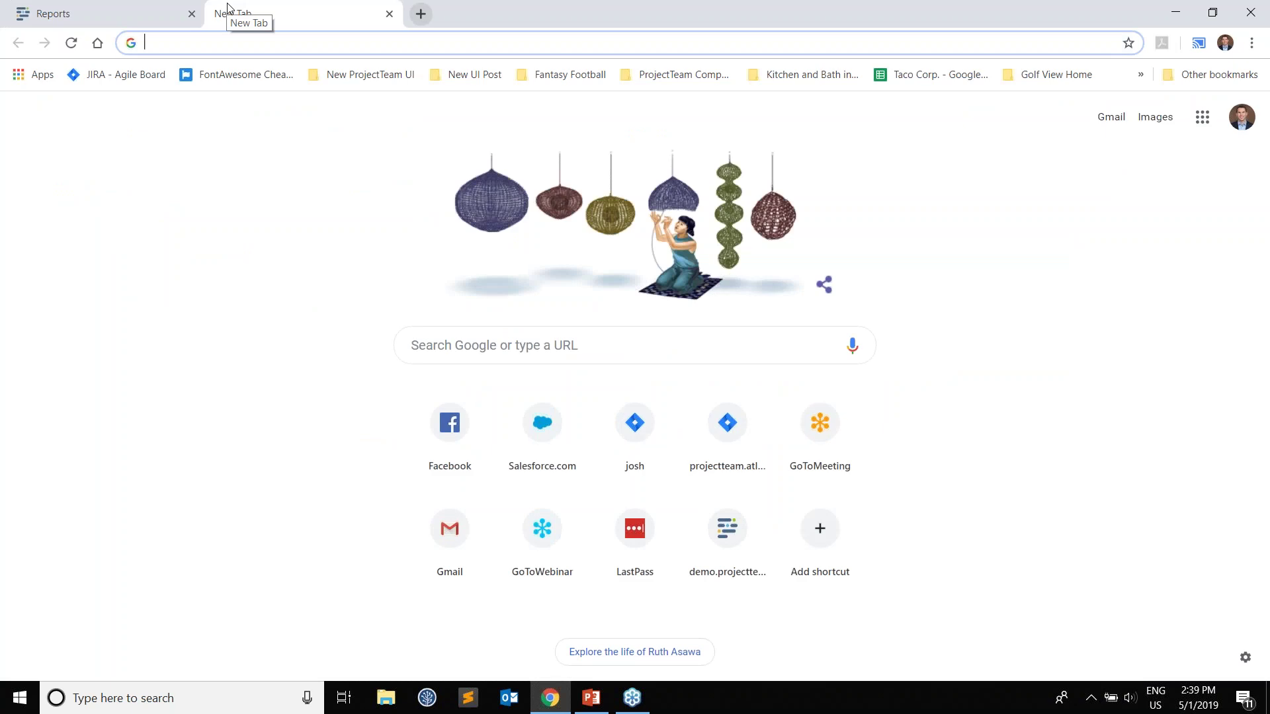
pyautogui.write('webding')
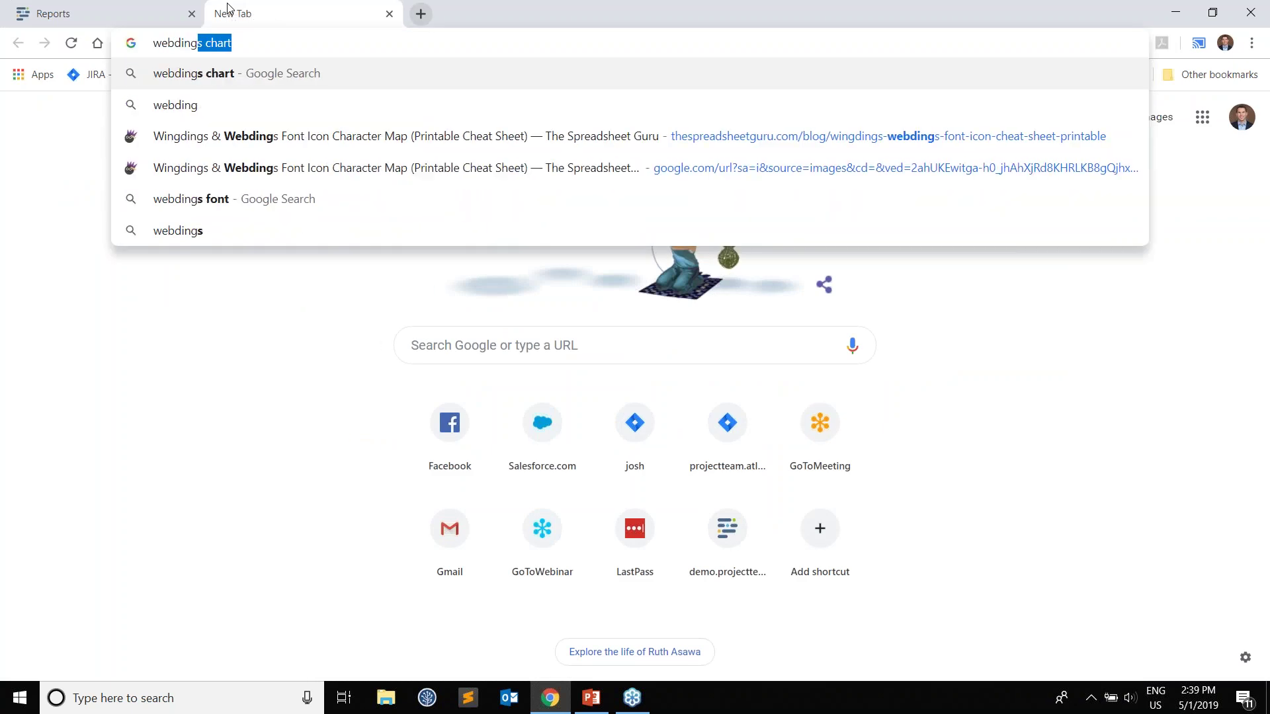
pyautogui.write('s cheat cheat')
pyautogui.press('Return')
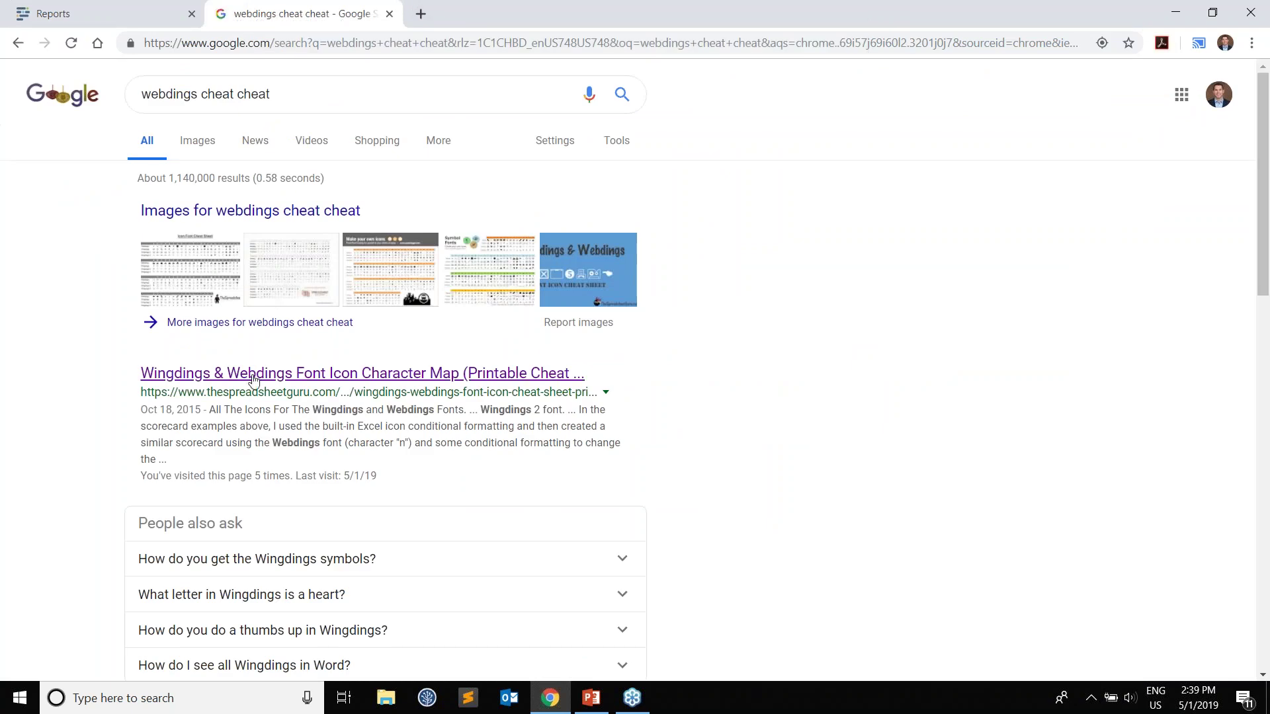
pyautogui.click(252, 371)
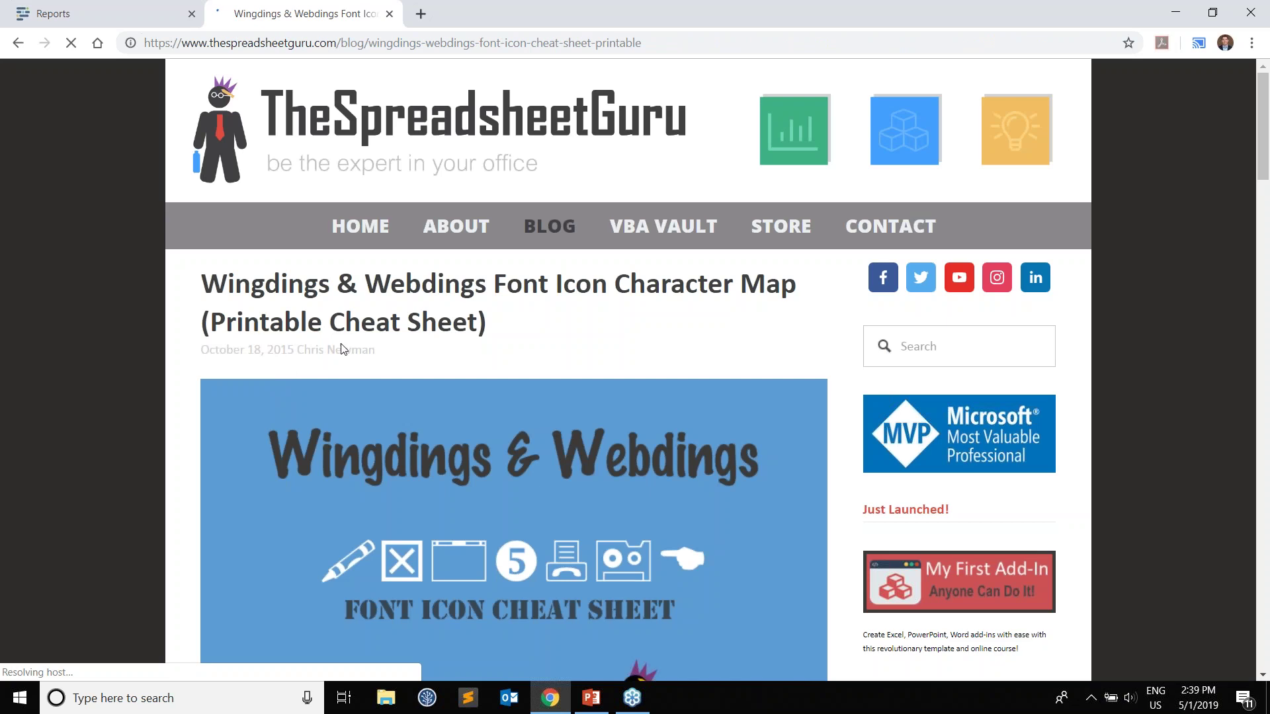
pyautogui.scroll(-5, 400, 363)
pyautogui.scroll(-6, 400, 363)
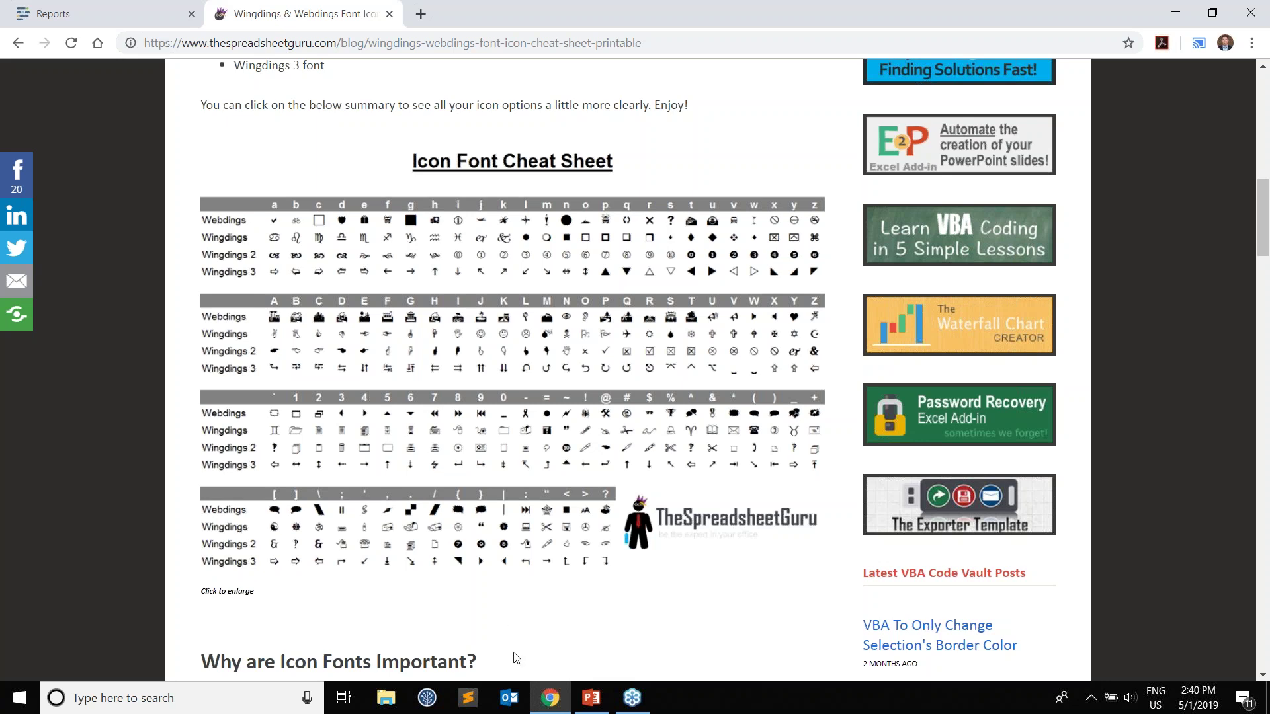
# - Back in the report's Formula Editor, change the Closed formula's results to "a" for True and "r" otherwise, then run the report
pyautogui.click(146, 11)
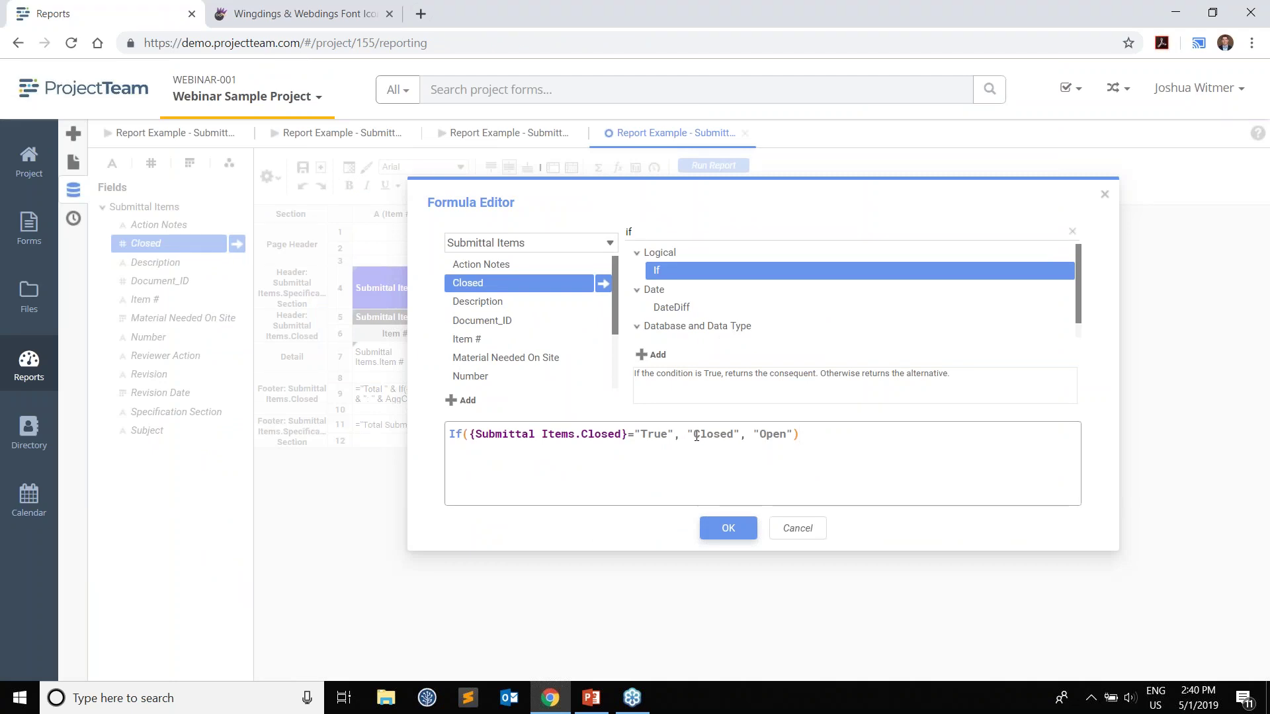
pyautogui.moveTo(695, 434); pyautogui.dragTo(735, 435)
pyautogui.click(298, 8)
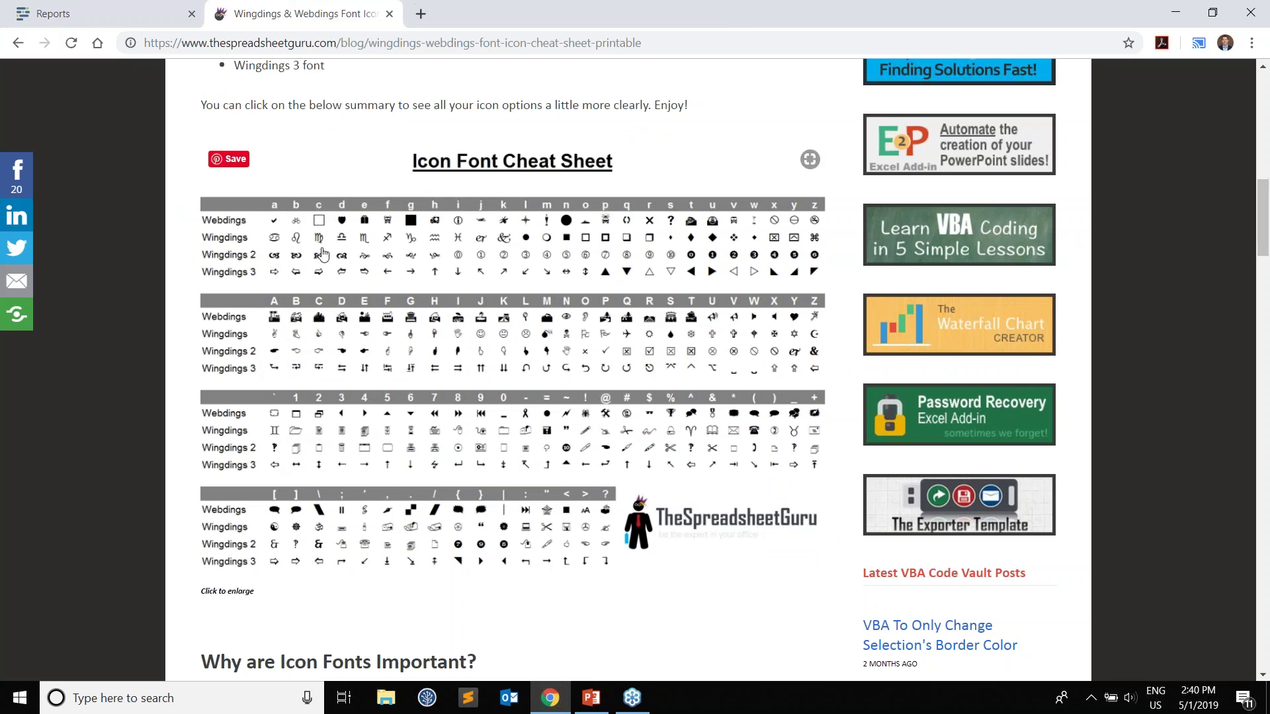
pyautogui.click(143, 16)
pyautogui.write('a')
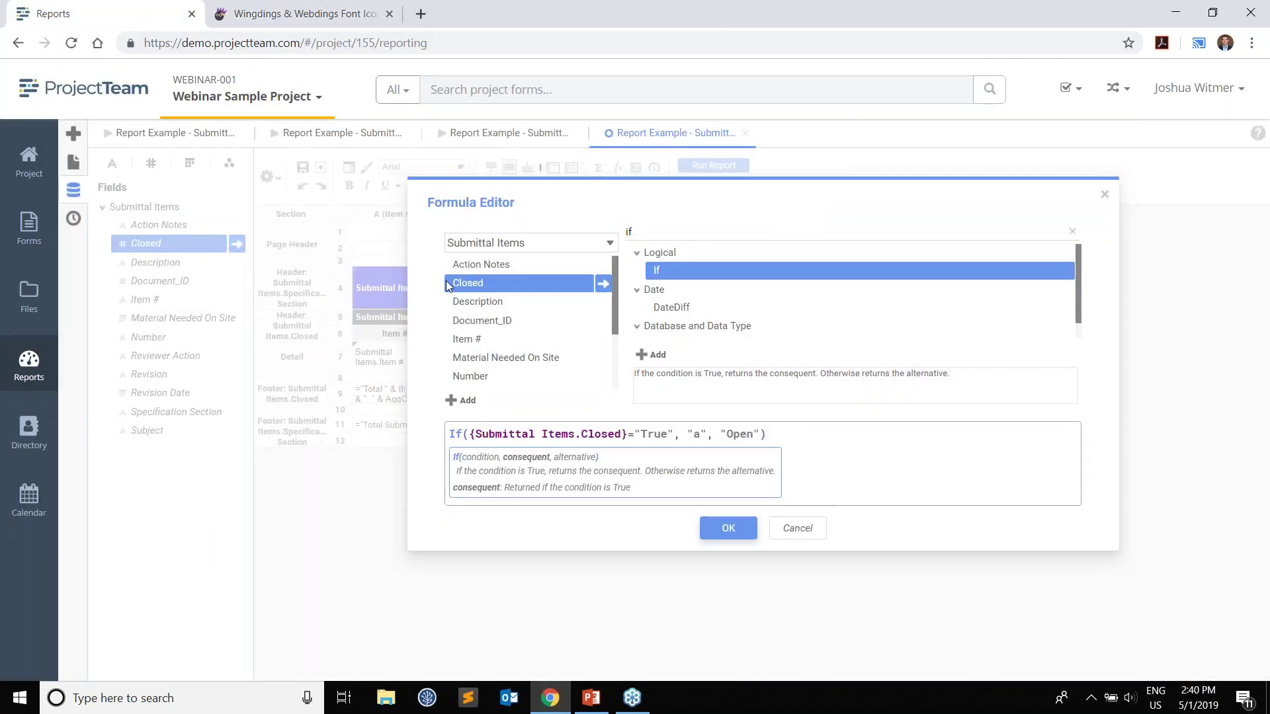
pyautogui.doubleClick(753, 434)
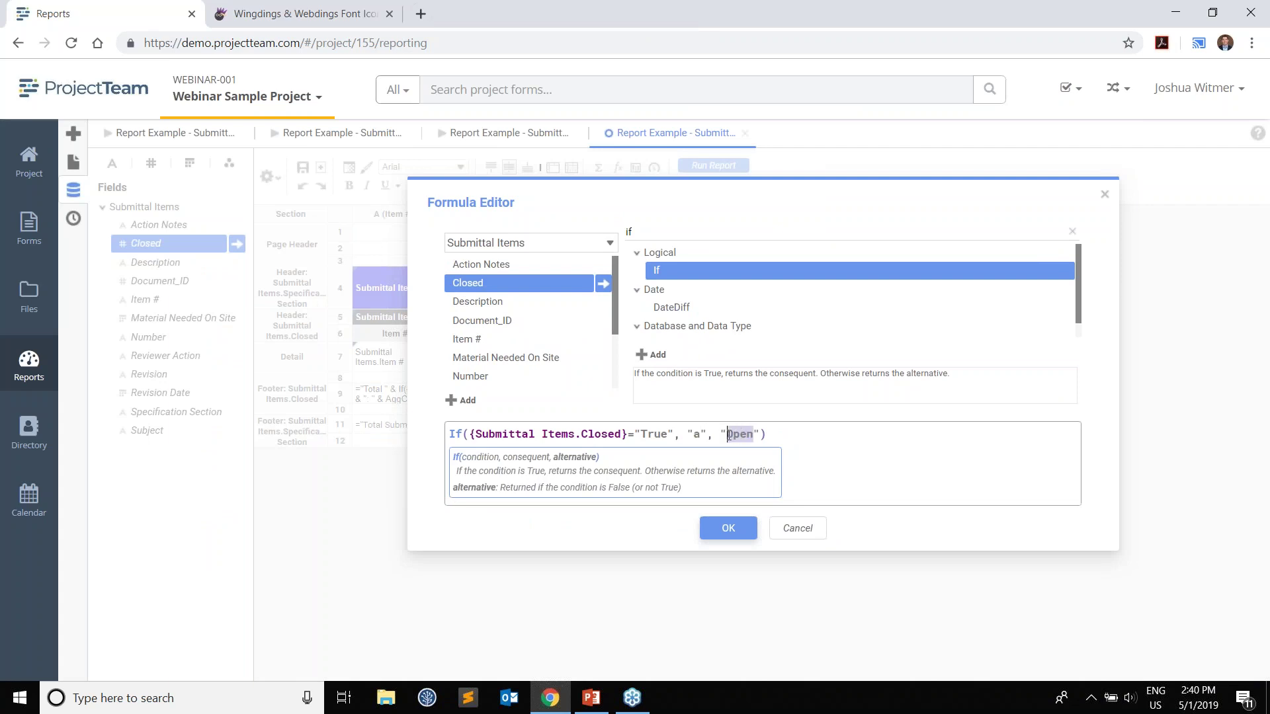
pyautogui.write('r')
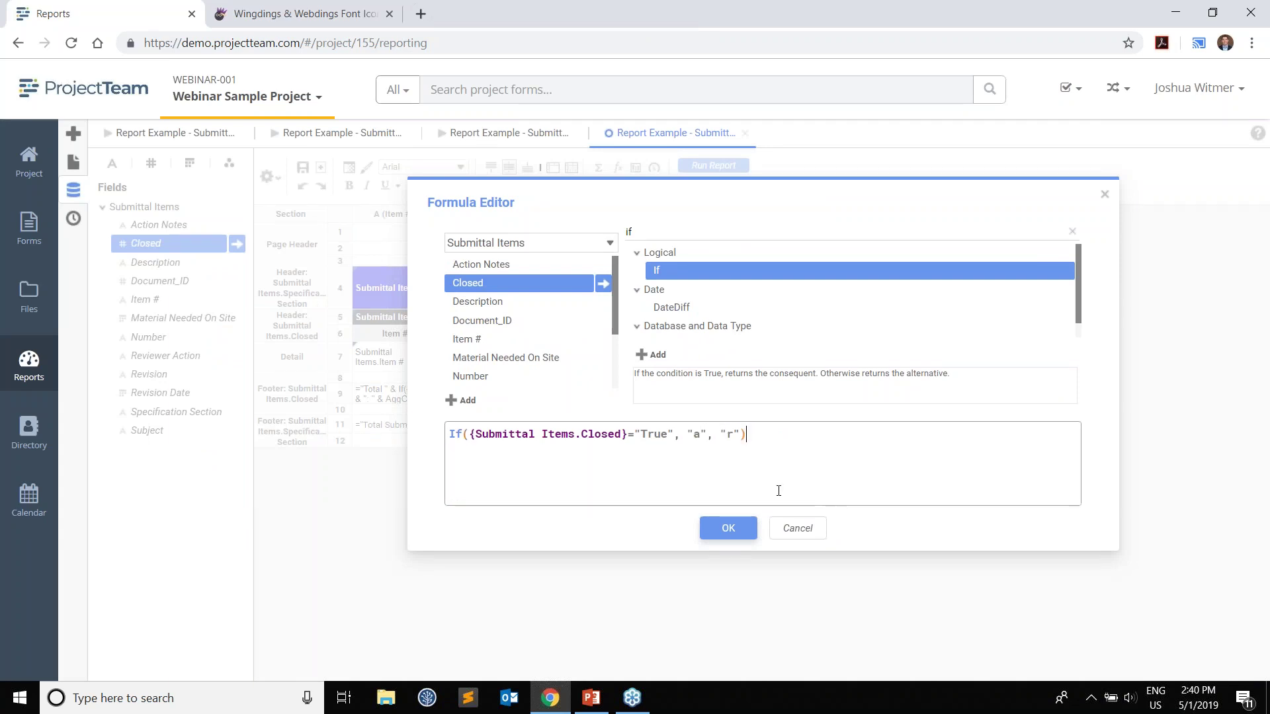
pyautogui.click(739, 536)
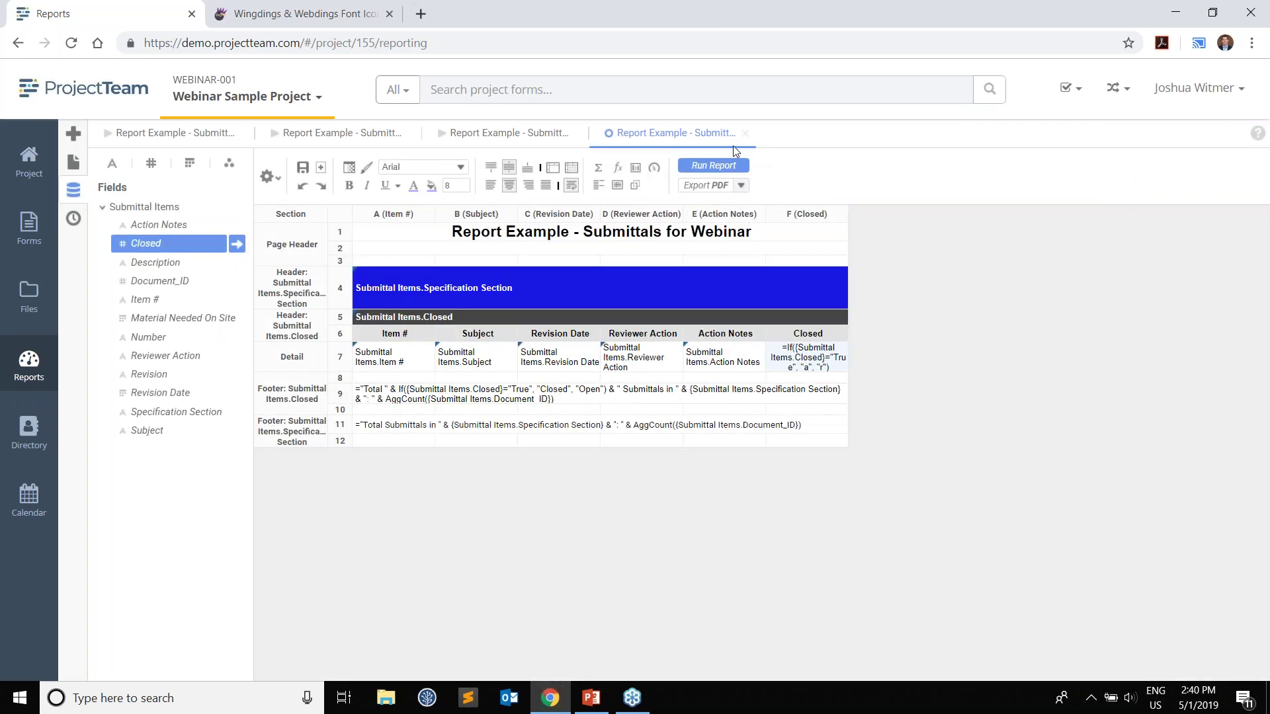
pyautogui.click(723, 169)
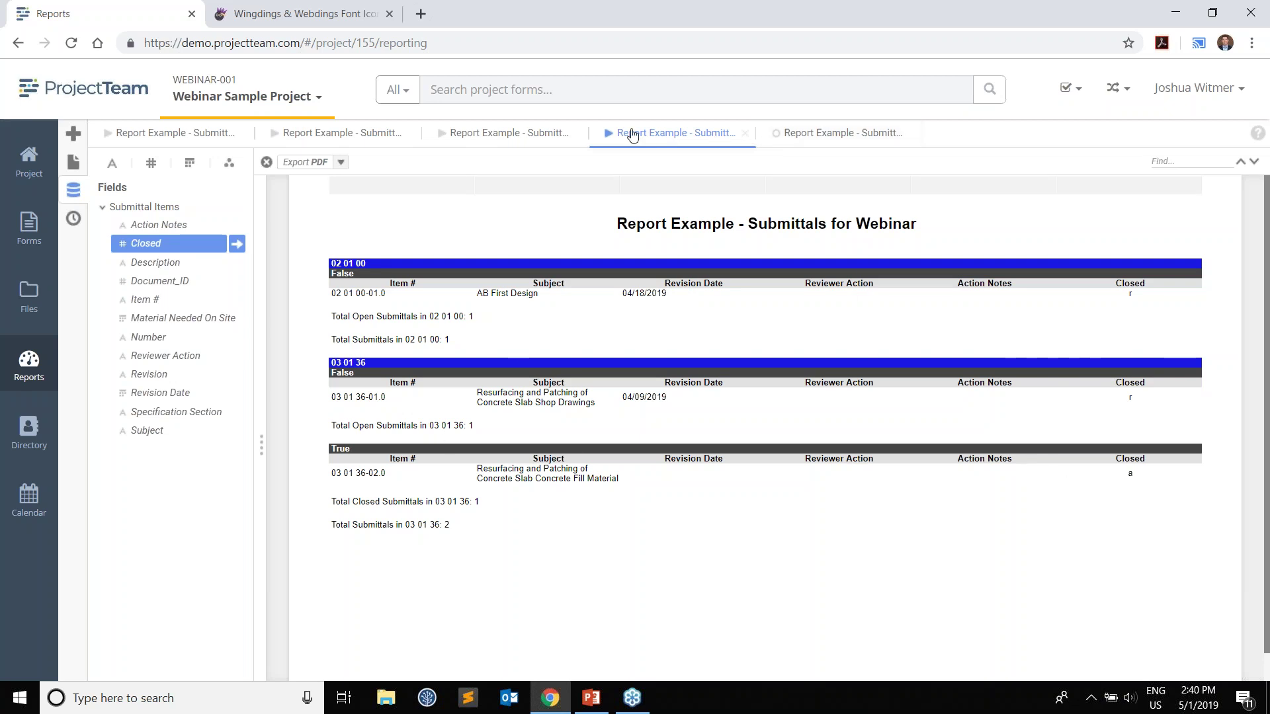
# - Return to the report design, set the Closed detail cell's font to Webdings, and run the report
pyautogui.click(836, 141)
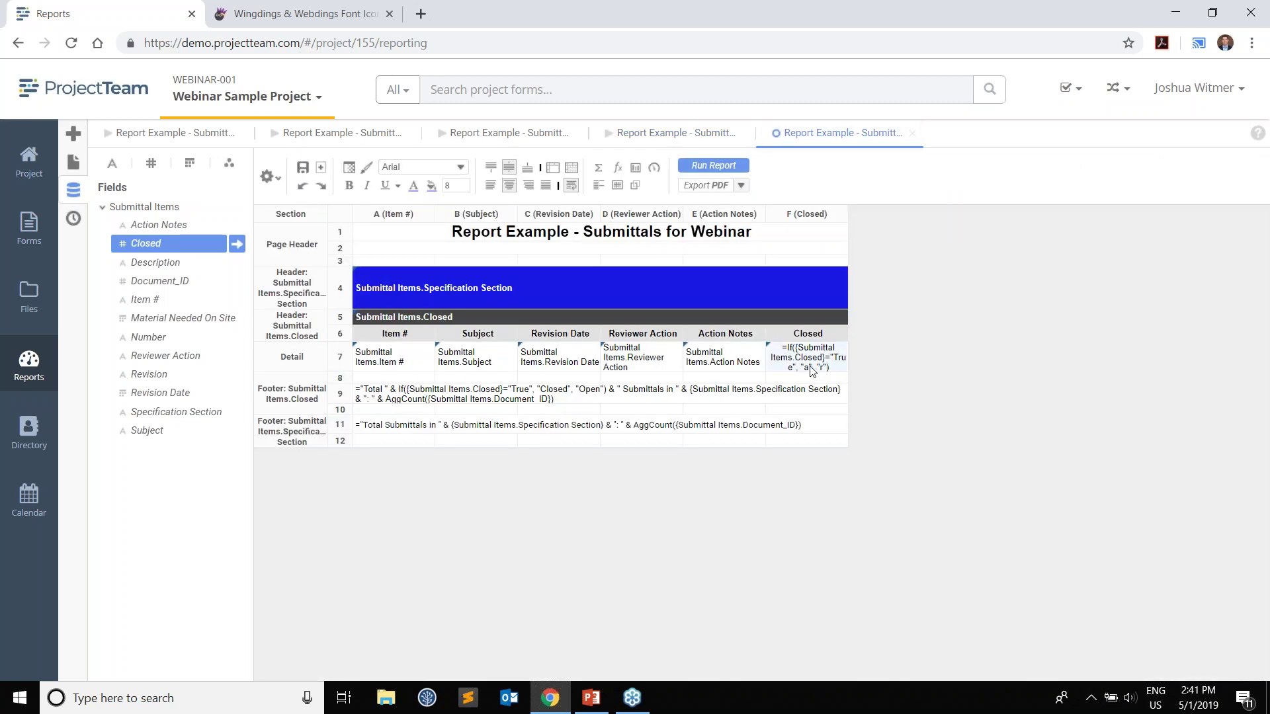
pyautogui.click(460, 169)
pyautogui.moveTo(607, 189); pyautogui.dragTo(607, 420)
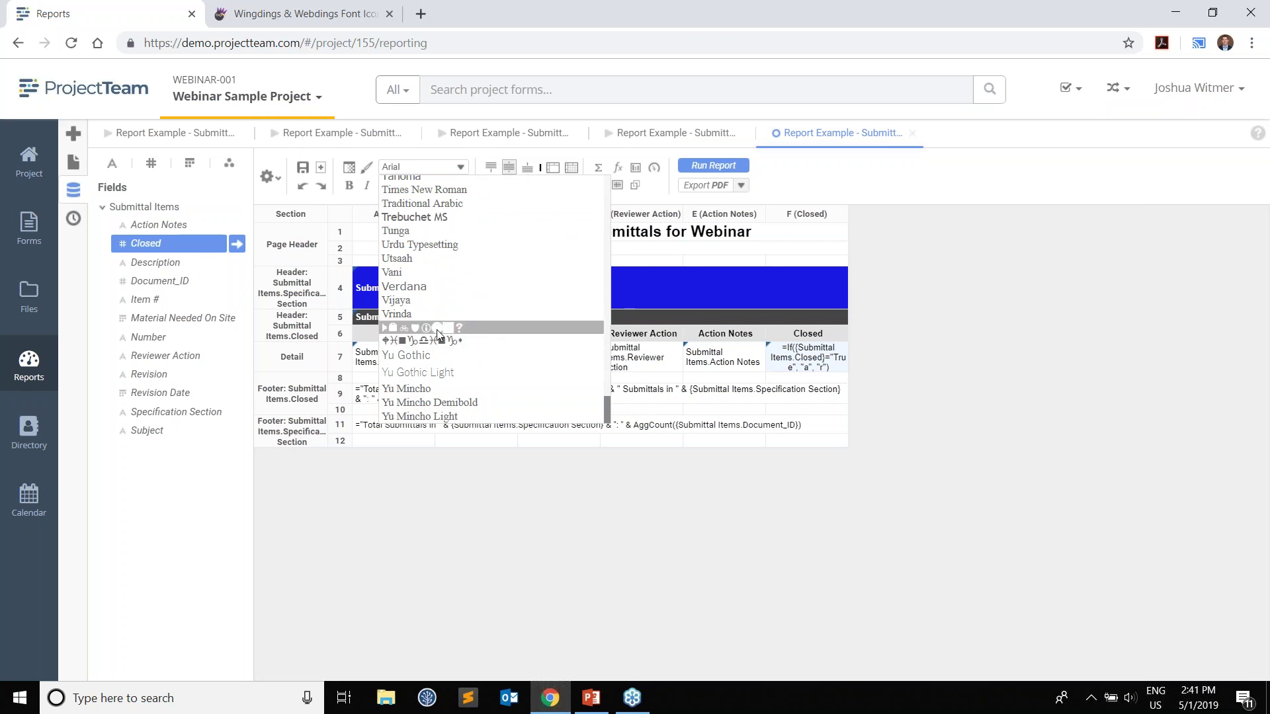
pyautogui.scroll(1, 423, 339)
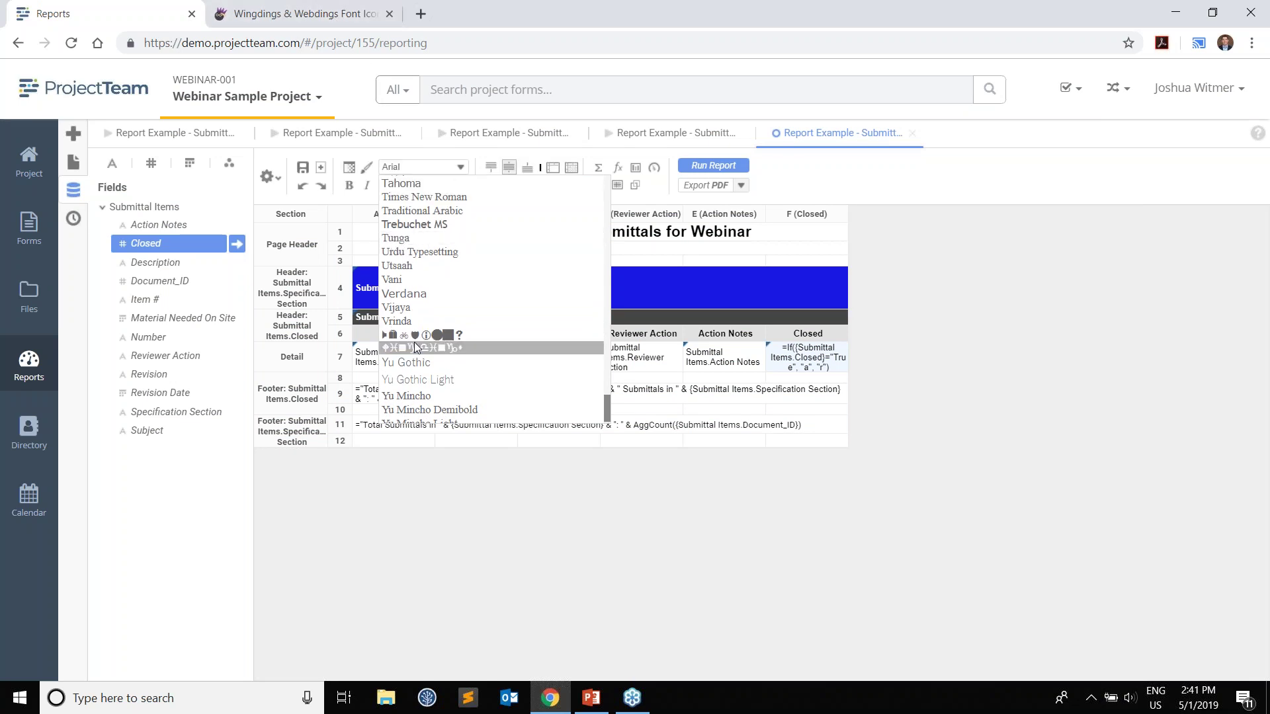
pyautogui.click(417, 336)
pyautogui.click(713, 165)
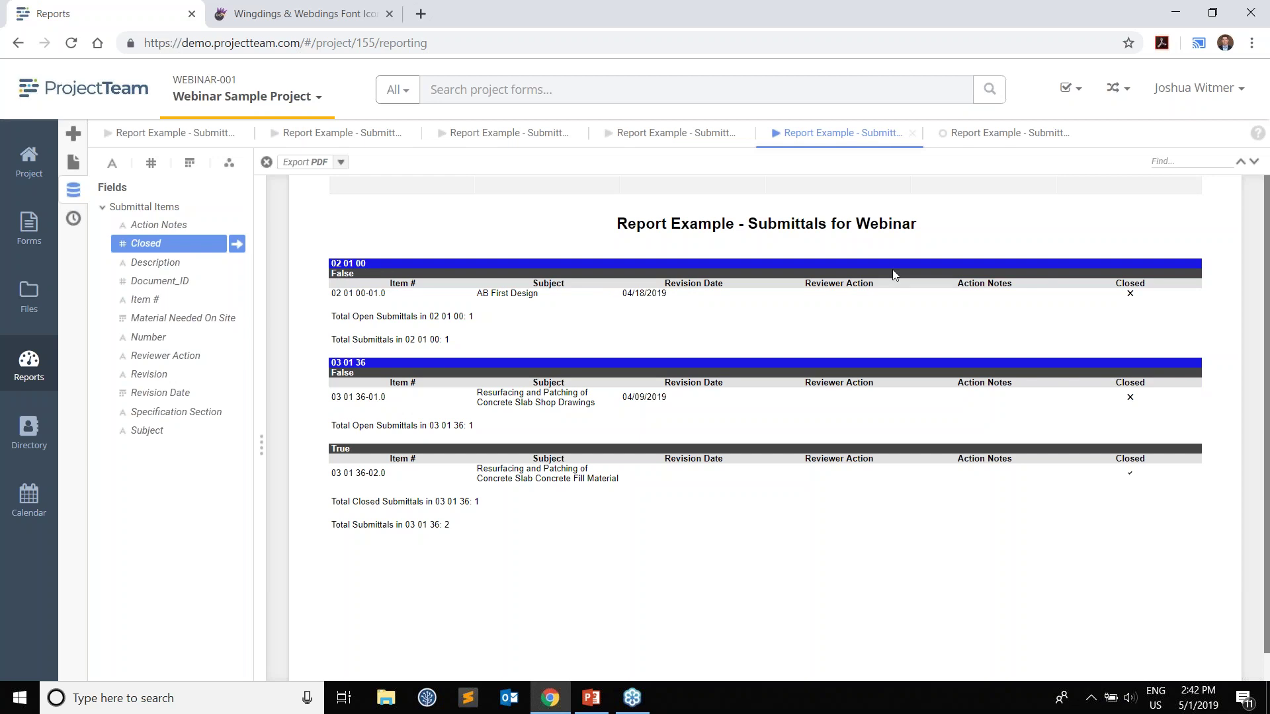
# - Return to the report design and add Projects to the report categories
pyautogui.click(979, 135)
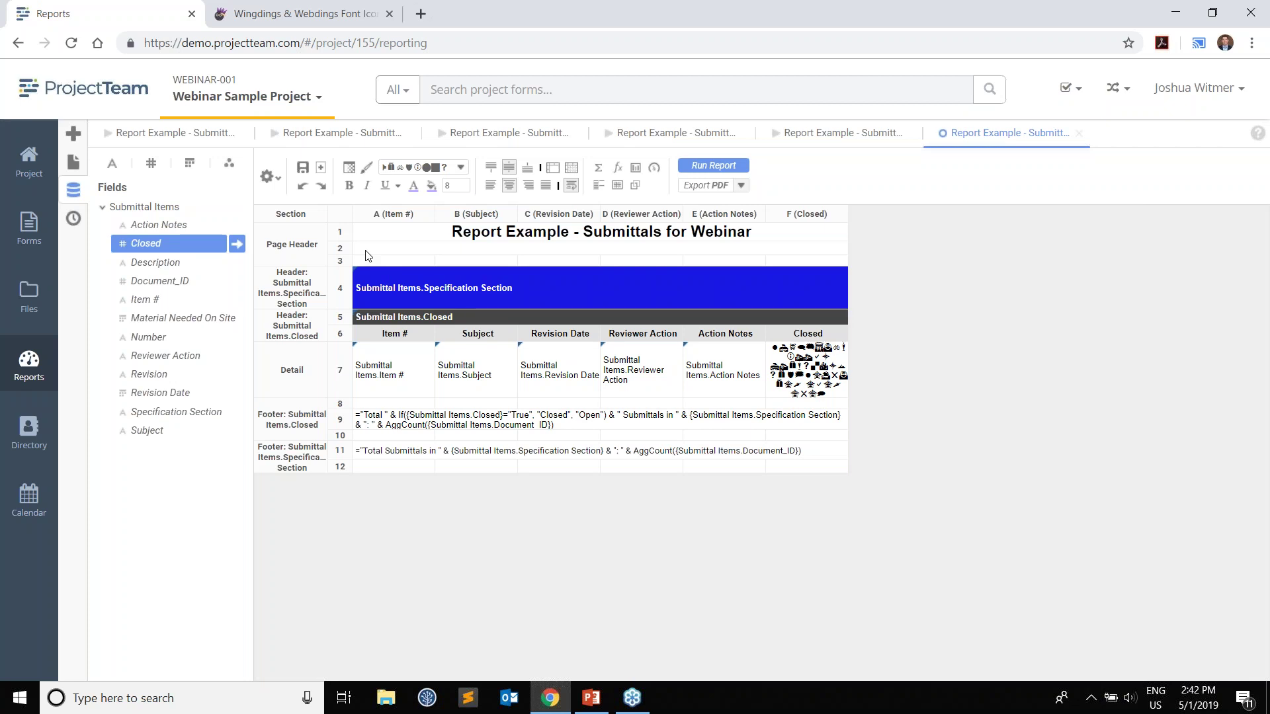
pyautogui.click(274, 183)
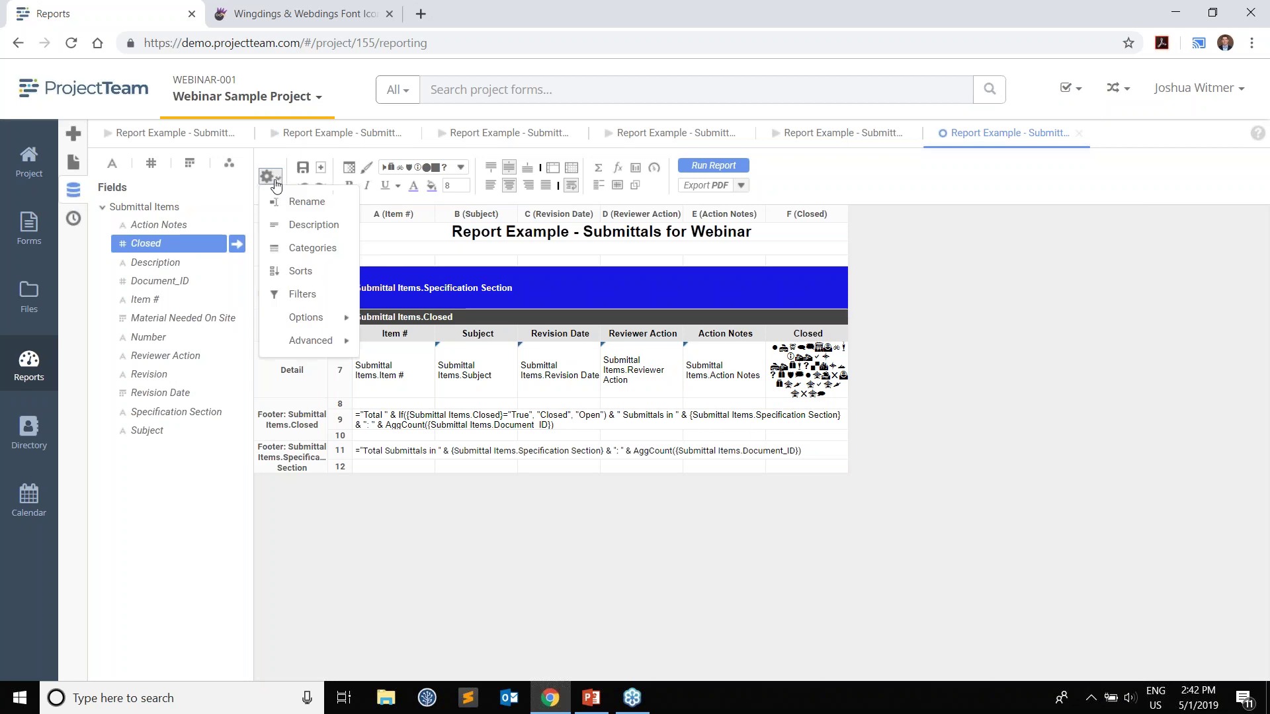
pyautogui.click(313, 249)
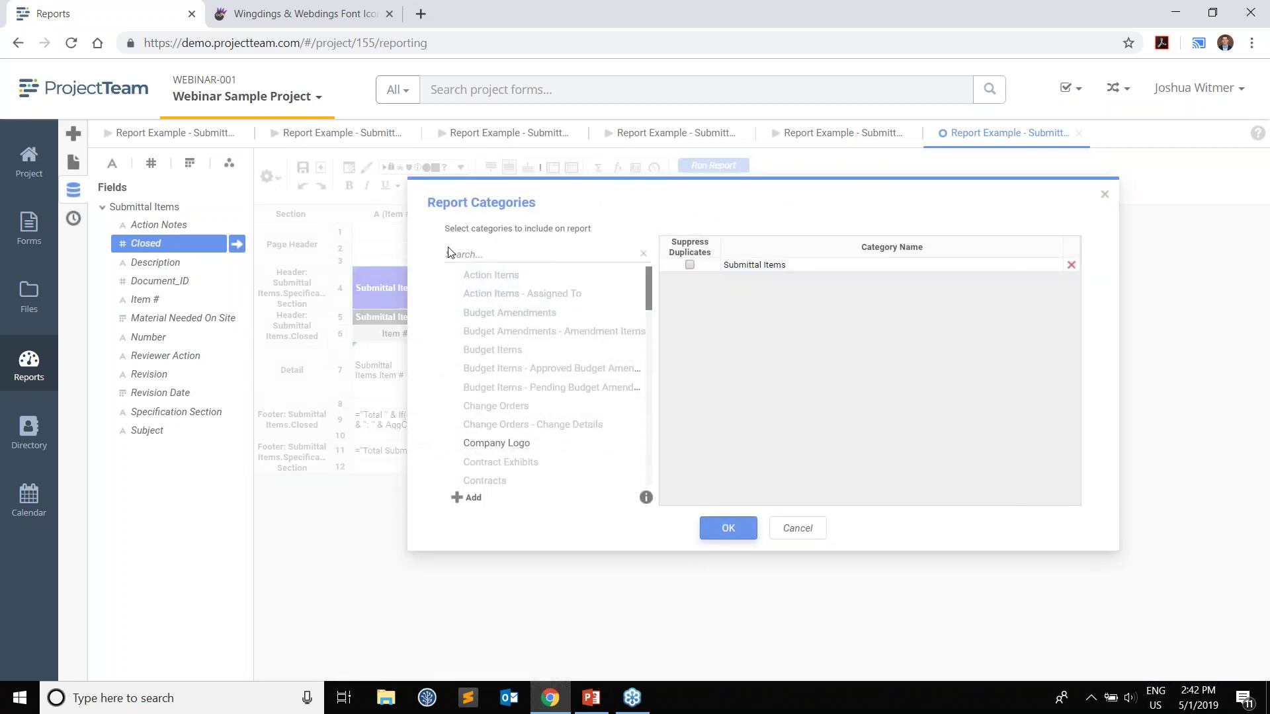
pyautogui.click(496, 258)
pyautogui.write('spec')
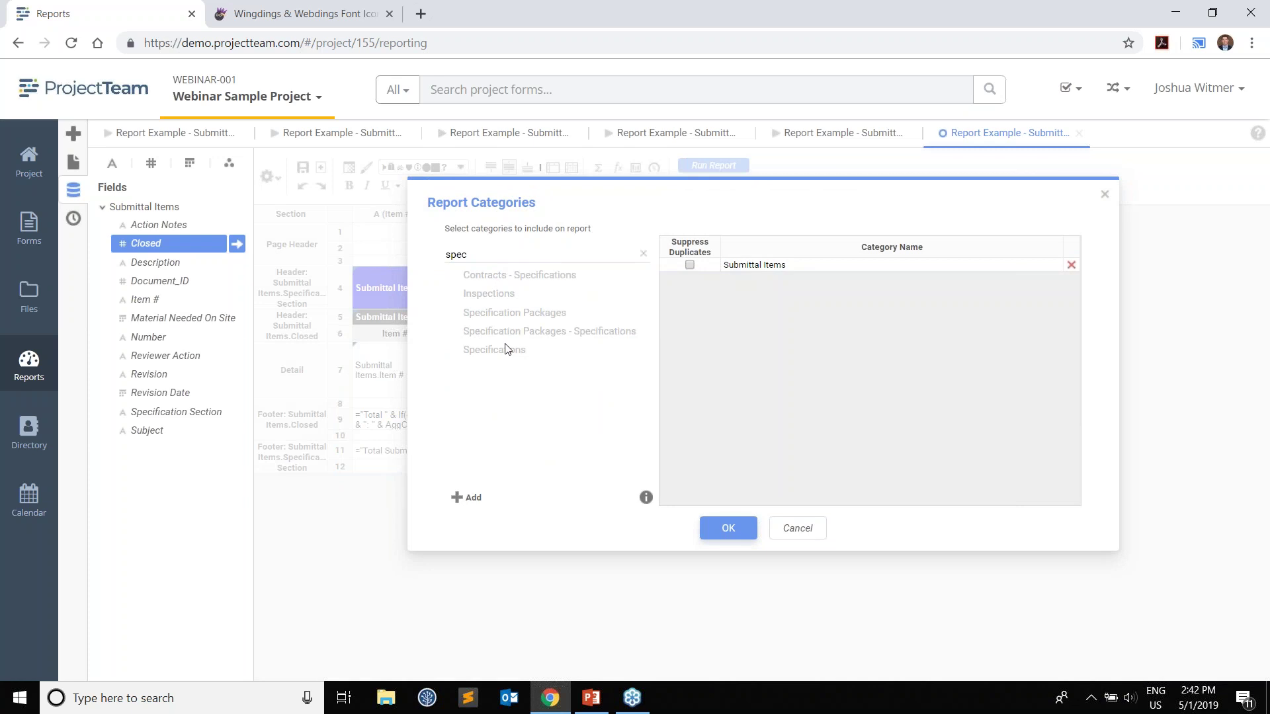
pyautogui.moveTo(488, 255); pyautogui.dragTo(368, 258)
pyautogui.write('pro')
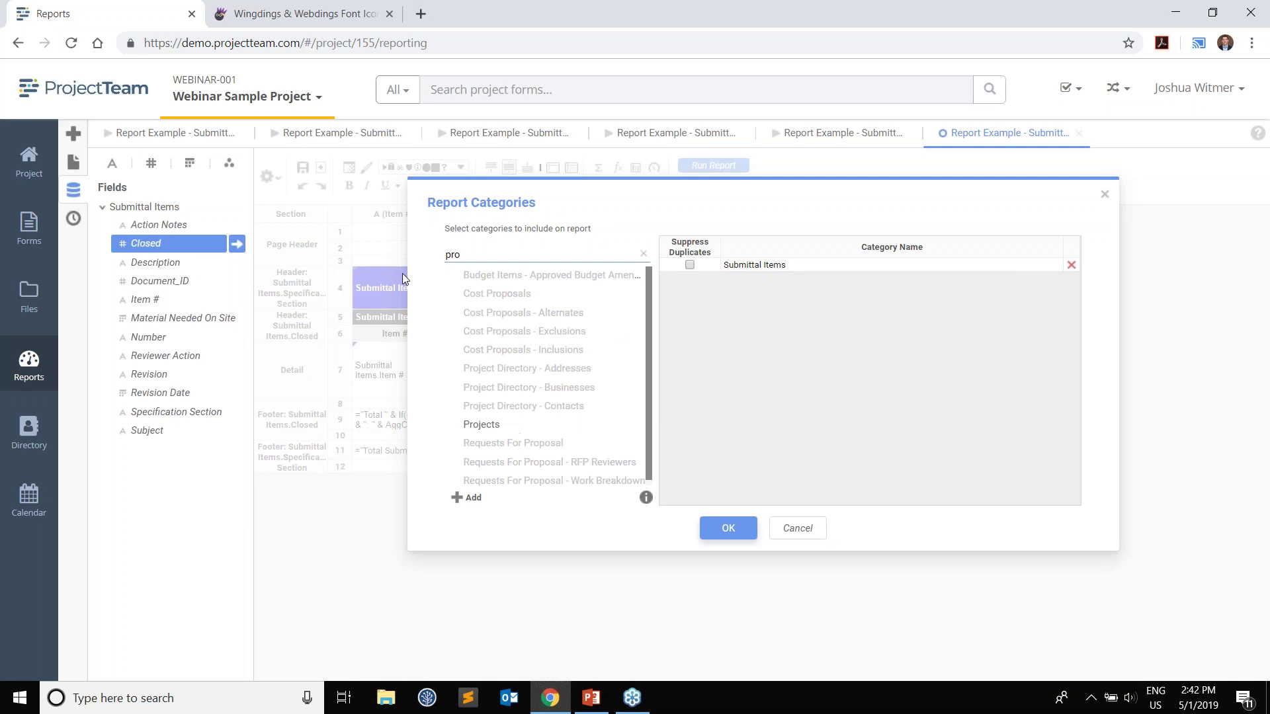
pyautogui.doubleClick(510, 428)
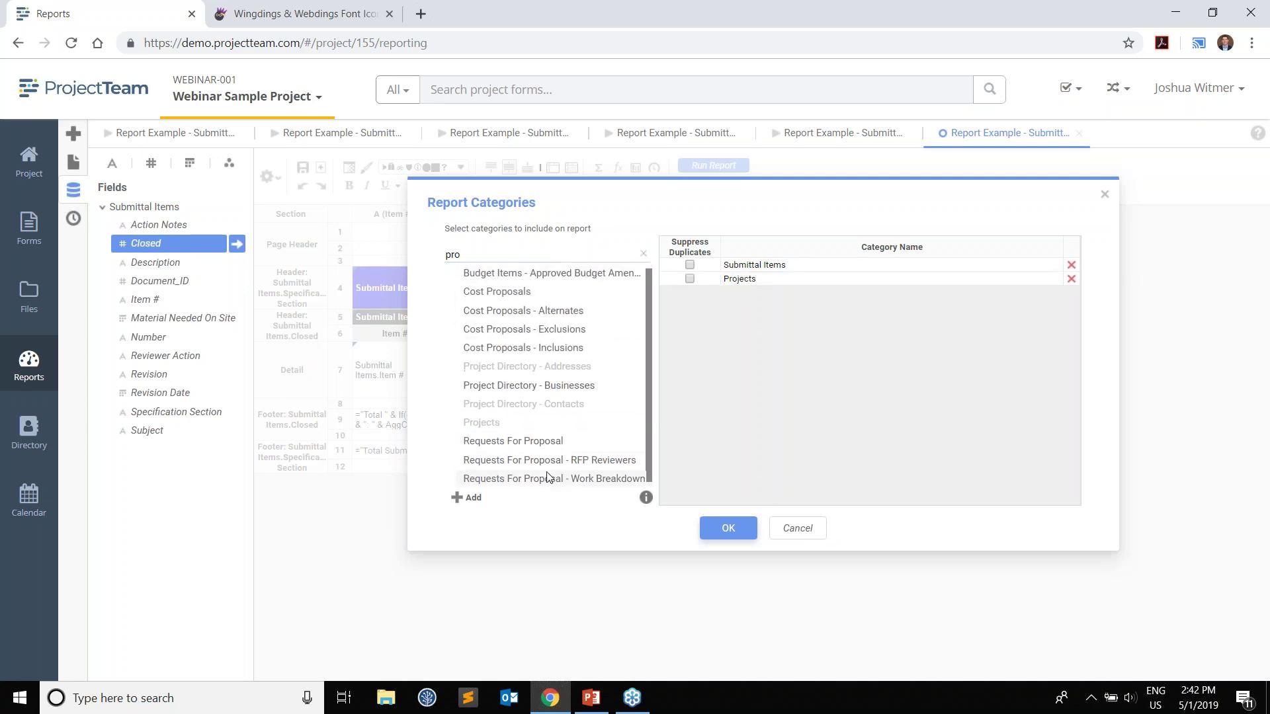
# - Add the Specifications category to the report and apply the category selection
pyautogui.moveTo(510, 249); pyautogui.dragTo(390, 248)
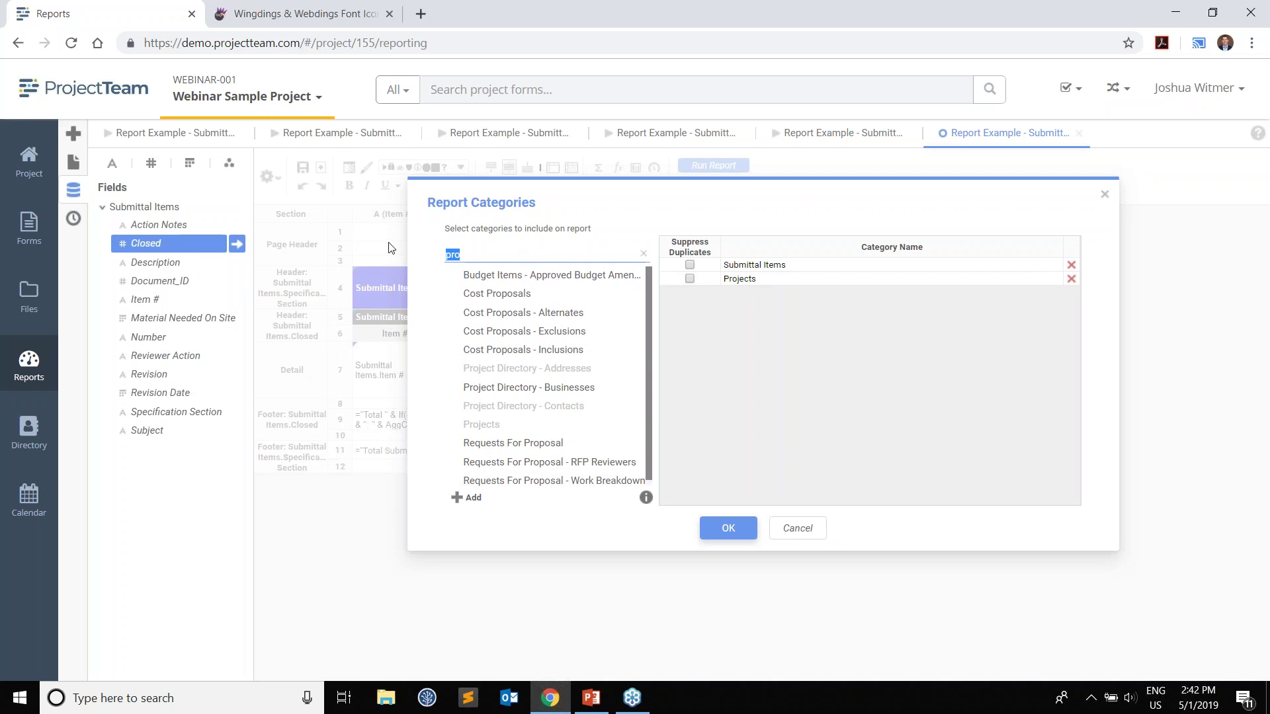
pyautogui.write('spe')
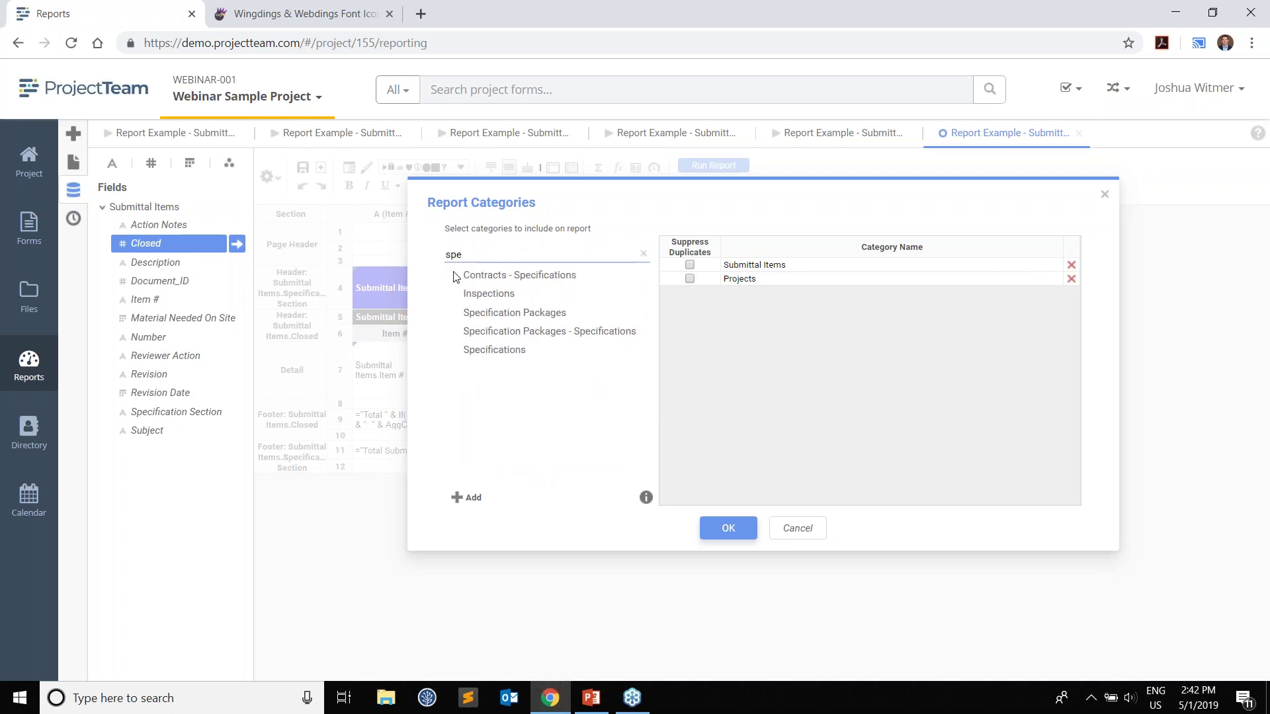
pyautogui.click(503, 350)
pyautogui.click(643, 350)
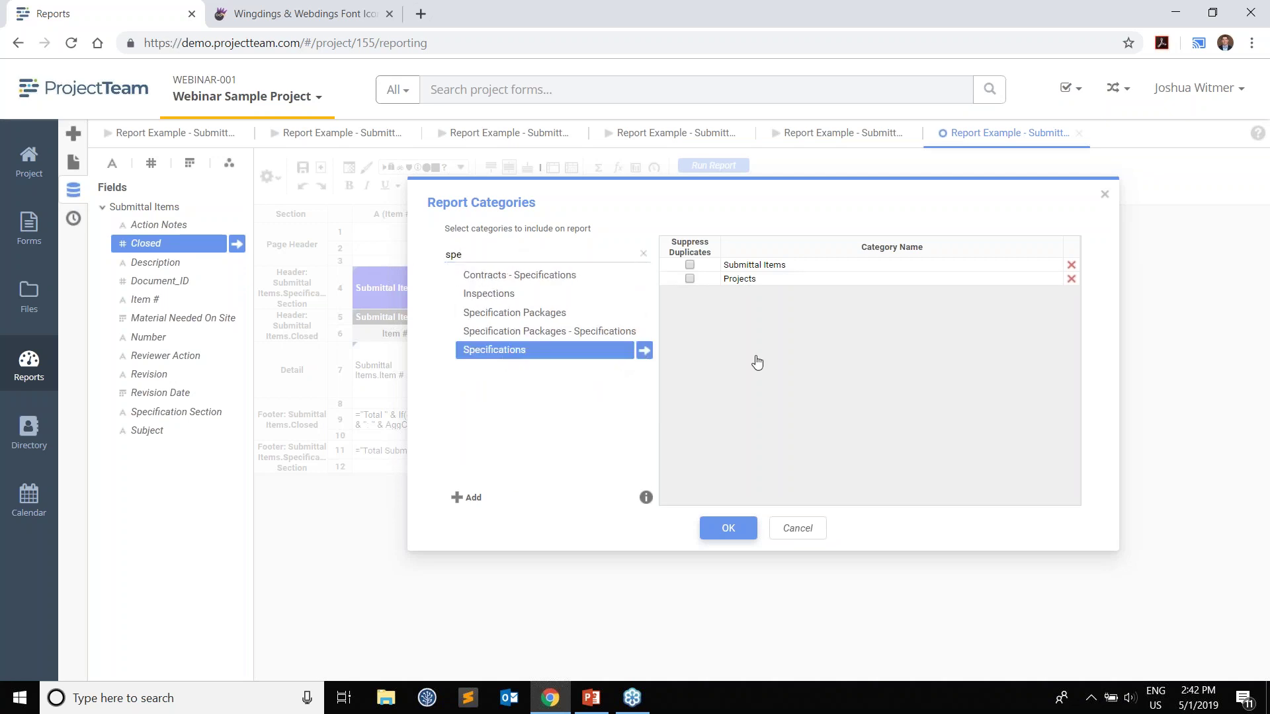
pyautogui.click(730, 529)
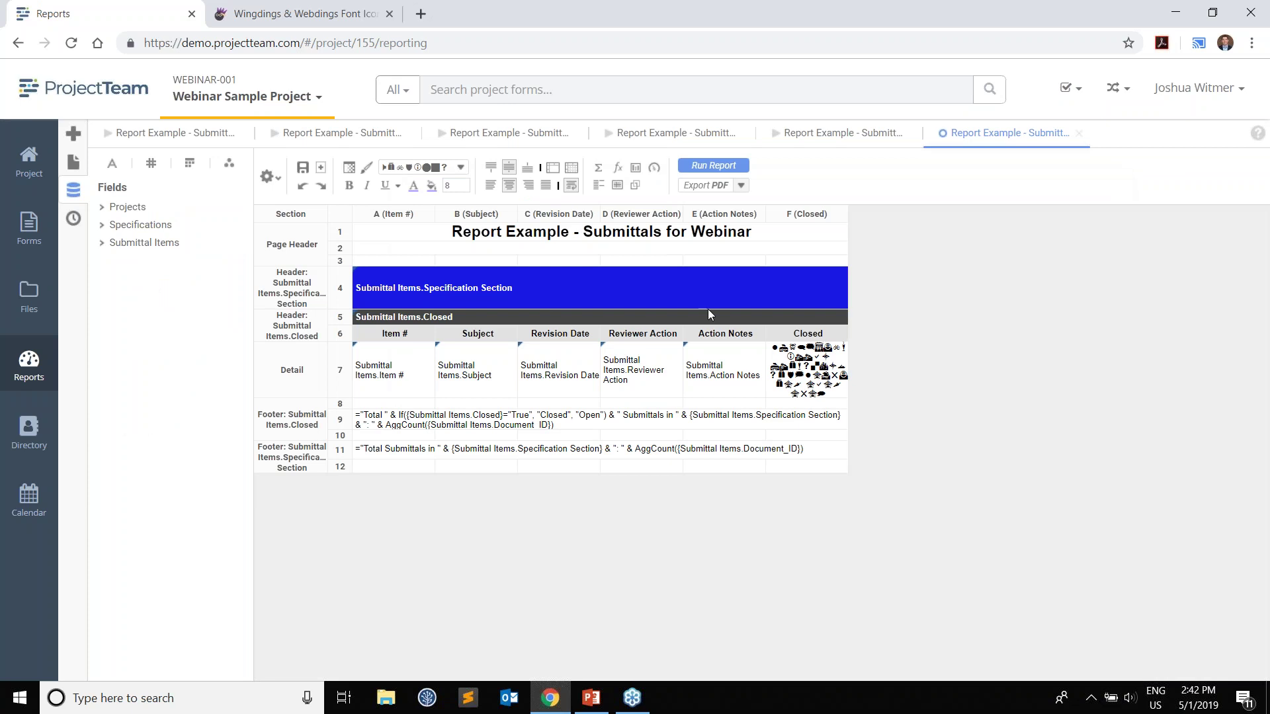
# - Run the report with the added categories, then close every report tab except the design
pyautogui.click(721, 173)
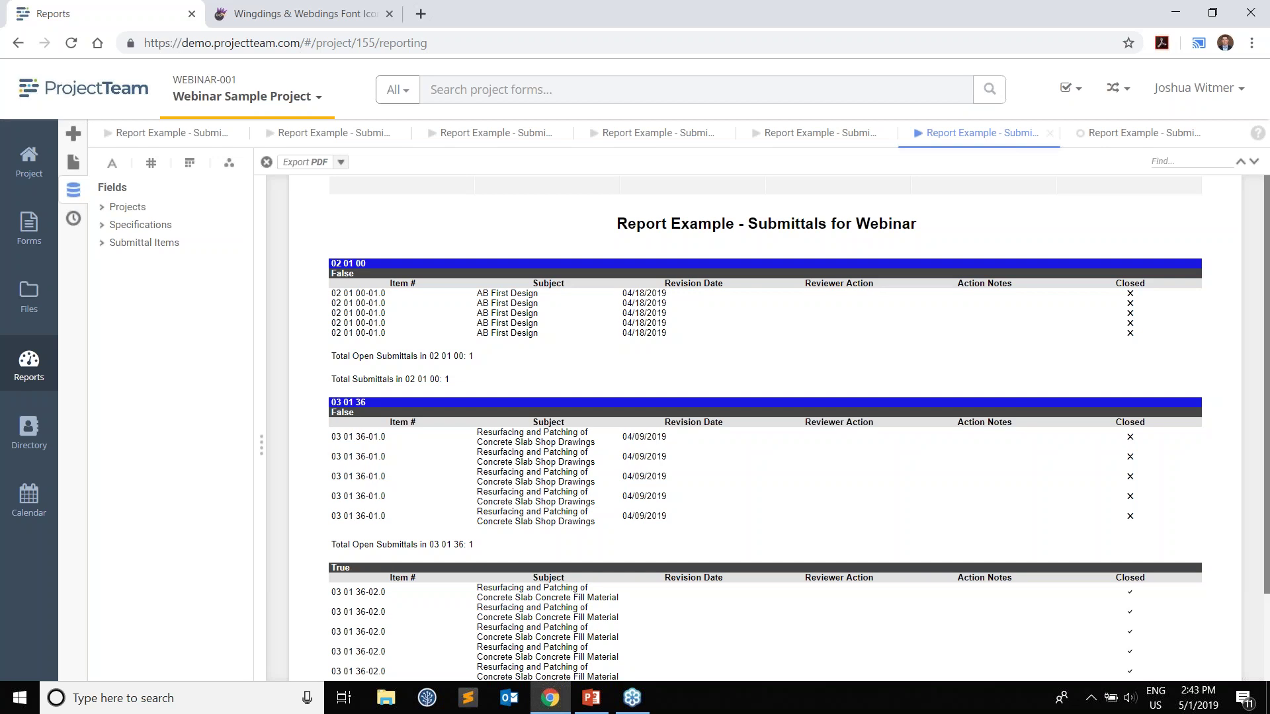
pyautogui.rightClick(1091, 139)
pyautogui.click(1114, 177)
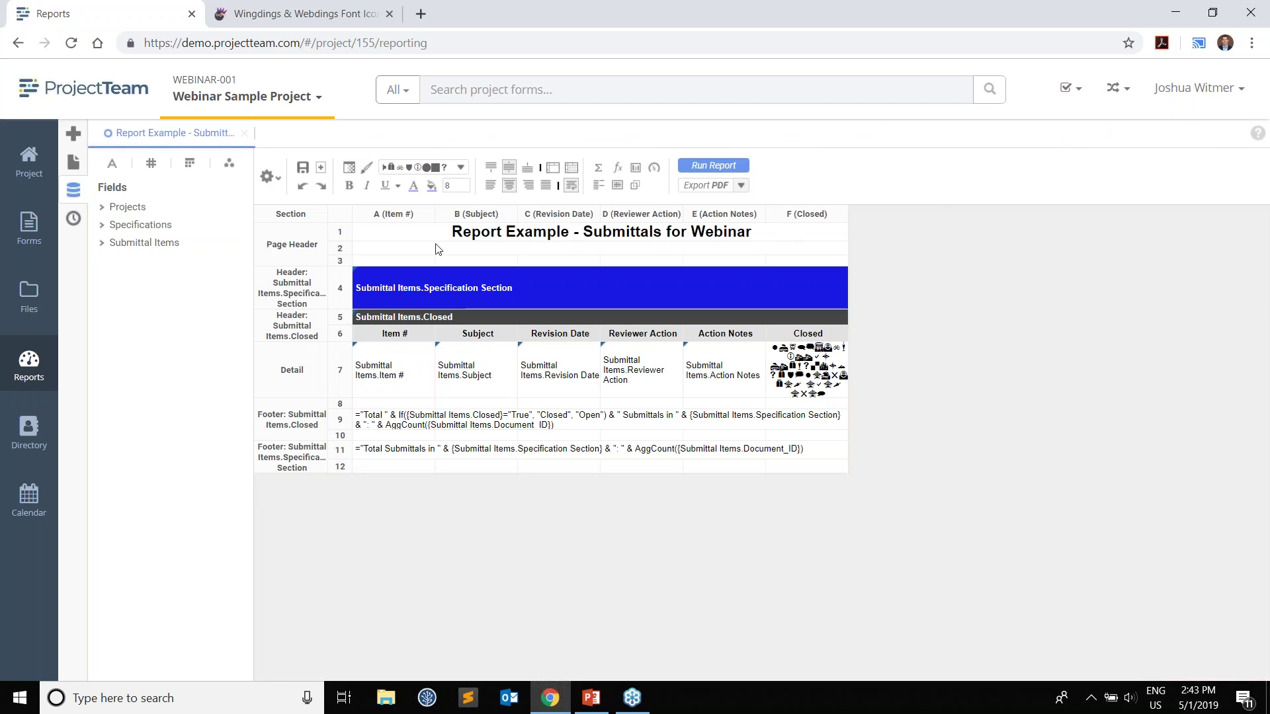
# - Open the report's advanced Joins settings and delete the join between Projects and Specifications
pyautogui.click(276, 180)
pyautogui.moveTo(330, 354)
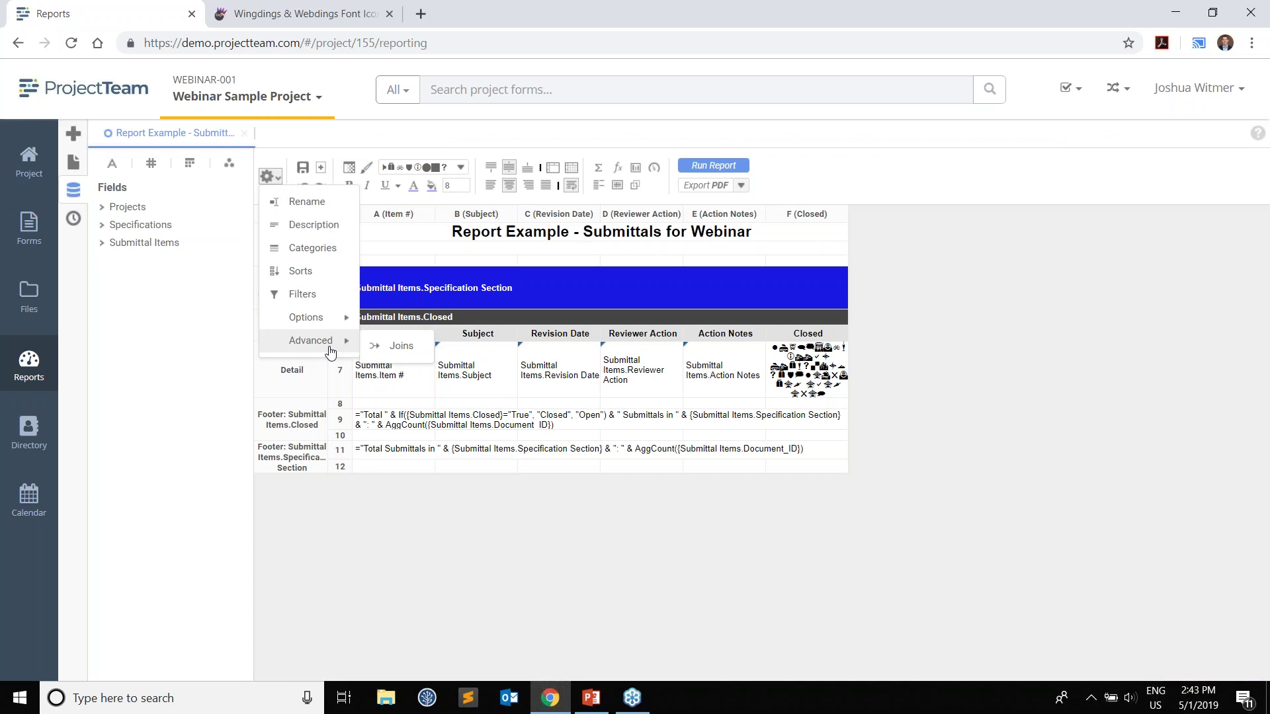
pyautogui.click(395, 348)
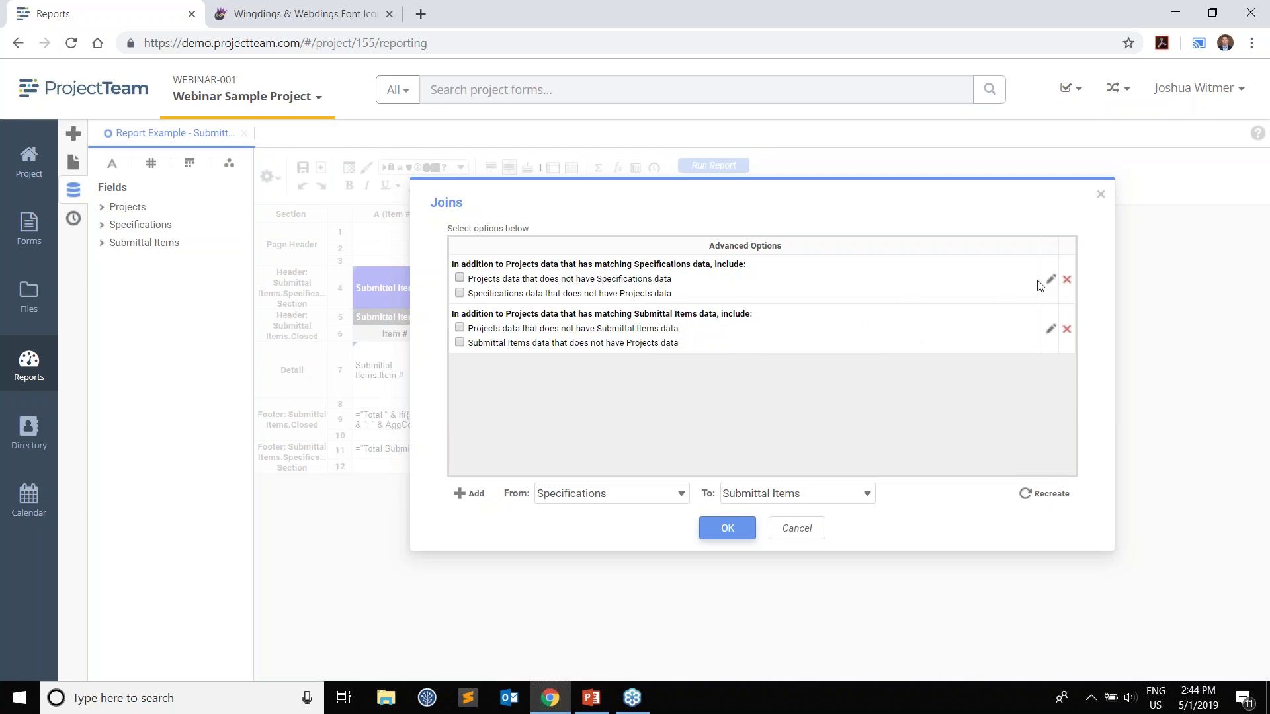
pyautogui.click(1067, 279)
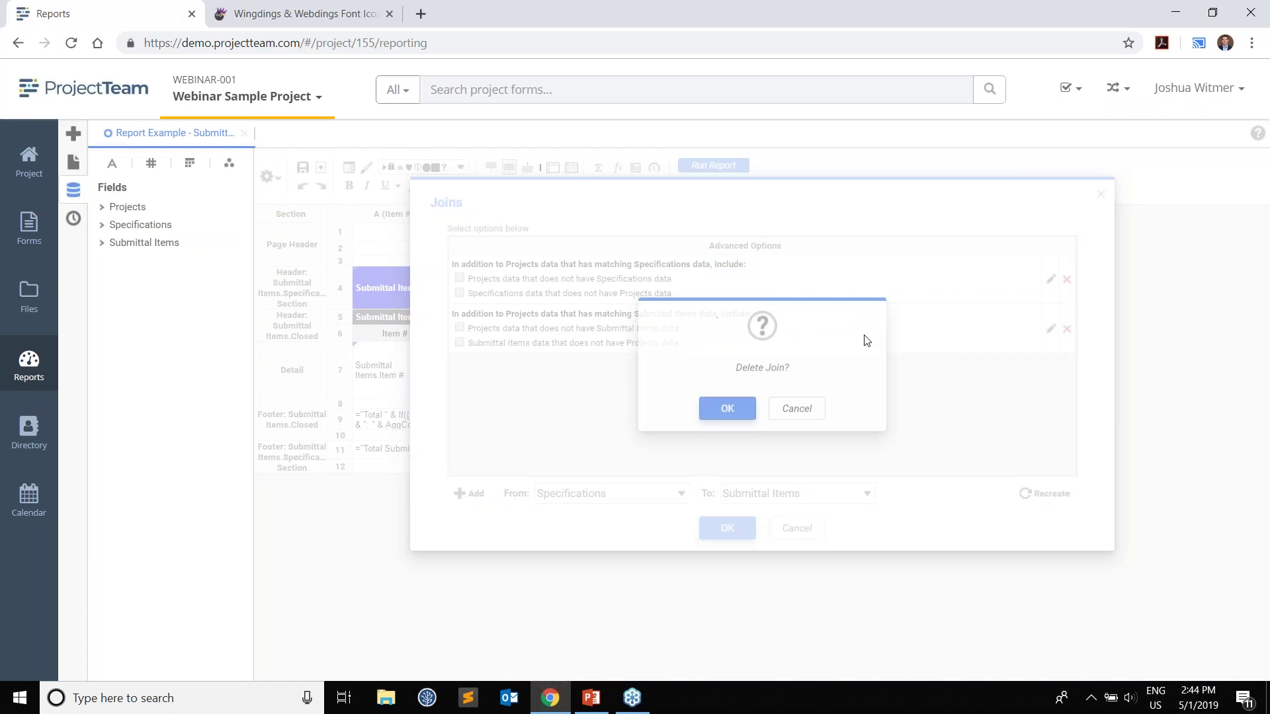
pyautogui.click(739, 406)
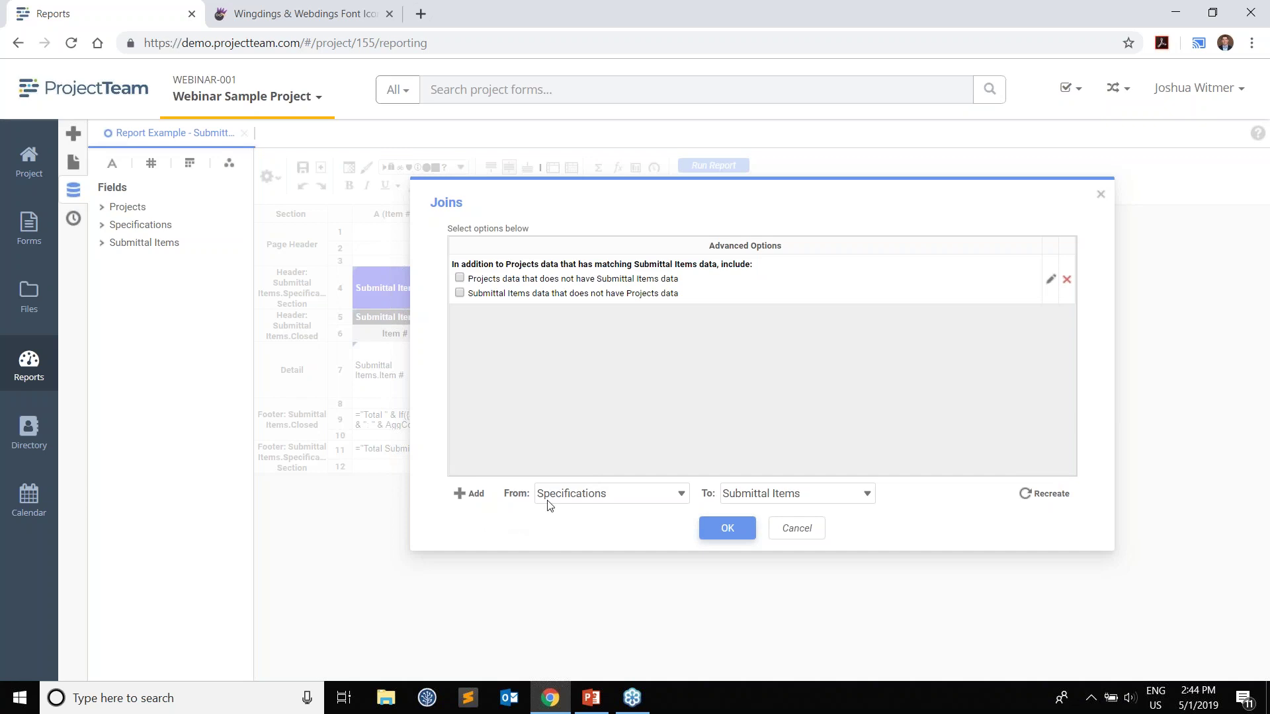
# - Add a join from Specifications to Submittal Items matching Specifications.Specification # to Submittal Items.Specification Section, and apply the joins
pyautogui.click(470, 495)
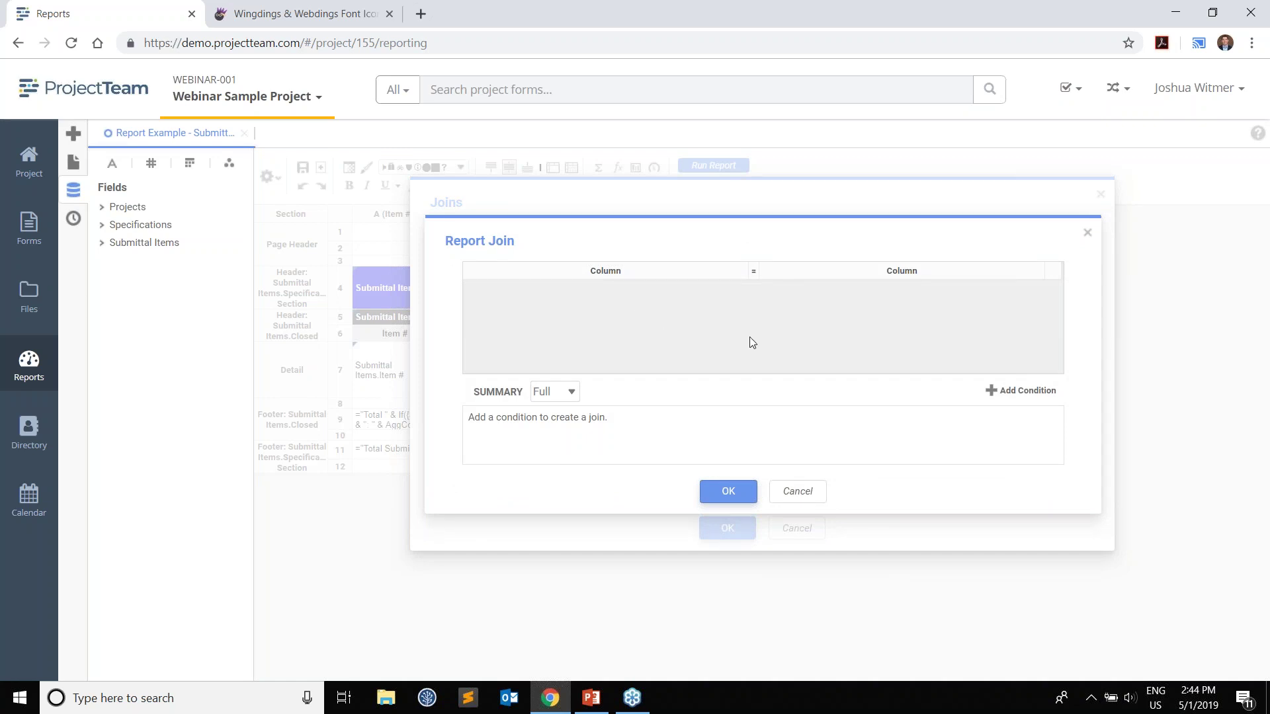
pyautogui.click(1022, 391)
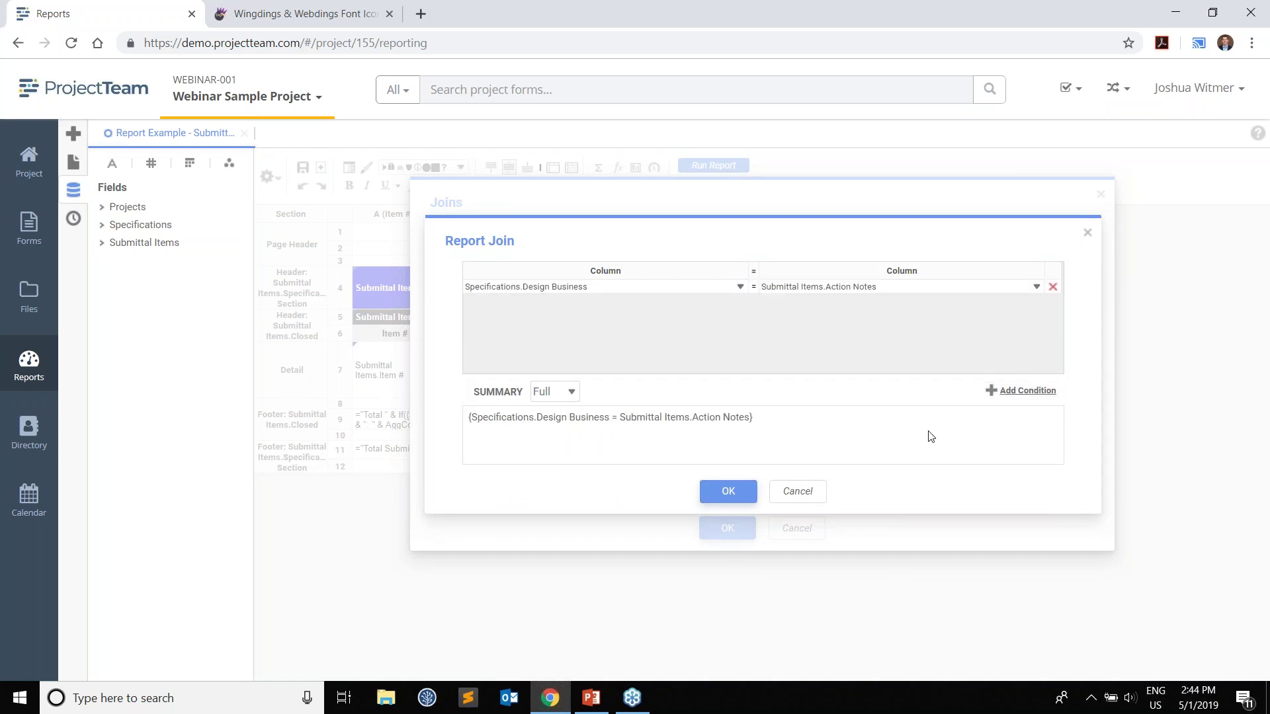
pyautogui.click(546, 289)
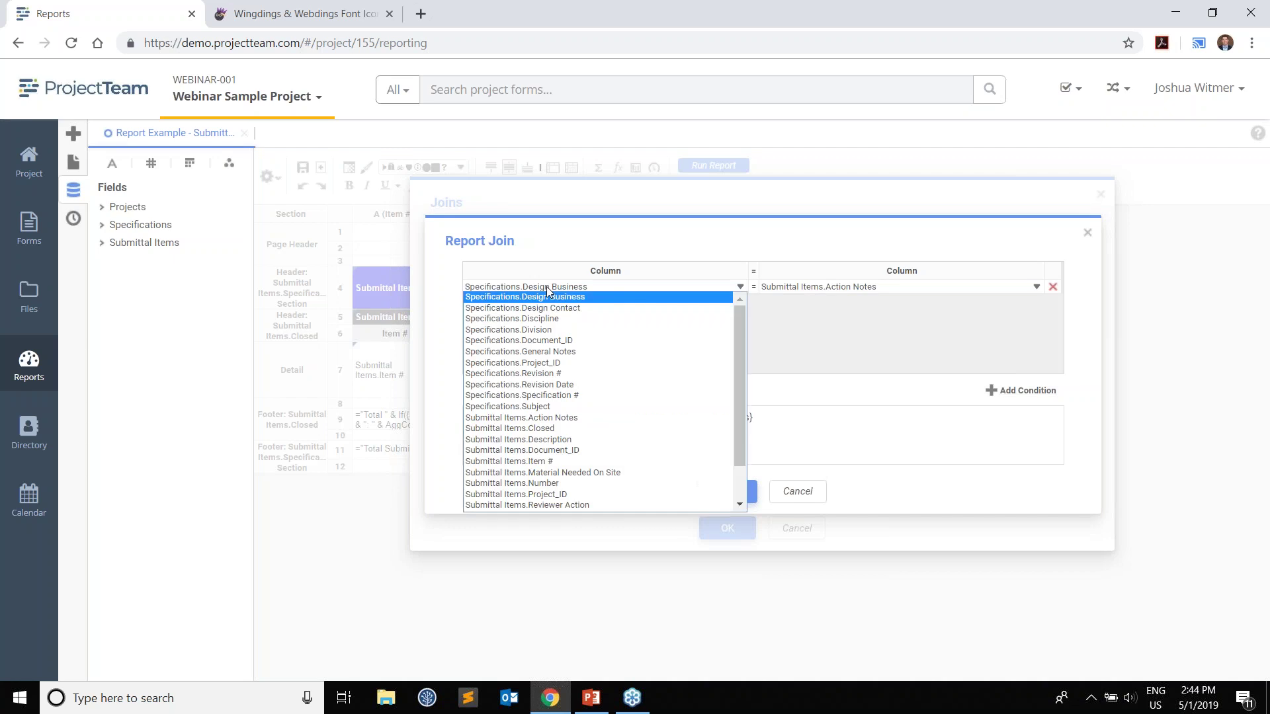
pyautogui.click(573, 395)
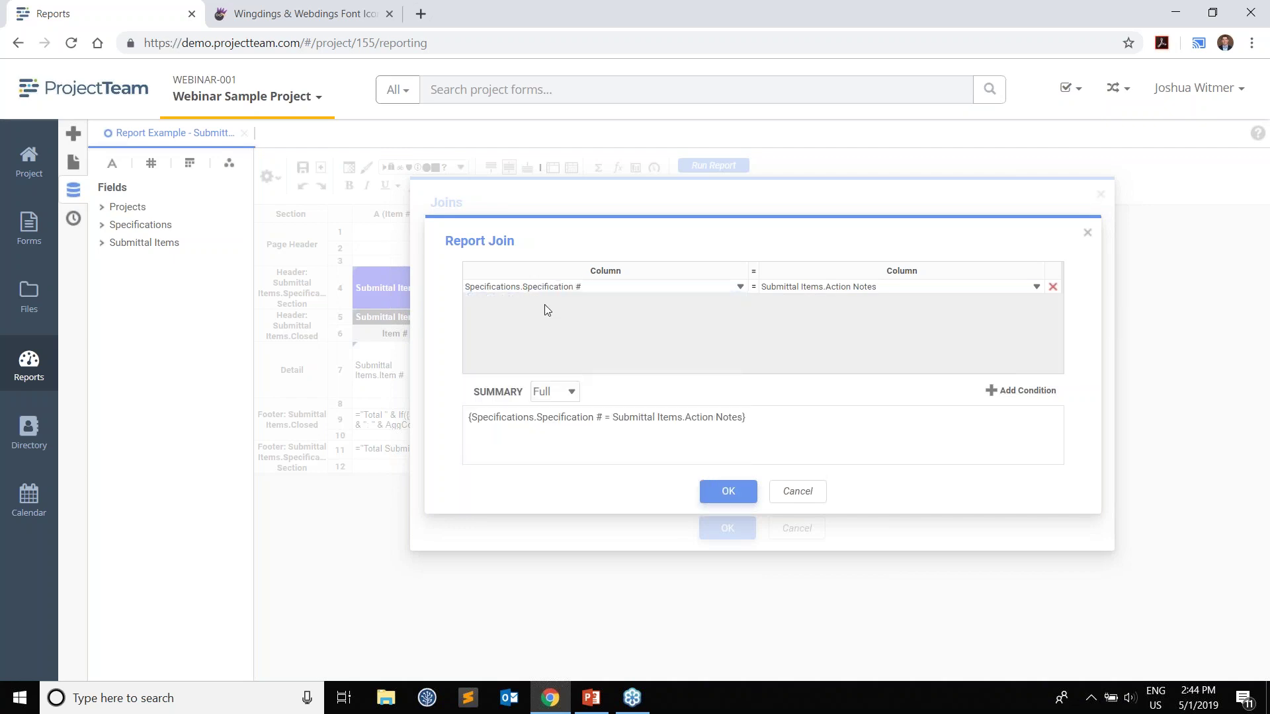
pyautogui.click(871, 288)
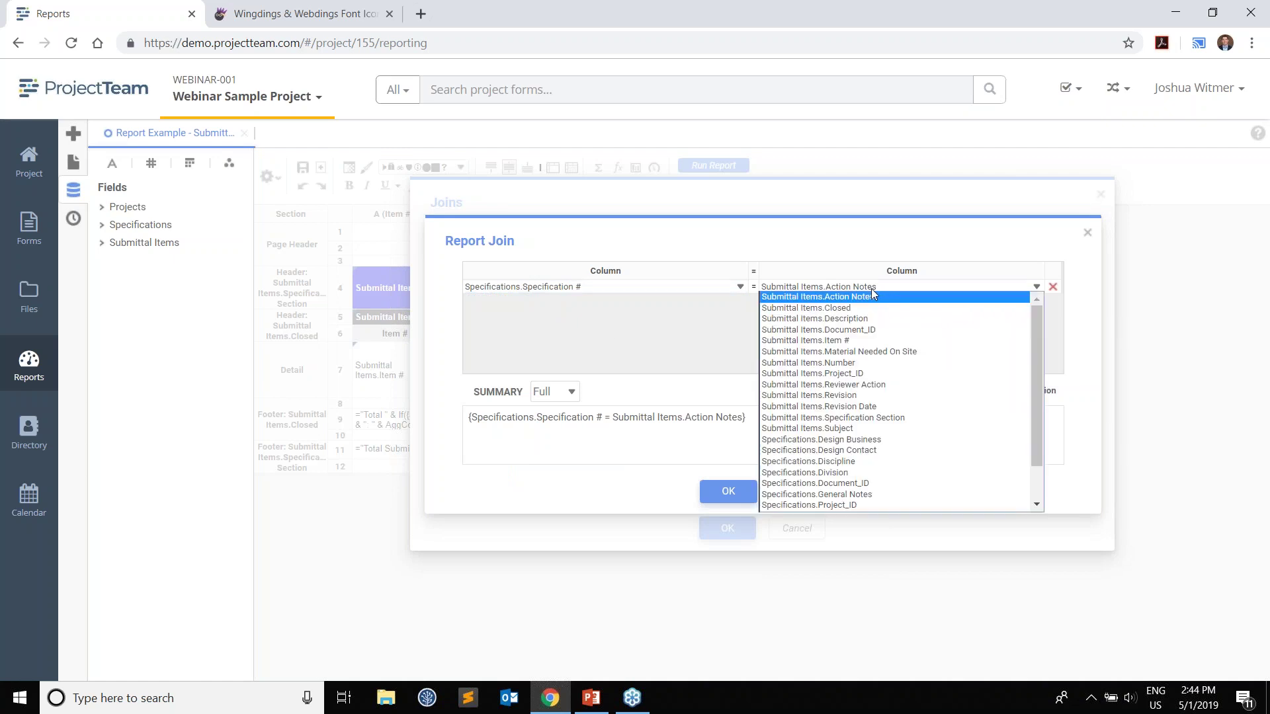
pyautogui.click(860, 417)
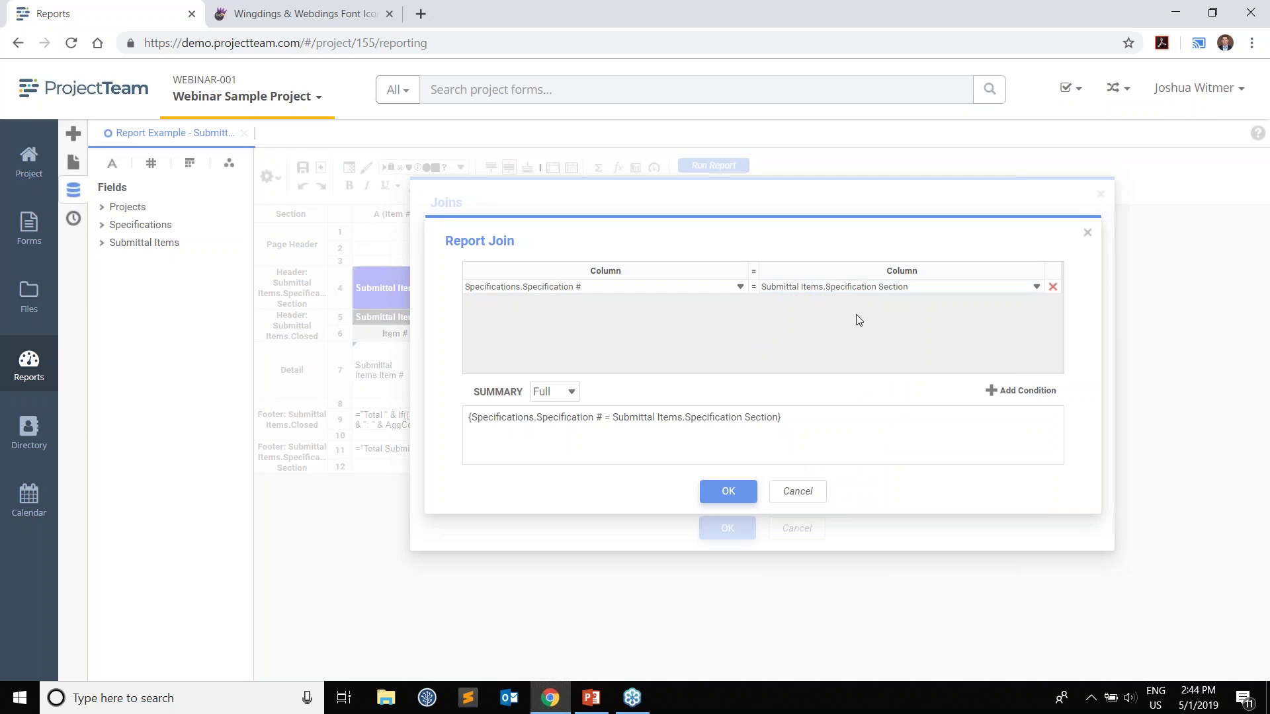
pyautogui.click(730, 498)
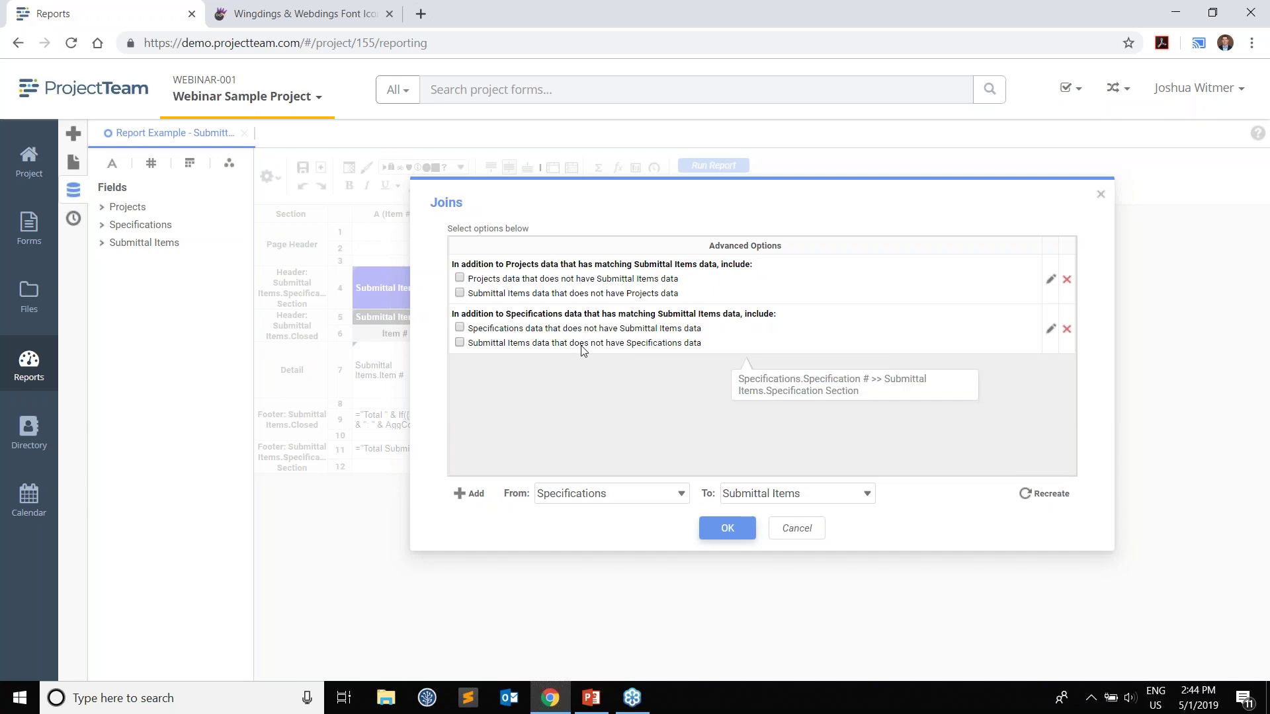
pyautogui.click(717, 534)
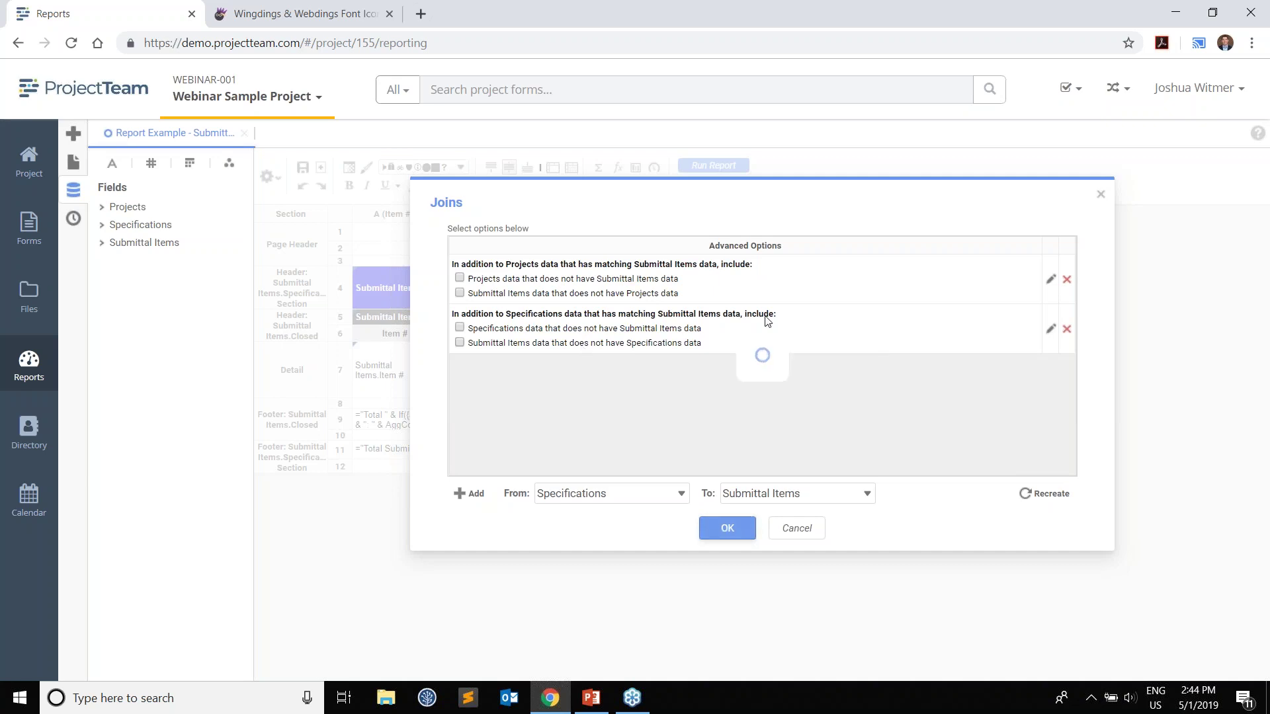
# - Run the report with the new Specifications join, then return to the report design
pyautogui.click(716, 168)
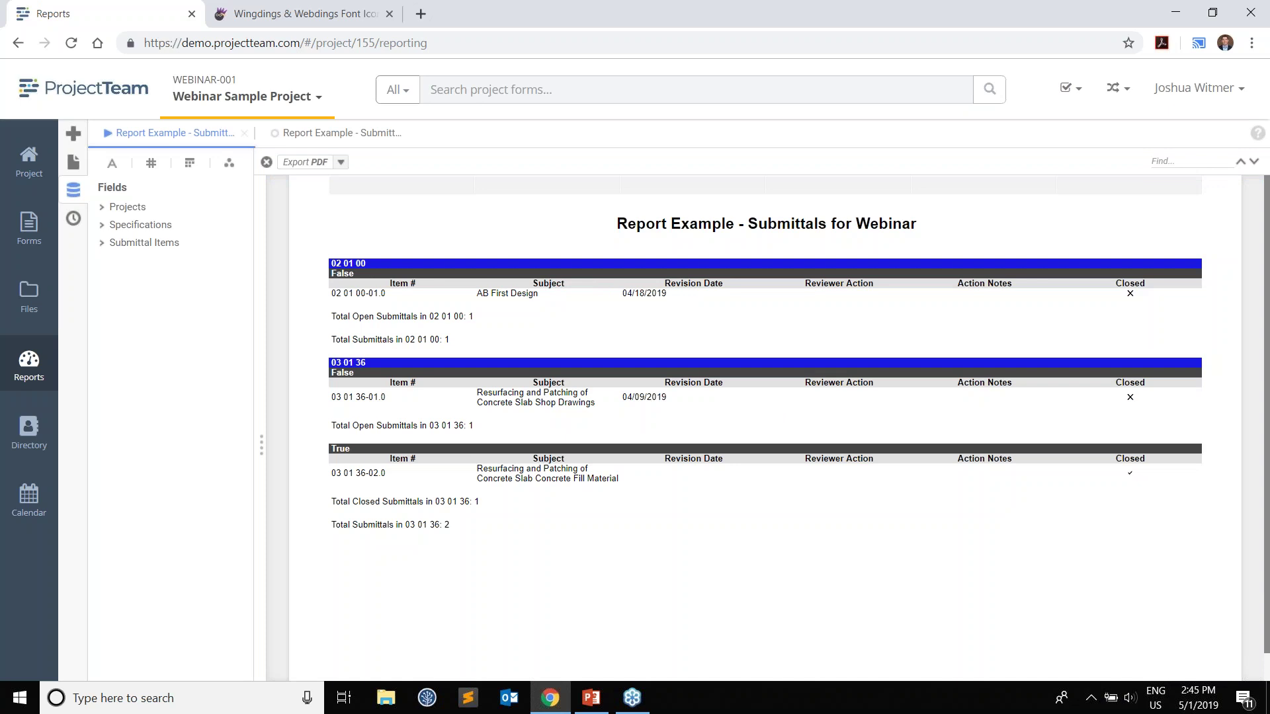
pyautogui.click(371, 139)
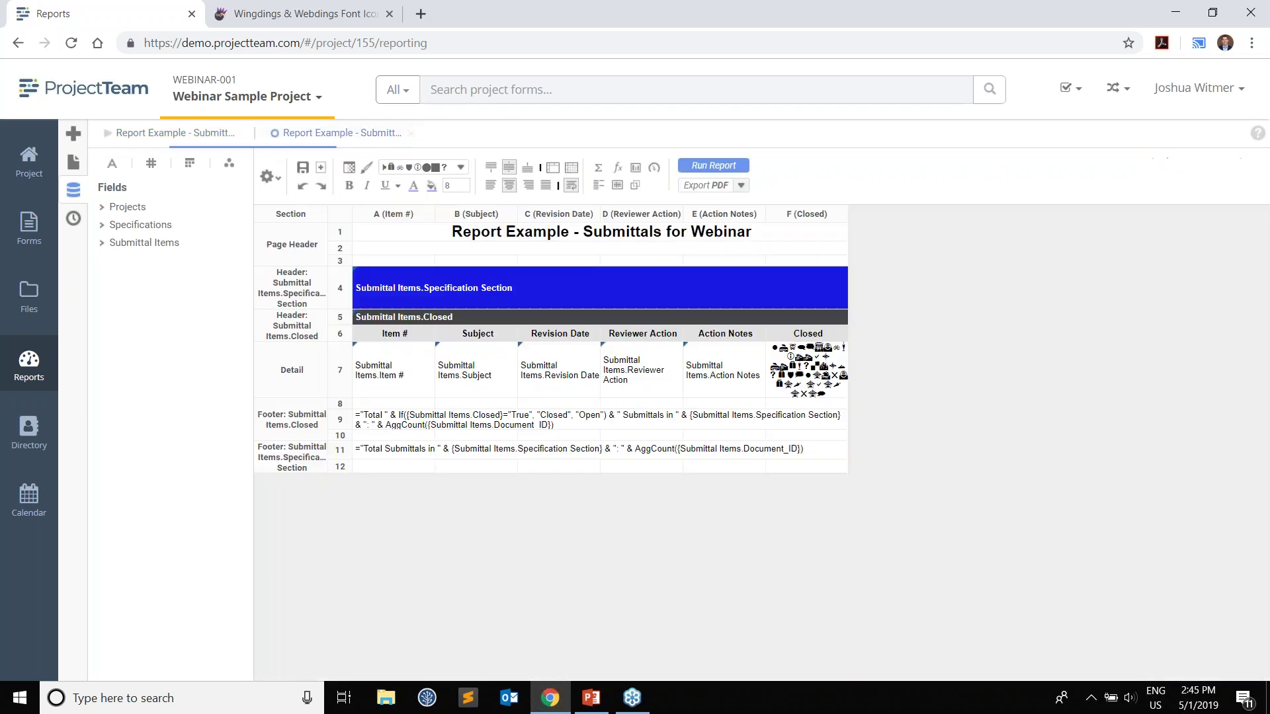
# - Extend the Specification Section group header formula by appending & {Specifications.Subject} after {Submittal Items.Specification Section}
pyautogui.click(446, 295)
pyautogui.click(452, 250)
pyautogui.click(446, 301)
pyautogui.click(618, 172)
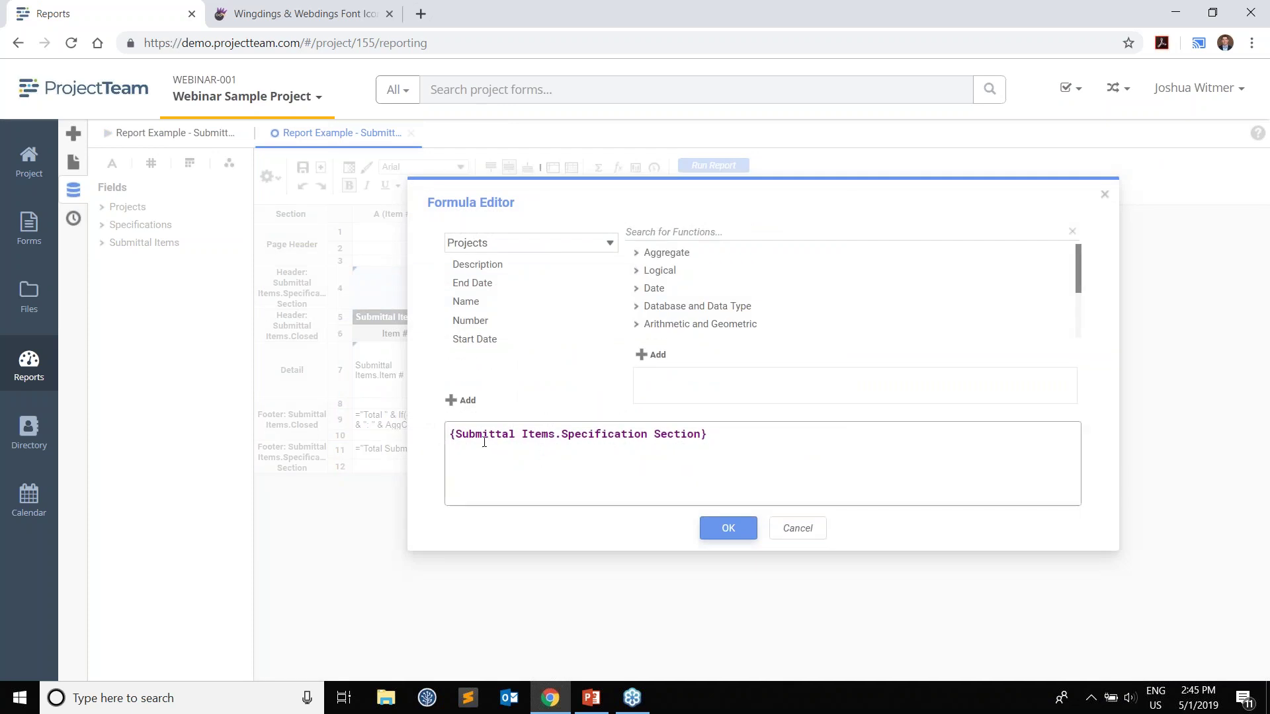
pyautogui.click(718, 439)
pyautogui.write('&')
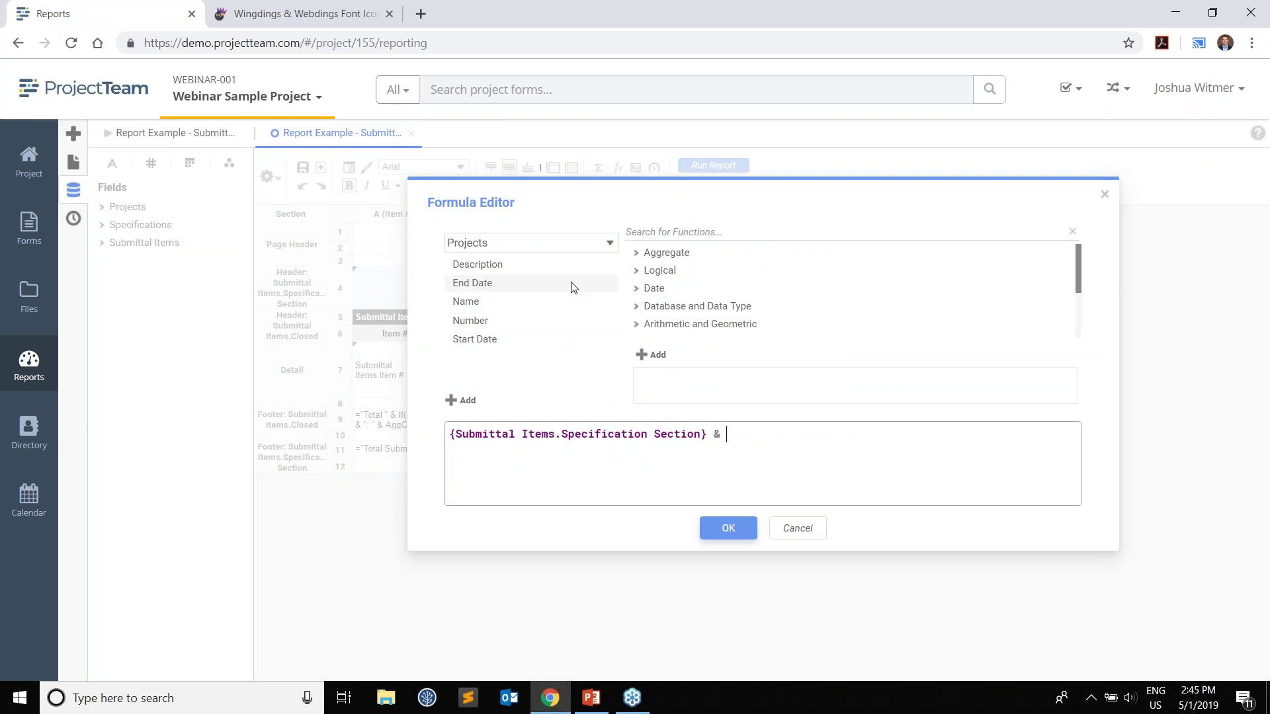
pyautogui.click(546, 243)
pyautogui.click(544, 276)
pyautogui.scroll(-3, 529, 318)
pyautogui.moveTo(509, 378); pyautogui.dragTo(882, 442)
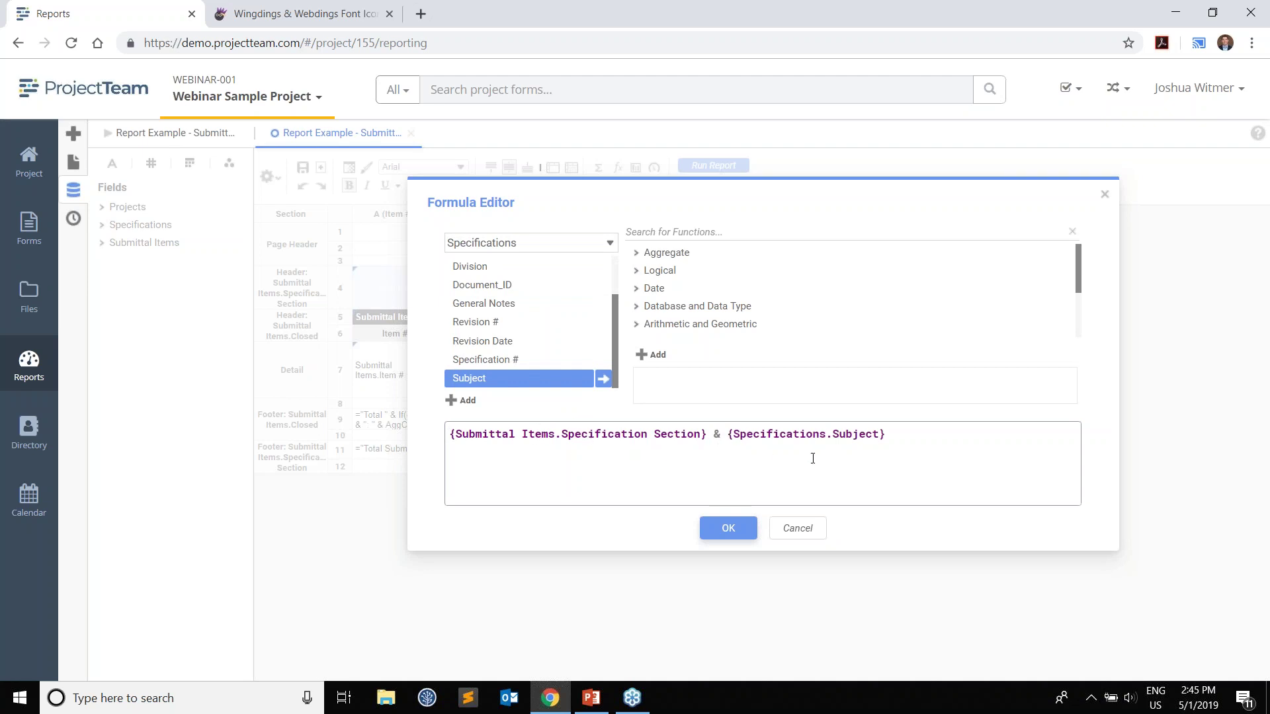
# - Insert a " " & separator before {Specifications.Subject}, apply the formula, and run the report before returning to the design
pyautogui.click(726, 434)
pyautogui.write('" " &')
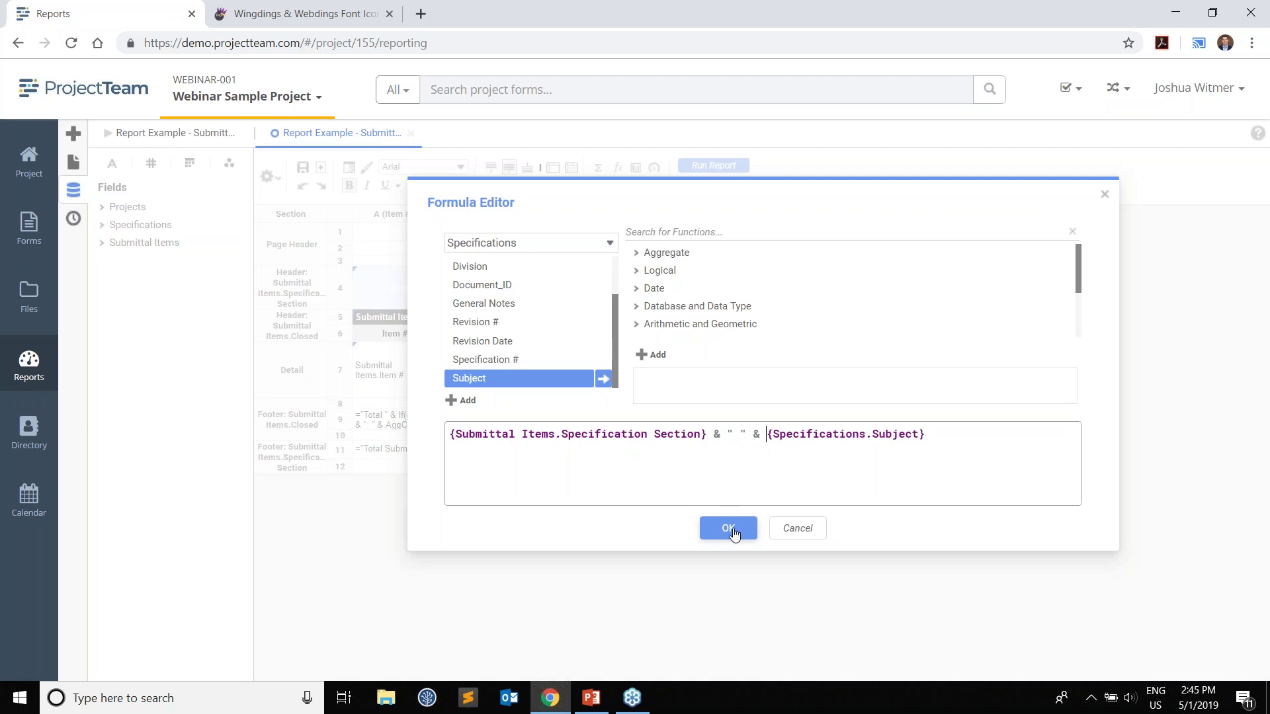
pyautogui.click(731, 529)
pyautogui.click(721, 171)
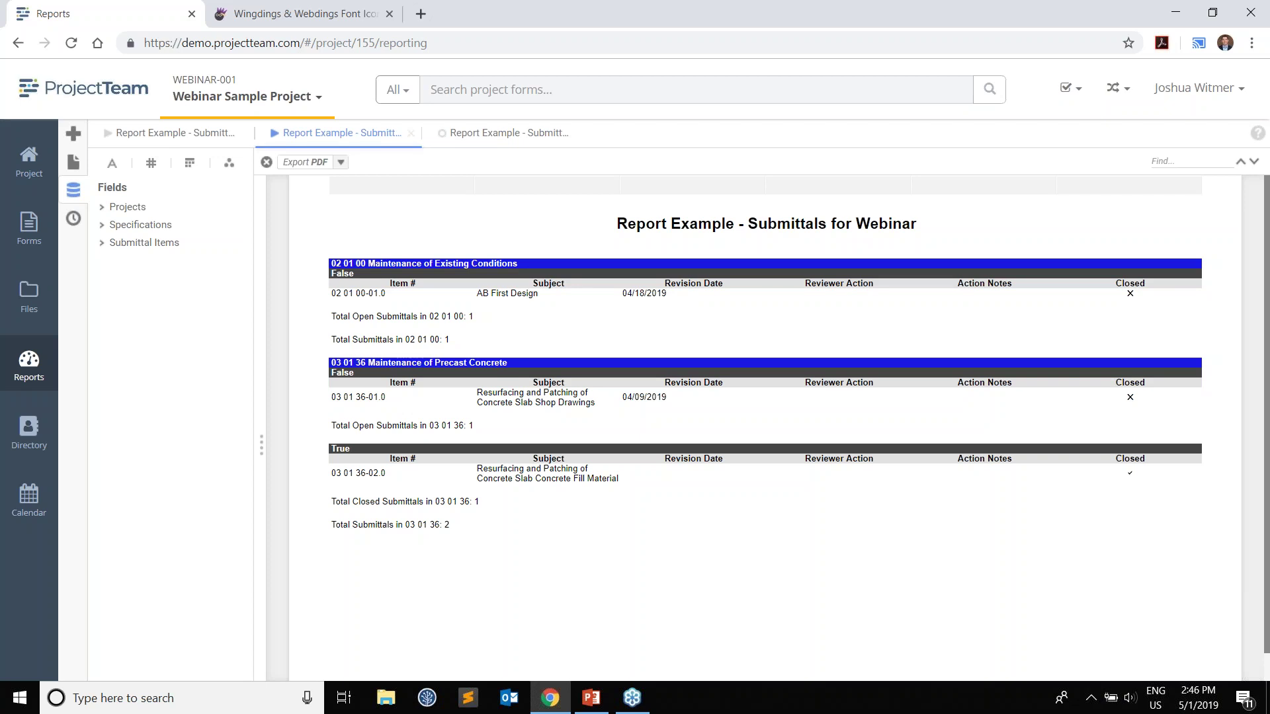
pyautogui.click(518, 140)
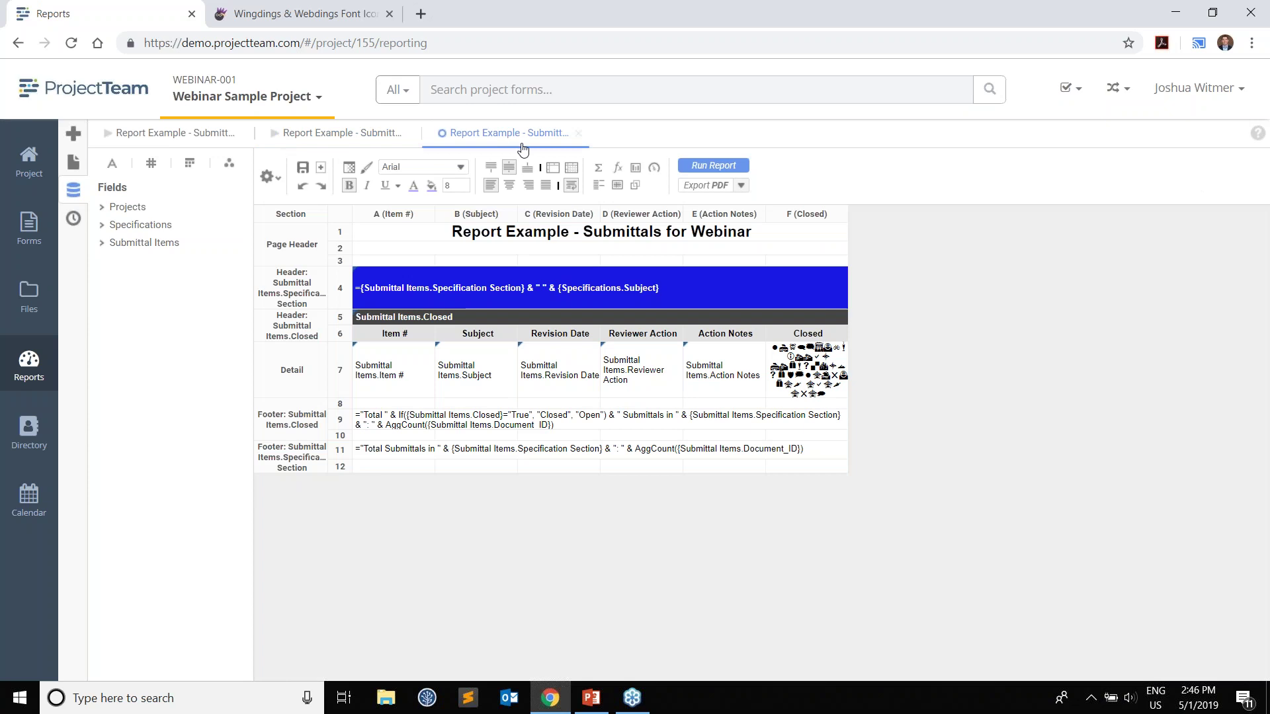
# - Add three empty columns, G through I, after the Closed column
pyautogui.rightClick(817, 218)
pyautogui.click(849, 254)
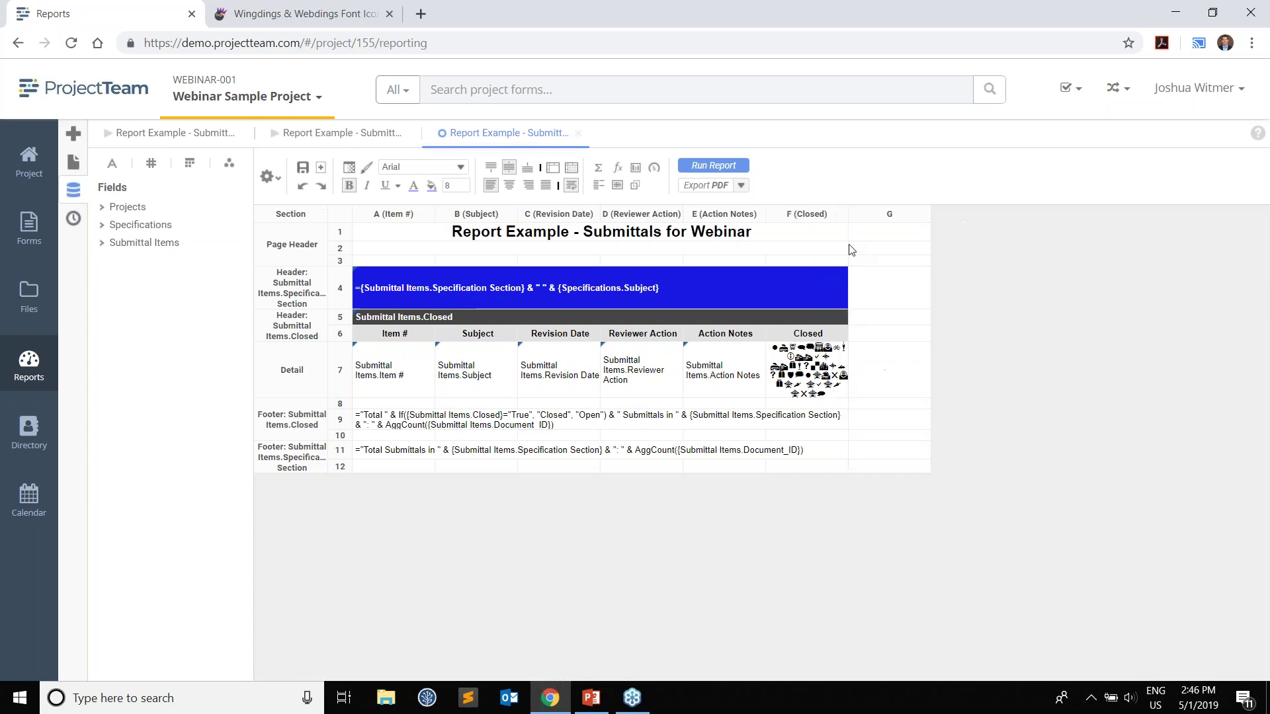
pyautogui.rightClick(868, 220)
pyautogui.click(893, 252)
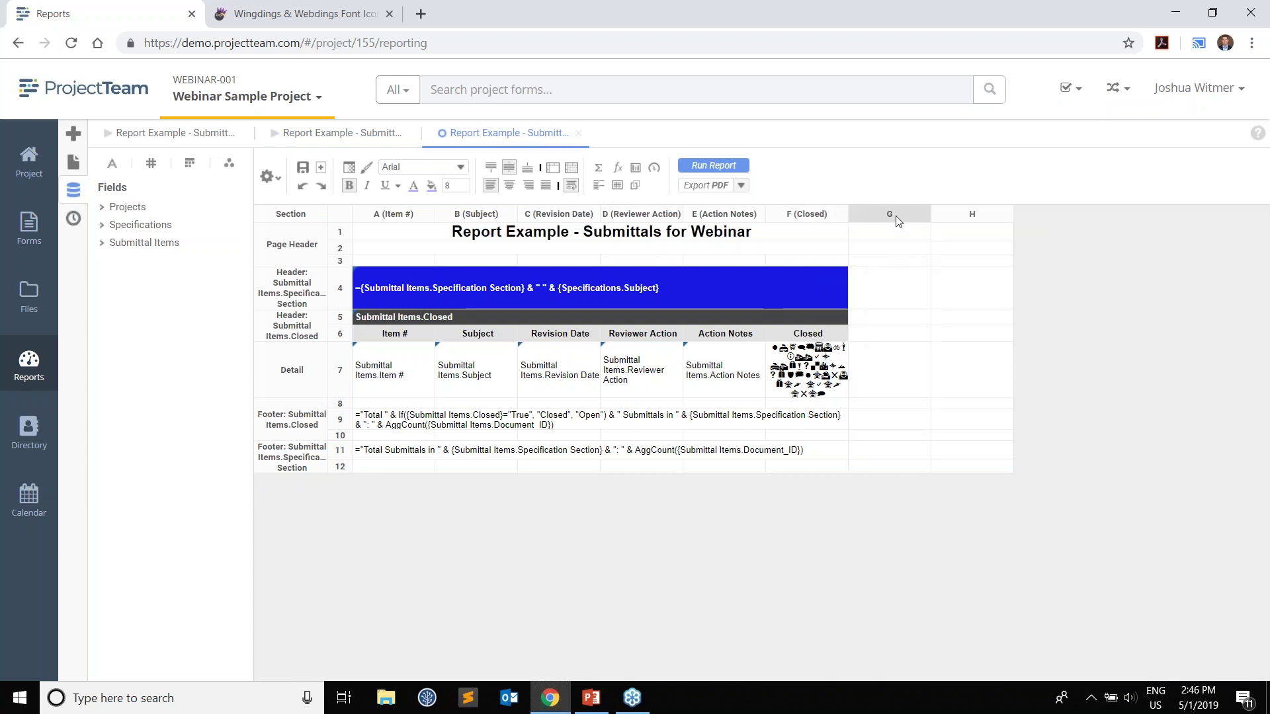
pyautogui.rightClick(895, 216)
pyautogui.click(928, 256)
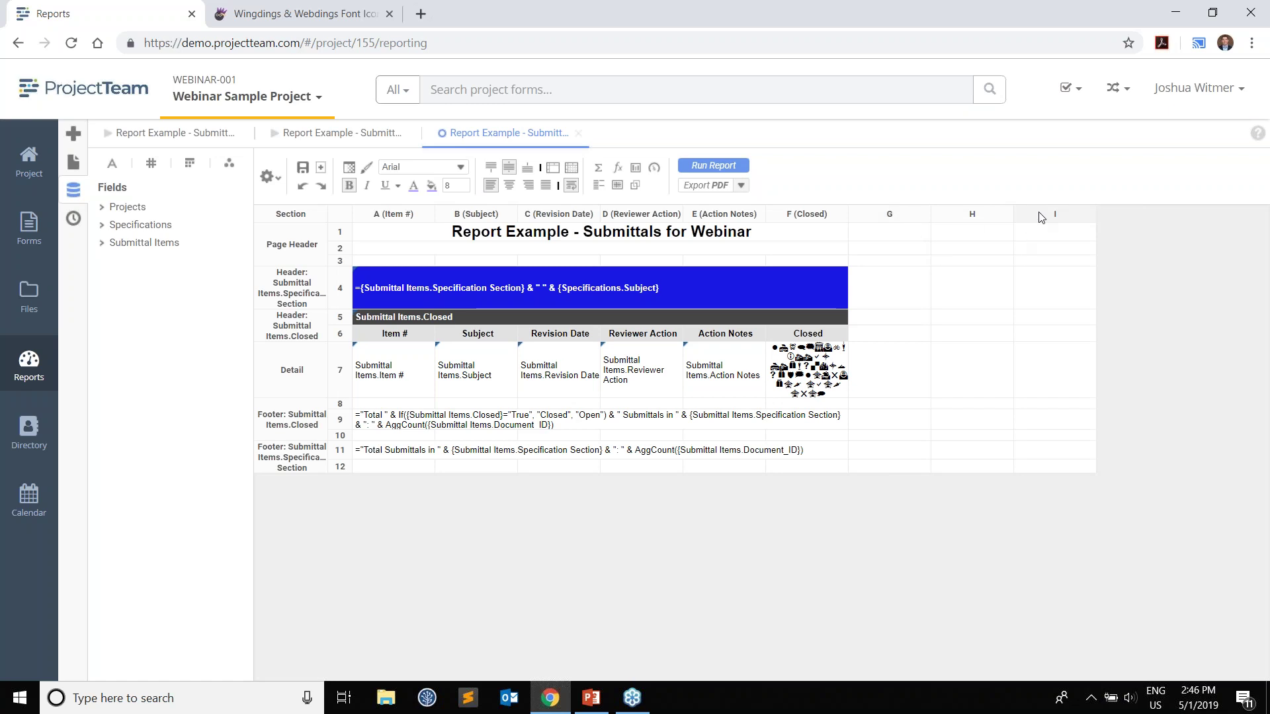
# - Extend the merged Specification Section and Closed group header cells across the new columns through column I
pyautogui.moveTo(787, 288); pyautogui.dragTo(1035, 294)
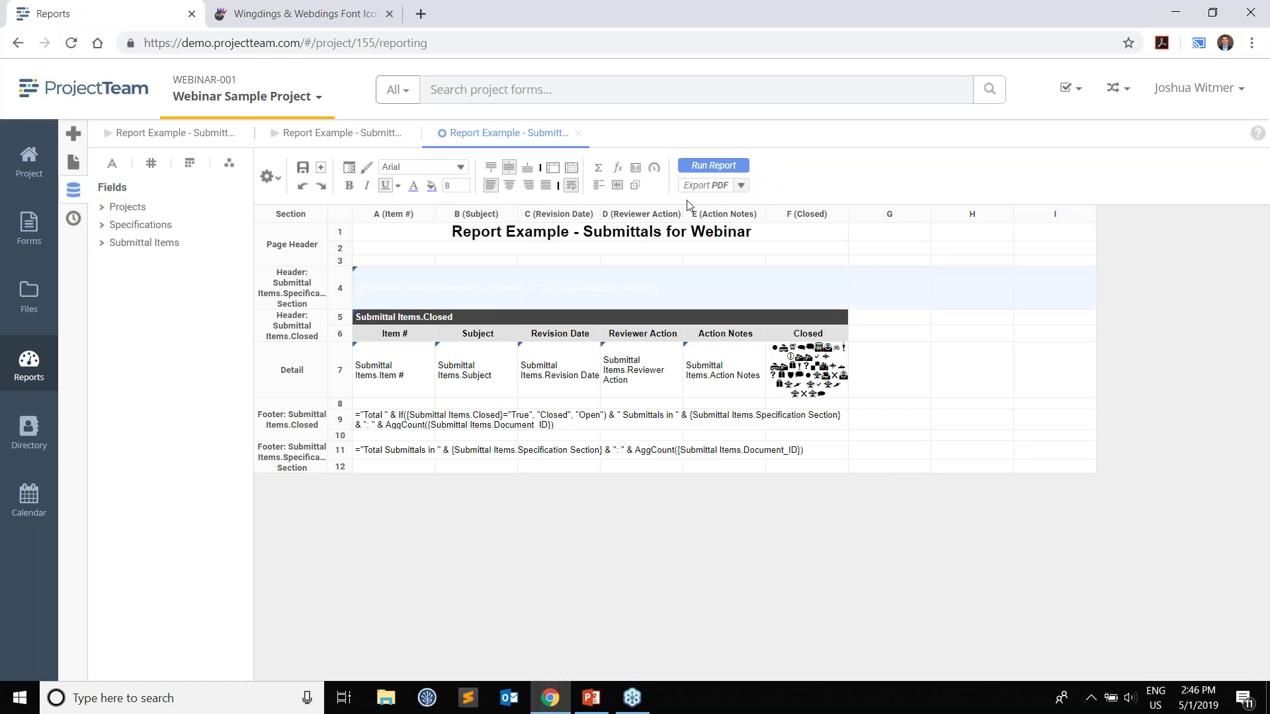
pyautogui.click(572, 168)
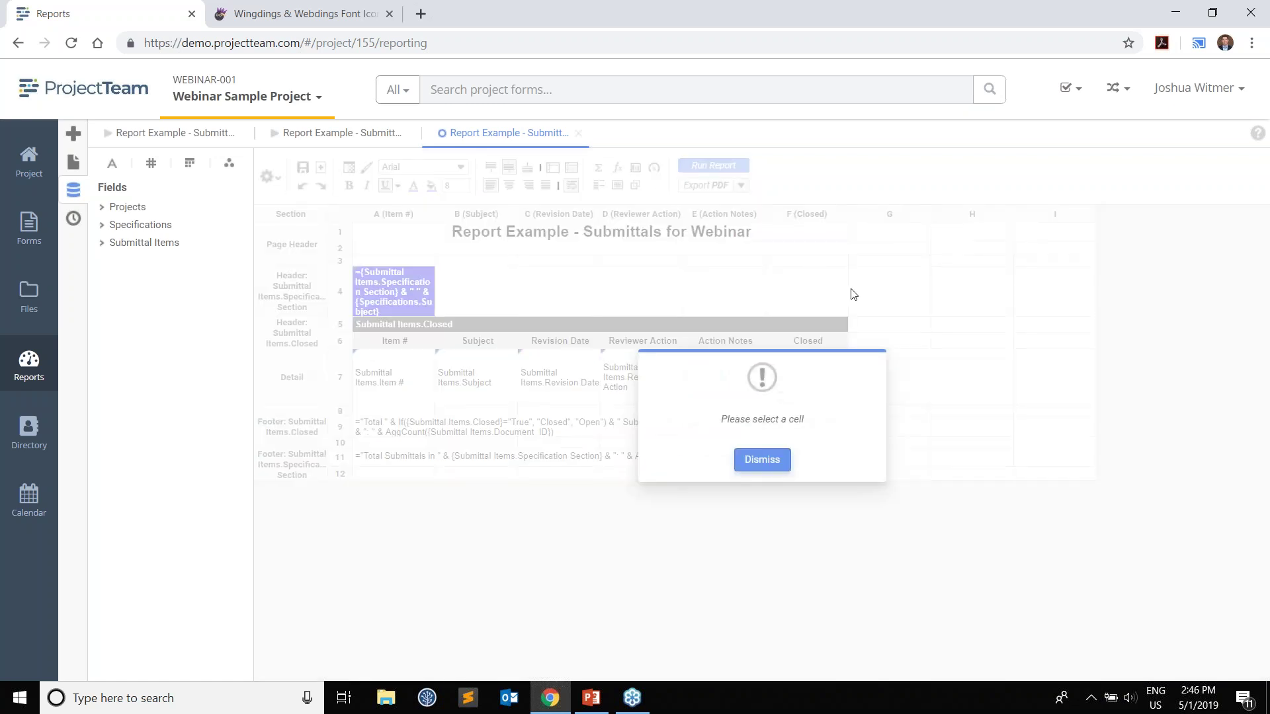
pyautogui.click(458, 282)
pyautogui.moveTo(1048, 289); pyautogui.dragTo(417, 302)
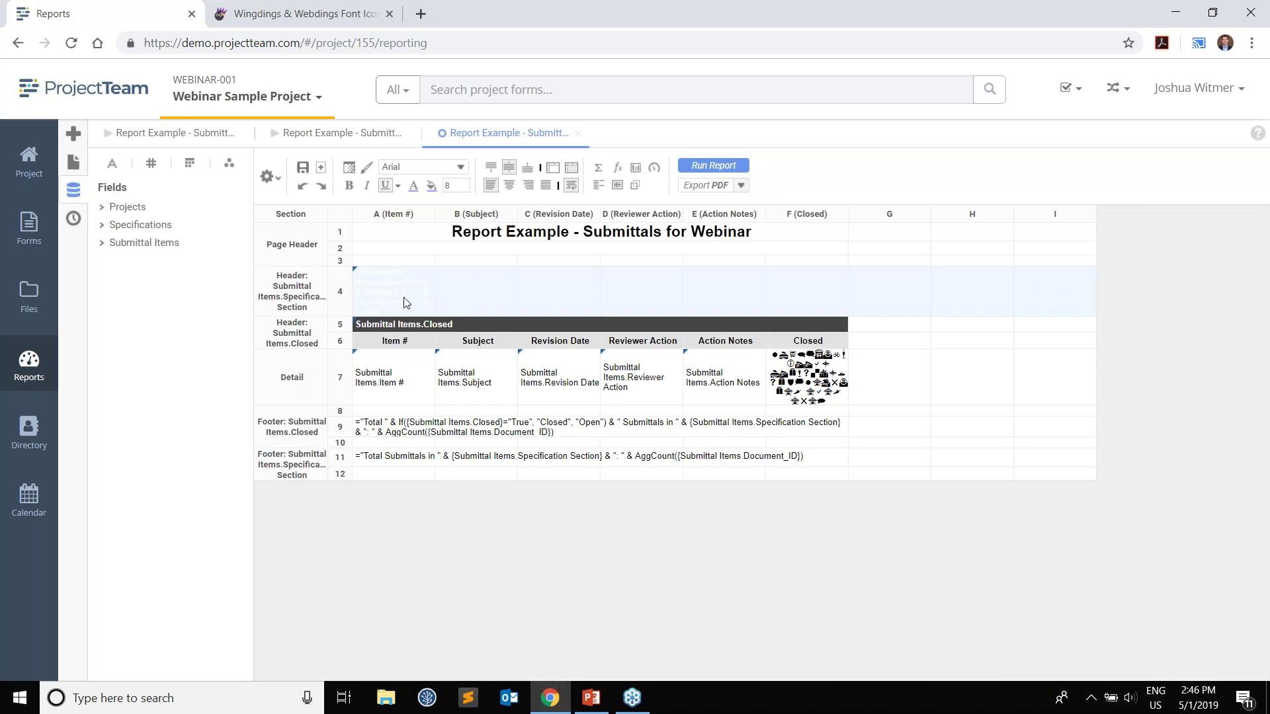
pyautogui.click(553, 169)
pyautogui.moveTo(849, 316); pyautogui.dragTo(1031, 318)
pyautogui.click(556, 171)
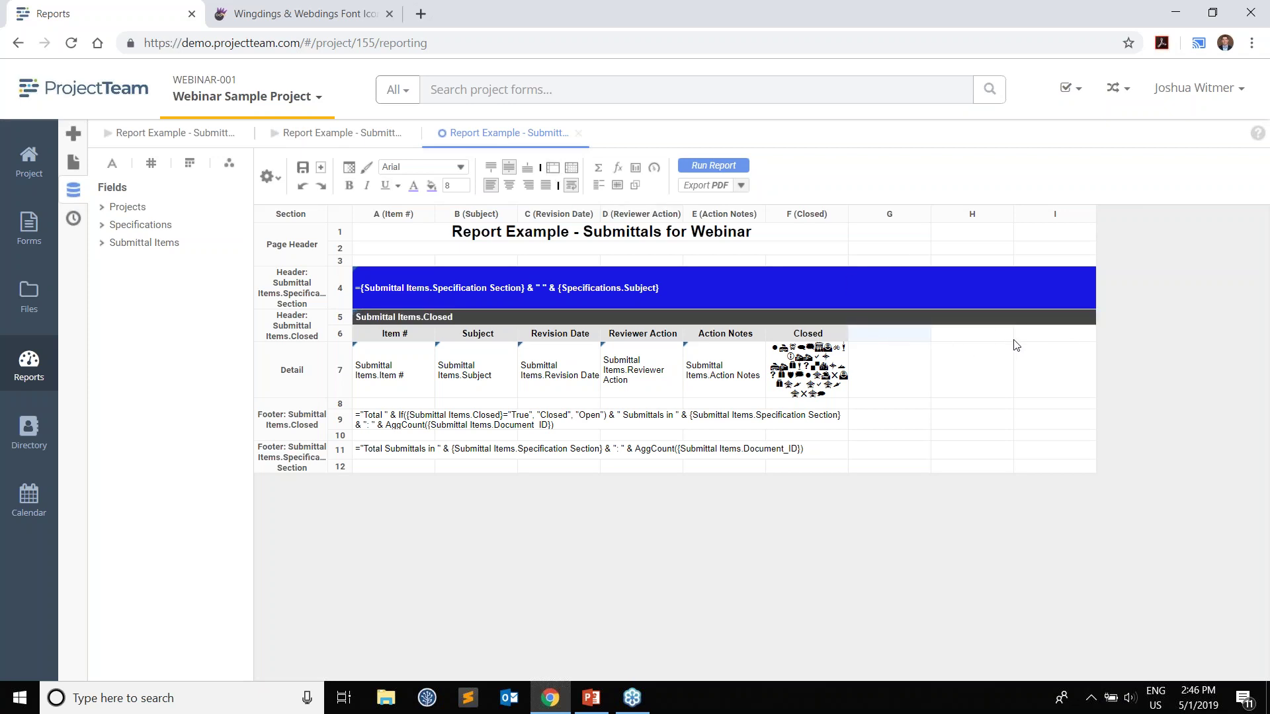
# - Add the Workflow Summary category to the report and apply the category selection
pyautogui.click(268, 177)
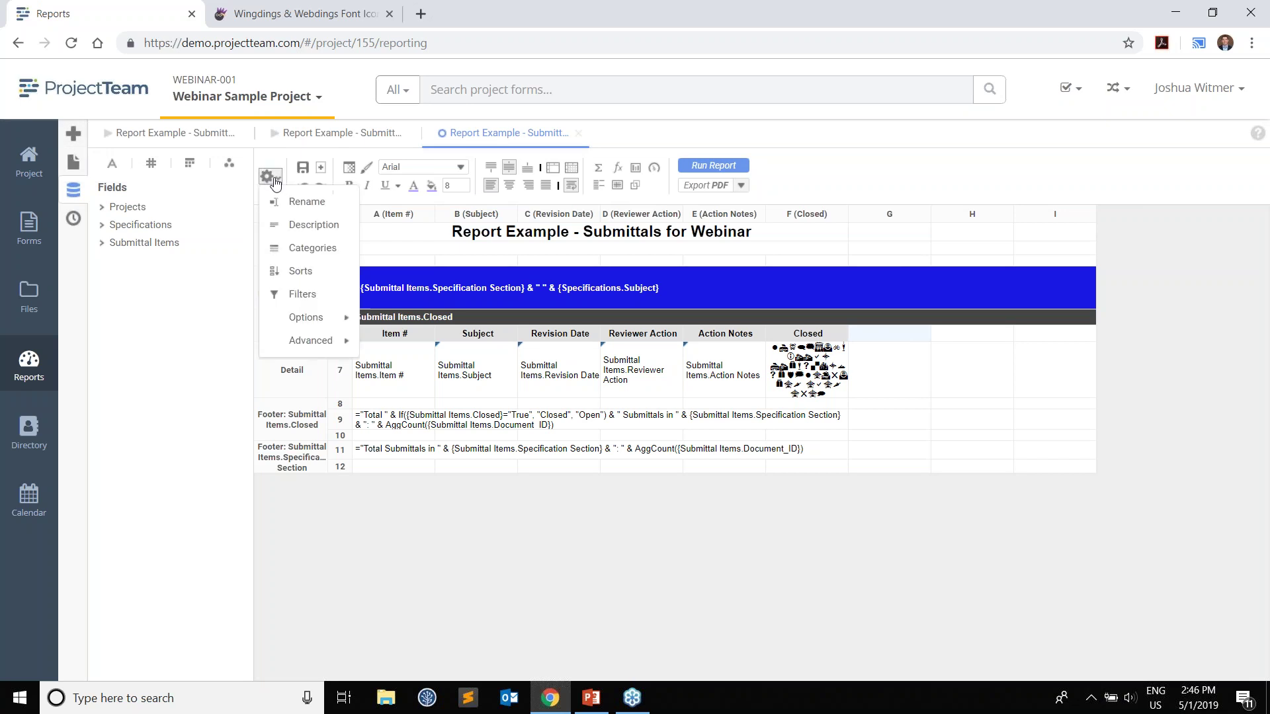
pyautogui.click(312, 248)
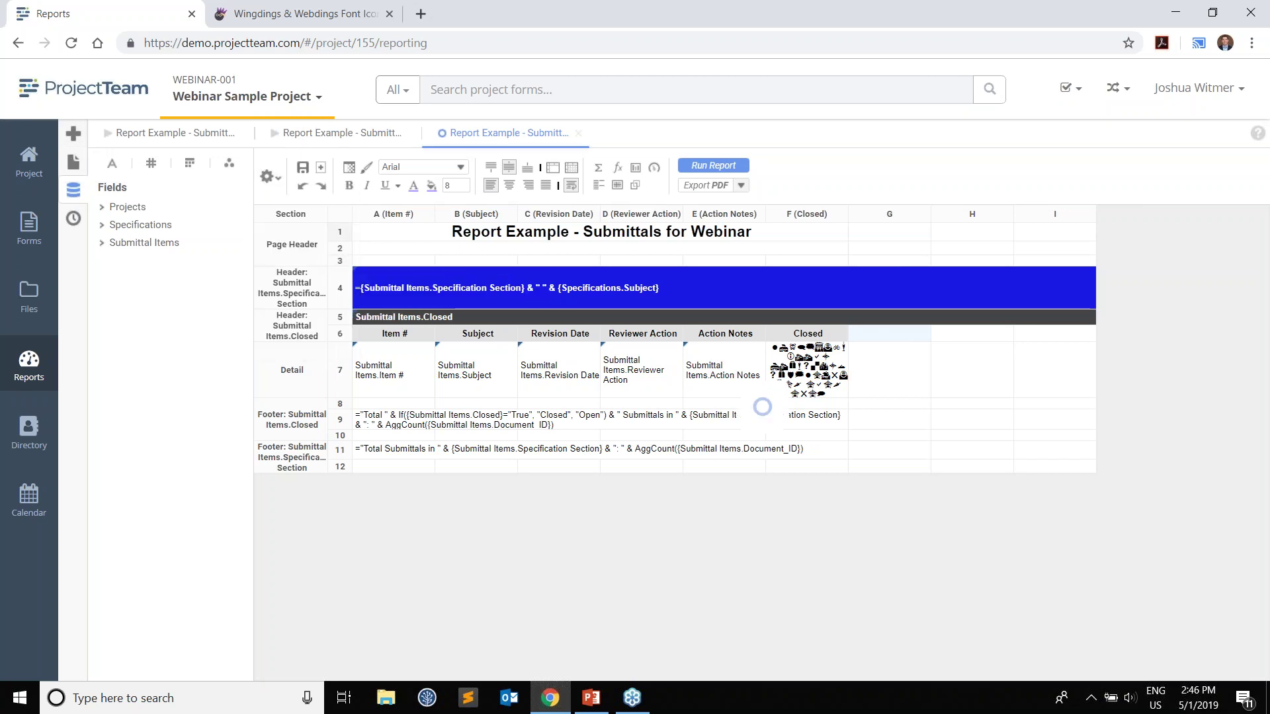
pyautogui.write('workfl')
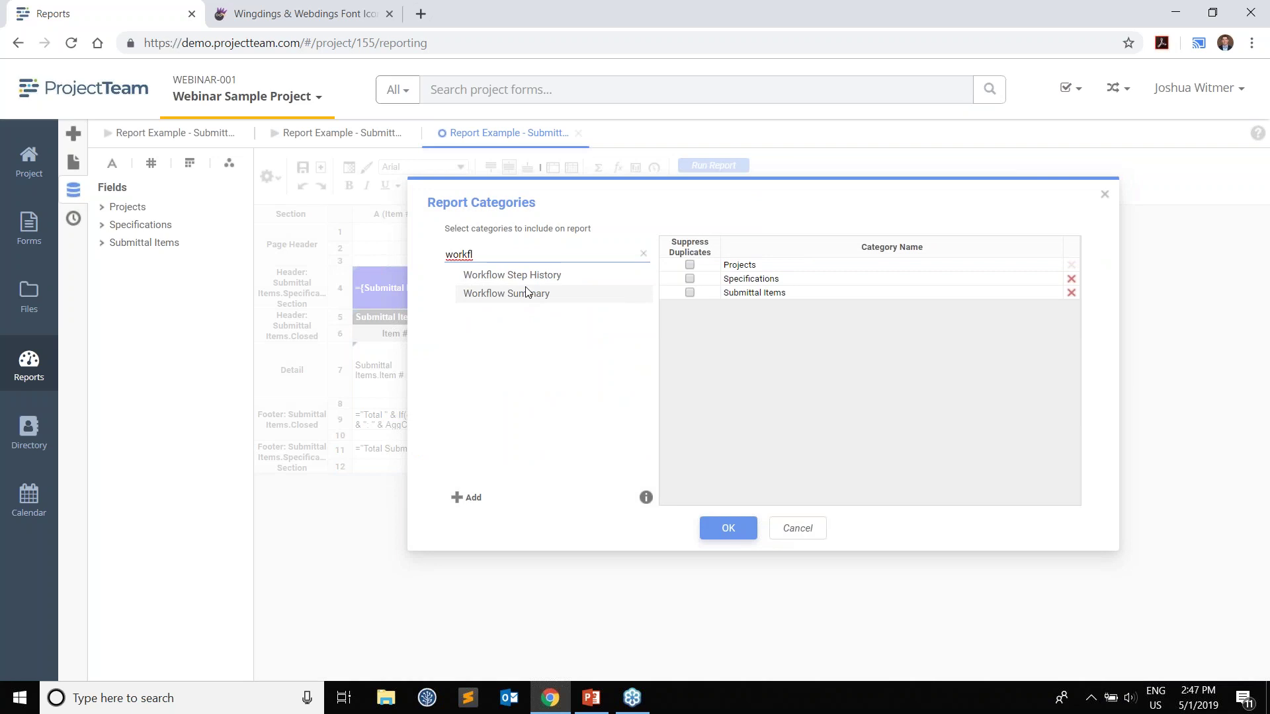
pyautogui.click(526, 291)
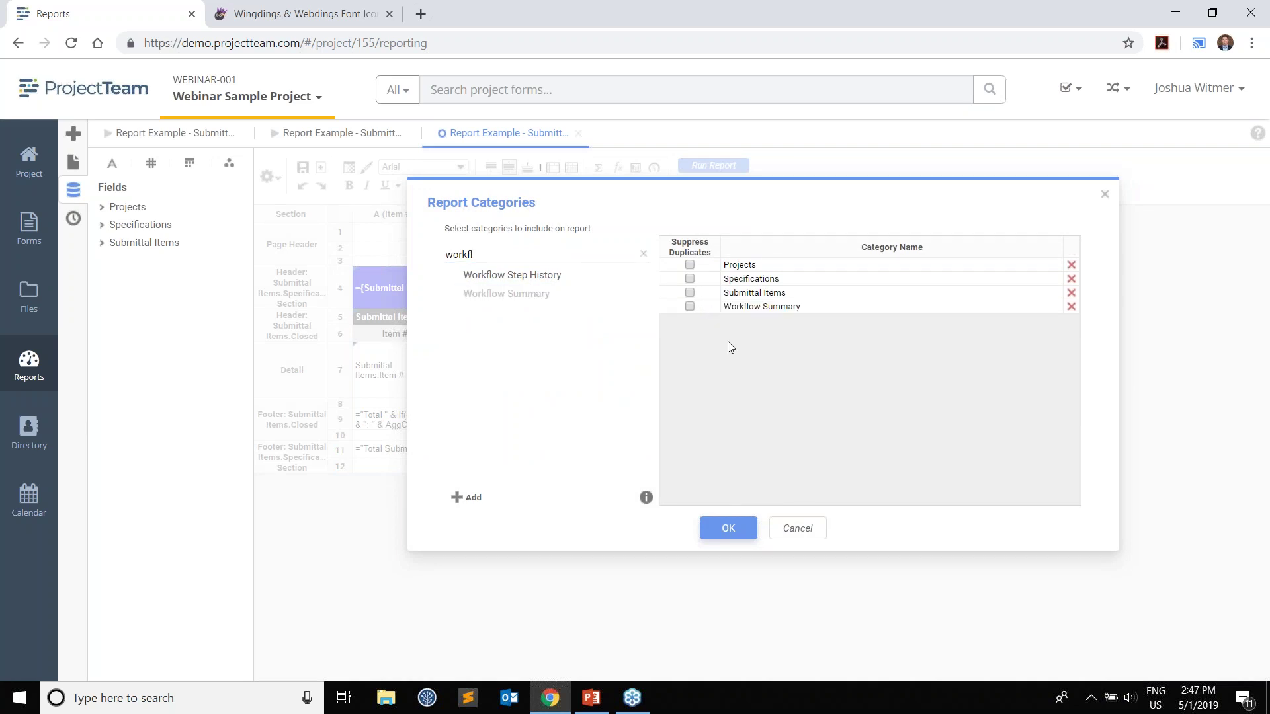
pyautogui.click(732, 527)
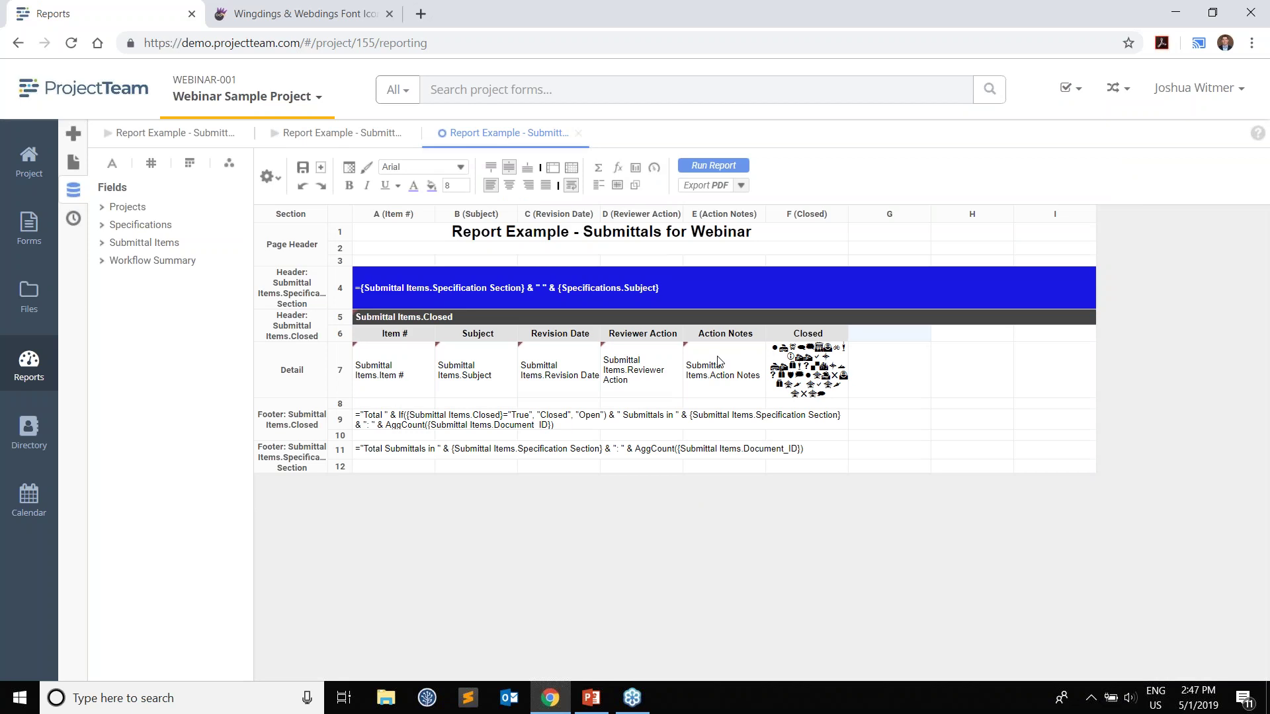
# - Place the Workflow Summary fields Current Step Number, Total Steps and Current Step Due Date in detail row columns G, H and I
pyautogui.click(103, 261)
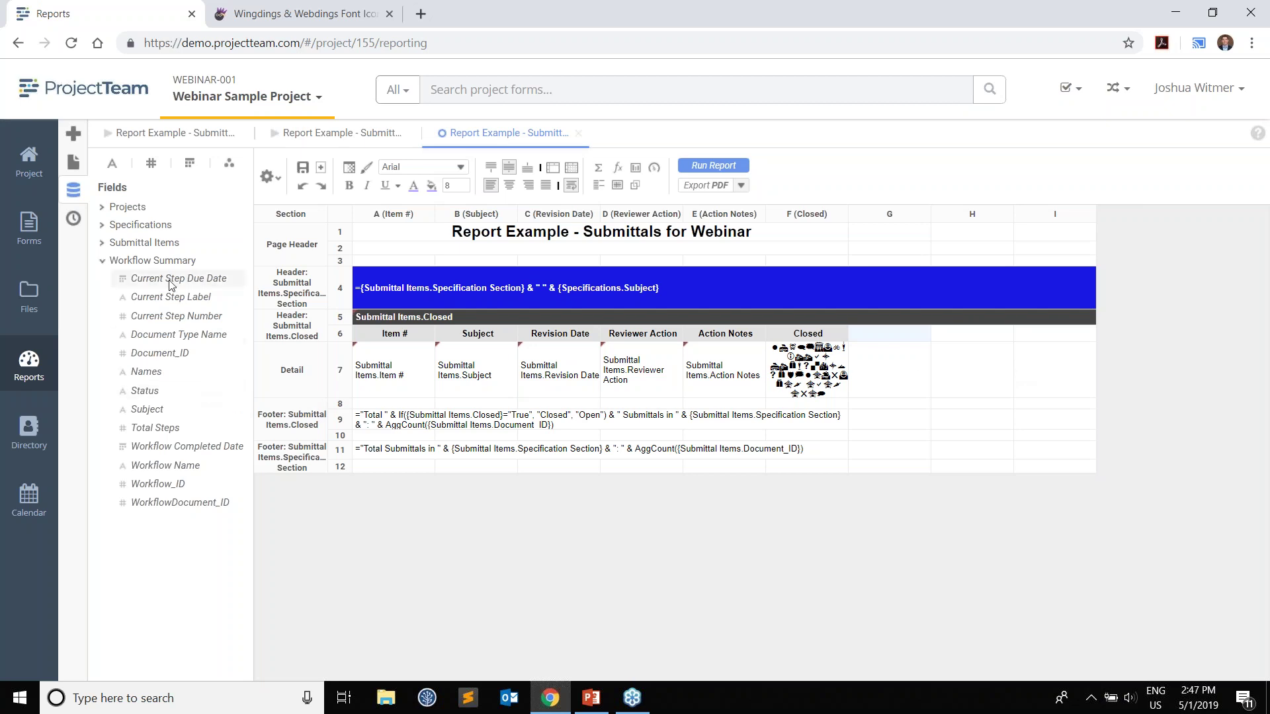
pyautogui.moveTo(156, 321); pyautogui.dragTo(883, 376)
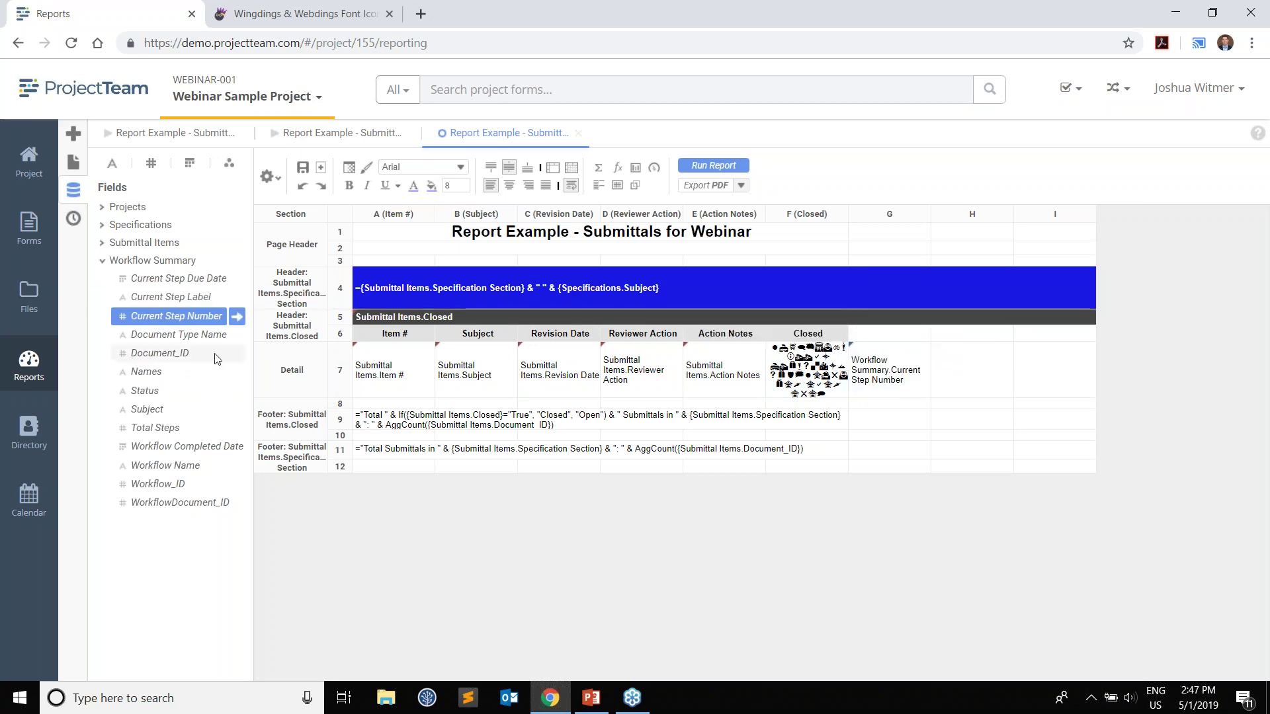
pyautogui.click(177, 433)
pyautogui.moveTo(179, 437); pyautogui.dragTo(957, 373)
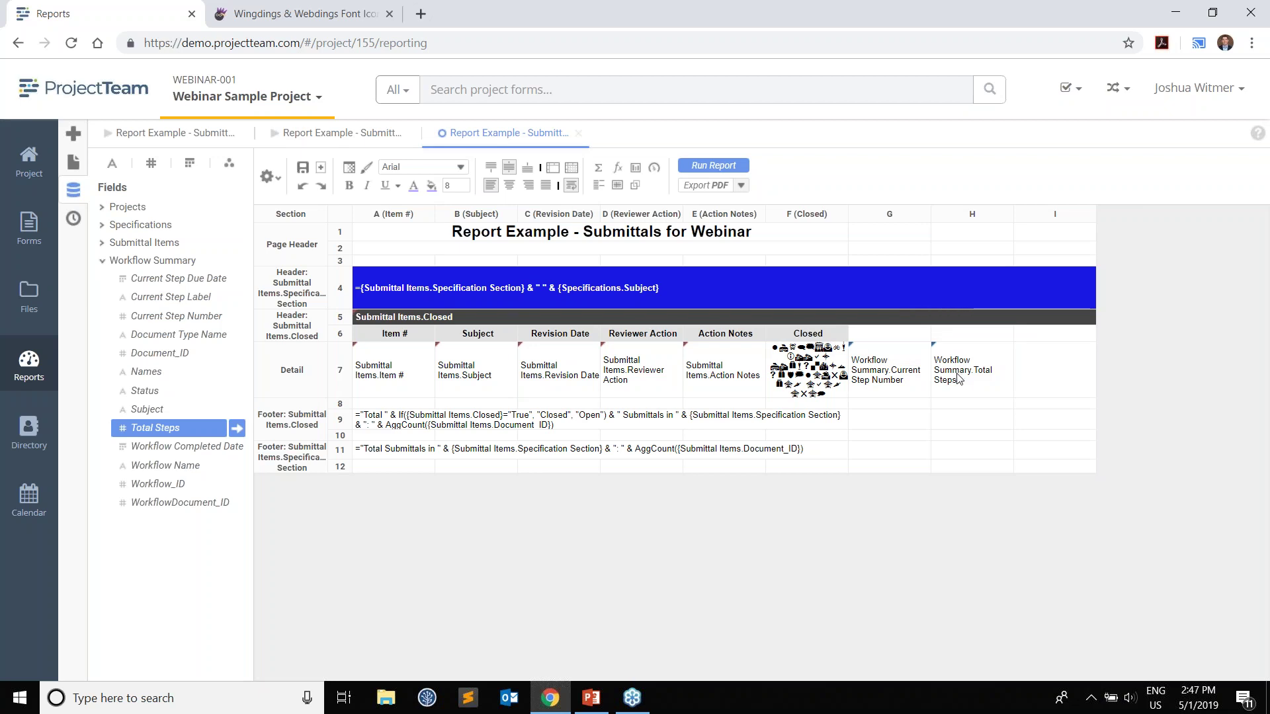
pyautogui.moveTo(202, 278); pyautogui.dragTo(1032, 377)
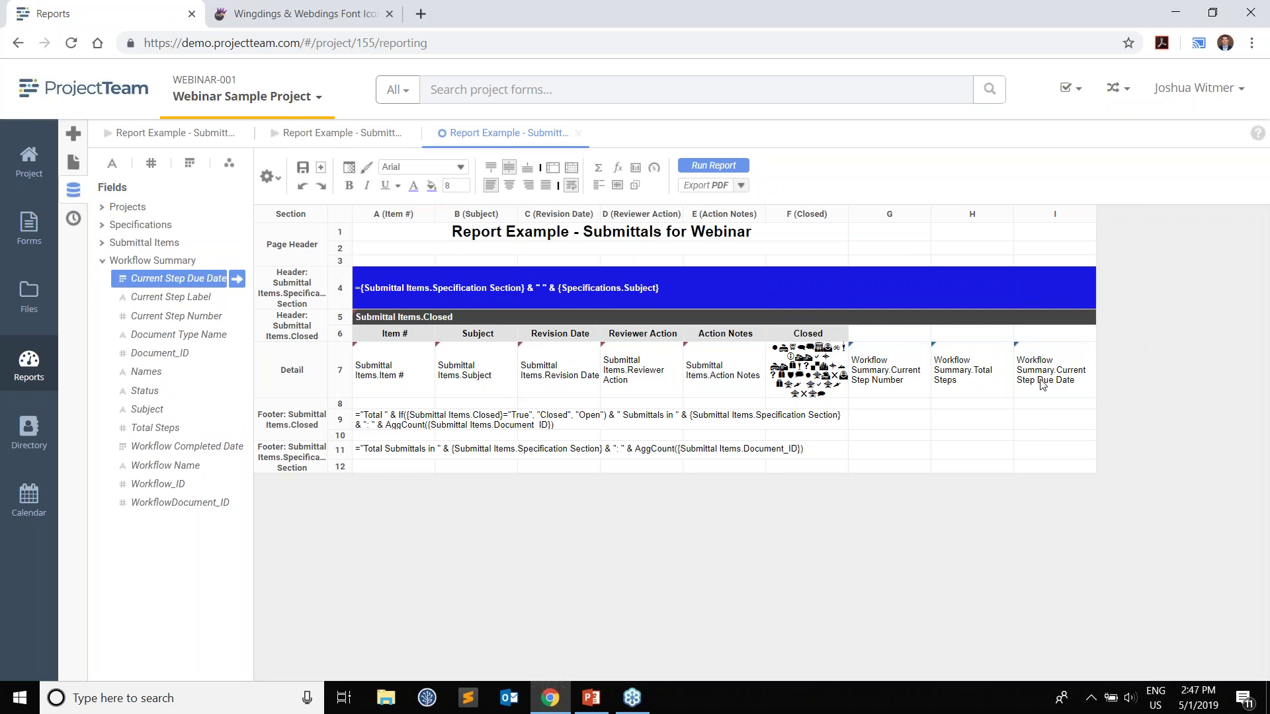
# - Enter the heading "WF Current Step" above the Current Step Number field in column G
pyautogui.doubleClick(900, 339)
pyautogui.write('WF')
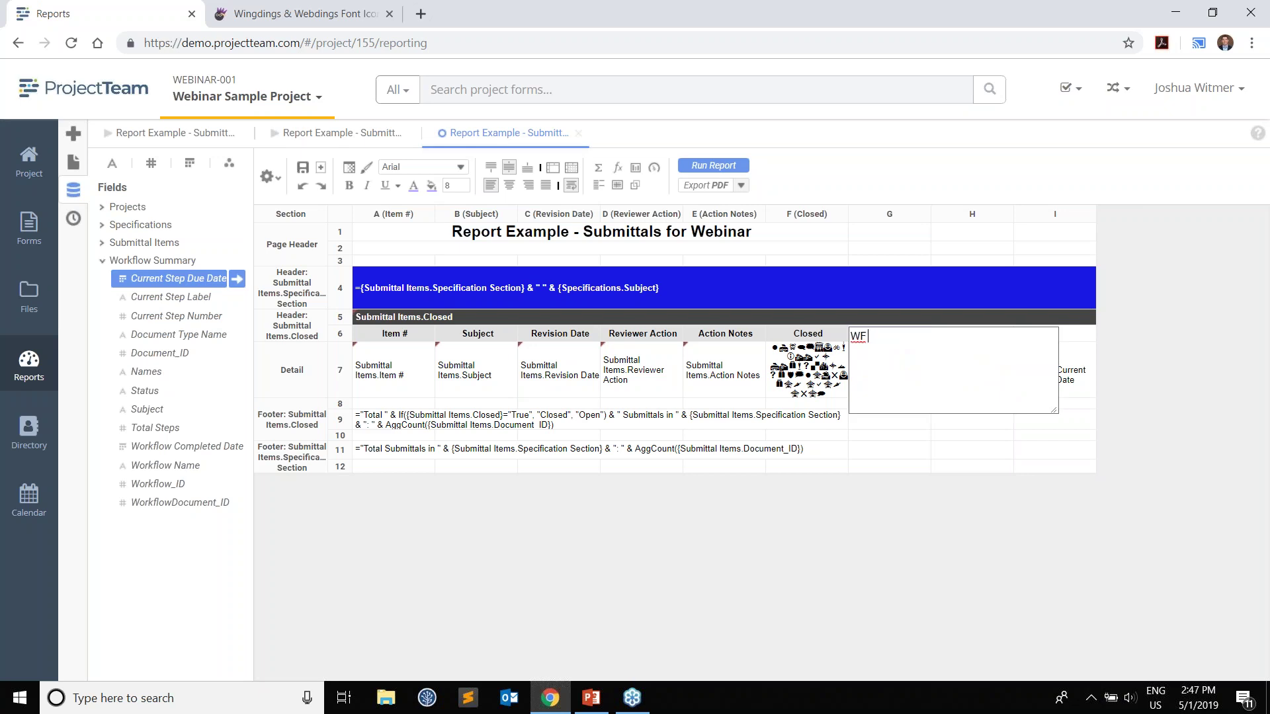
pyautogui.write(' Current STe')
pyautogui.press('BackSpace')
pyautogui.write('tep')
pyautogui.press('Return')
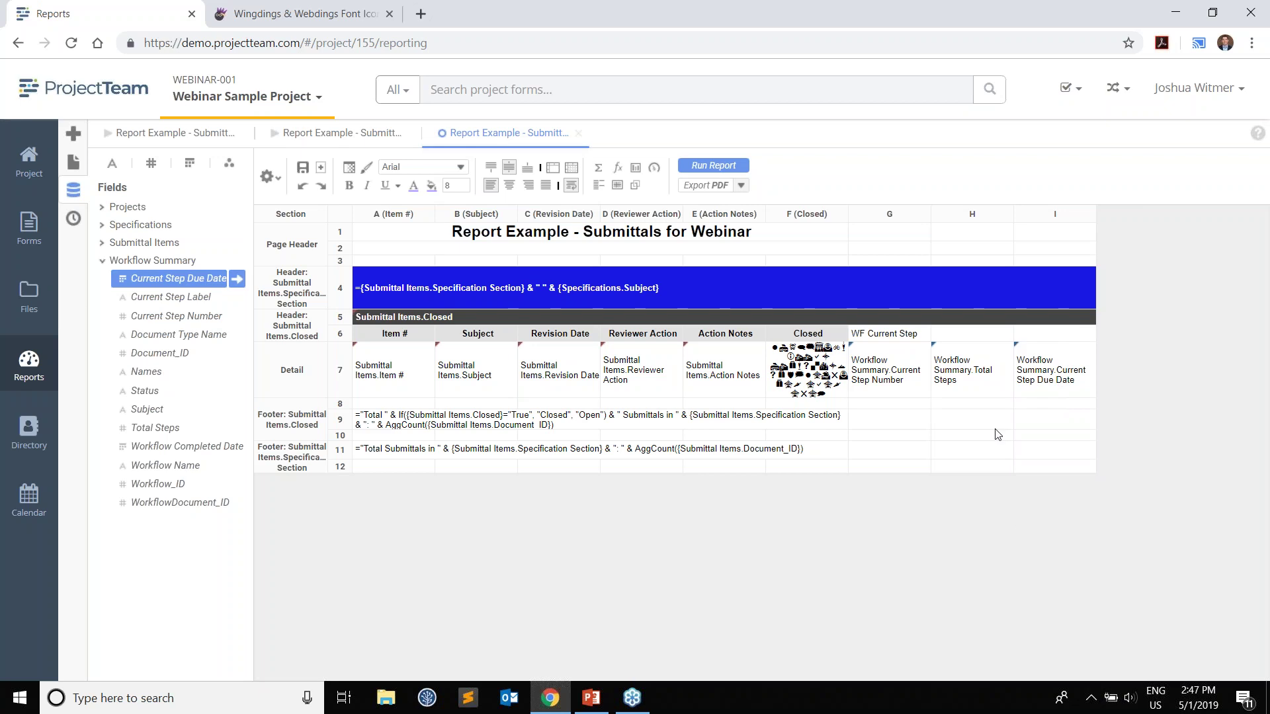
# - Enter the headings "WF Total Steps" in column H and "WF Due Date" in column I
pyautogui.doubleClick(969, 342)
pyautogui.write('WF')
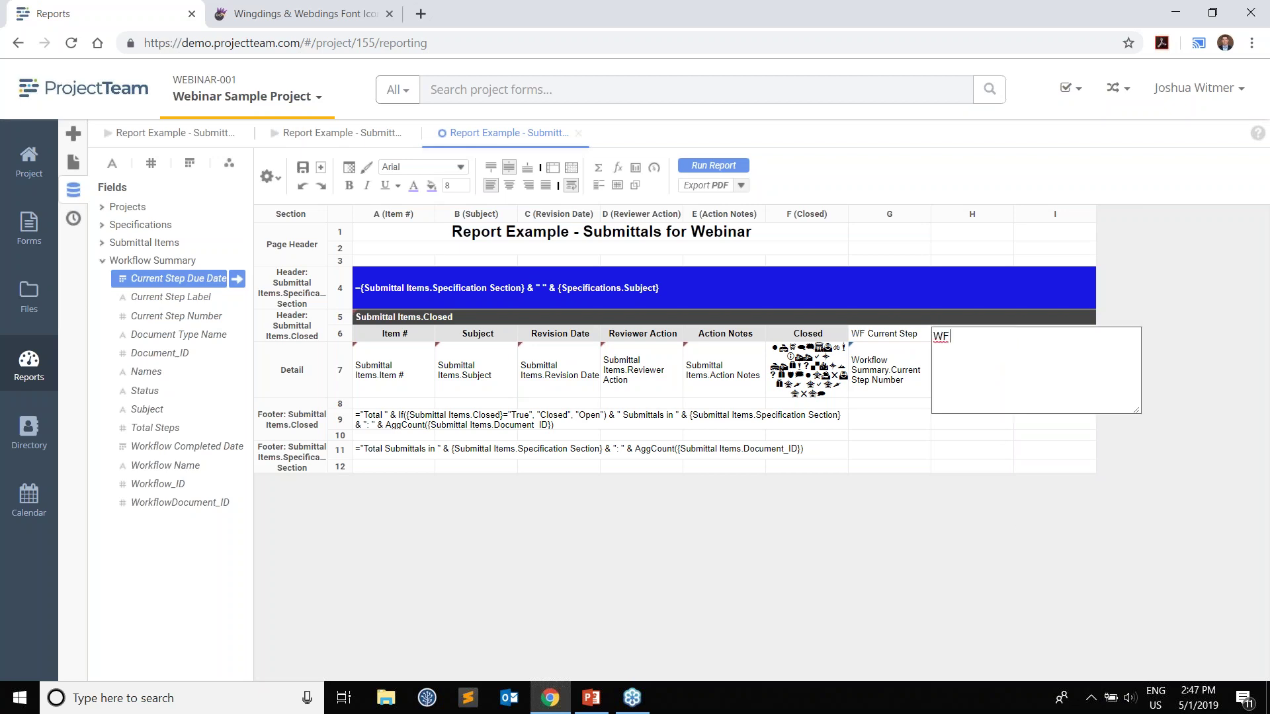
pyautogui.write(' Total Steps')
pyautogui.press('Return')
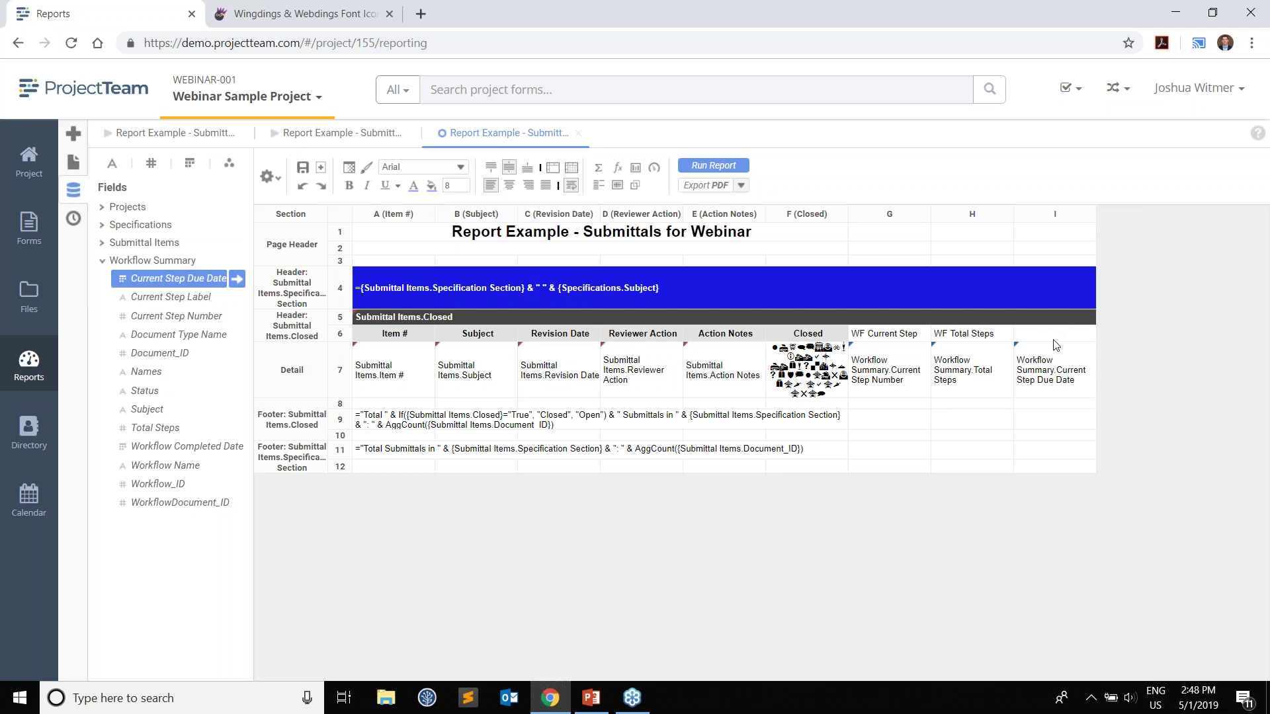
pyautogui.doubleClick(1056, 344)
pyautogui.write('WF')
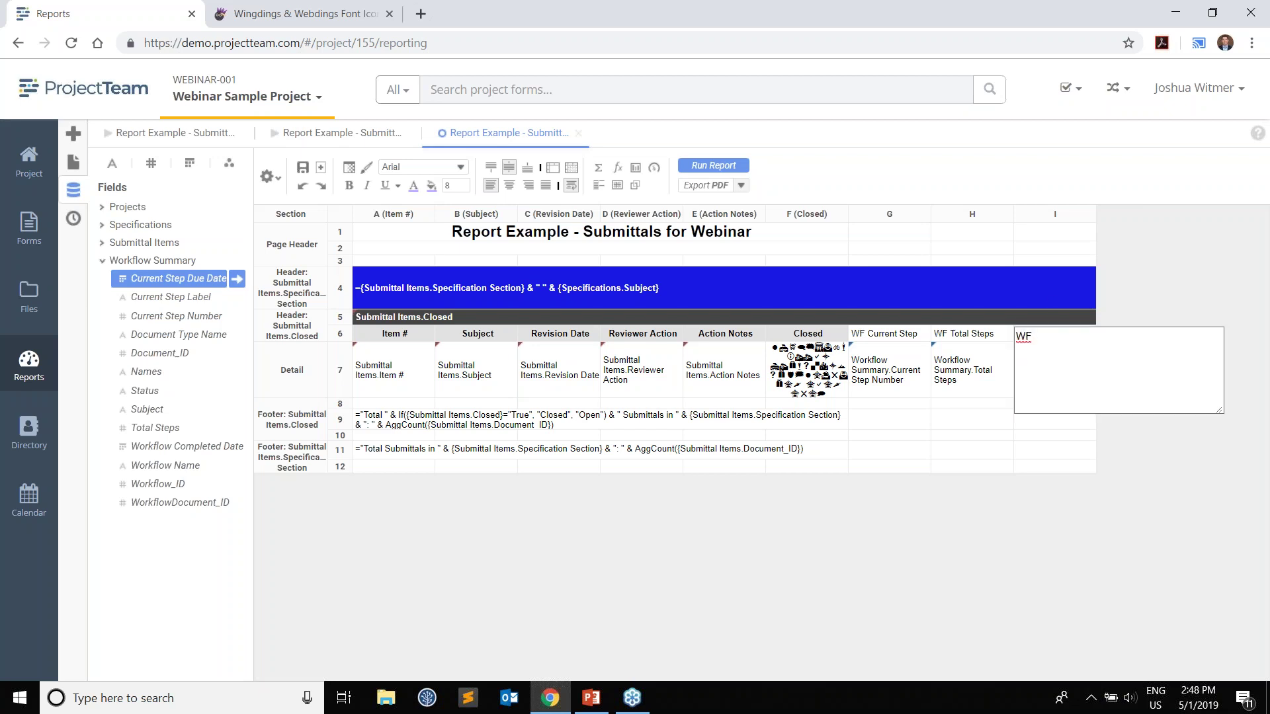
pyautogui.write(' Due Date')
pyautogui.press('Return')
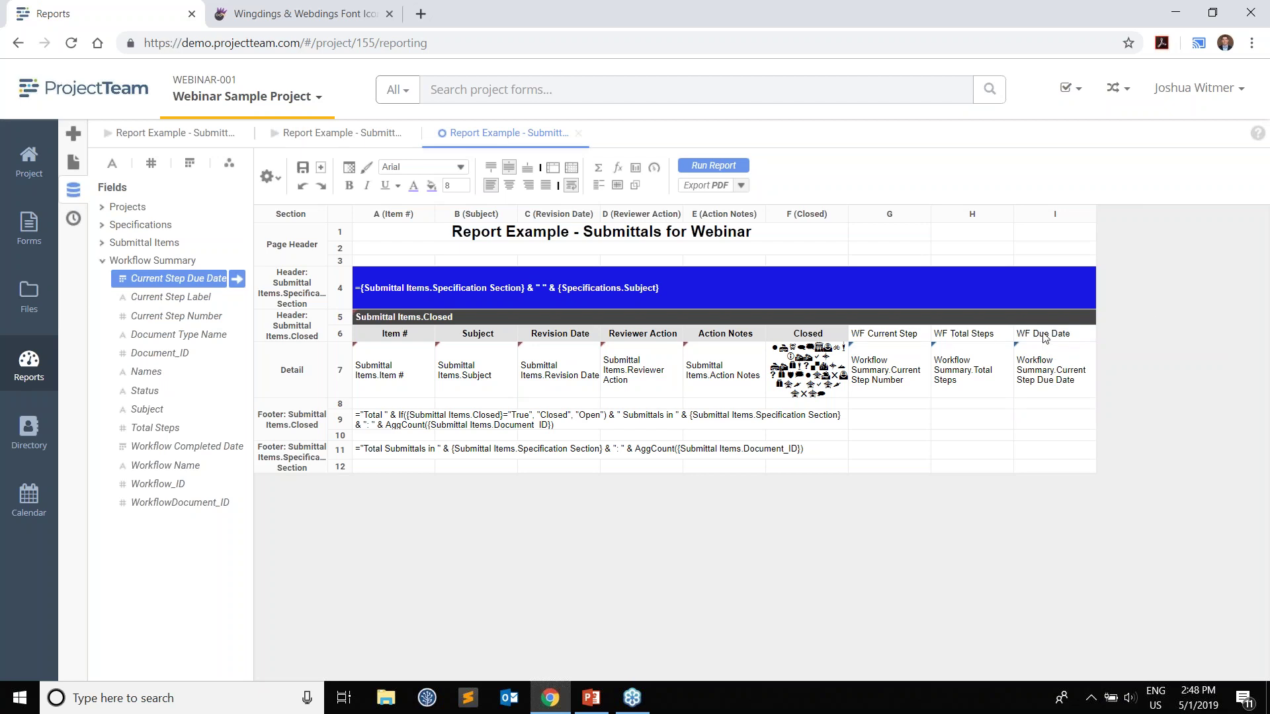
# - Format the three WF headings bold with the light gray fill of the other headings, and run the report before returning to the design
pyautogui.moveTo(1042, 334); pyautogui.dragTo(910, 340)
pyautogui.click(414, 188)
pyautogui.click(456, 295)
pyautogui.click(349, 186)
pyautogui.click(967, 382)
pyautogui.click(707, 167)
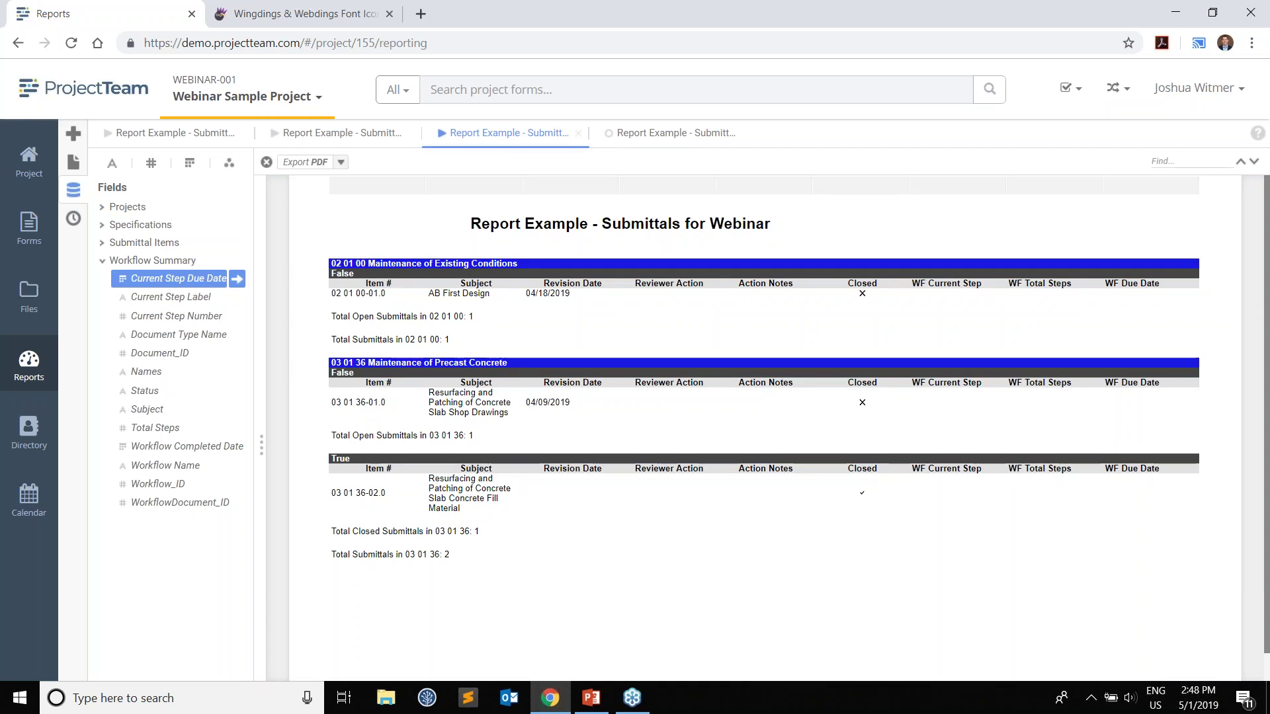
pyautogui.click(681, 140)
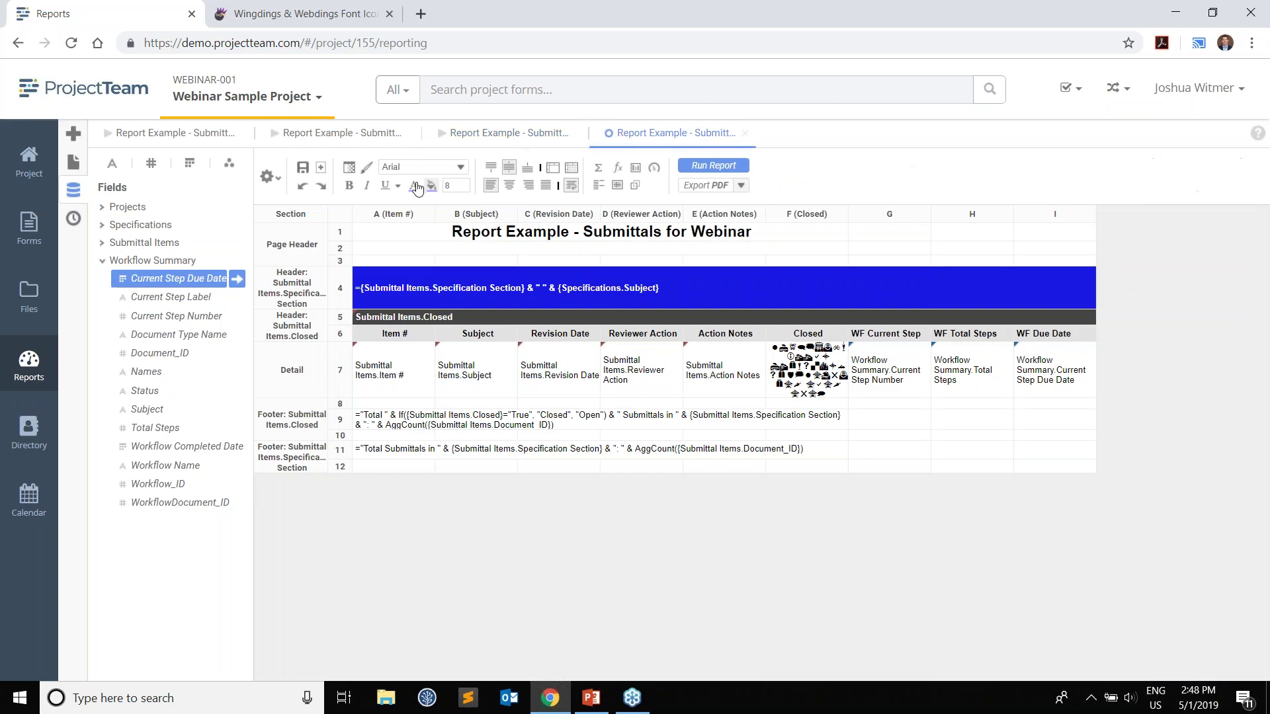
# - Delete the report joins between Workflow Summary and Specifications and between Projects and Specifications
pyautogui.click(269, 177)
pyautogui.moveTo(334, 341)
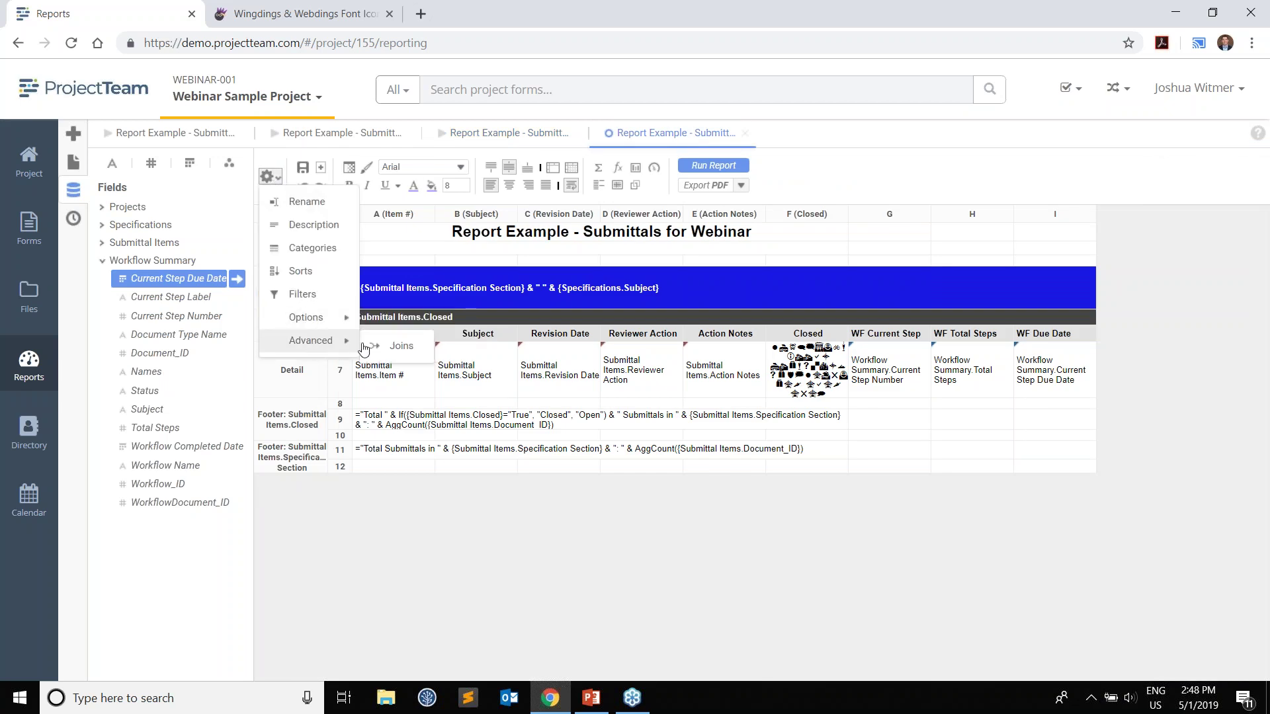
pyautogui.click(386, 348)
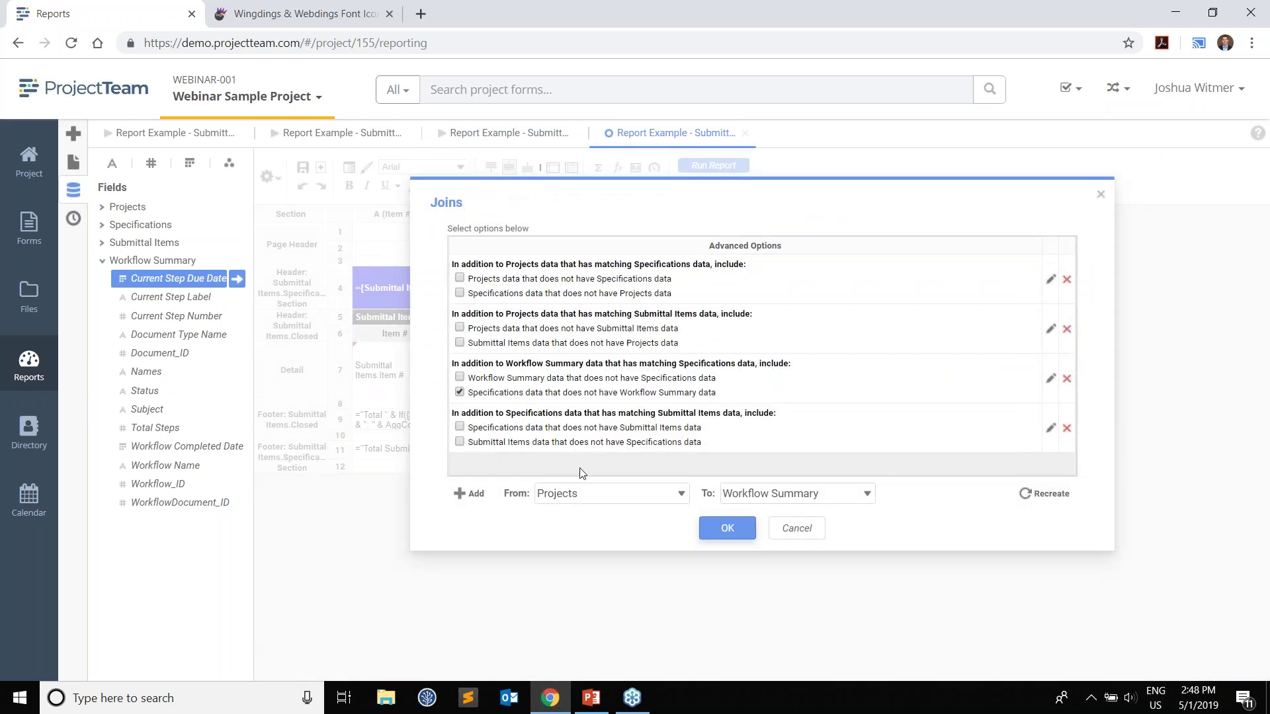
pyautogui.moveTo(521, 387)
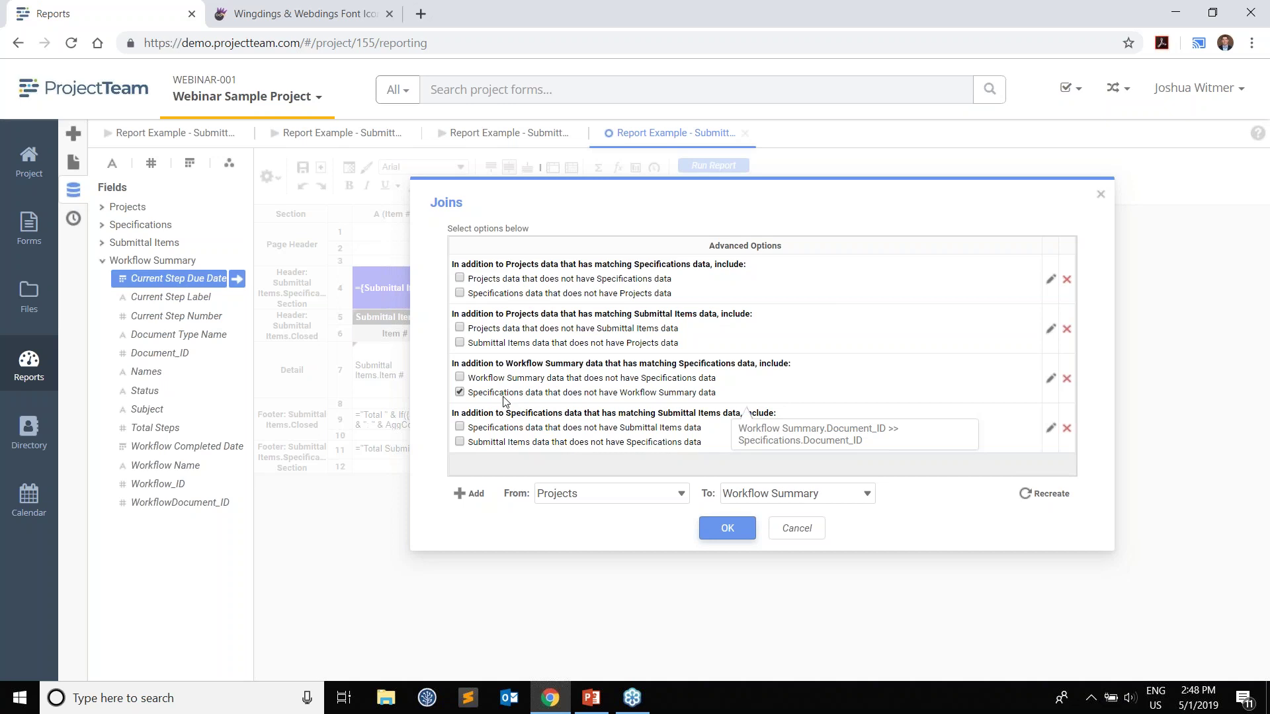
pyautogui.click(1067, 378)
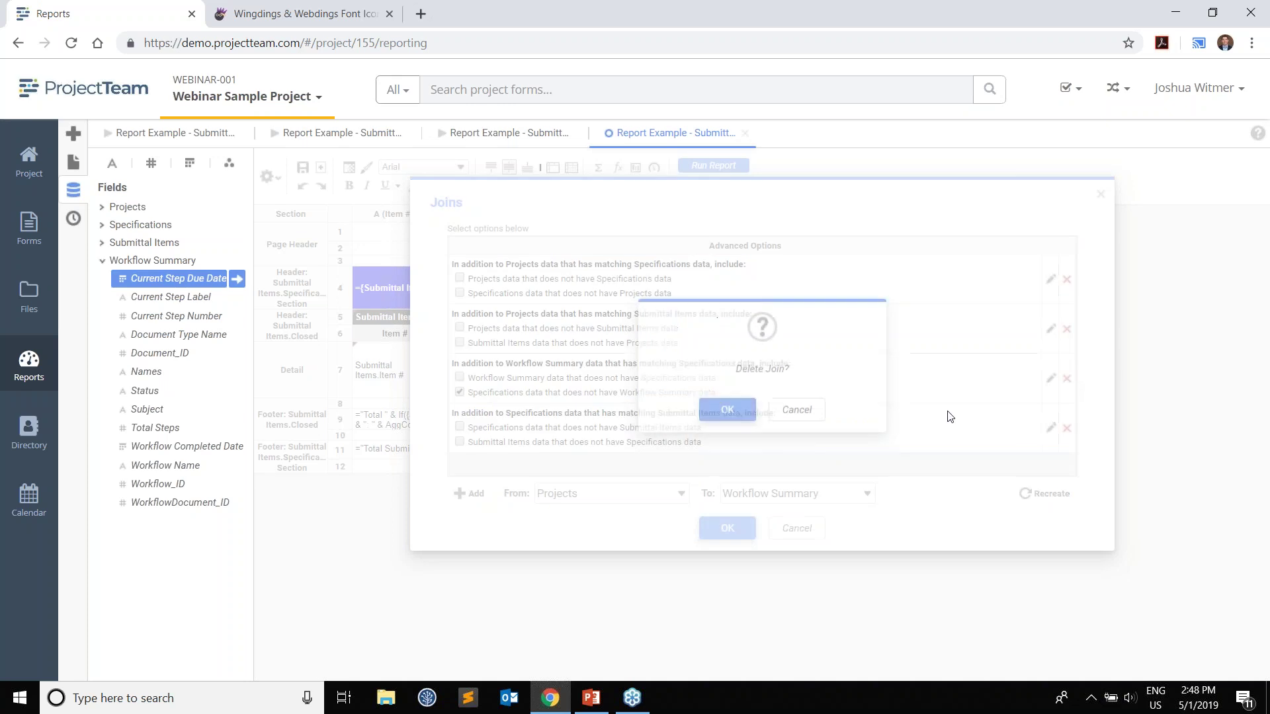
pyautogui.click(727, 407)
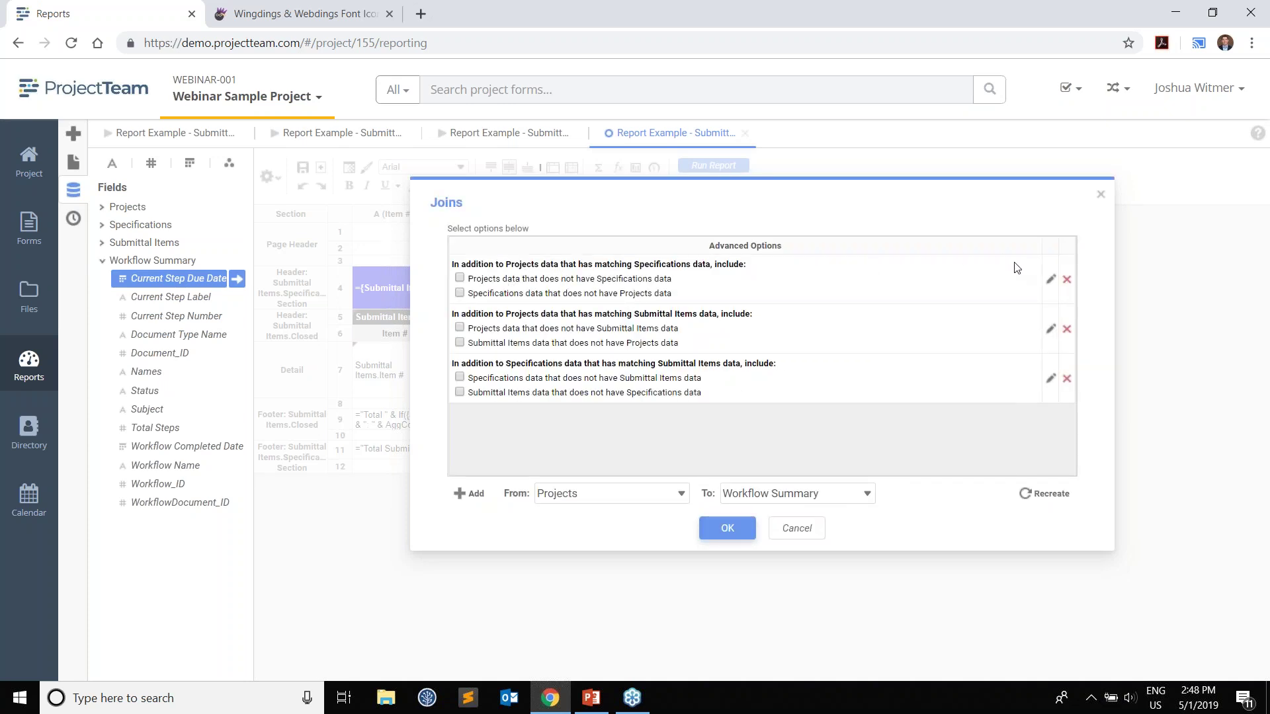
pyautogui.click(1066, 279)
pyautogui.click(732, 407)
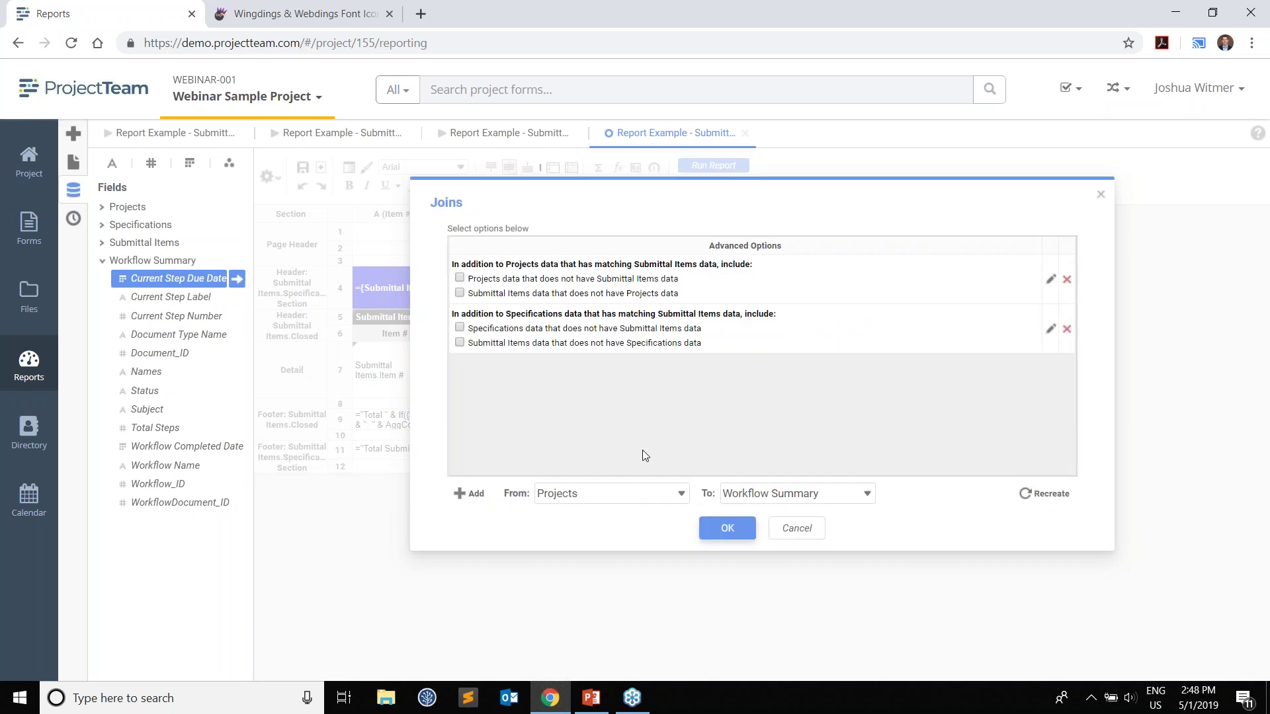
# - Add a join from Workflow Summary to Submittal Items matching Workflow Summary.Document_ID to Submittal Items.Document_ID
pyautogui.click(629, 494)
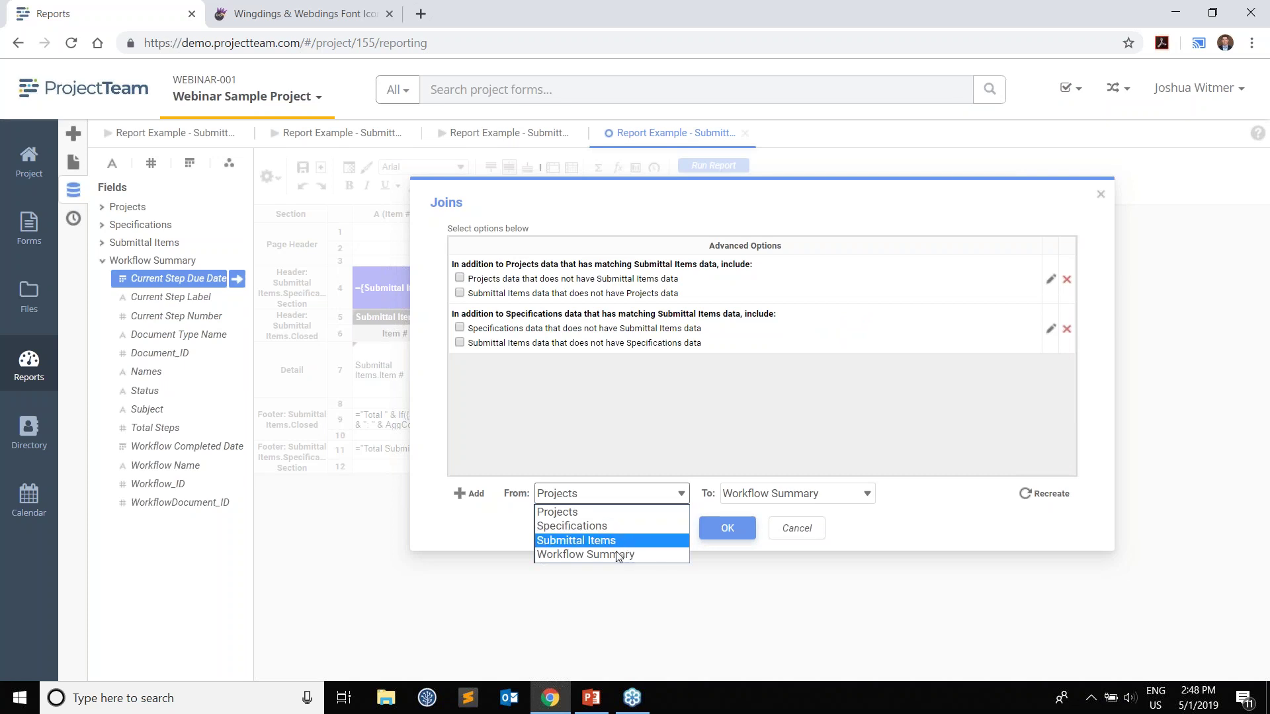
pyautogui.click(615, 554)
pyautogui.click(762, 507)
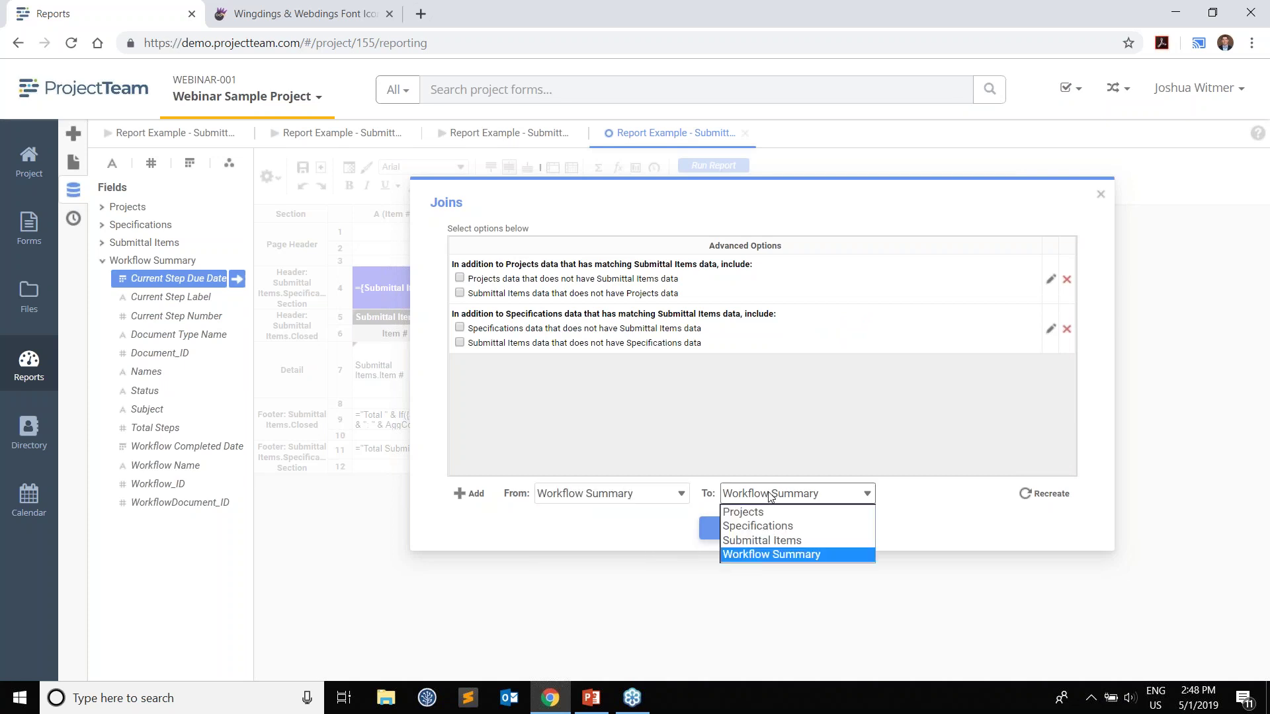
pyautogui.click(782, 540)
pyautogui.click(470, 494)
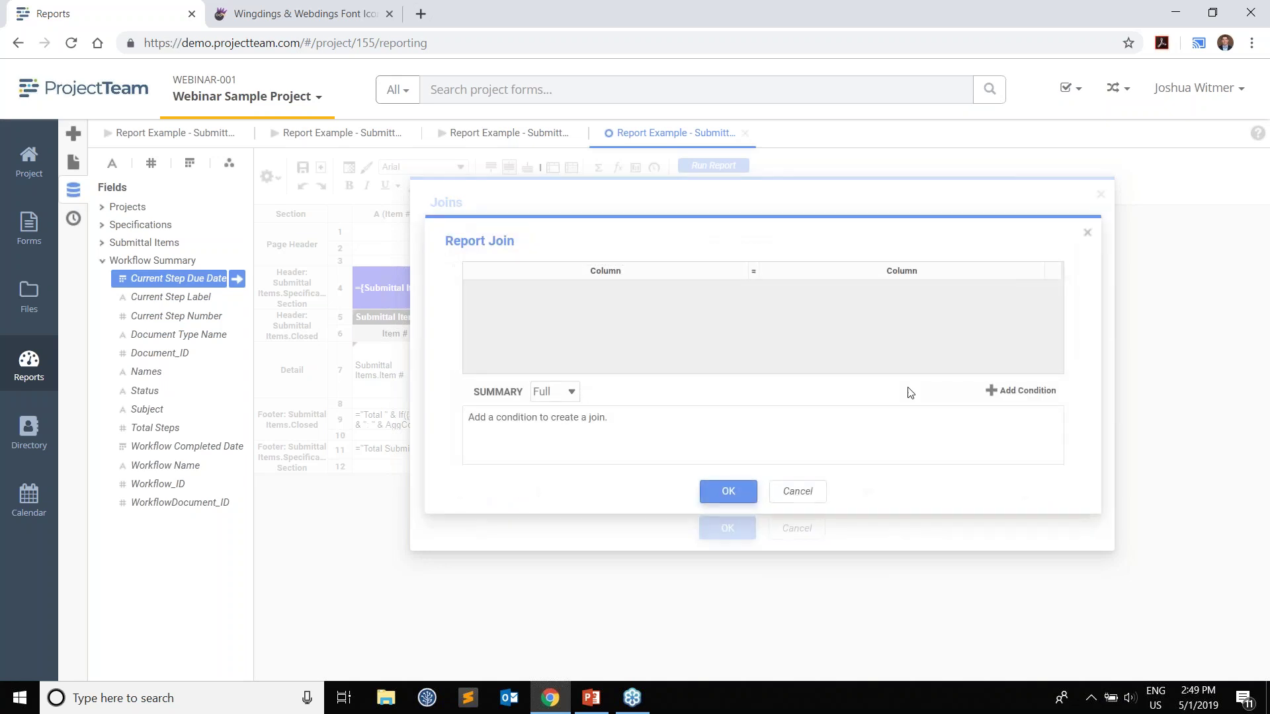
pyautogui.click(1022, 390)
pyautogui.click(675, 288)
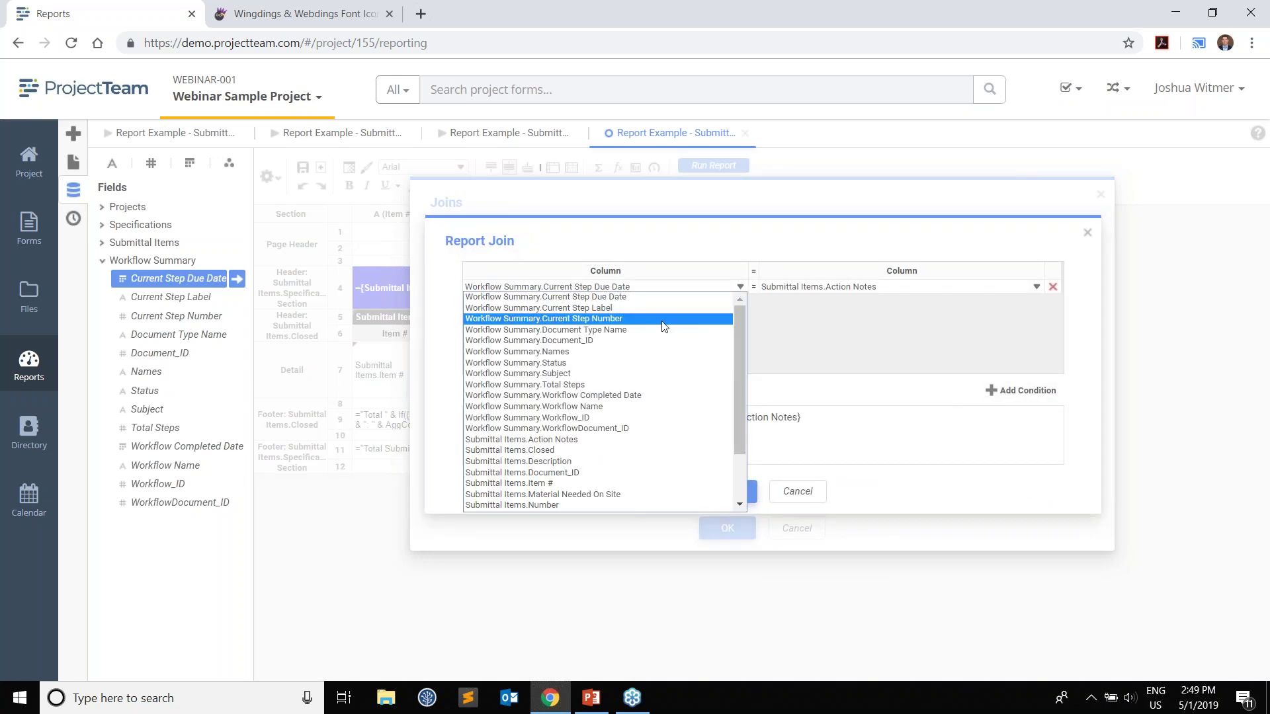
pyautogui.click(653, 341)
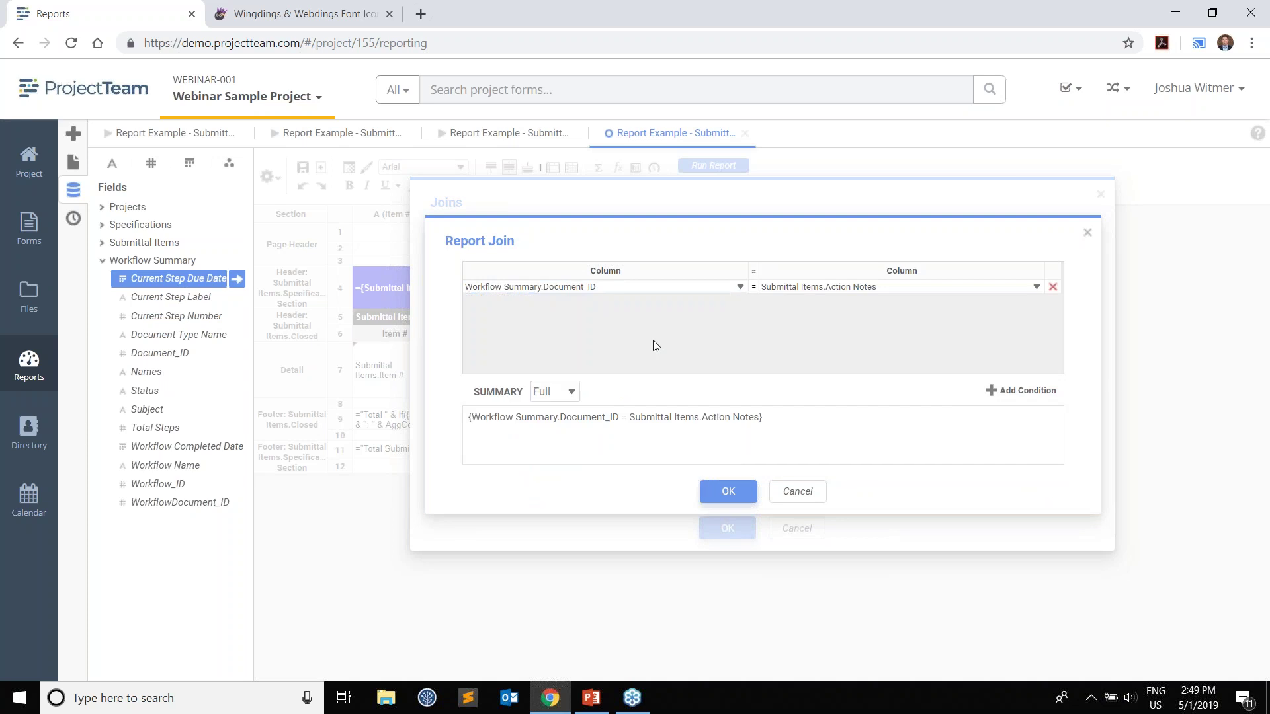
pyautogui.click(835, 289)
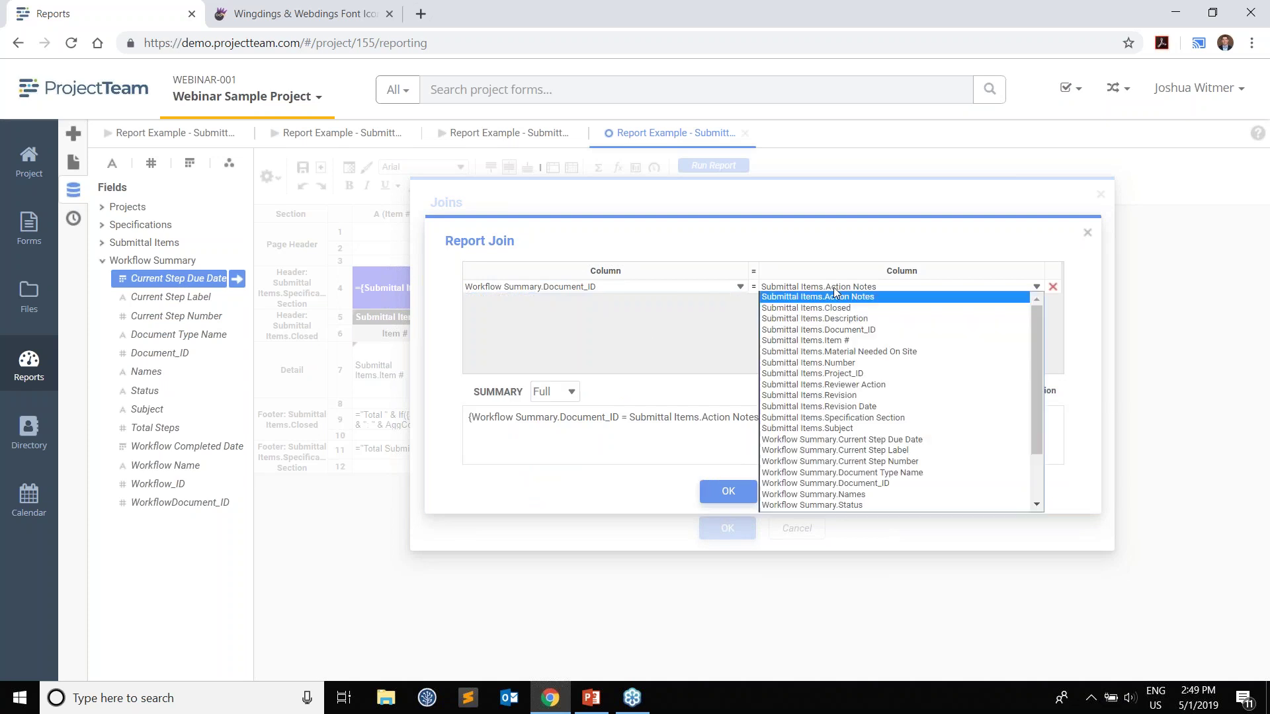
pyautogui.click(851, 330)
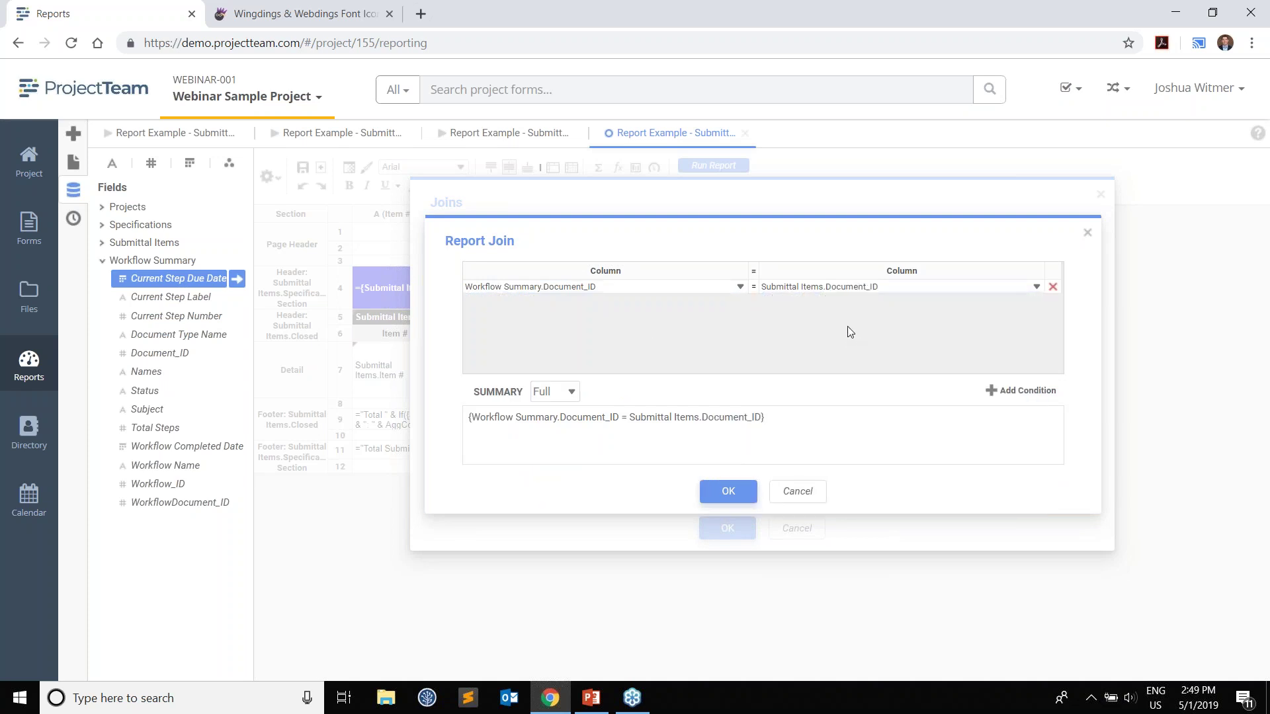
pyautogui.click(753, 492)
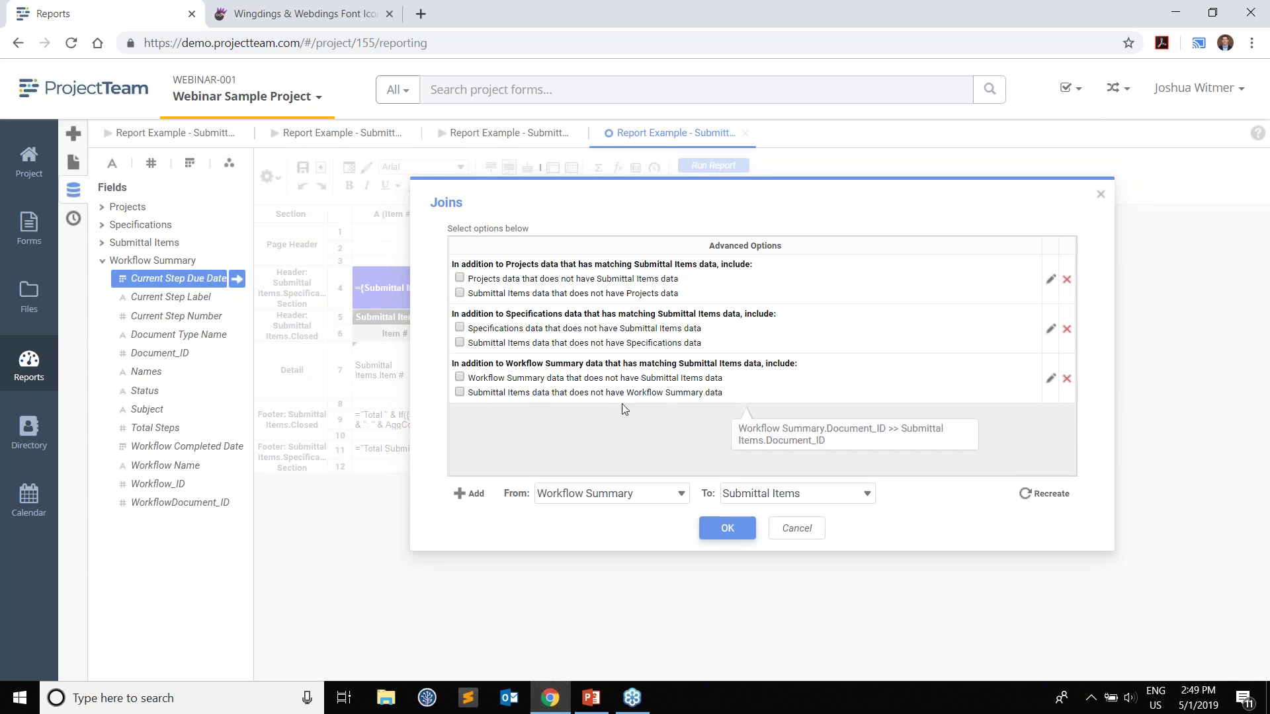
# - Include Submittal Items data that does not have Workflow Summary data in the new join, and run the report
pyautogui.click(506, 395)
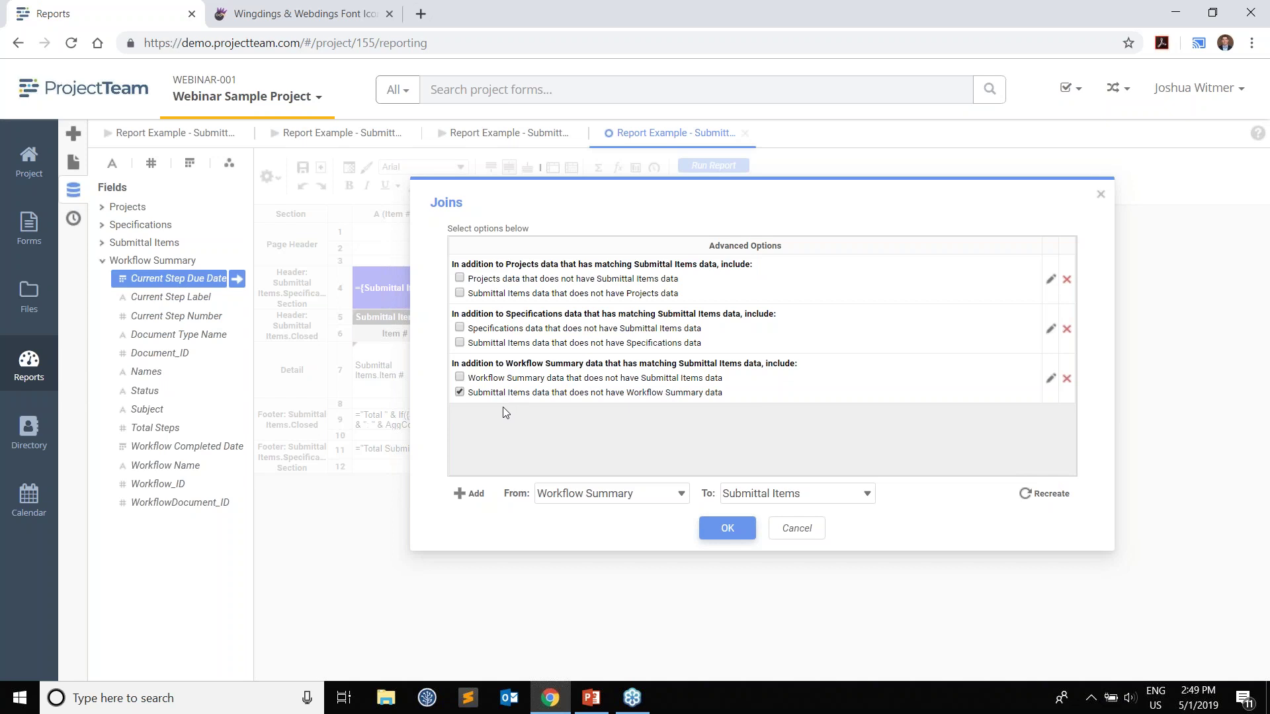
pyautogui.click(726, 528)
pyautogui.click(719, 166)
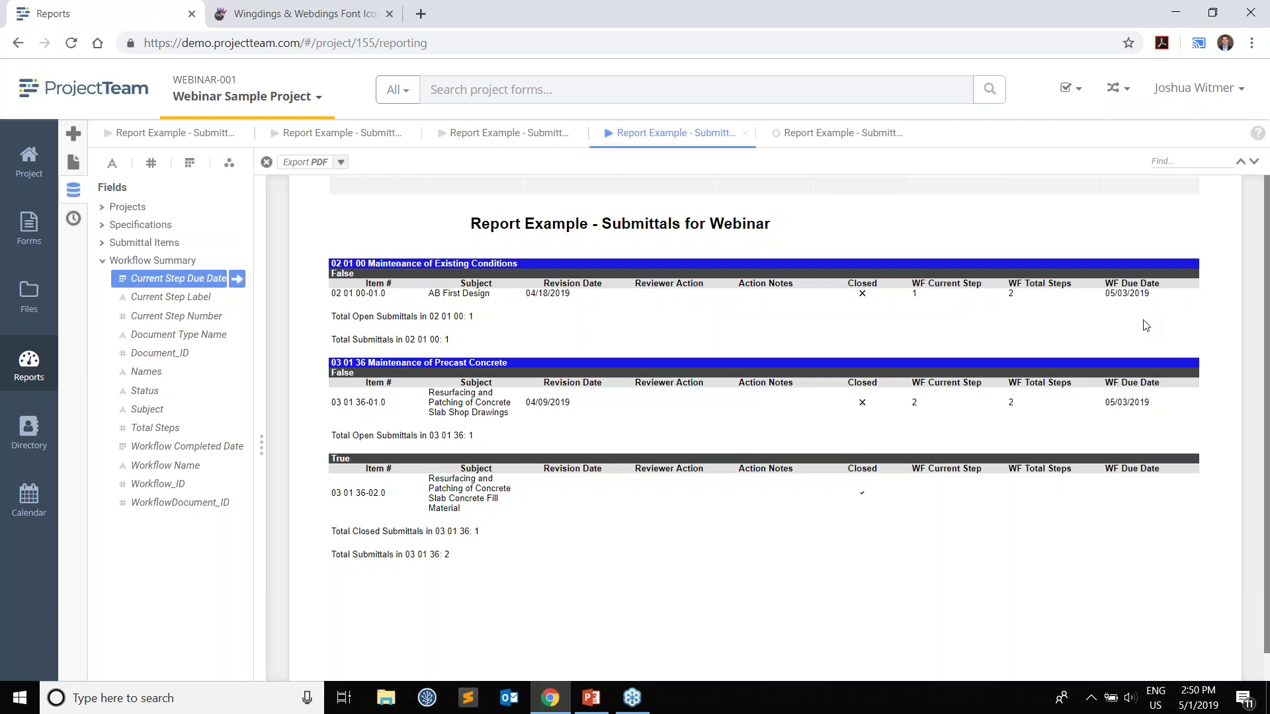
# - Return to the report design, add column J after column I, and extend the merged header rows 4 and 5 across it
pyautogui.click(857, 135)
pyautogui.rightClick(1056, 213)
pyautogui.click(1115, 252)
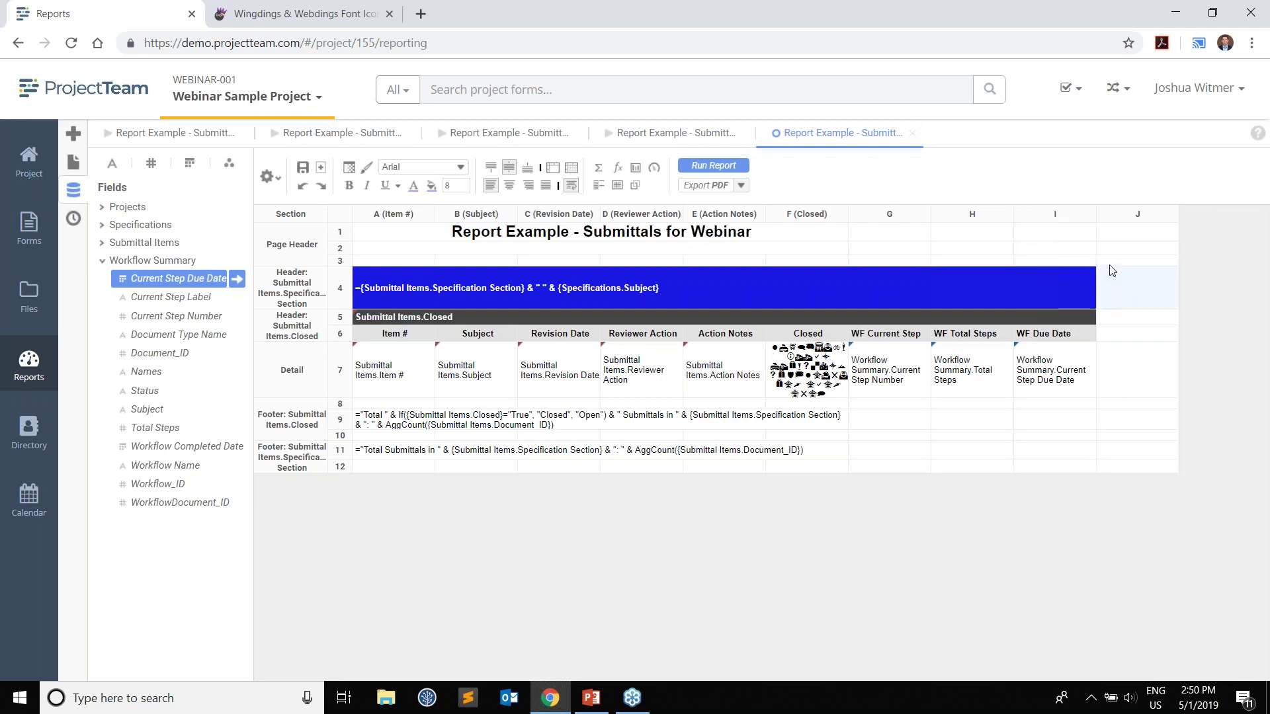
pyautogui.click(1076, 296)
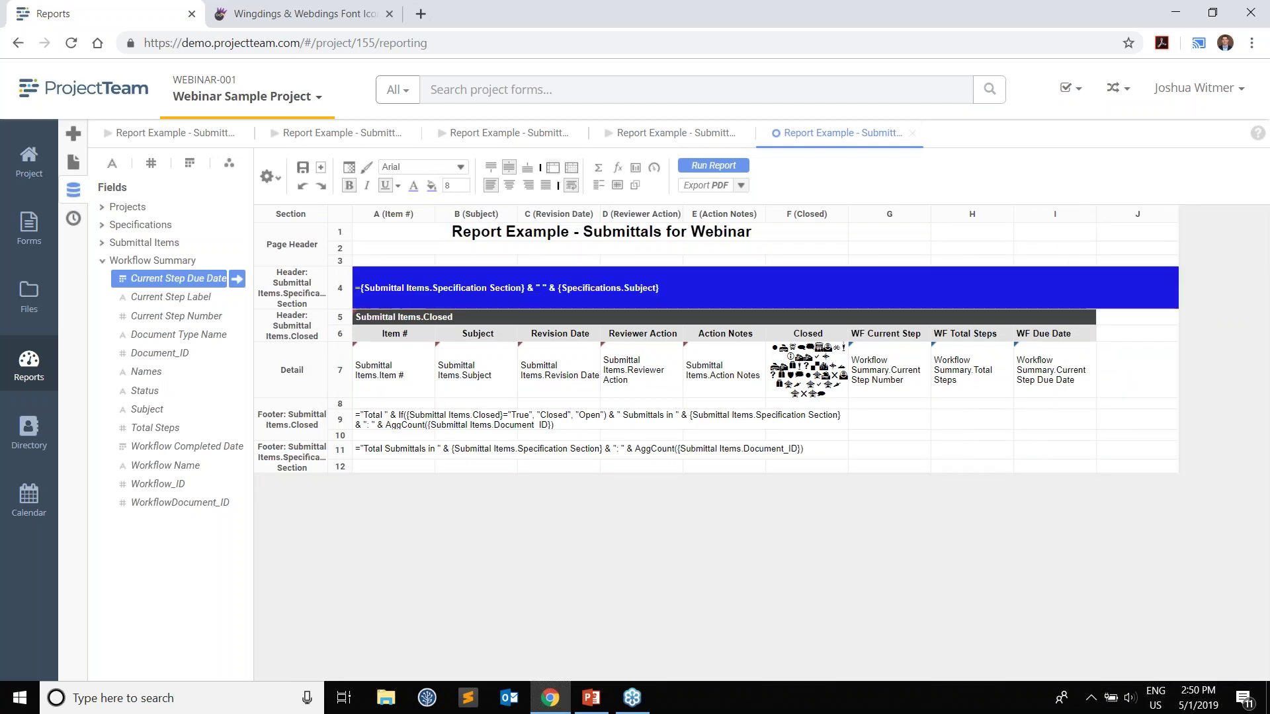
pyautogui.click(1085, 318)
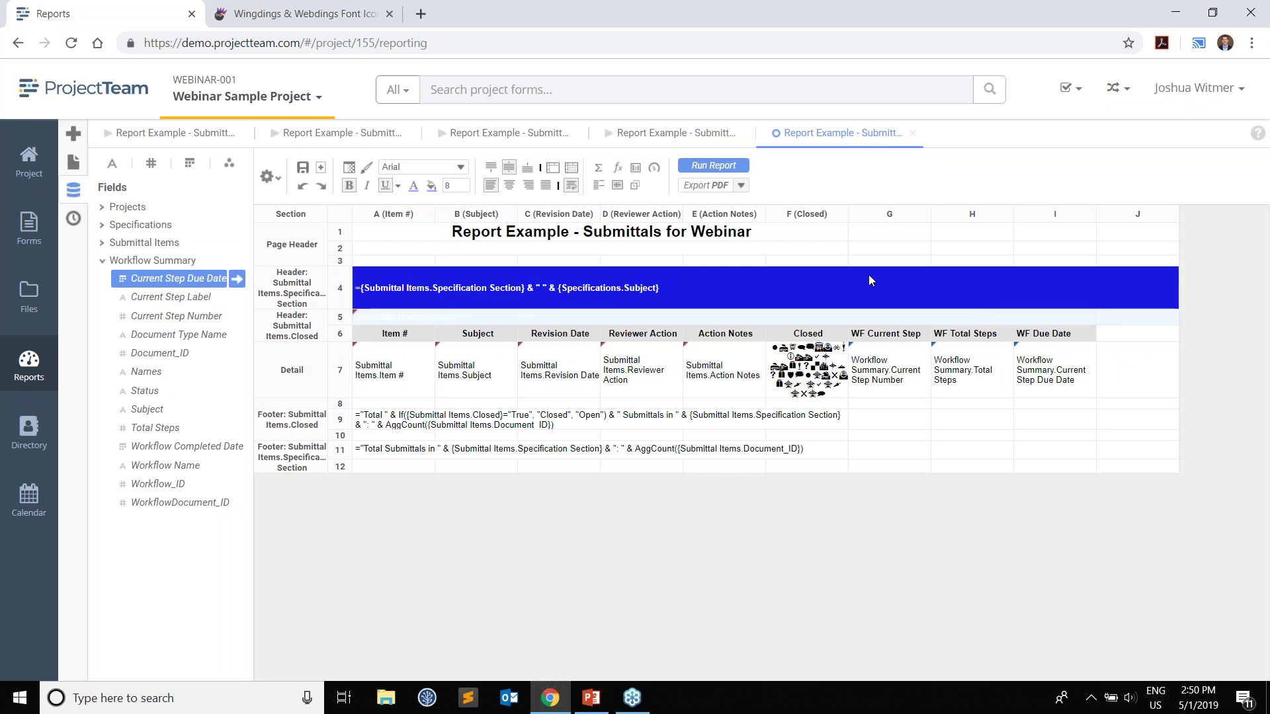
pyautogui.click(559, 170)
# - Enter the heading "Date Diff" in row 6 of column J
pyautogui.click(1133, 340)
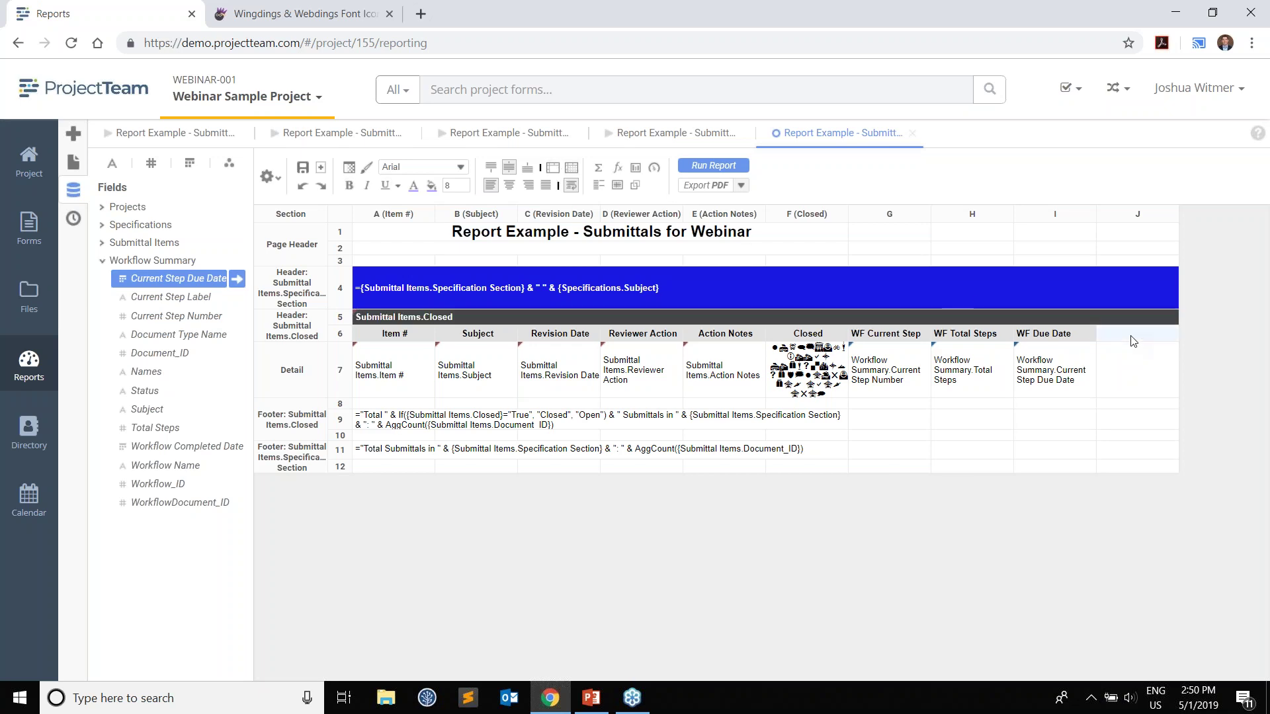
pyautogui.write('Date Diff')
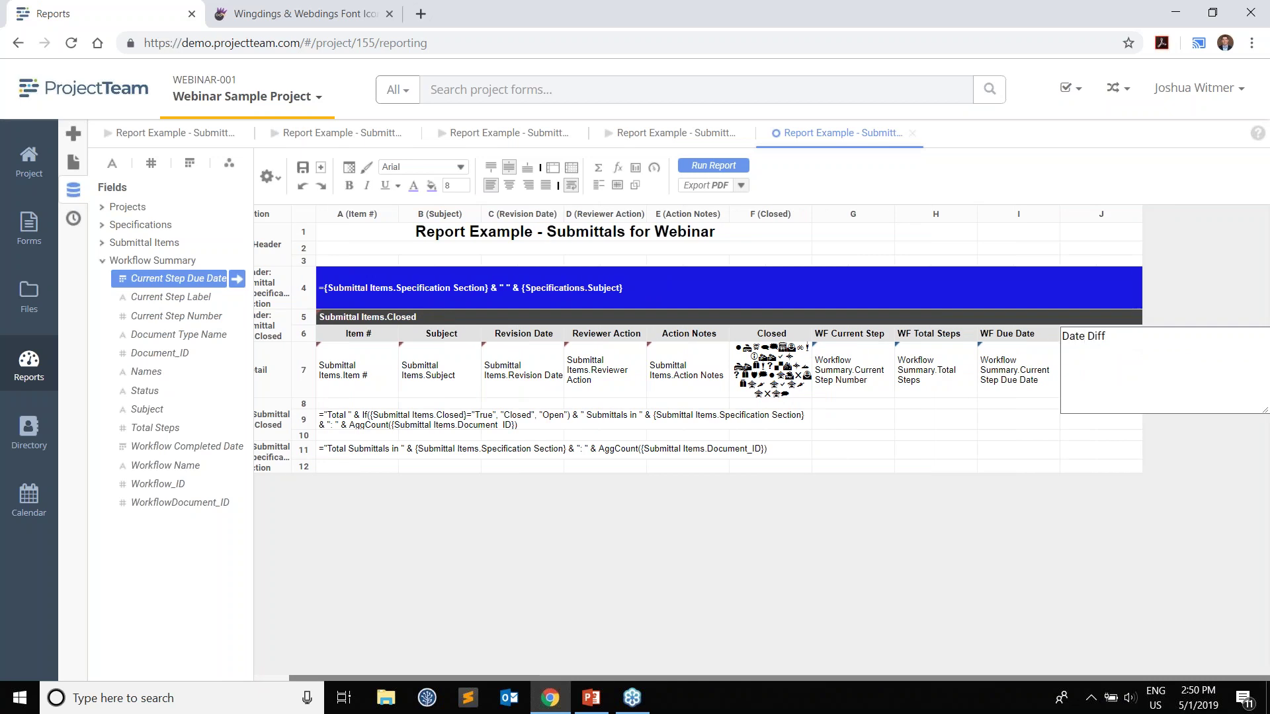
pyautogui.press('Return')
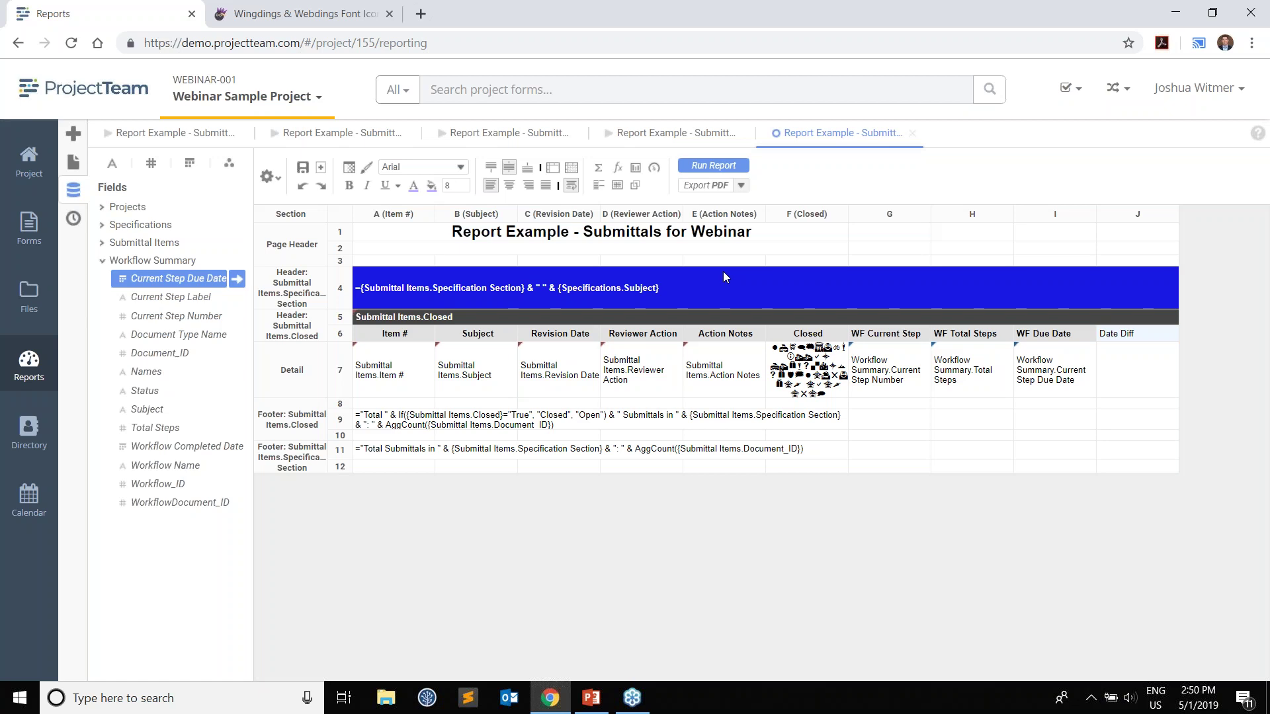
# - Enter the heading "Rev Date - WF Date" in row 6 of column J and copy the WF Due Date heading's formatting to it
pyautogui.write('Re')
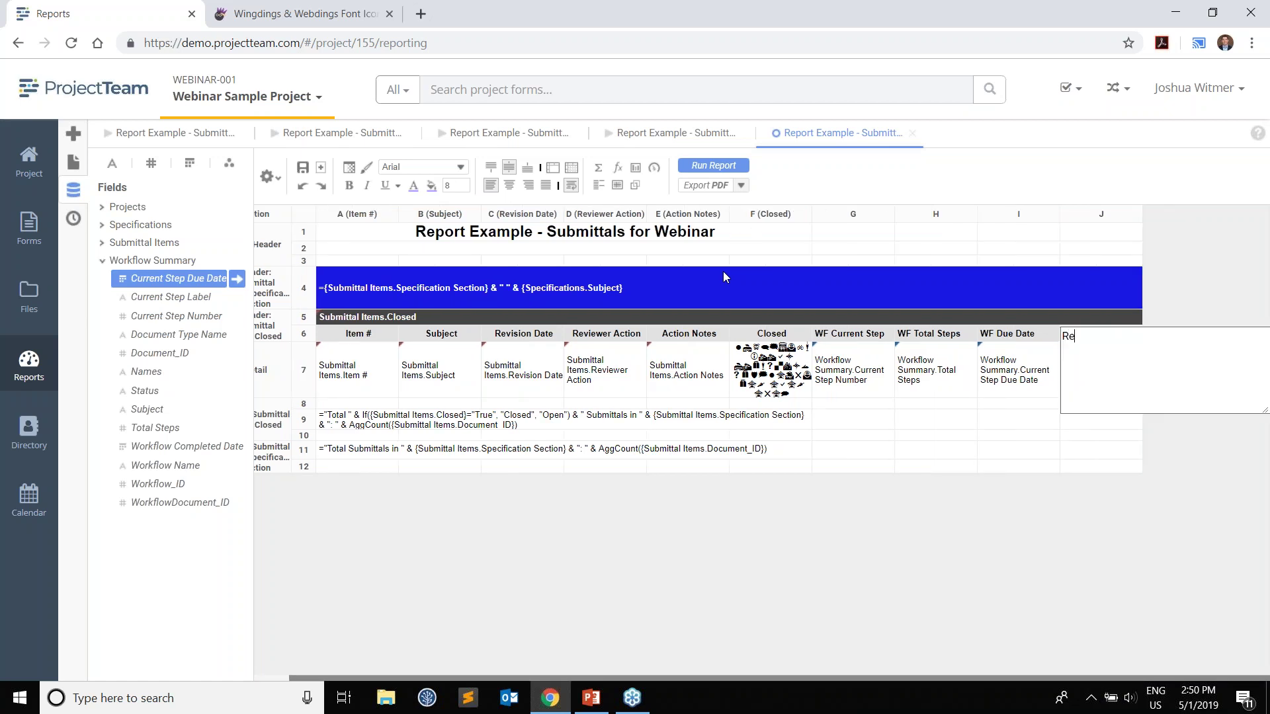
pyautogui.write('v Date -  WF Date-')
pyautogui.click(1201, 276)
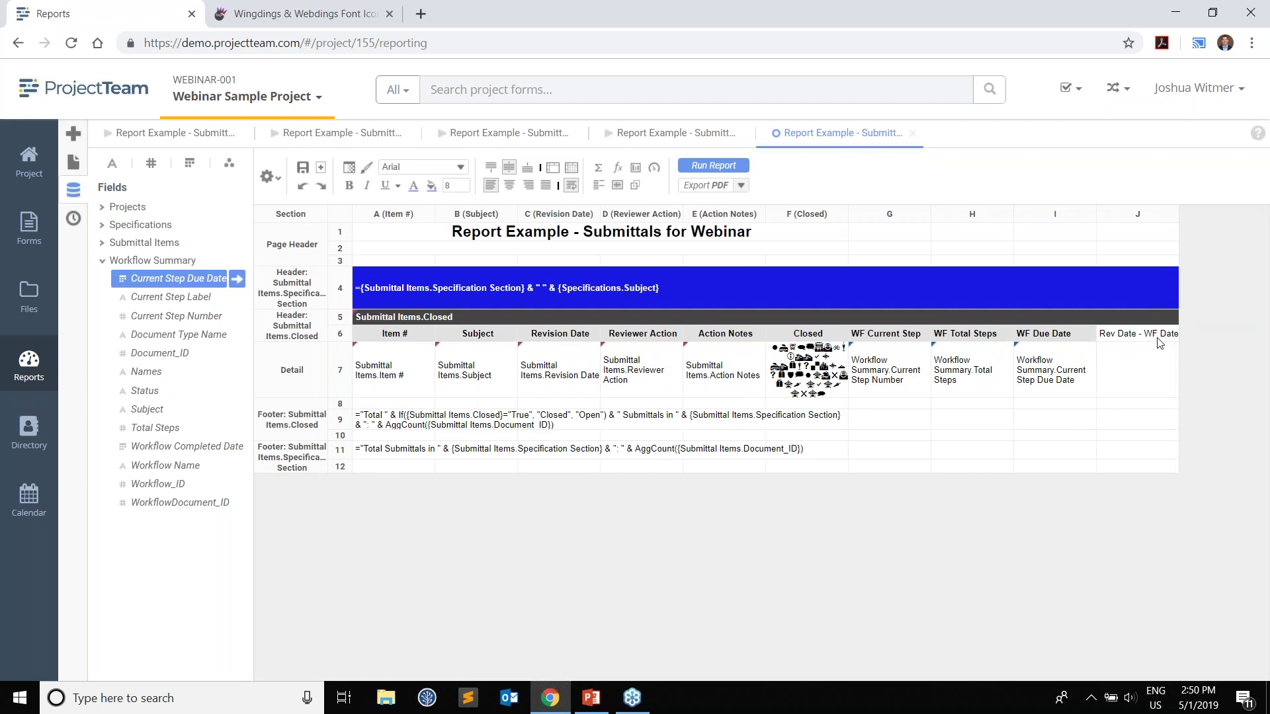
pyautogui.click(1074, 333)
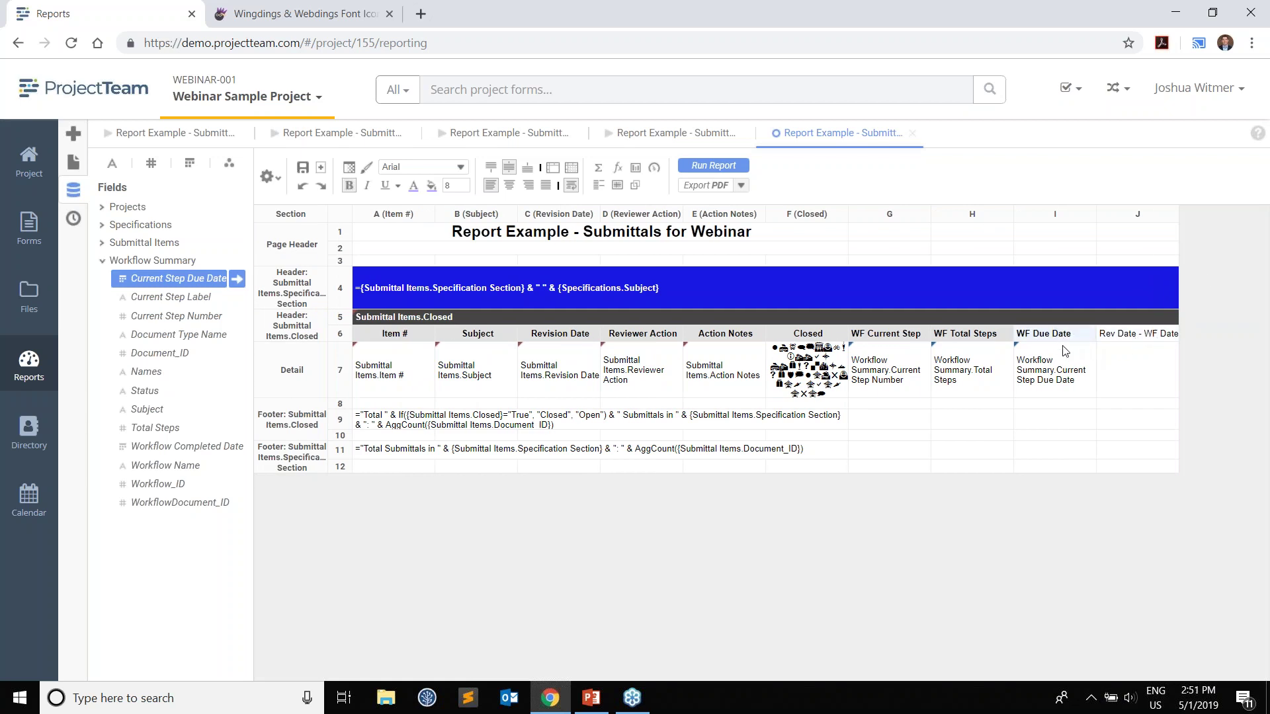
pyautogui.click(369, 175)
pyautogui.click(1135, 332)
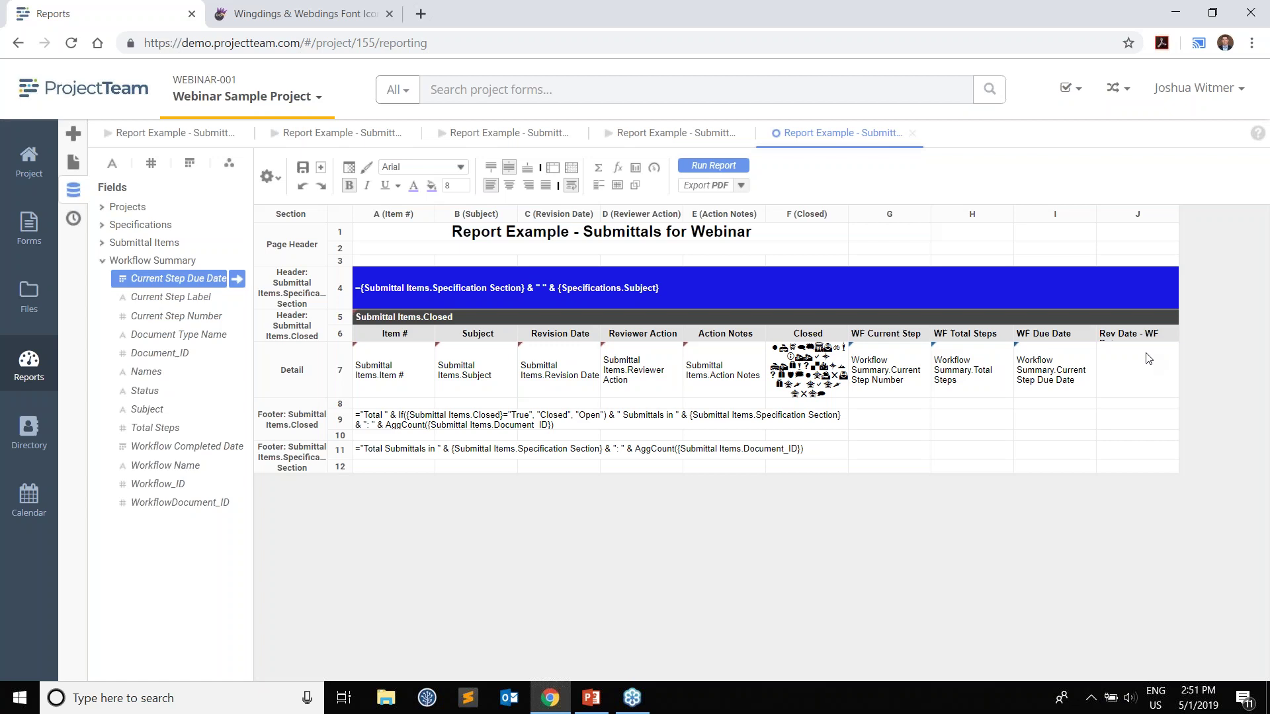
# - Start a DateDiff formula in the detail row of column J with the interval "d"
pyautogui.click(1135, 371)
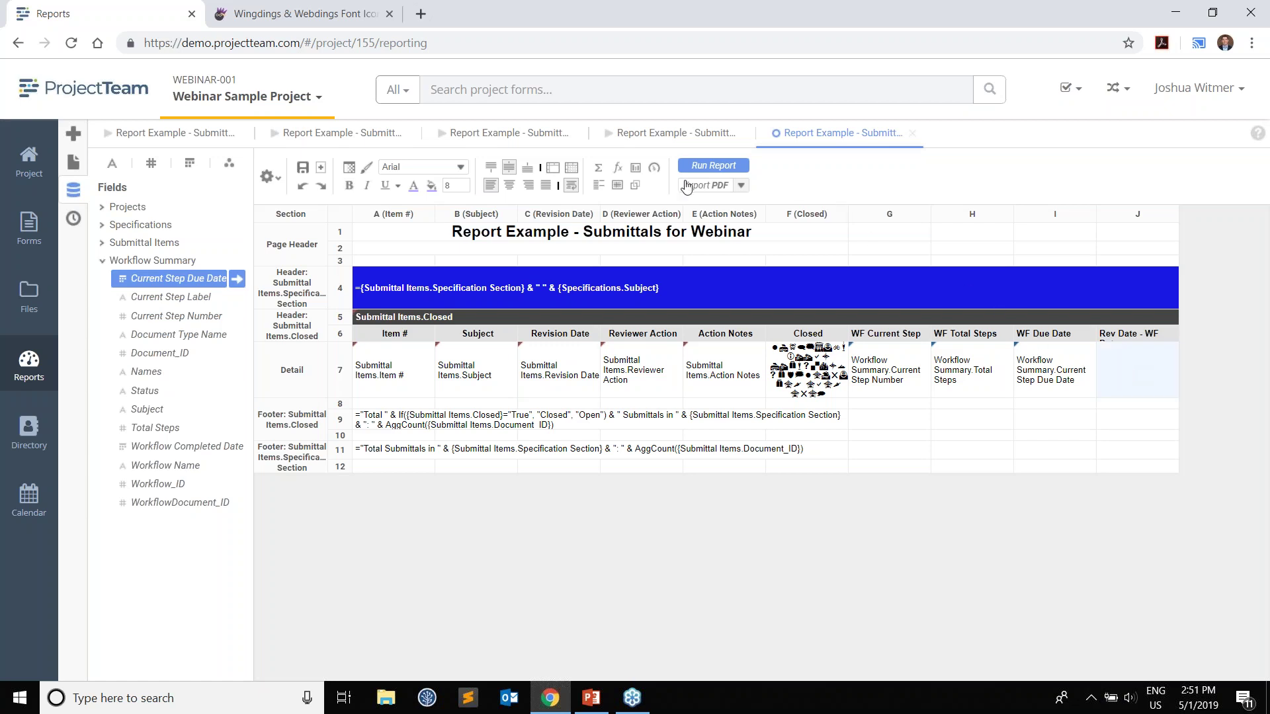
pyautogui.click(616, 169)
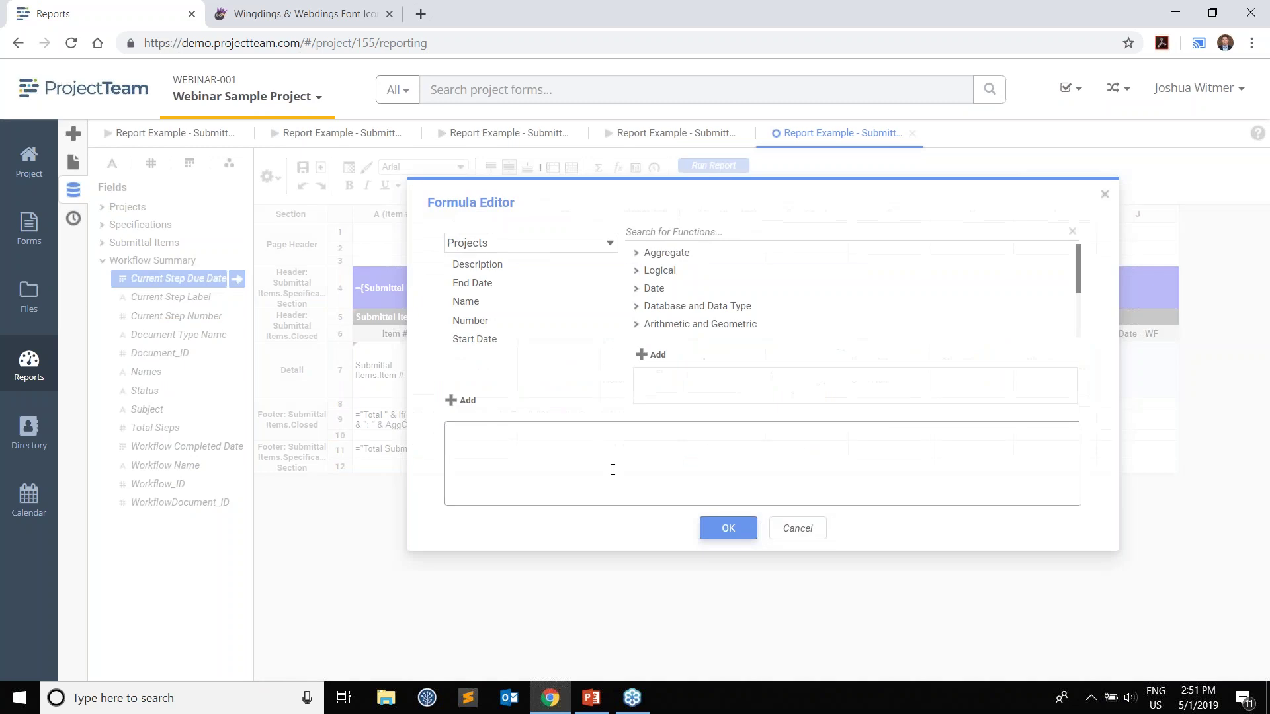
pyautogui.click(709, 230)
pyautogui.write('date')
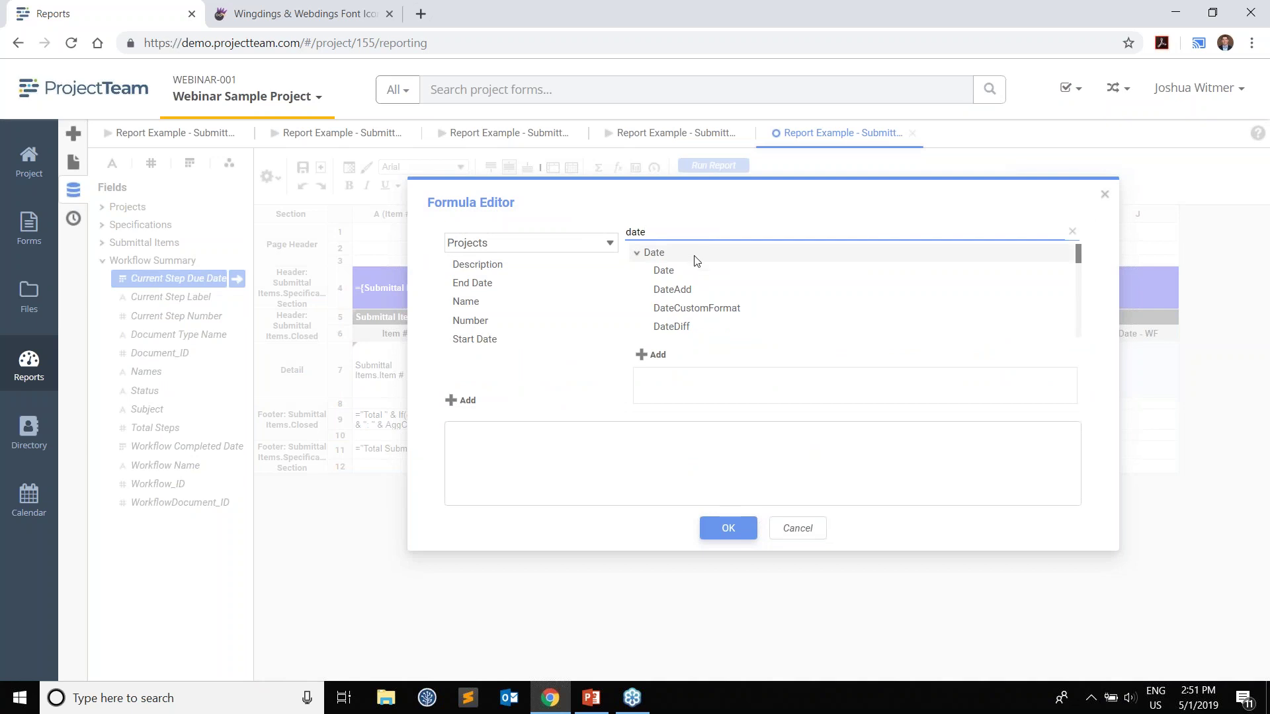
pyautogui.moveTo(1078, 257)
pyautogui.mouseDown()
pyautogui.moveTo(1080, 272)
pyautogui.moveTo(1078, 258)
pyautogui.mouseUp()
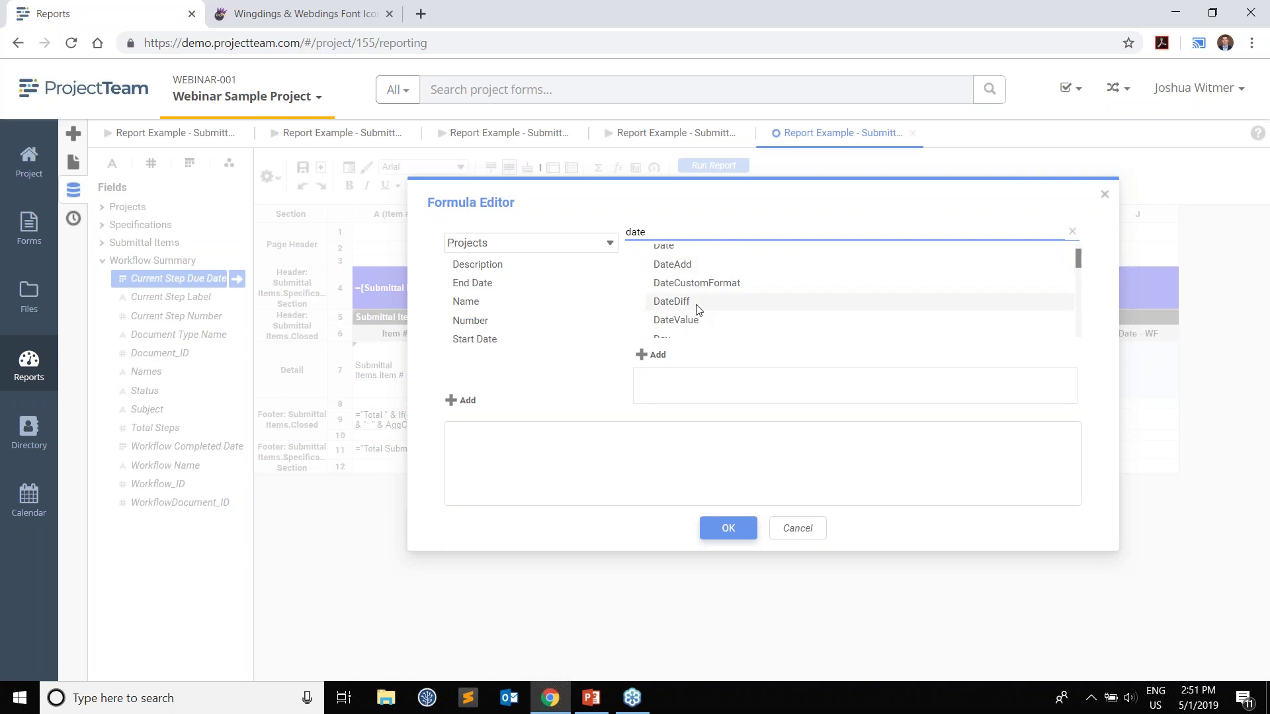
pyautogui.doubleClick(698, 307)
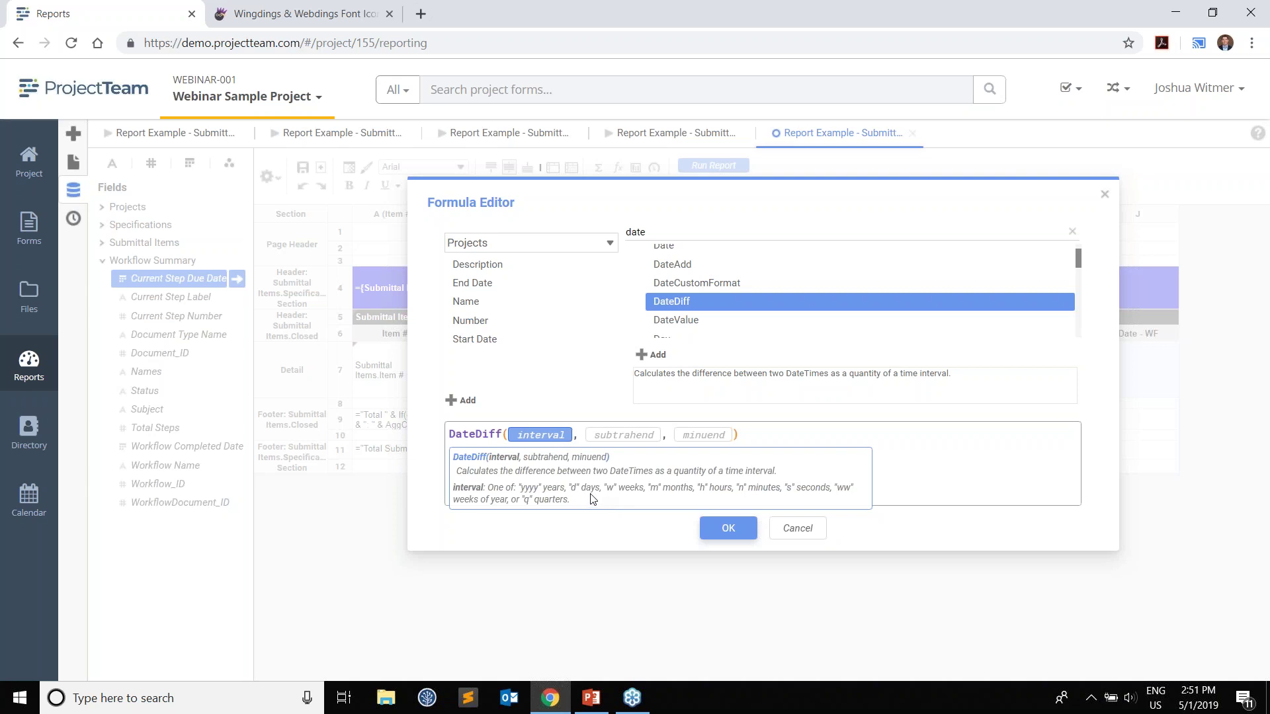
pyautogui.write('"d"')
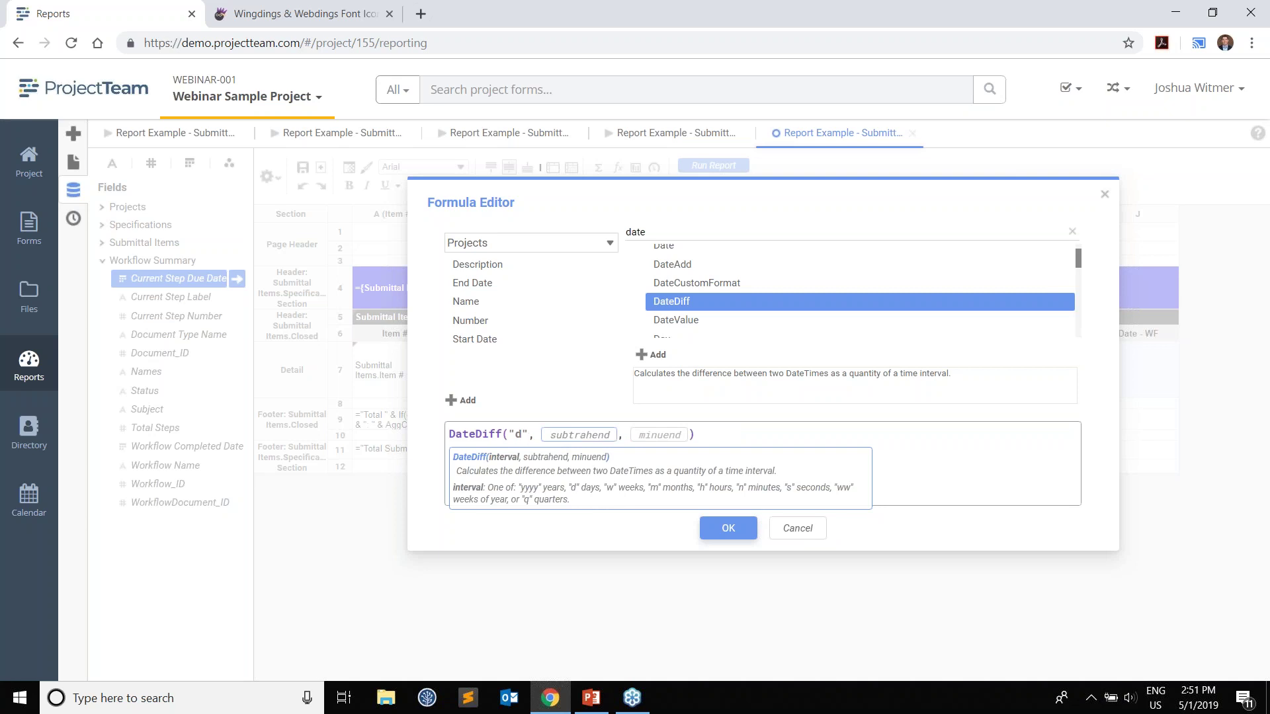
# - Set the DateDiff formula's subtrahend to the Revision Date field from Submittal Items
pyautogui.press('Tab')
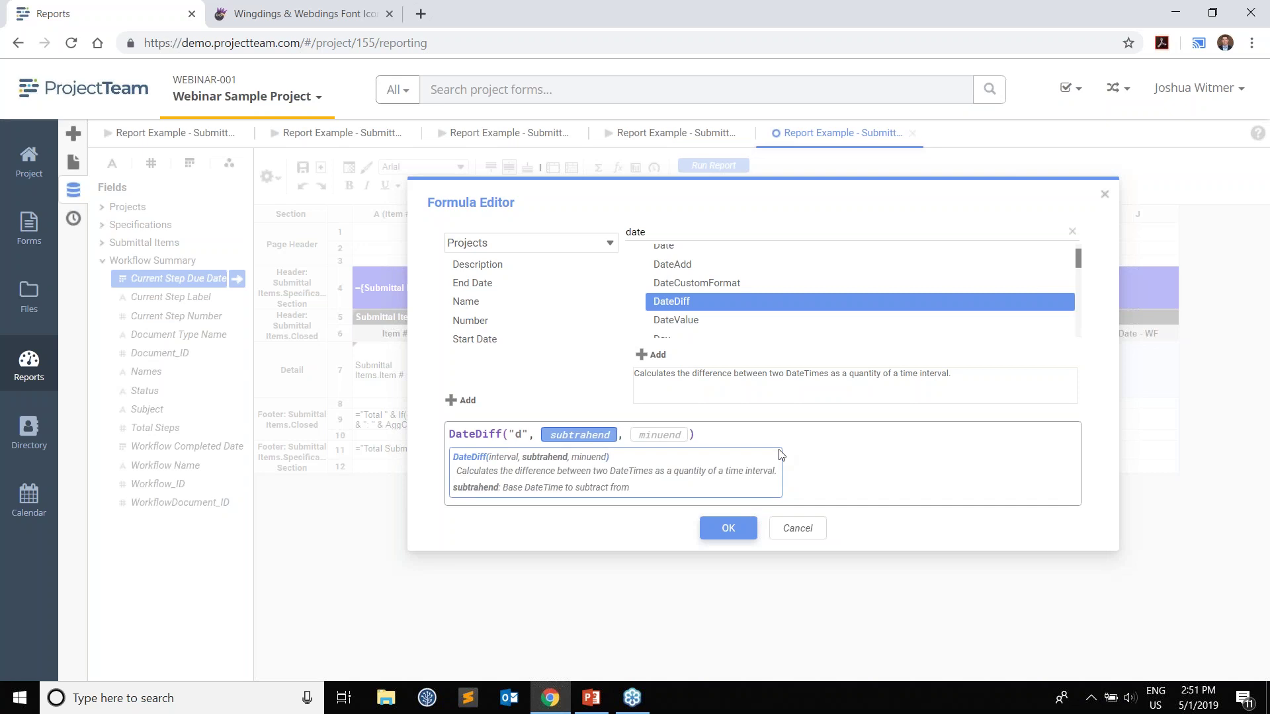
pyautogui.click(567, 244)
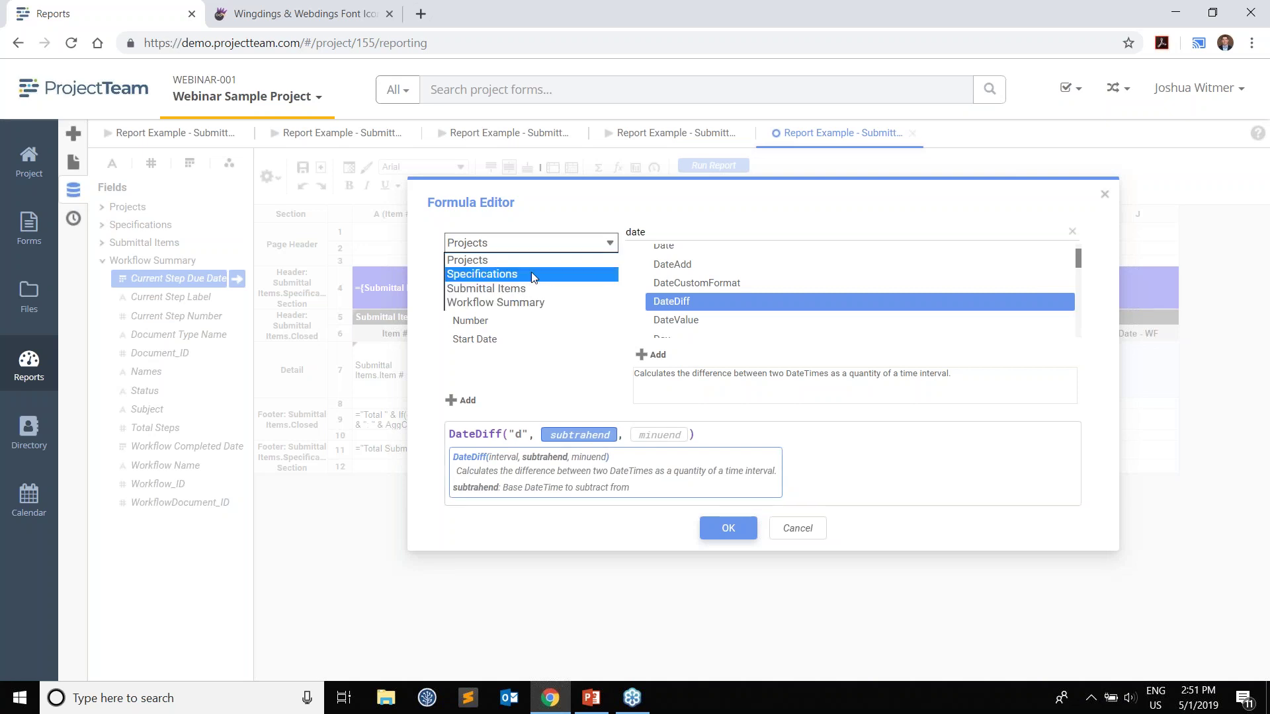
pyautogui.click(527, 291)
pyautogui.scroll(-3, 519, 318)
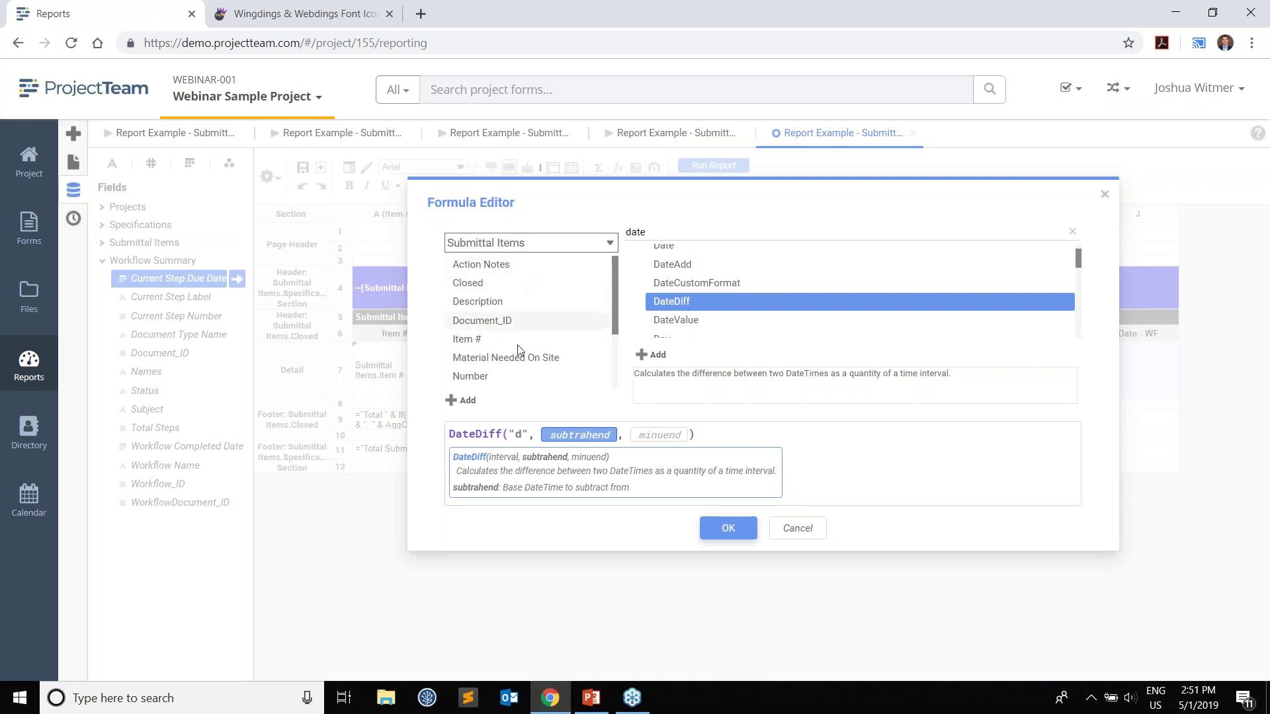
pyautogui.doubleClick(515, 340)
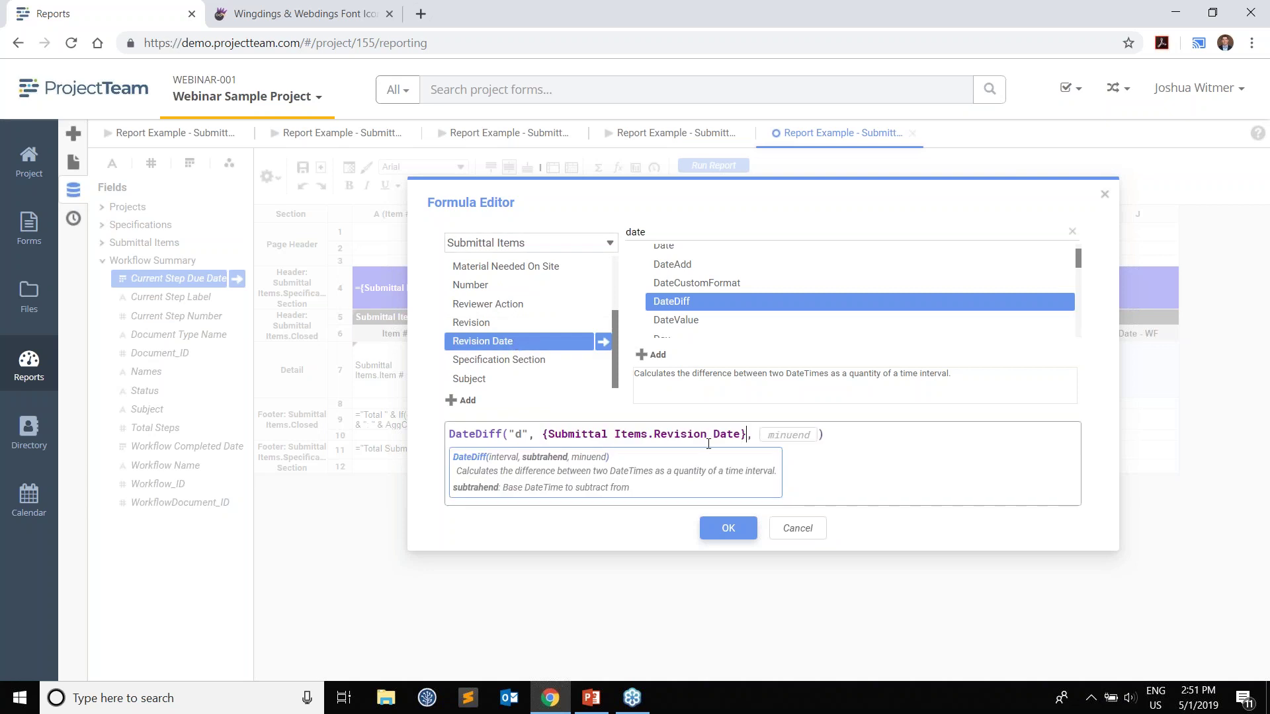
# - Set the minuend to the Current Step Due Date field from Workflow Summary and accept the DateDiff formula
pyautogui.click(791, 438)
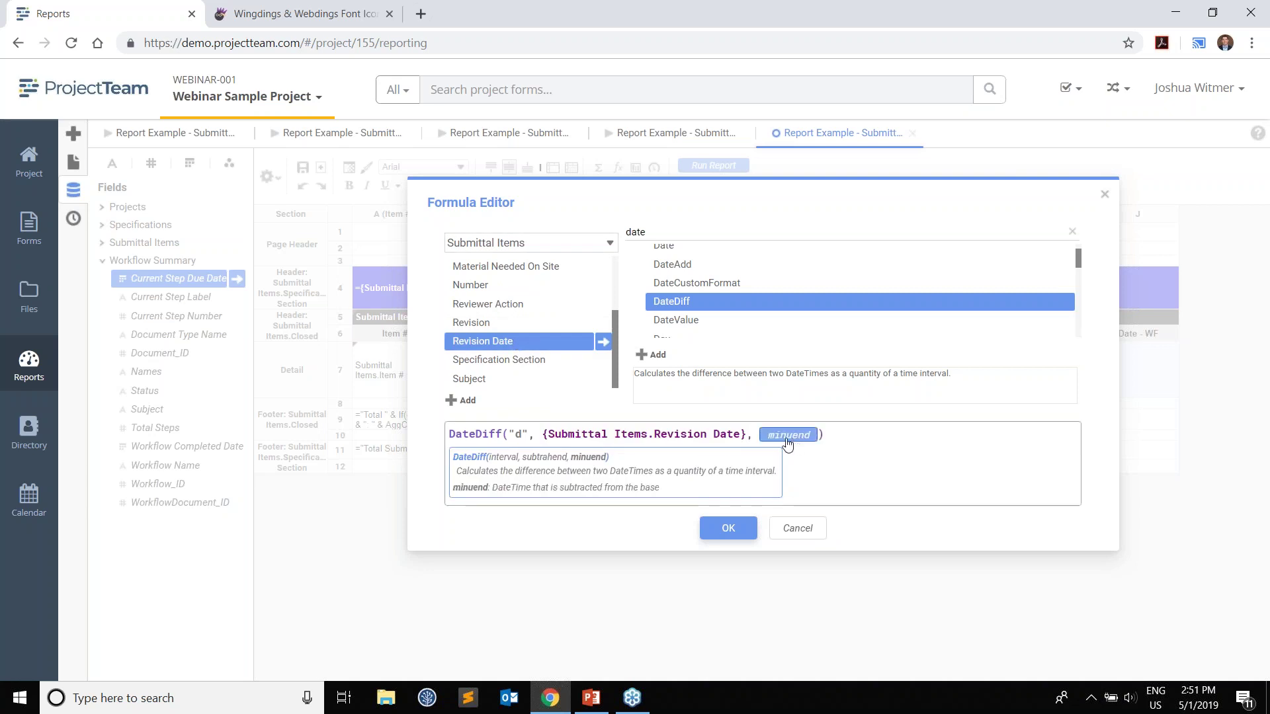
pyautogui.click(553, 245)
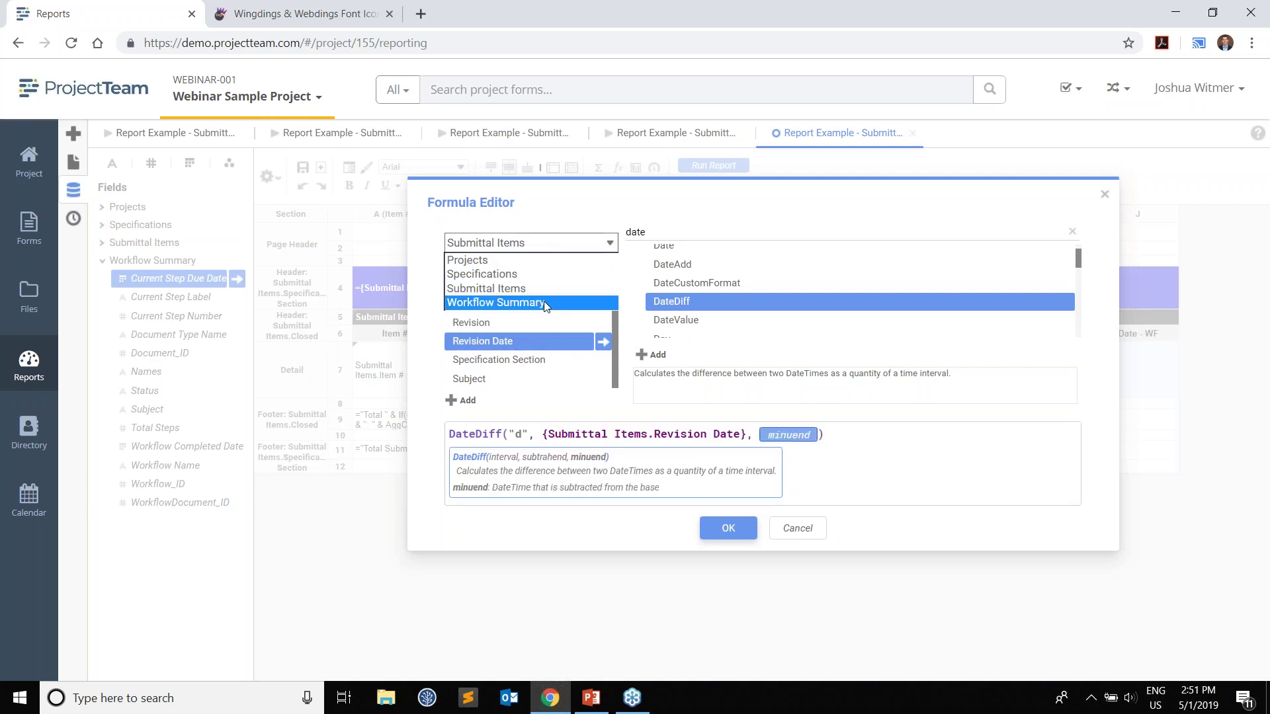
pyautogui.click(549, 302)
pyautogui.doubleClick(541, 265)
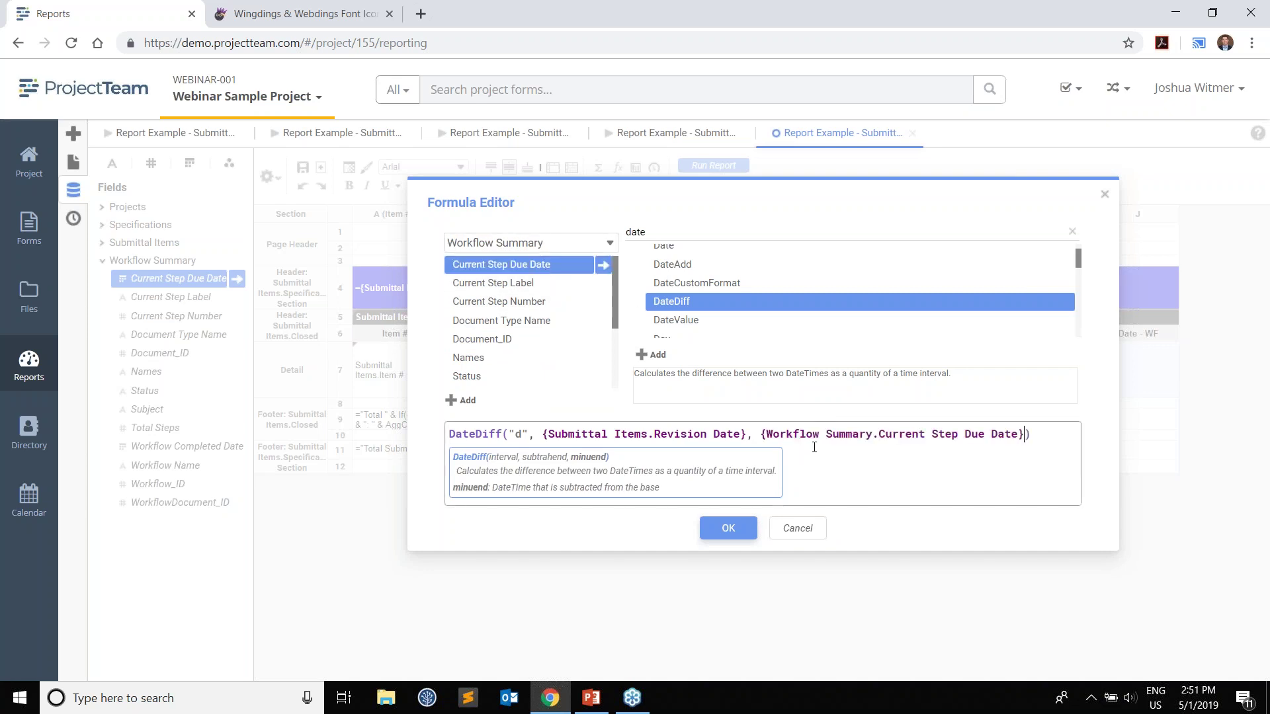
pyautogui.click(728, 528)
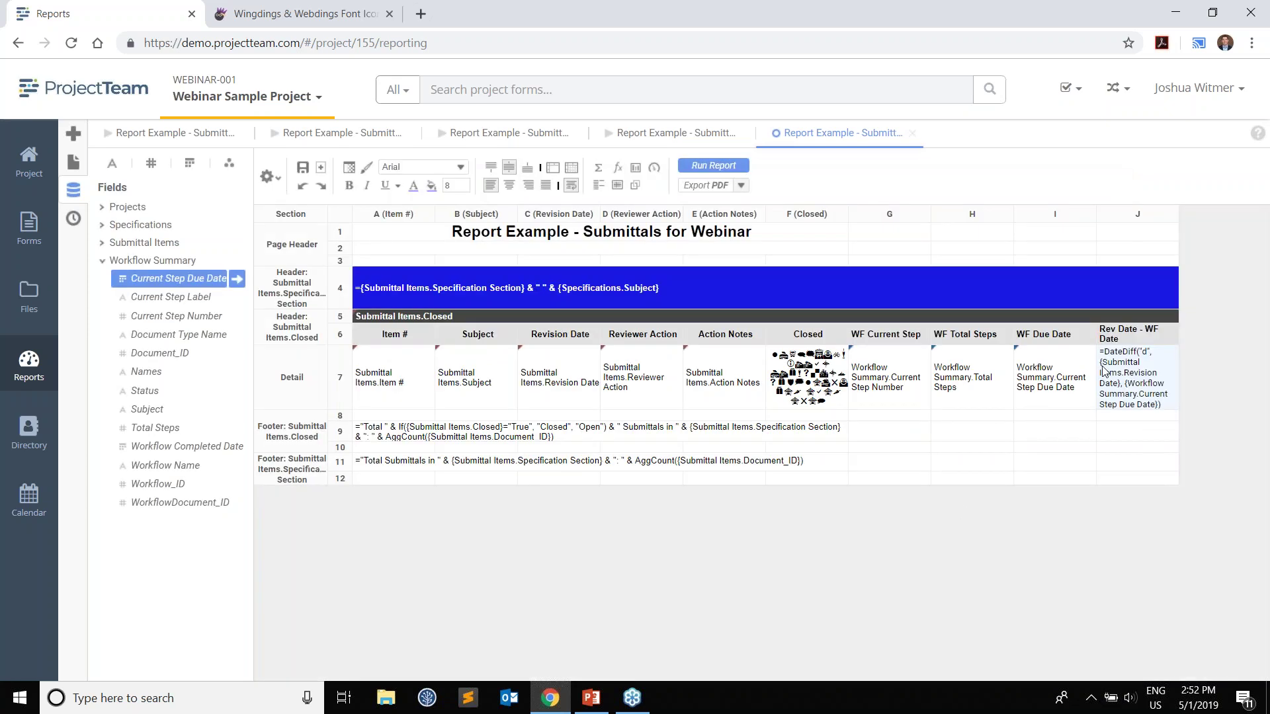
# - Center the date difference formula in the detail row of column J and run the report
pyautogui.click(510, 188)
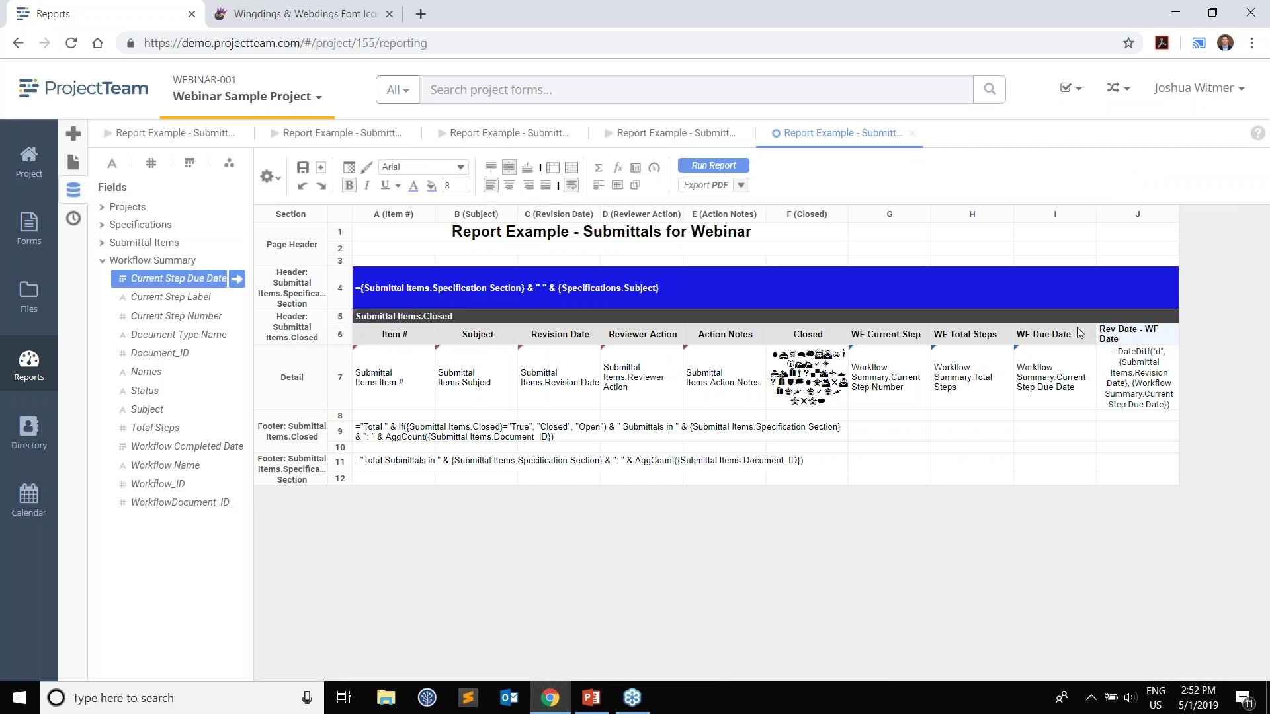
pyautogui.click(709, 166)
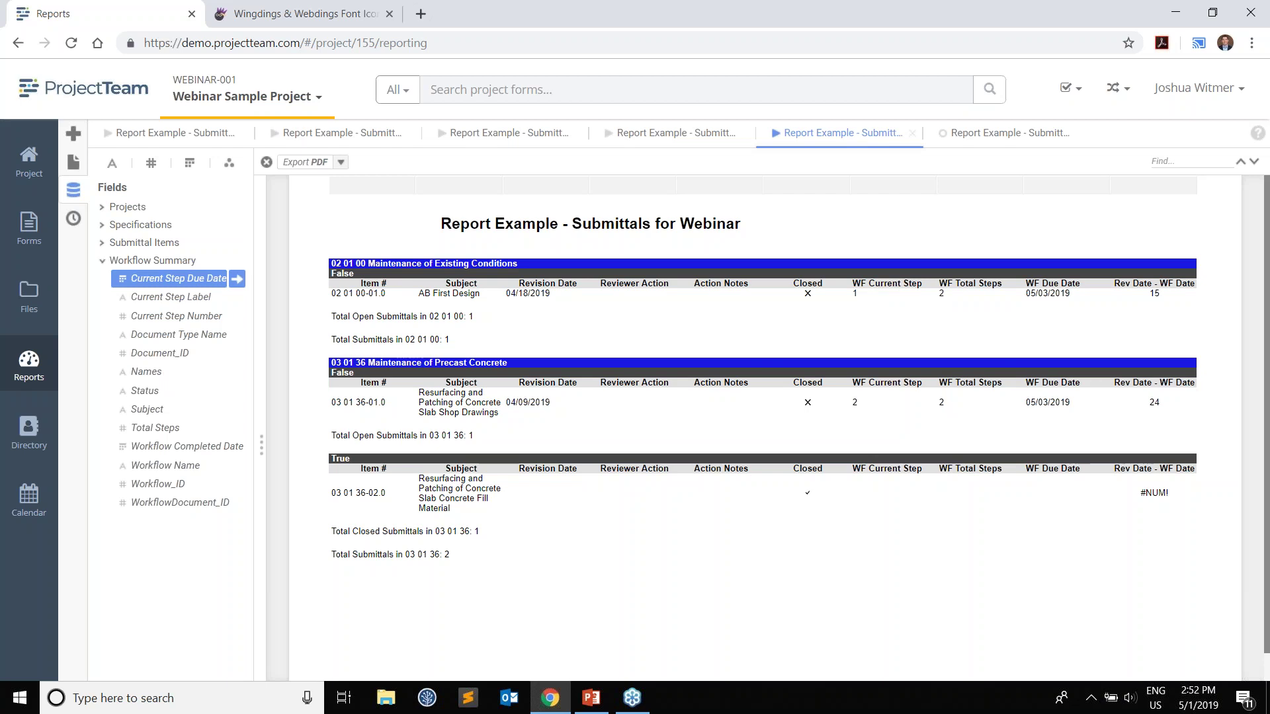
# - Return to the report design, reopen column J's detail formula, and insert an If function above the DateDiff expression
pyautogui.click(971, 139)
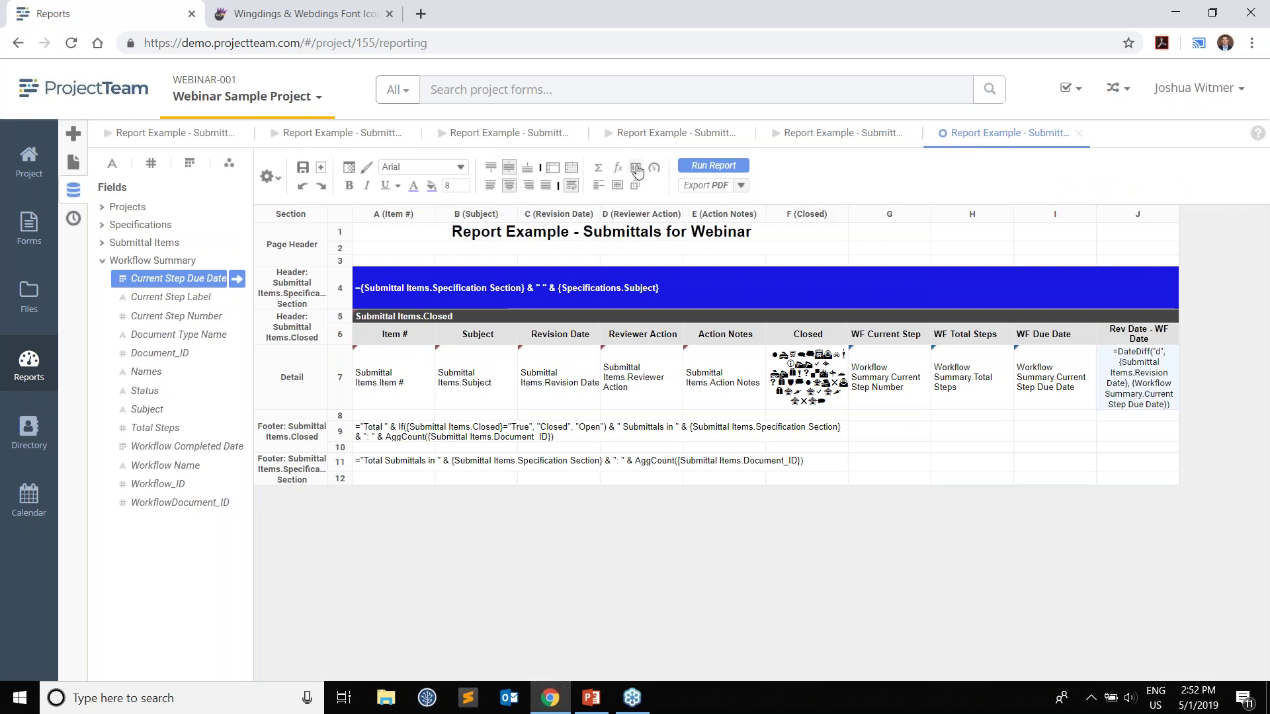
pyautogui.click(636, 187)
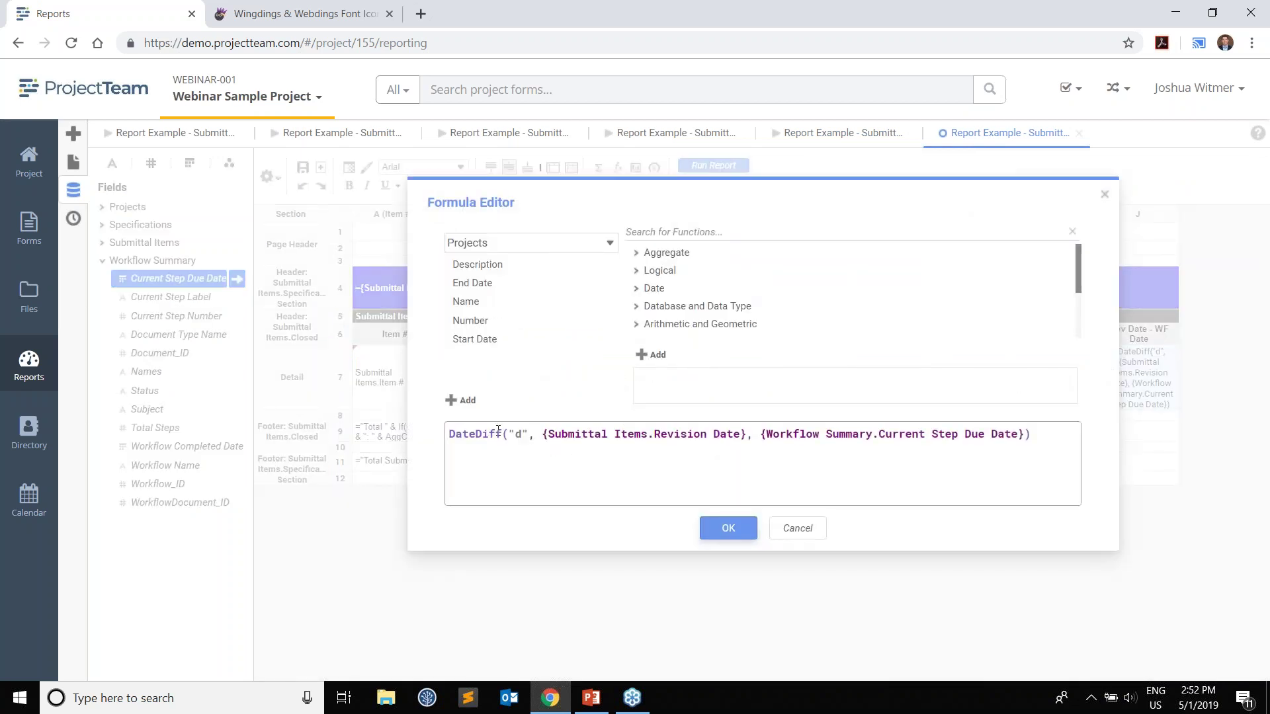
pyautogui.click(446, 436)
pyautogui.press('Return')
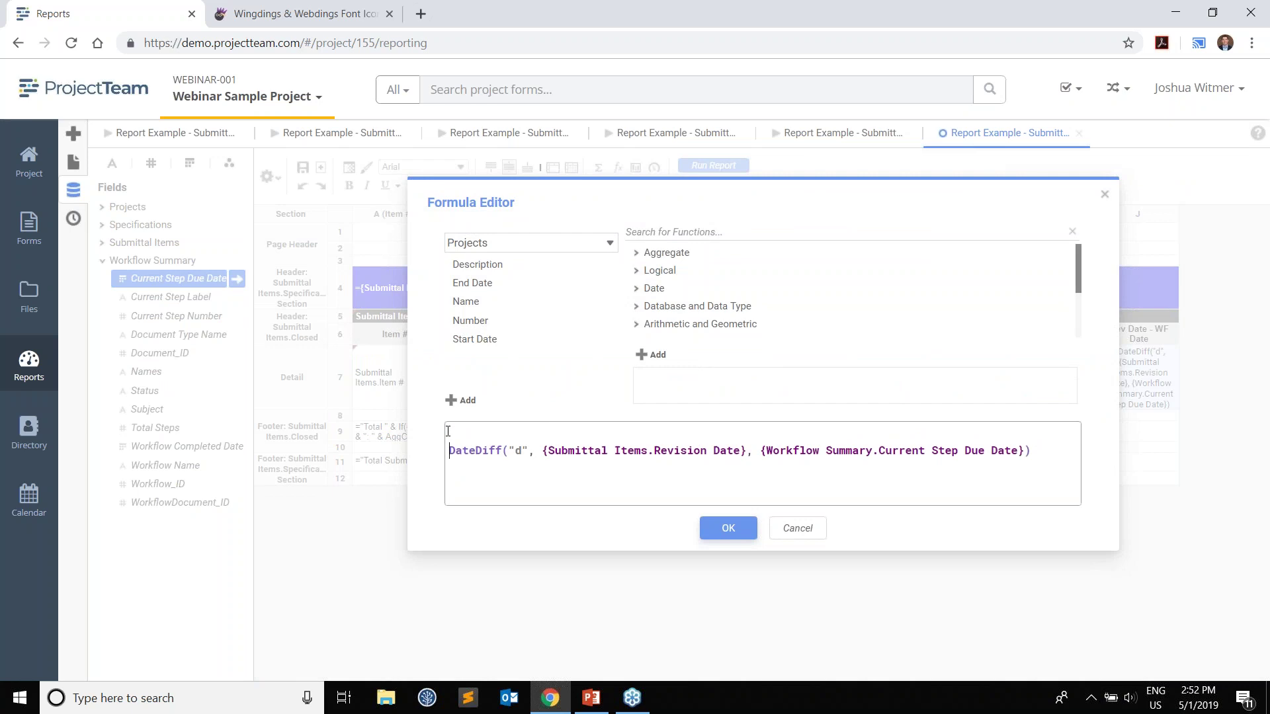
pyautogui.press('Return')
pyautogui.press('Up')
pyautogui.press('Up')
pyautogui.click(661, 232)
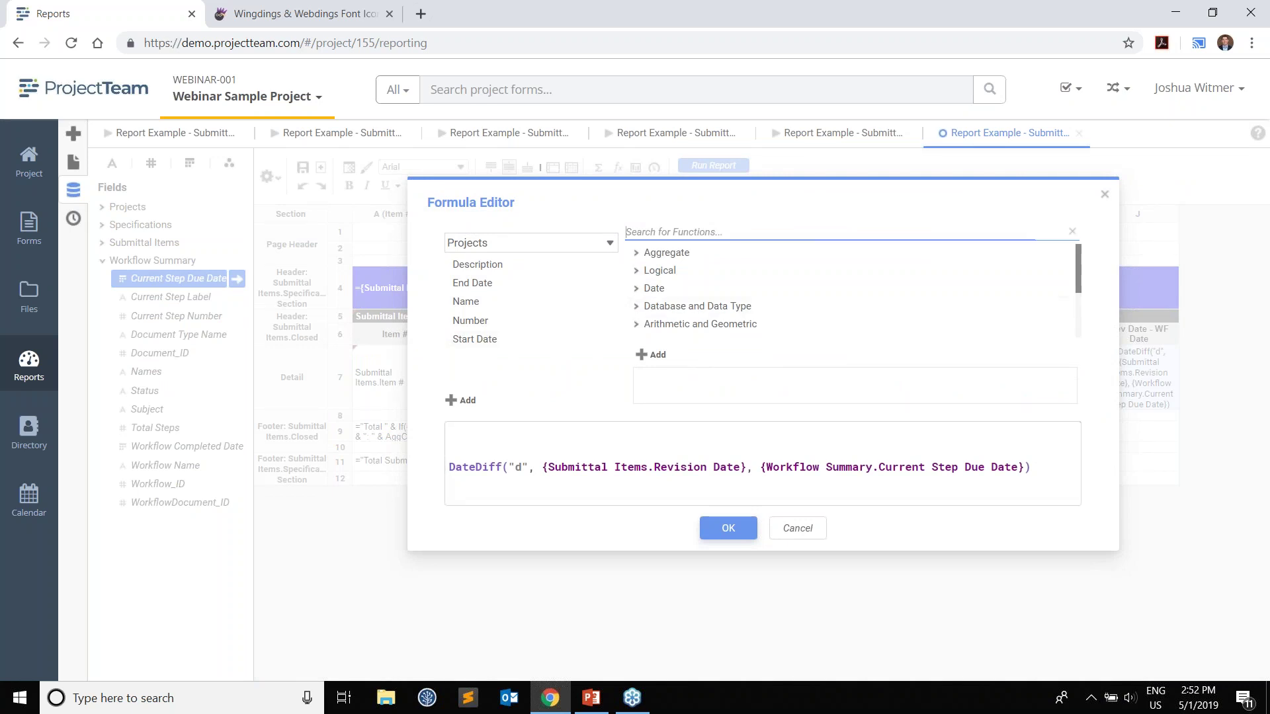
pyautogui.write('if')
pyautogui.doubleClick(657, 270)
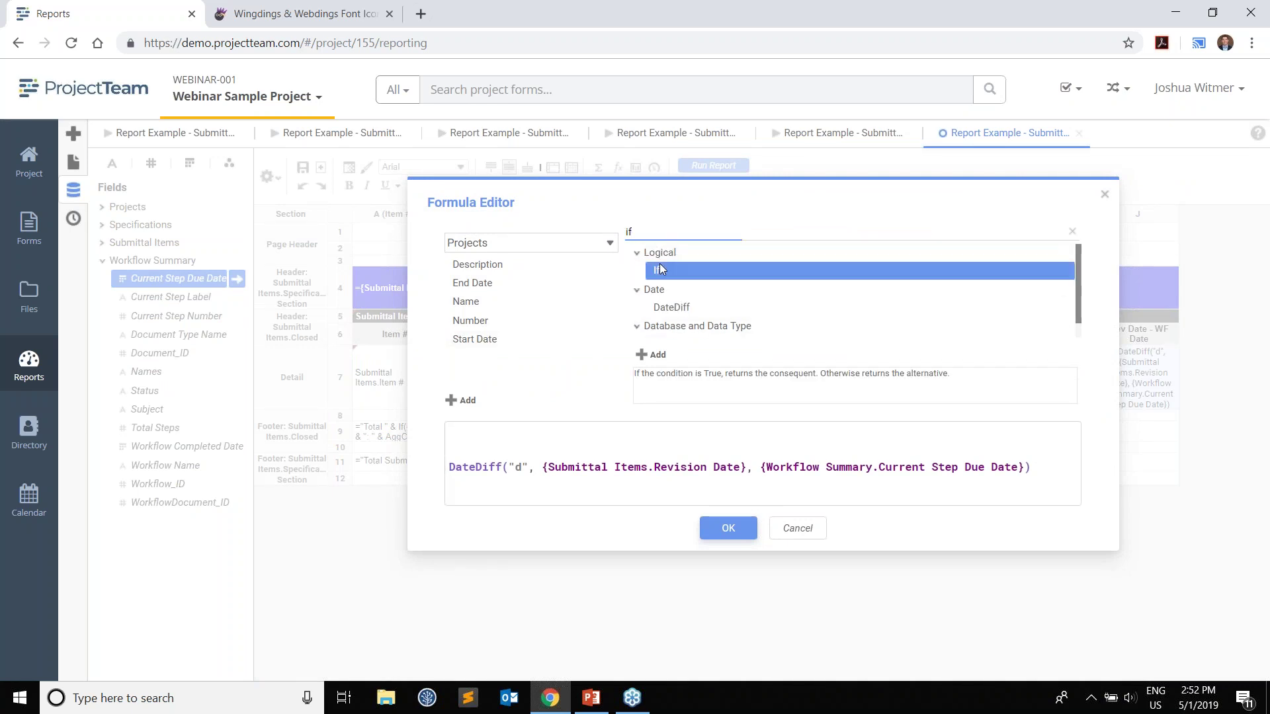
# - Set the If condition to {Workflow Summary.Current Step Due Date}=Null()
pyautogui.click(511, 244)
pyautogui.click(503, 301)
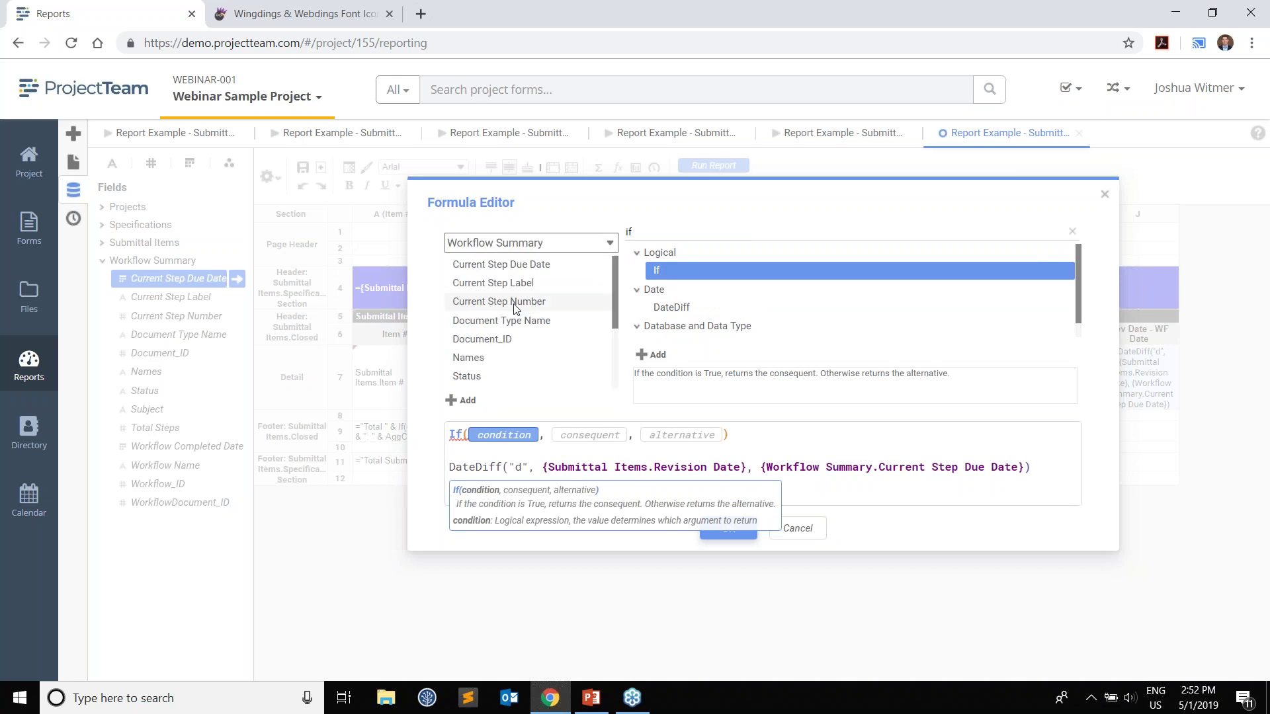
pyautogui.click(529, 265)
pyautogui.doubleClick(529, 265)
pyautogui.write('=')
pyautogui.write('Null()')
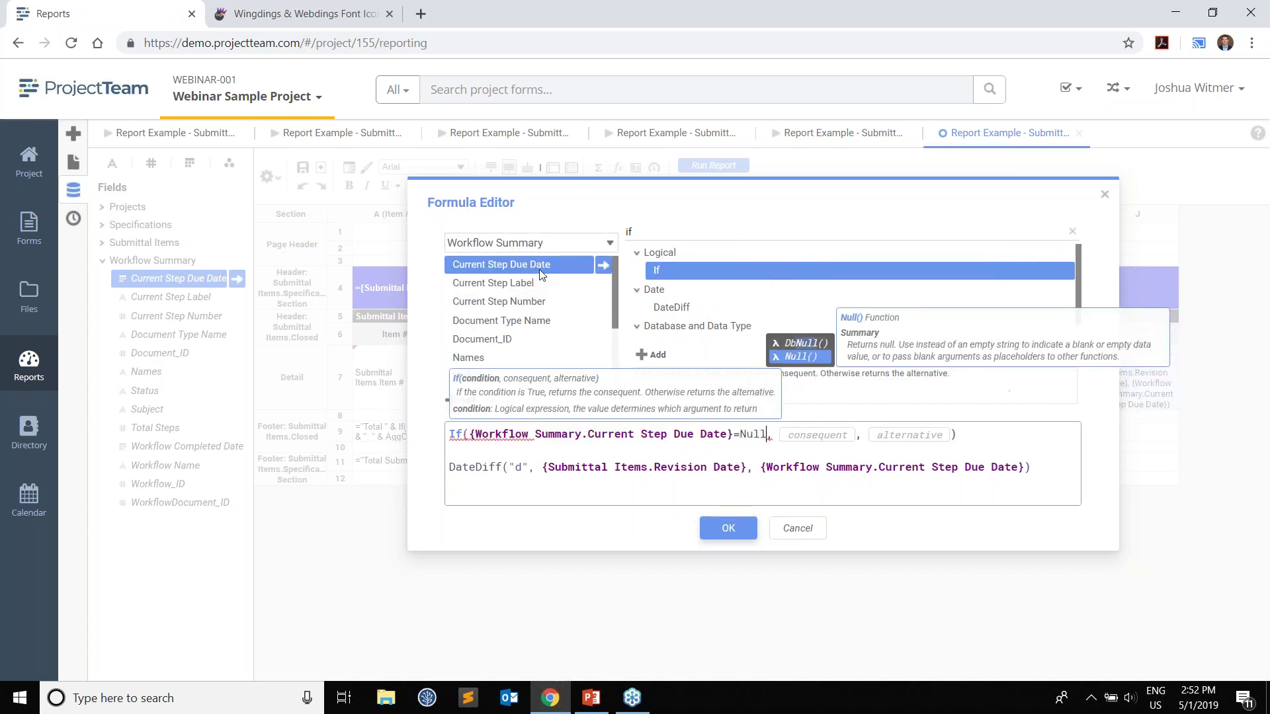
# - Set the If consequent to 0, move the DateDiff expression into the alternative, and accept the formula
pyautogui.click(831, 435)
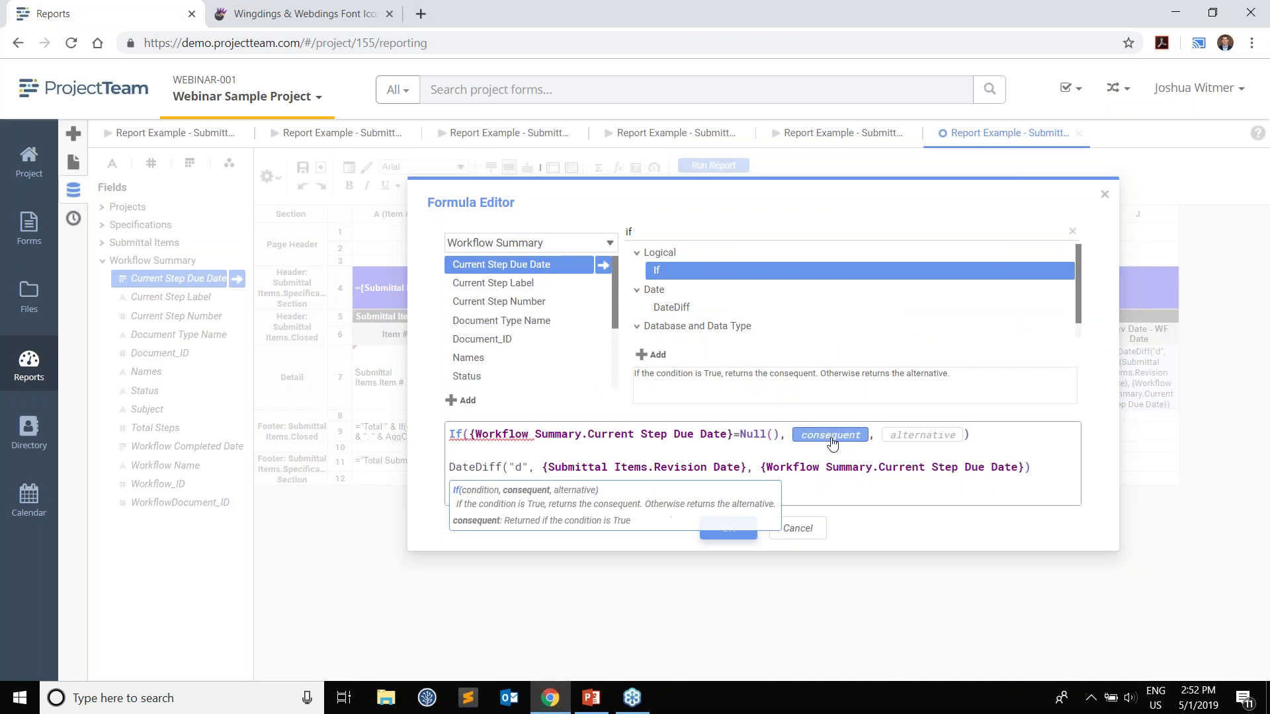
pyautogui.write('0')
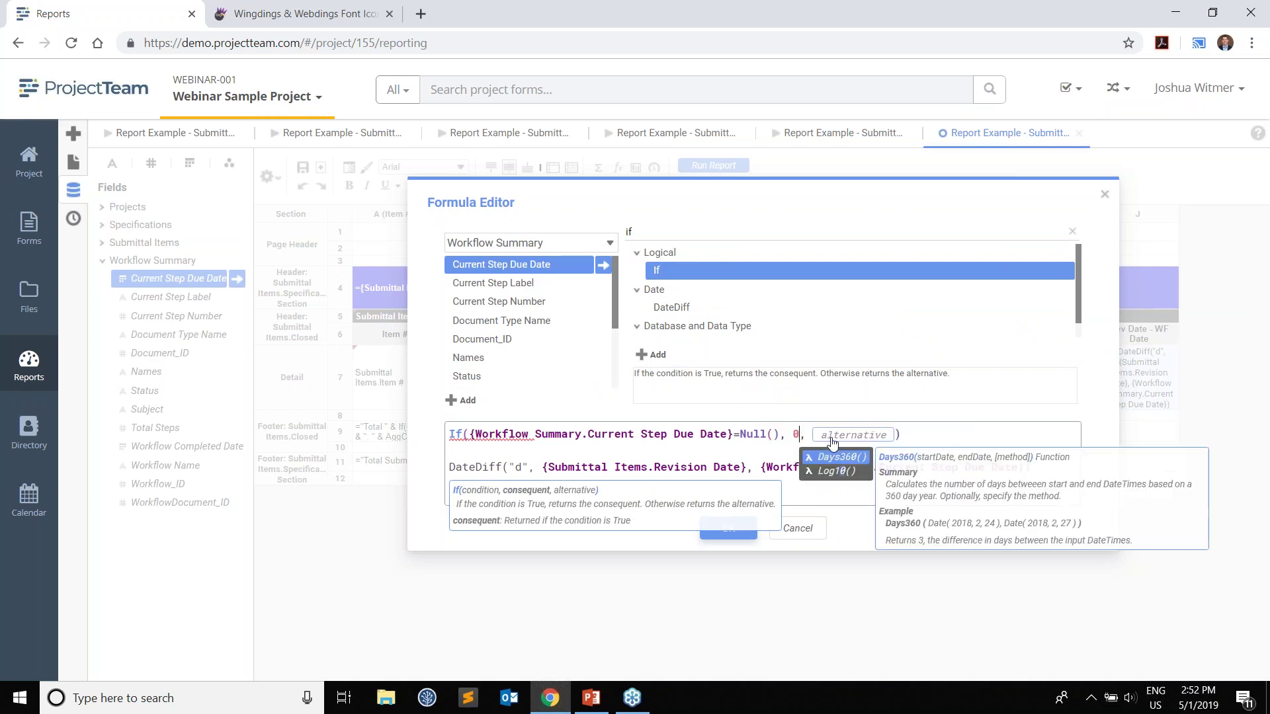
pyautogui.press('End')
pyautogui.moveTo(1032, 468); pyautogui.dragTo(436, 477)
pyautogui.hotkey('ctrl', 'c')
pyautogui.press('BackSpace')
pyautogui.click(887, 438)
pyautogui.hotkey('ctrl', 'v')
pyautogui.click(817, 480)
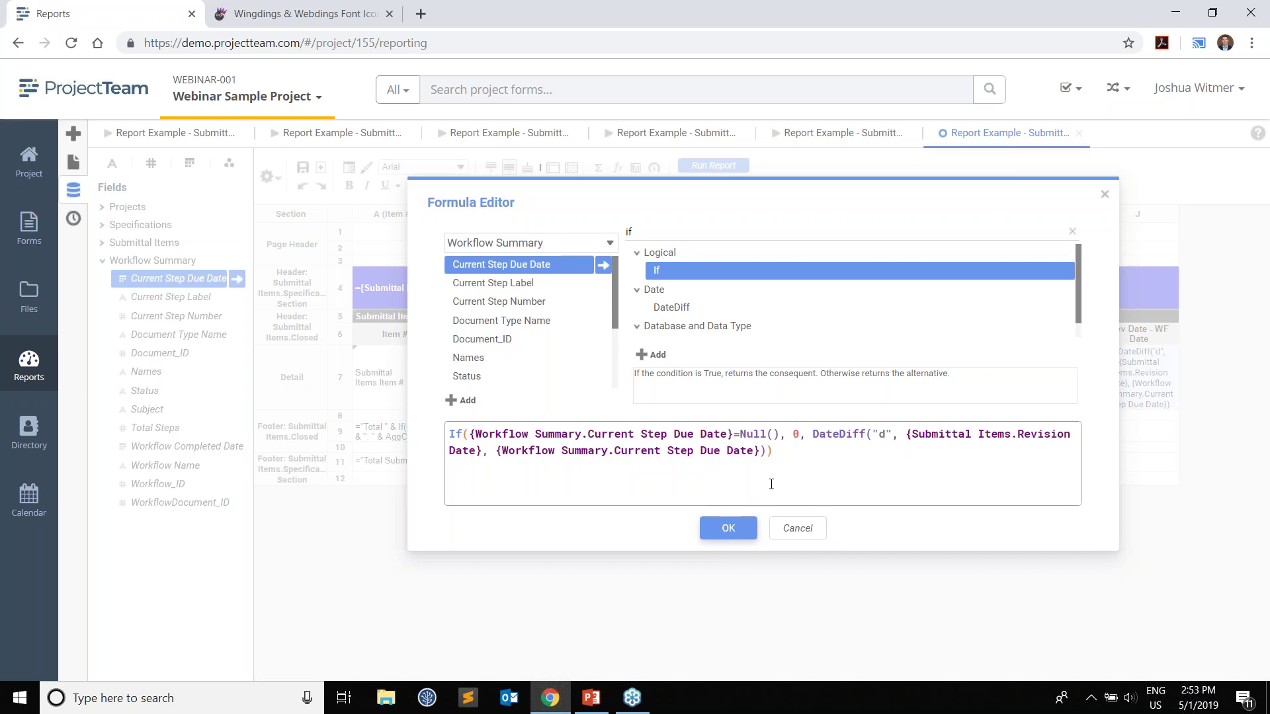
pyautogui.click(730, 527)
# - Run the report to check the date difference column, then return to the design and review column J's detail formula
pyautogui.click(733, 166)
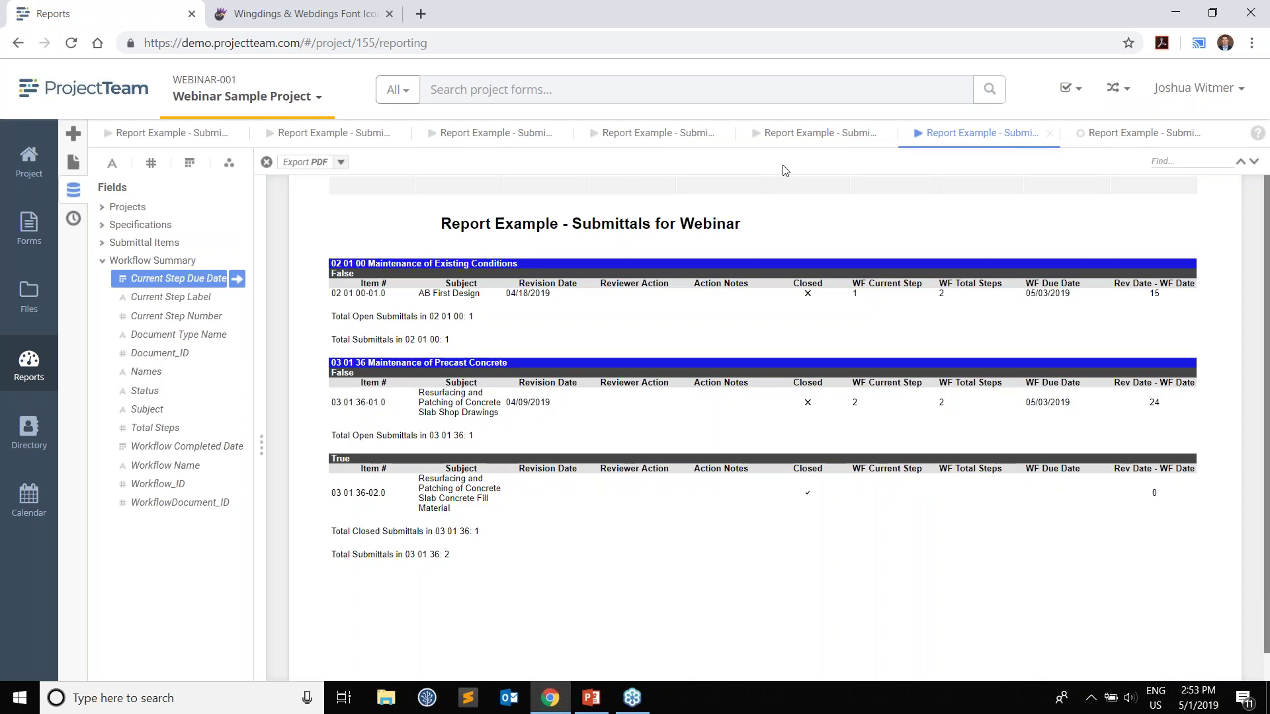
pyautogui.click(1100, 139)
pyautogui.doubleClick(1178, 406)
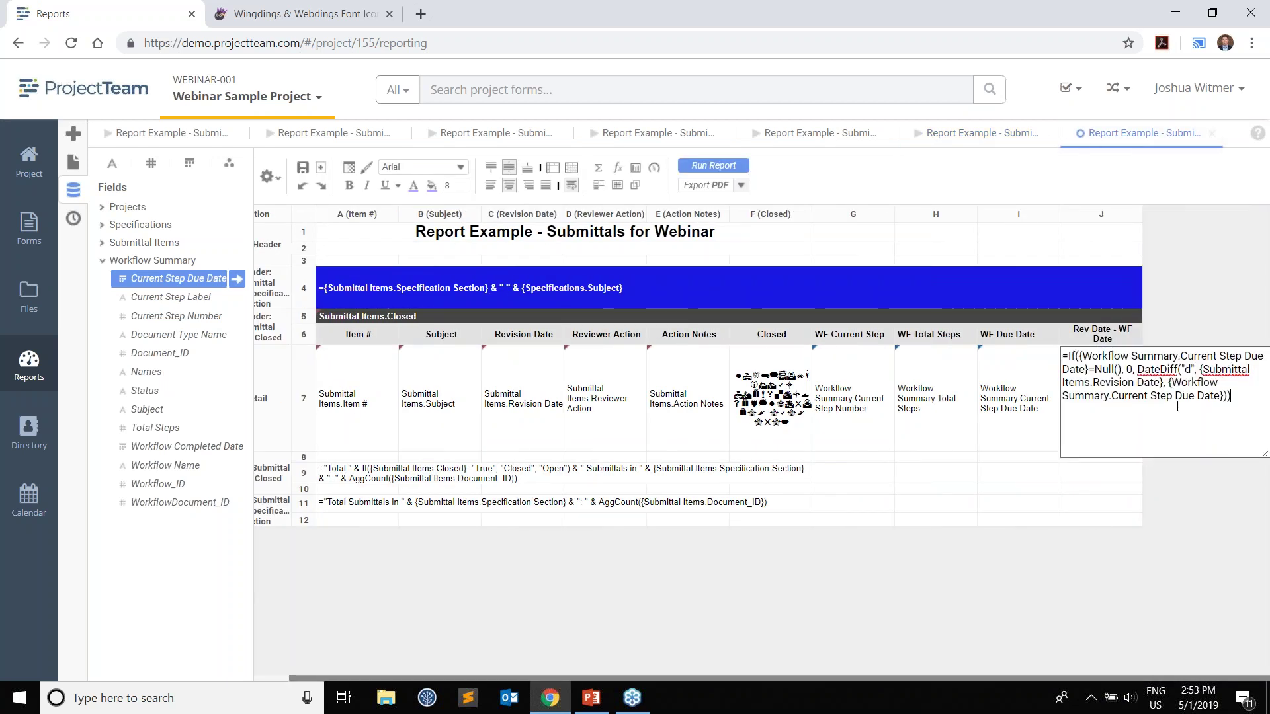
pyautogui.click(1189, 326)
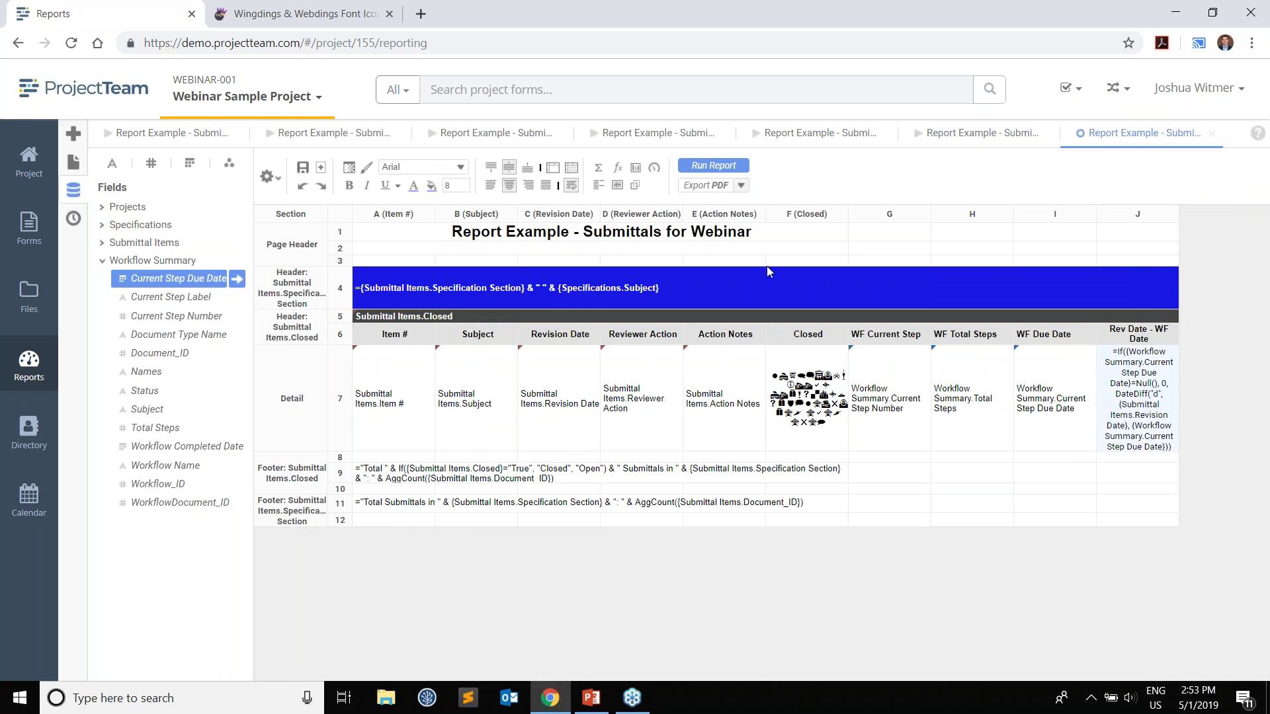
# - Copy the entire If formula from column J's detail cell
pyautogui.click(617, 166)
pyautogui.hotkey('ctrl', 'shift', 'Left')
pyautogui.hotkey('ctrl', 'shift', 'Left')
pyautogui.hotkey('ctrl', 'shift', 'Left')
pyautogui.hotkey('ctrl', 'shift', 'Left')
pyautogui.hotkey('ctrl', 'shift', 'Left')
pyautogui.hotkey('ctrl', 'shift', 'Left')
pyautogui.hotkey('ctrl', 'shift', 'Left')
pyautogui.hotkey('ctrl', 'shift', 'Left')
pyautogui.hotkey('shift', 'Up')
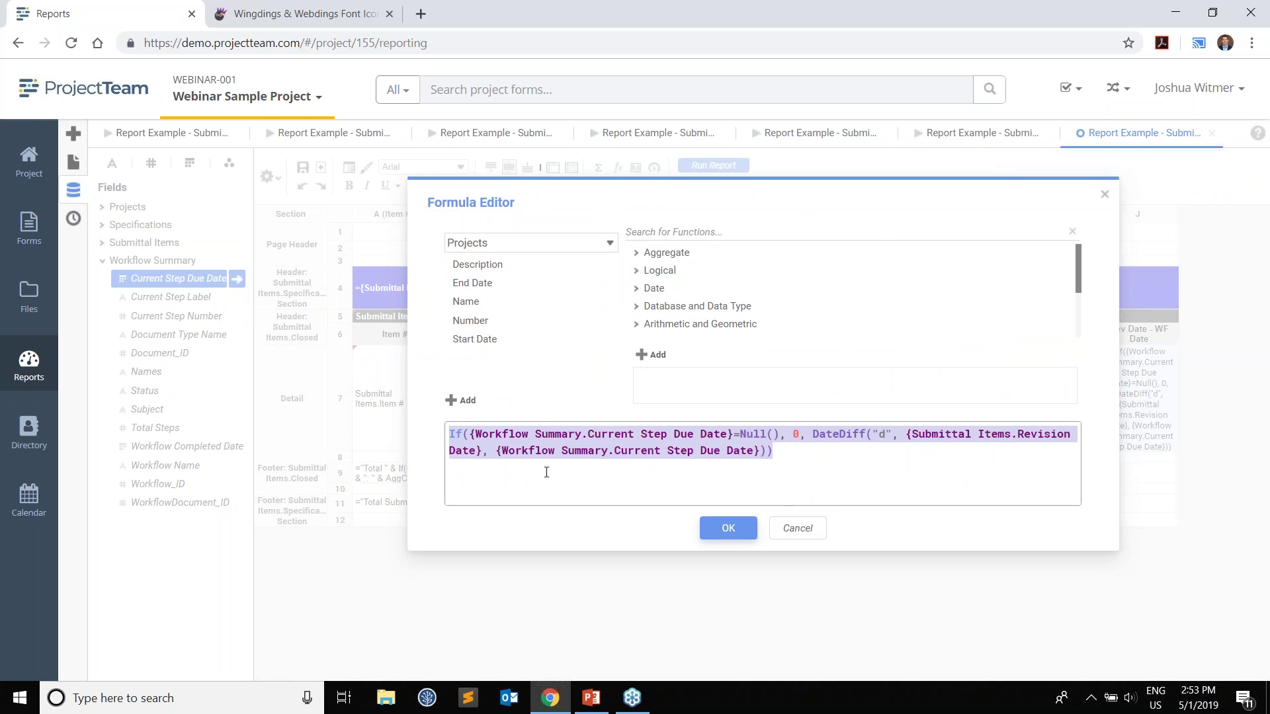
pyautogui.click(724, 529)
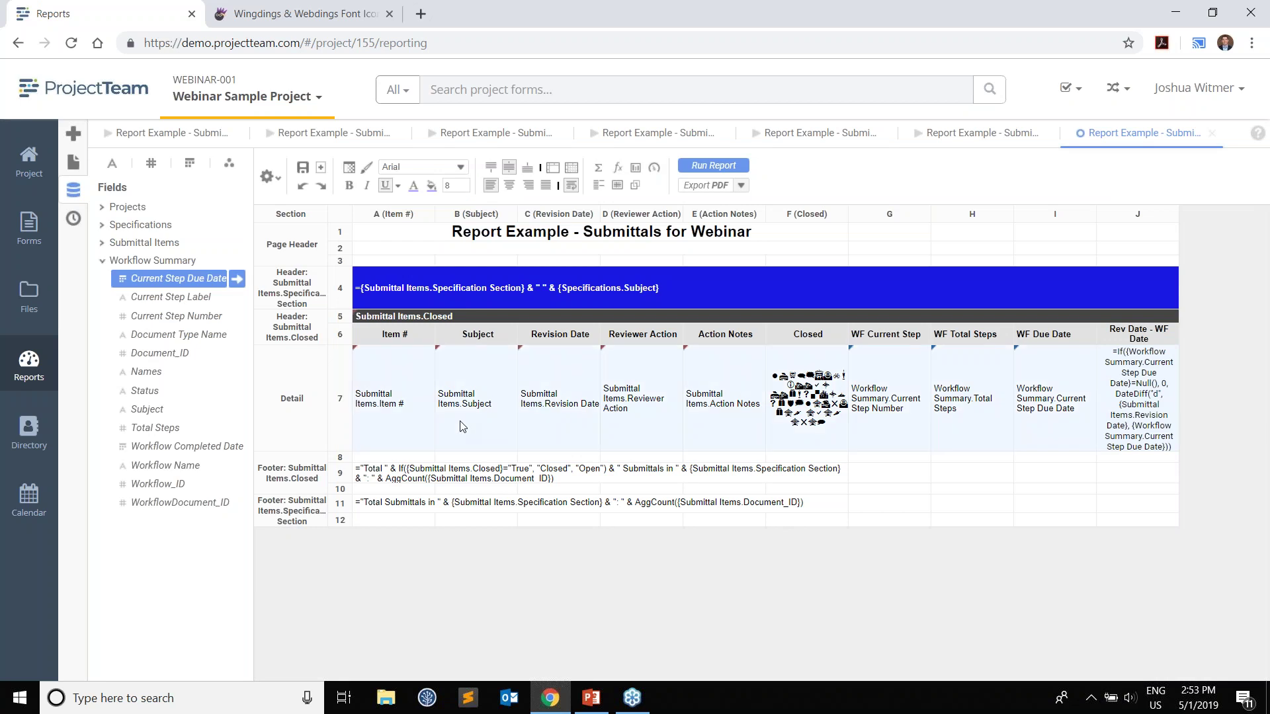
# - Add two conditional formatting rules to all cells of detail row 7, both with the Background Color action
pyautogui.click(351, 174)
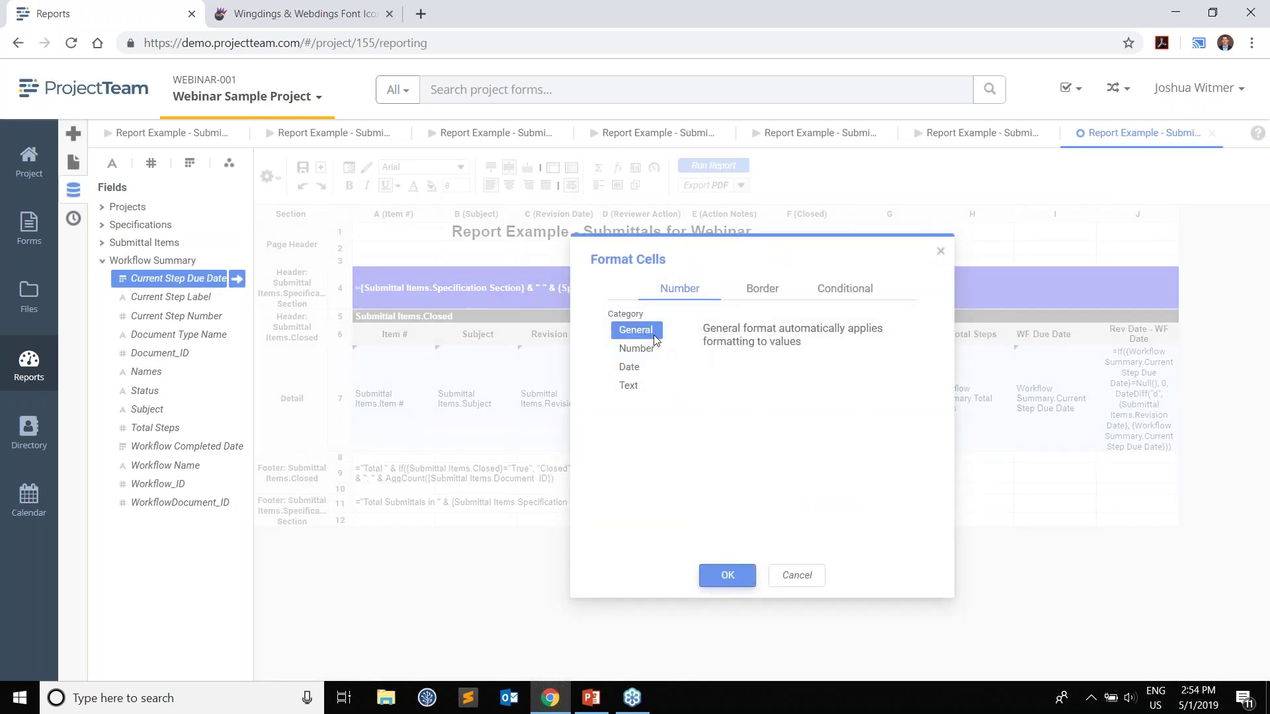
pyautogui.click(761, 291)
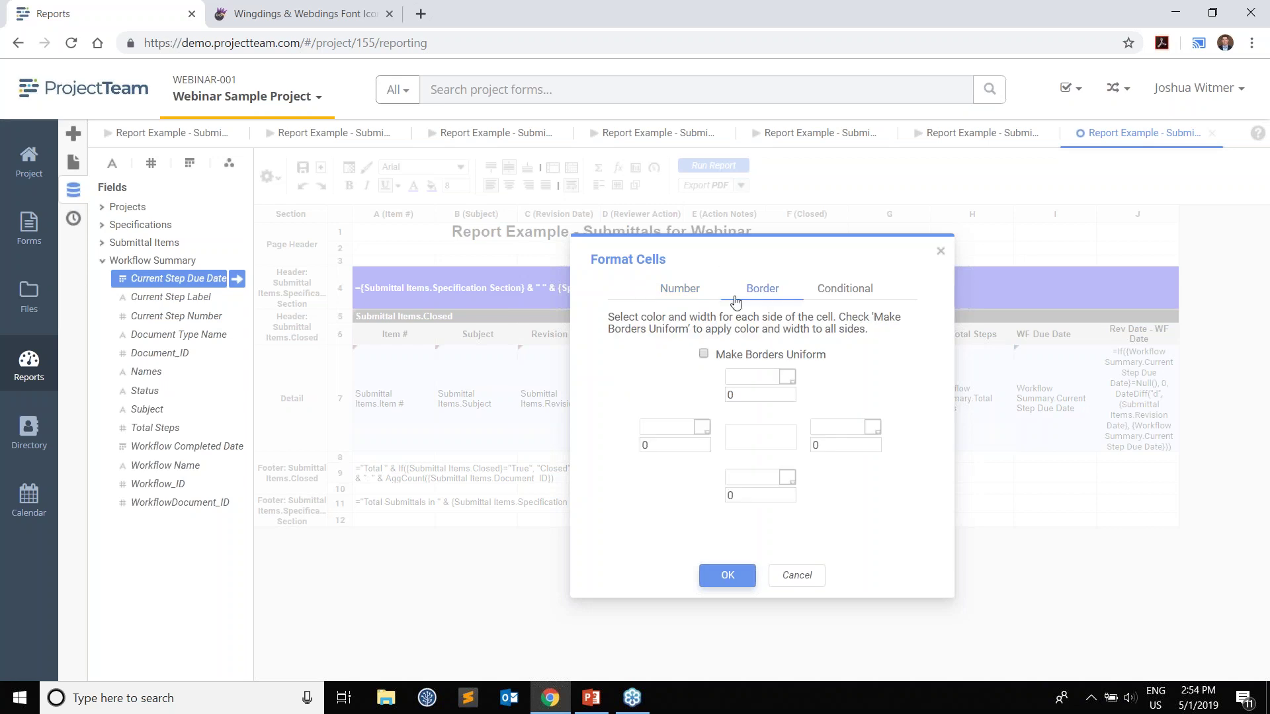
pyautogui.click(836, 293)
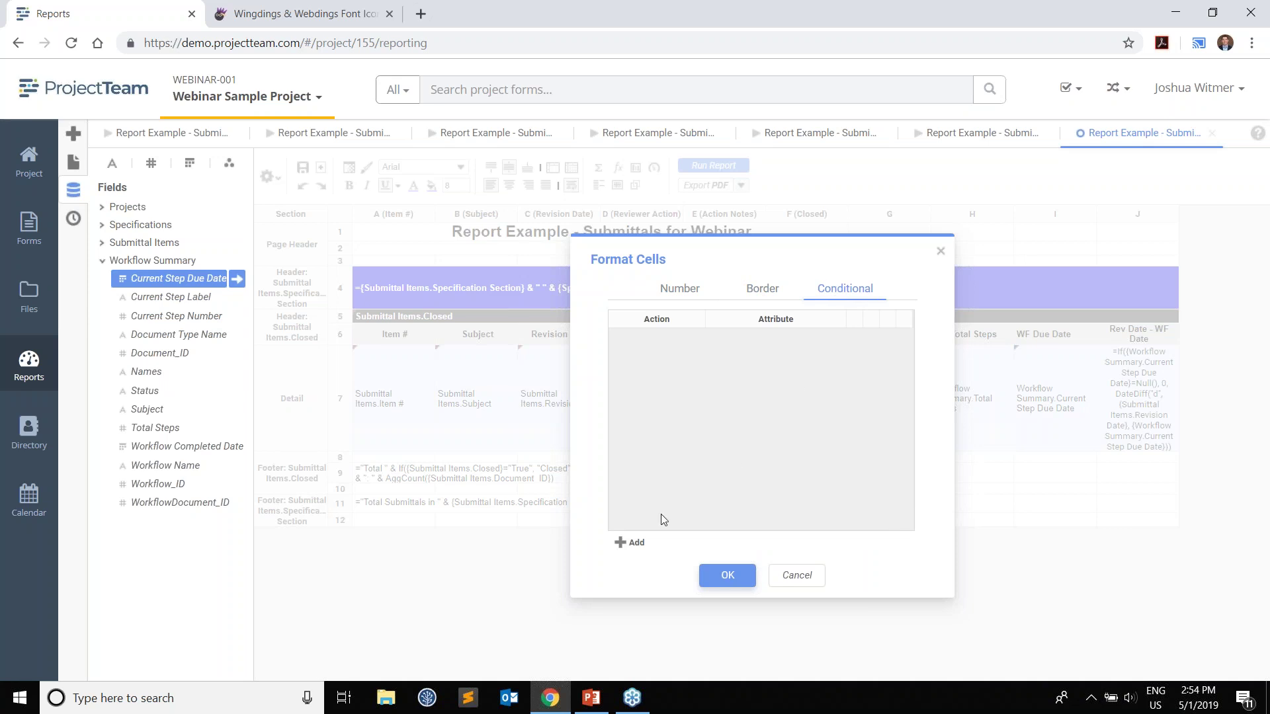
pyautogui.doubleClick(639, 543)
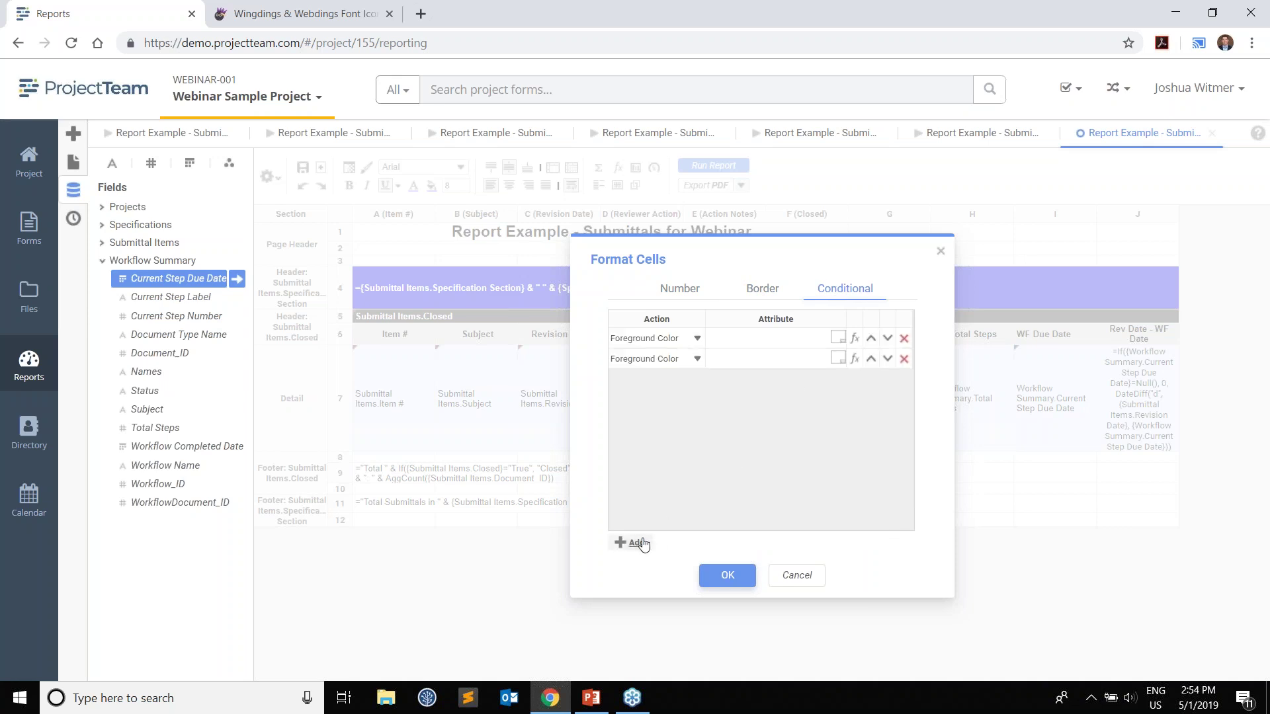
pyautogui.click(695, 339)
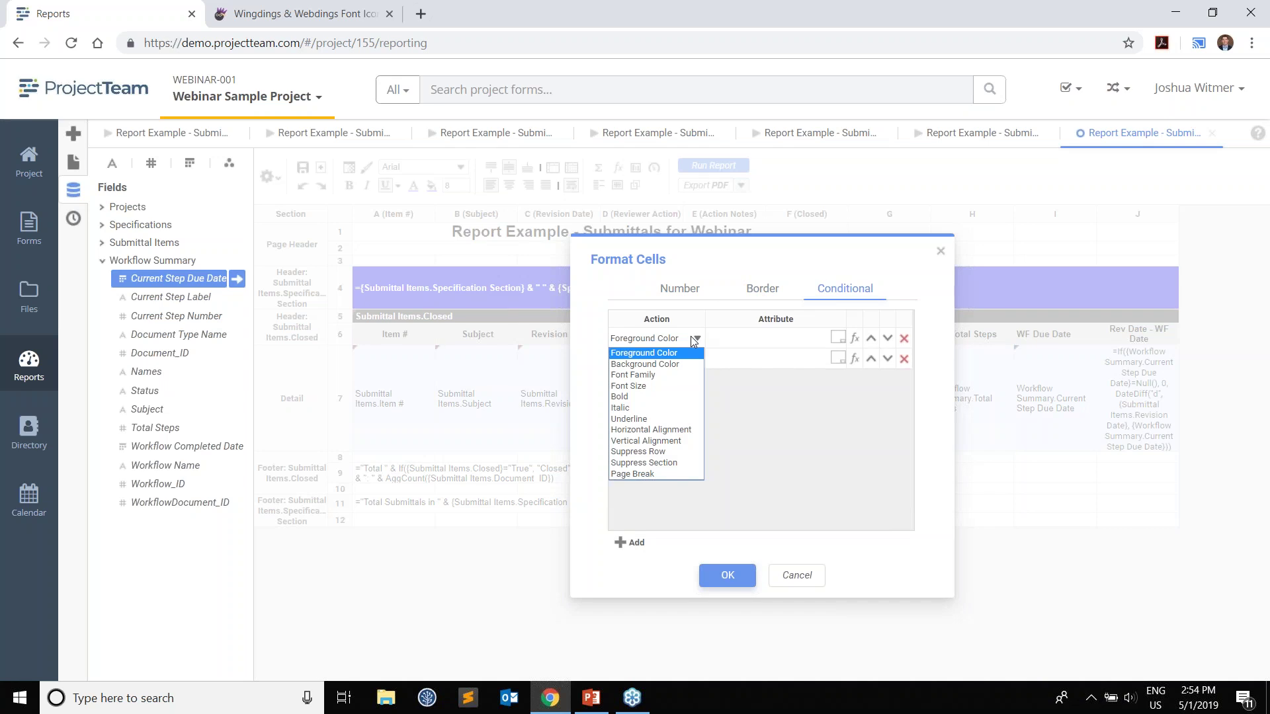
pyautogui.click(687, 364)
pyautogui.click(673, 360)
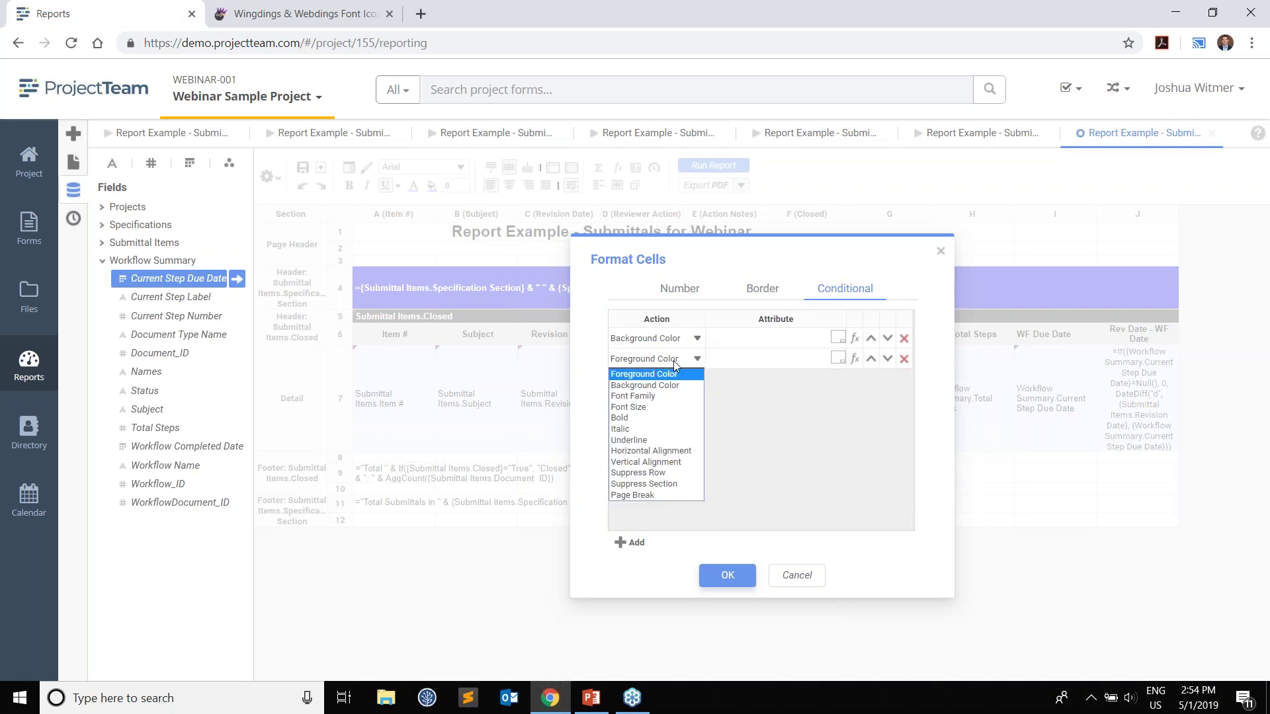
pyautogui.click(675, 386)
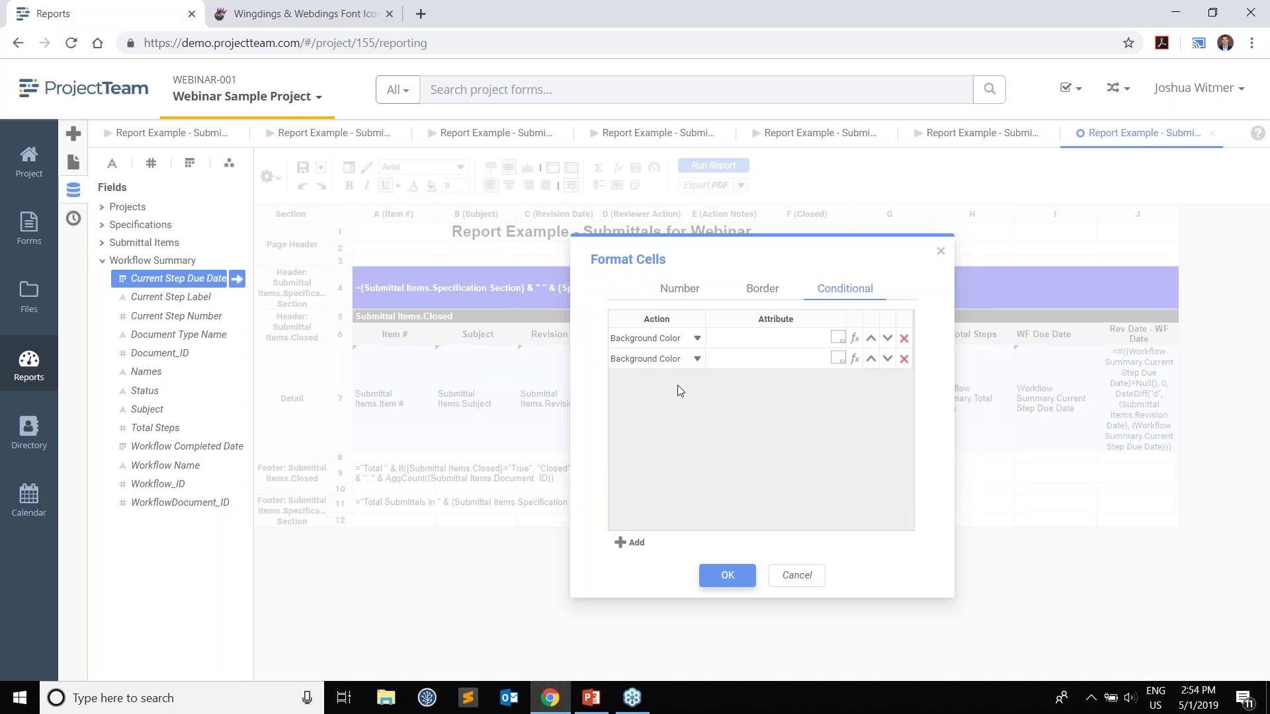
# - Set the first rule's condition to the copied If formula > 10 and its background color to light yellow #FFFFE0
pyautogui.click(855, 339)
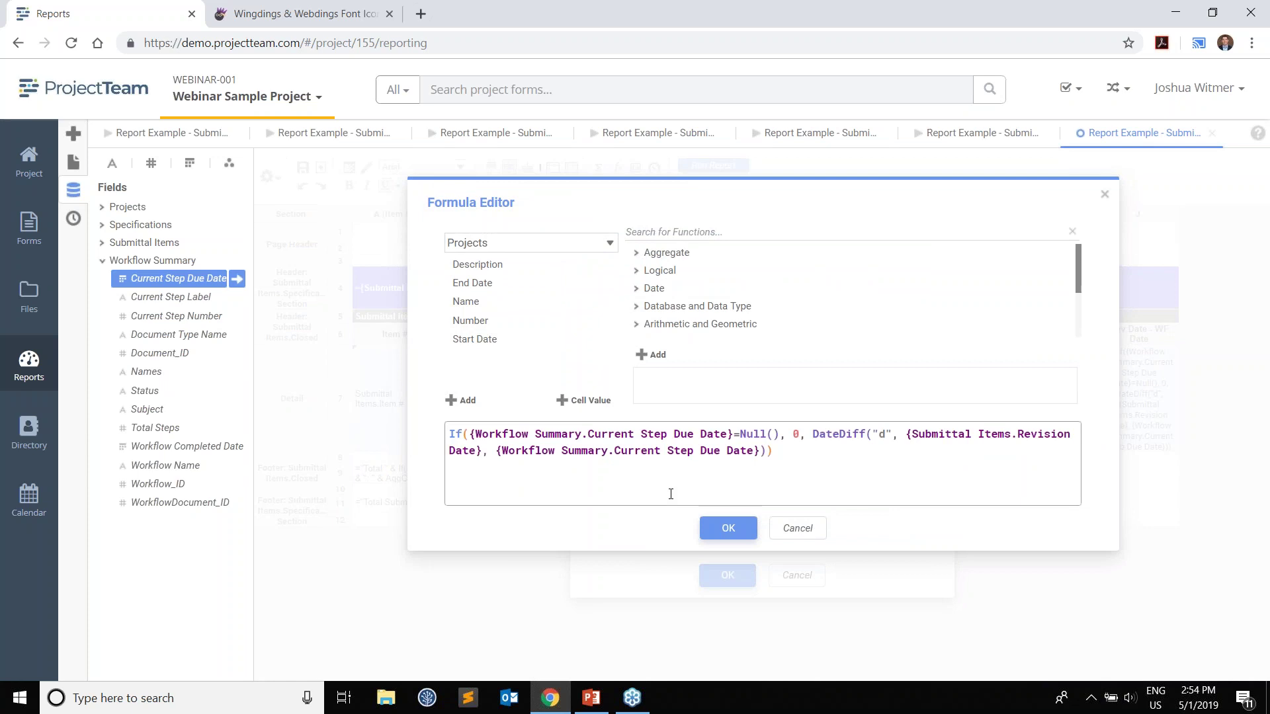
pyautogui.write('> 10')
pyautogui.click(728, 528)
pyautogui.click(837, 338)
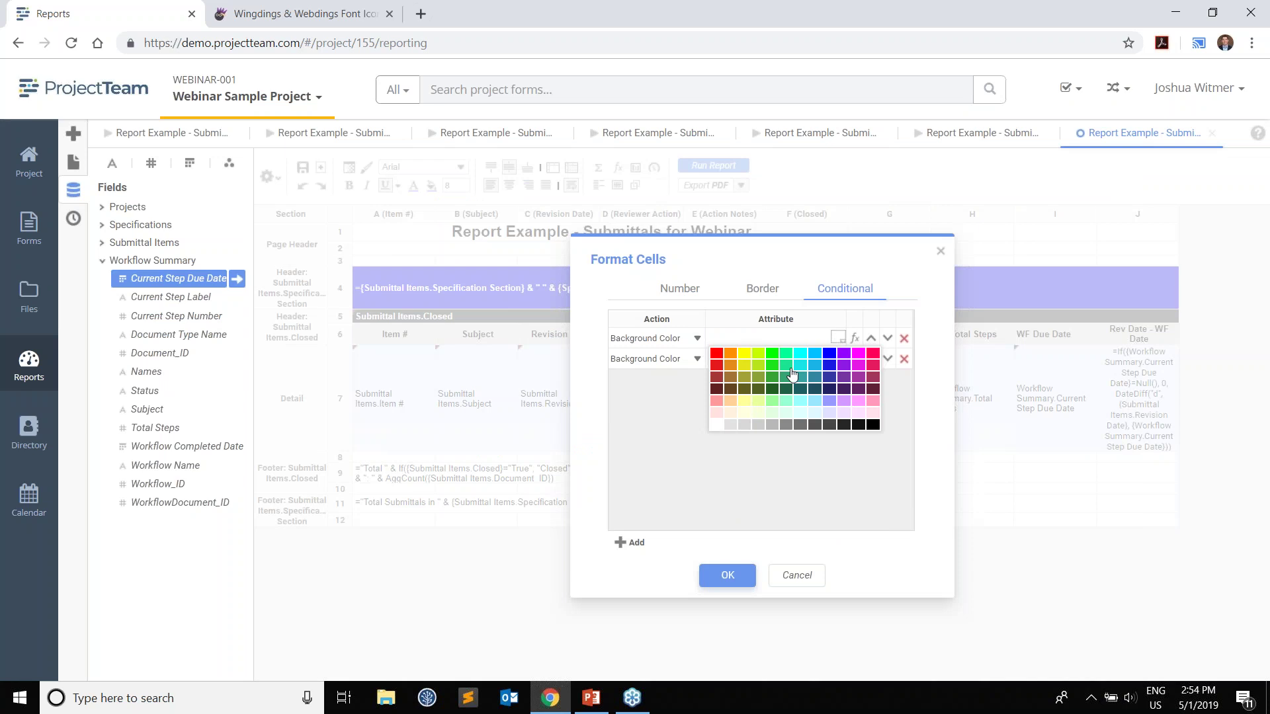
pyautogui.click(746, 412)
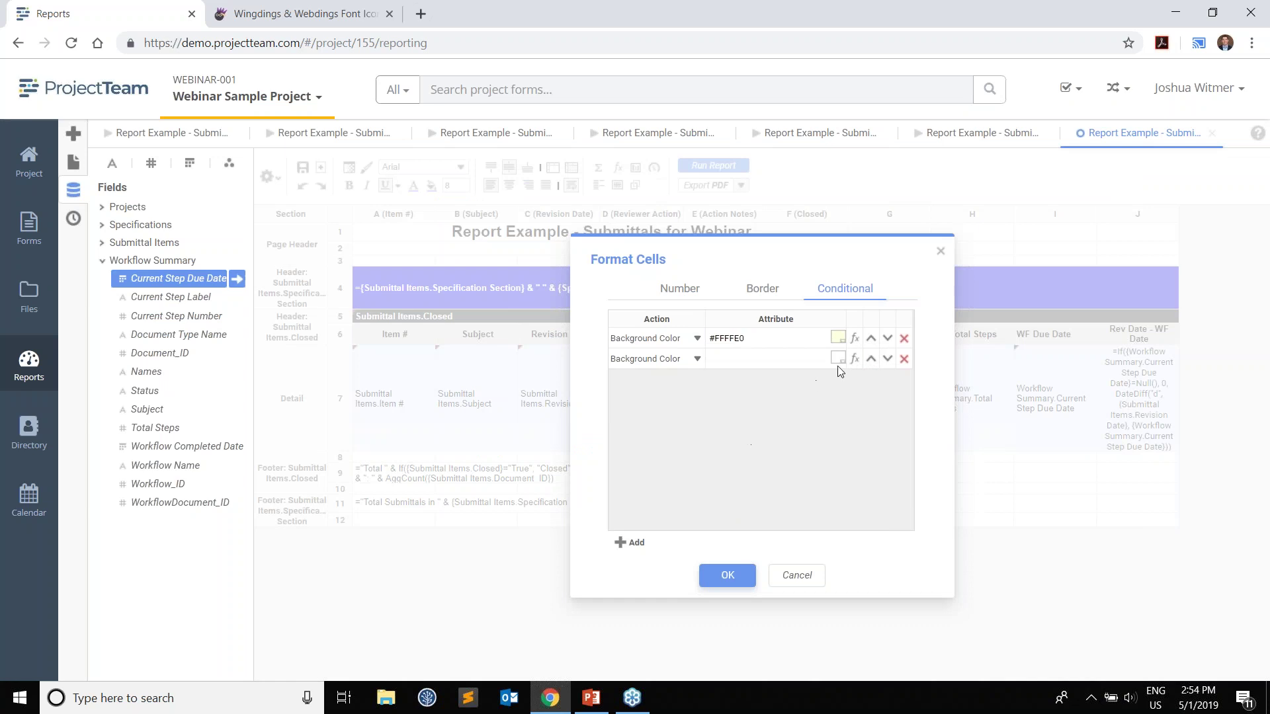
# - Set the second rule's condition to the copied If formula > 20 and its background color to light red #FFE0E0
pyautogui.click(855, 359)
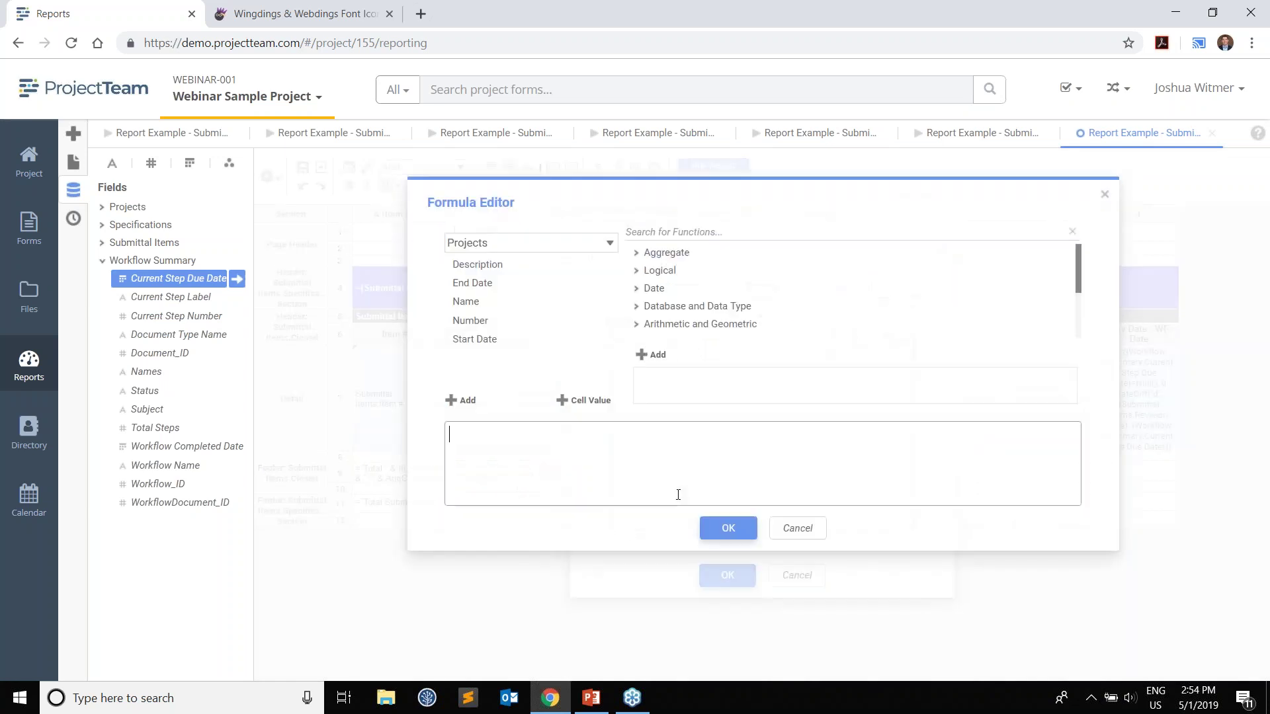
pyautogui.write('> 20')
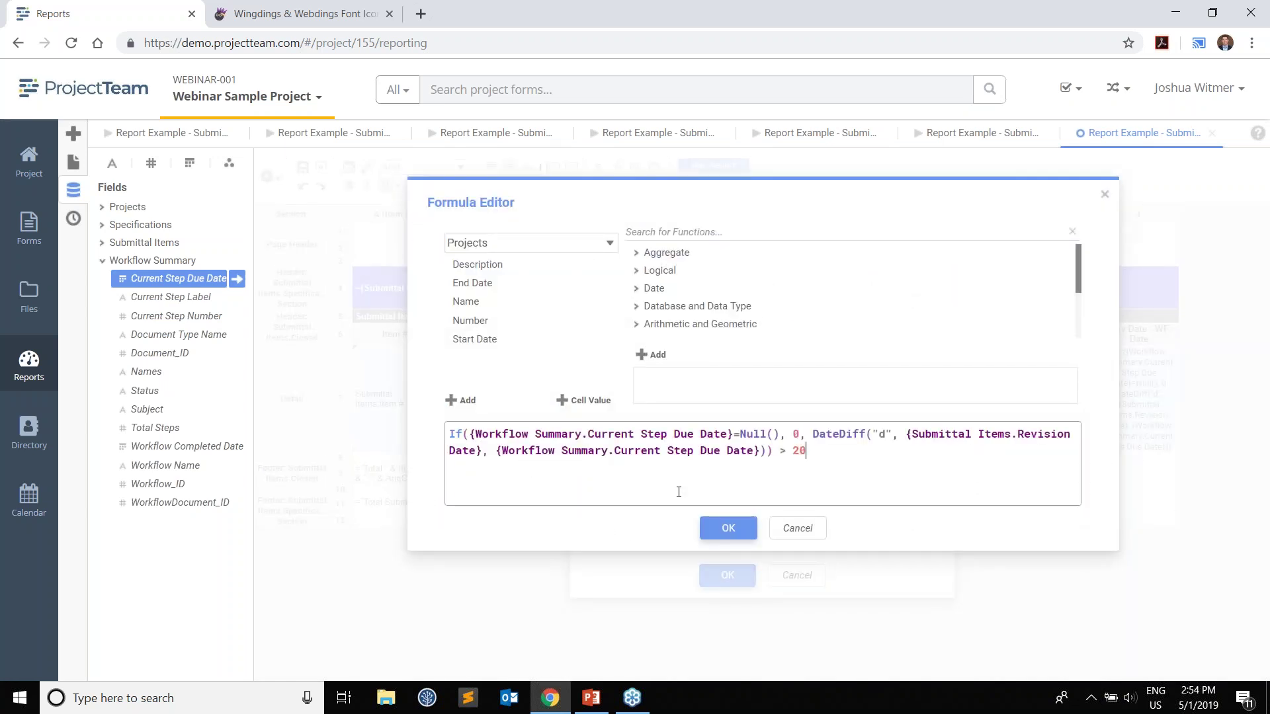
pyautogui.click(724, 529)
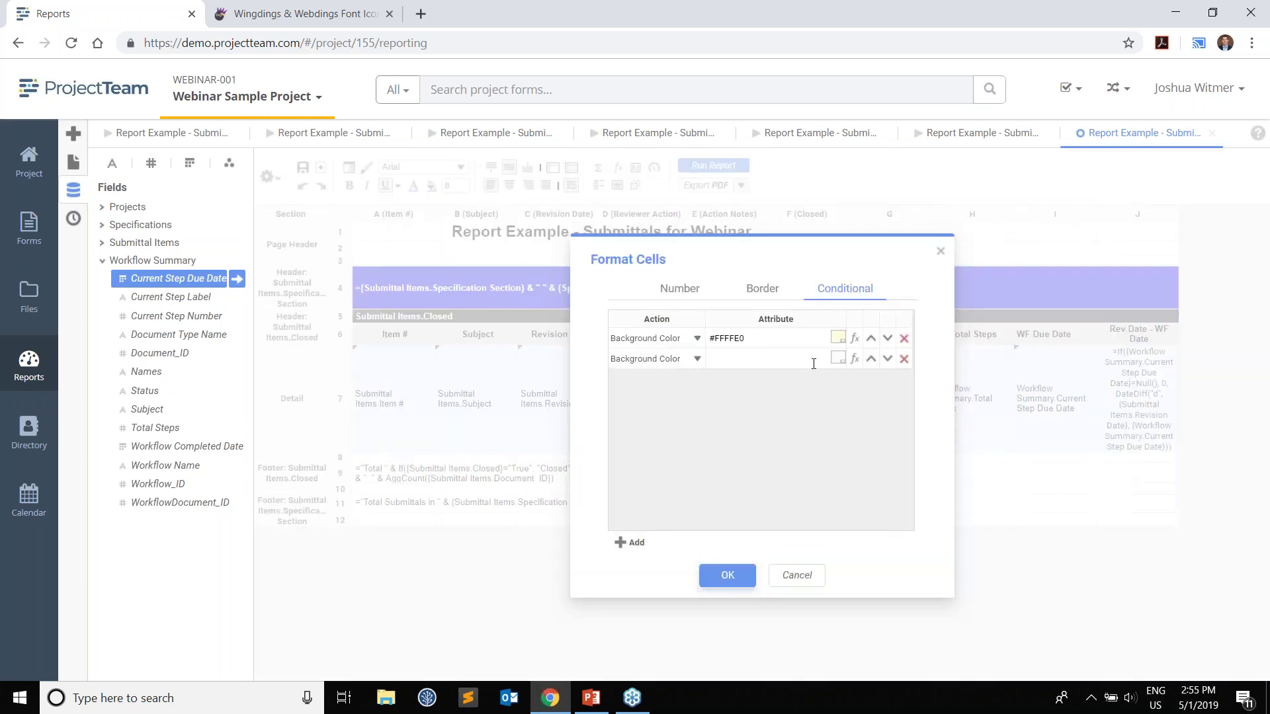
pyautogui.click(838, 358)
pyautogui.click(715, 433)
# - Add a Foreground Color rule with the copied If formula as its threshold condition and red #FF0000, apply the rules, and run the report
pyautogui.click(633, 545)
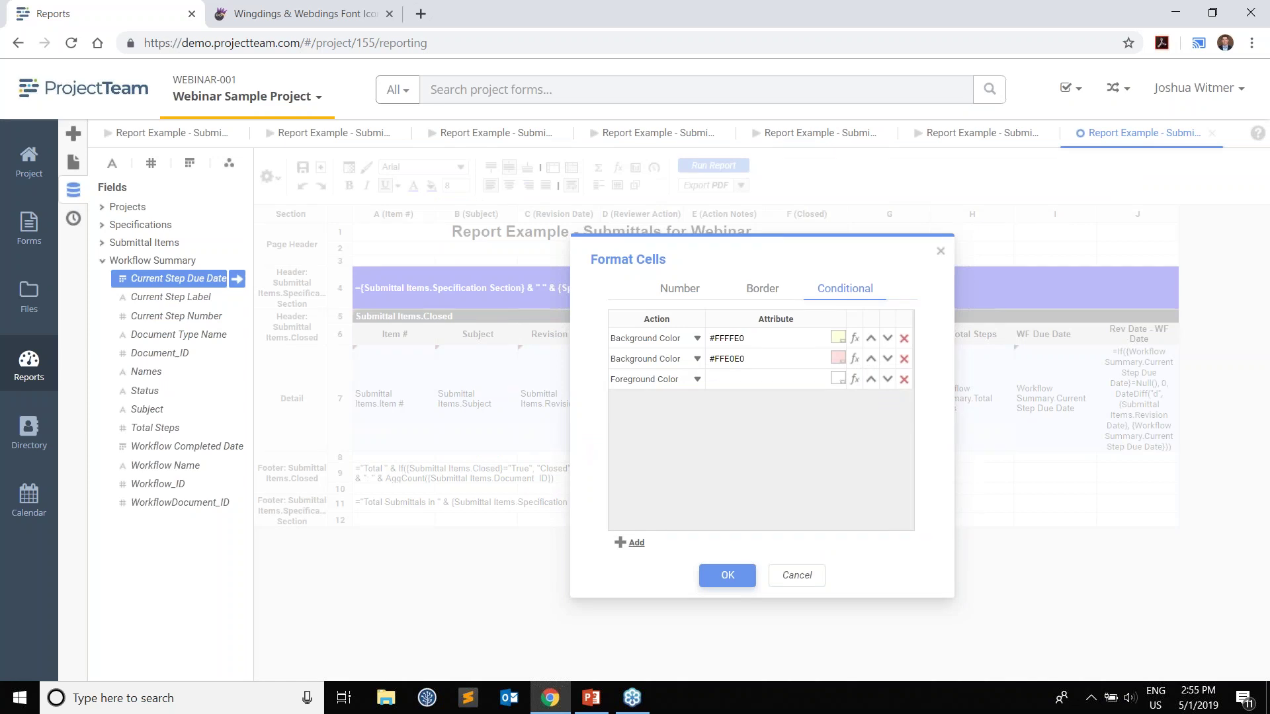
pyautogui.click(854, 379)
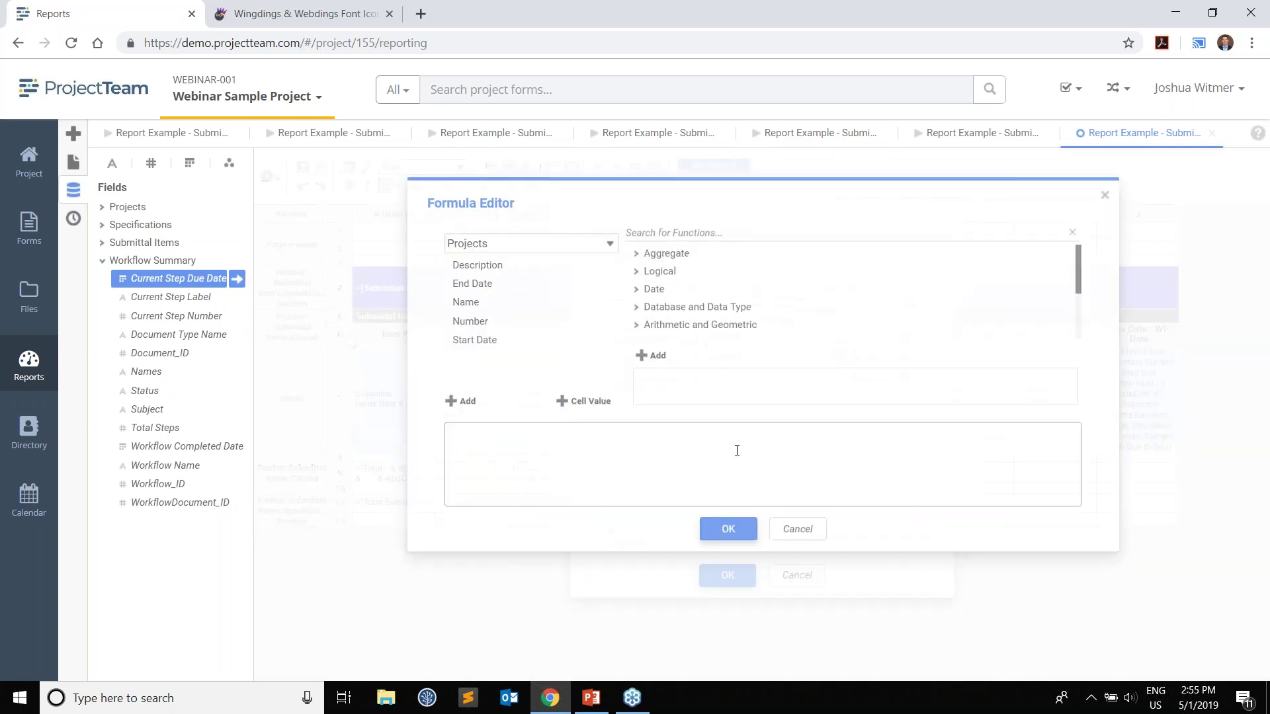
pyautogui.write('If({Workflow Summary.Current Step Due Date}=Null(), 0, DateDiff("d", {Submittal Items.Revision Date}, {Workflow Summary.Current Step Due Date}))')
pyautogui.write('> 28')
pyautogui.click(727, 527)
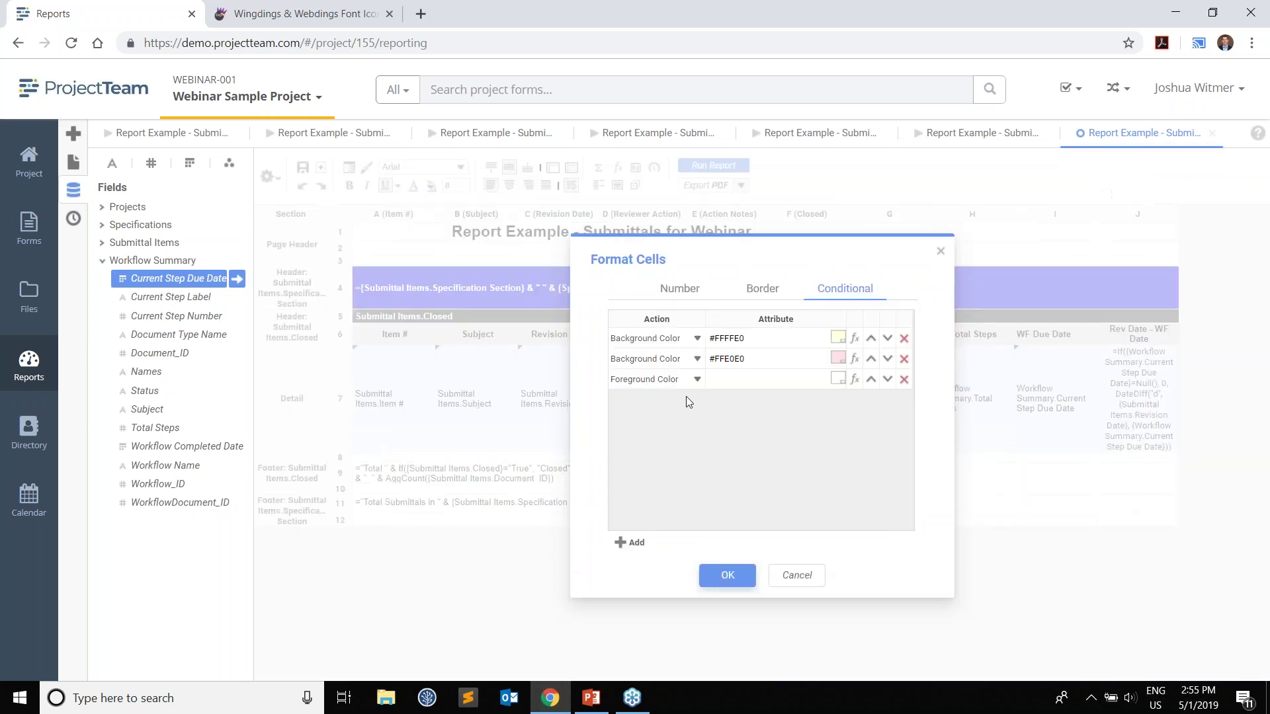
pyautogui.click(838, 379)
pyautogui.click(722, 397)
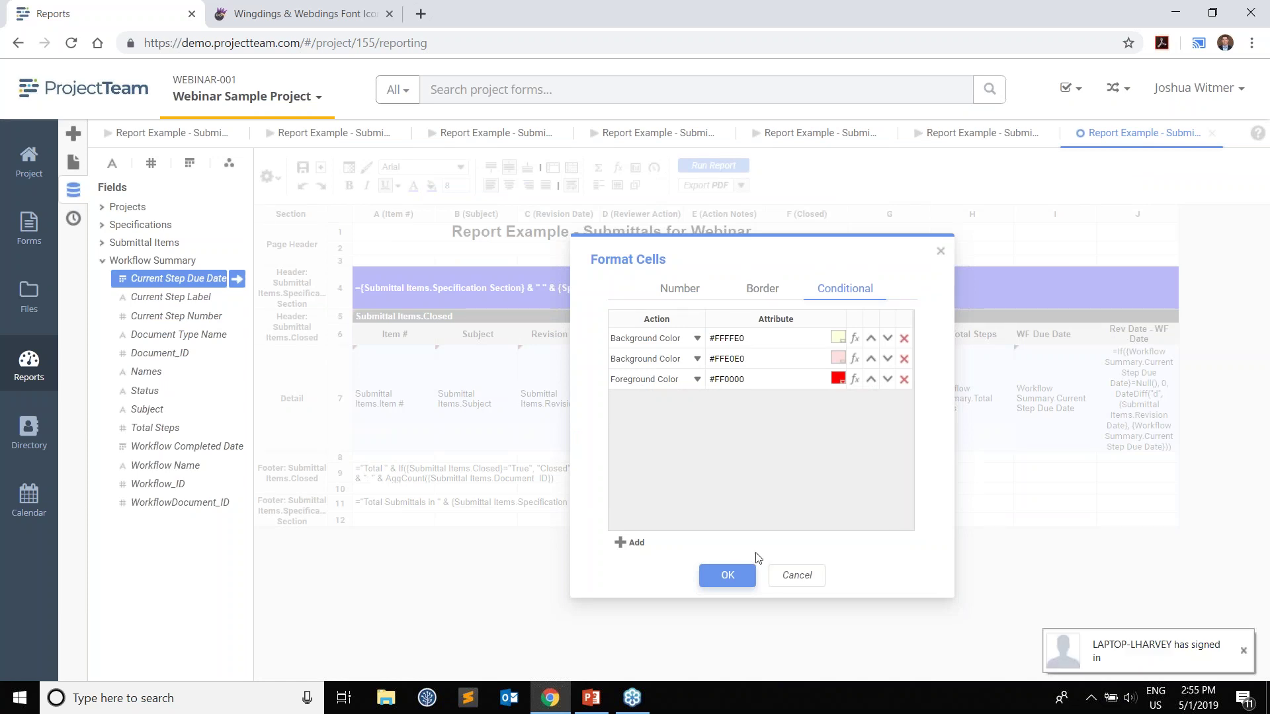
pyautogui.click(728, 575)
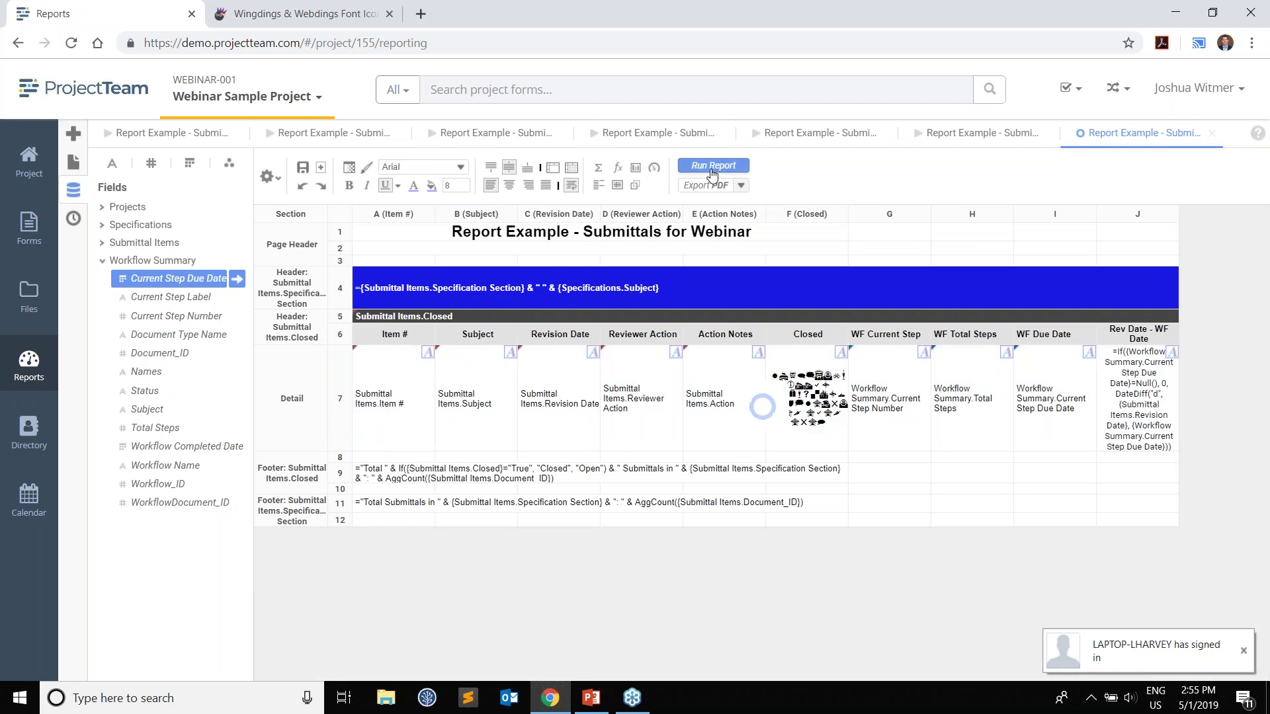
pyautogui.click(711, 166)
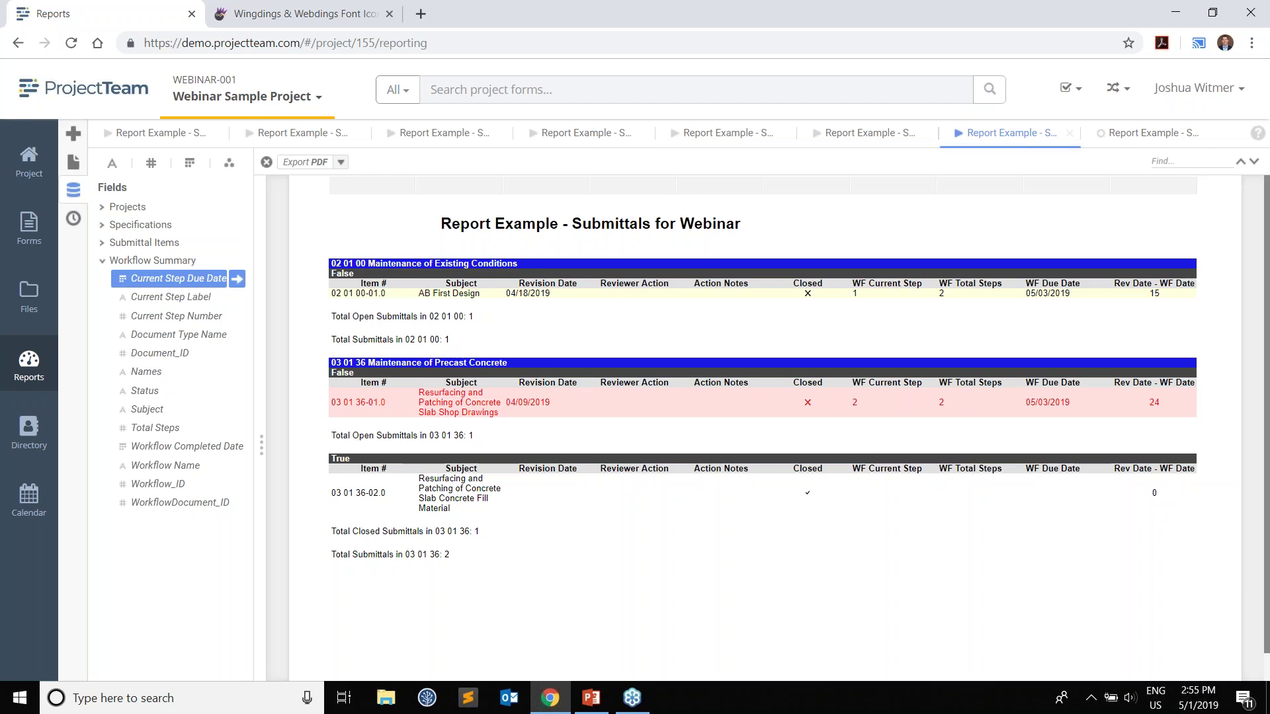
# - Browse the project report folders down to the Submittals system reports available to all users
pyautogui.click(74, 162)
pyautogui.click(102, 208)
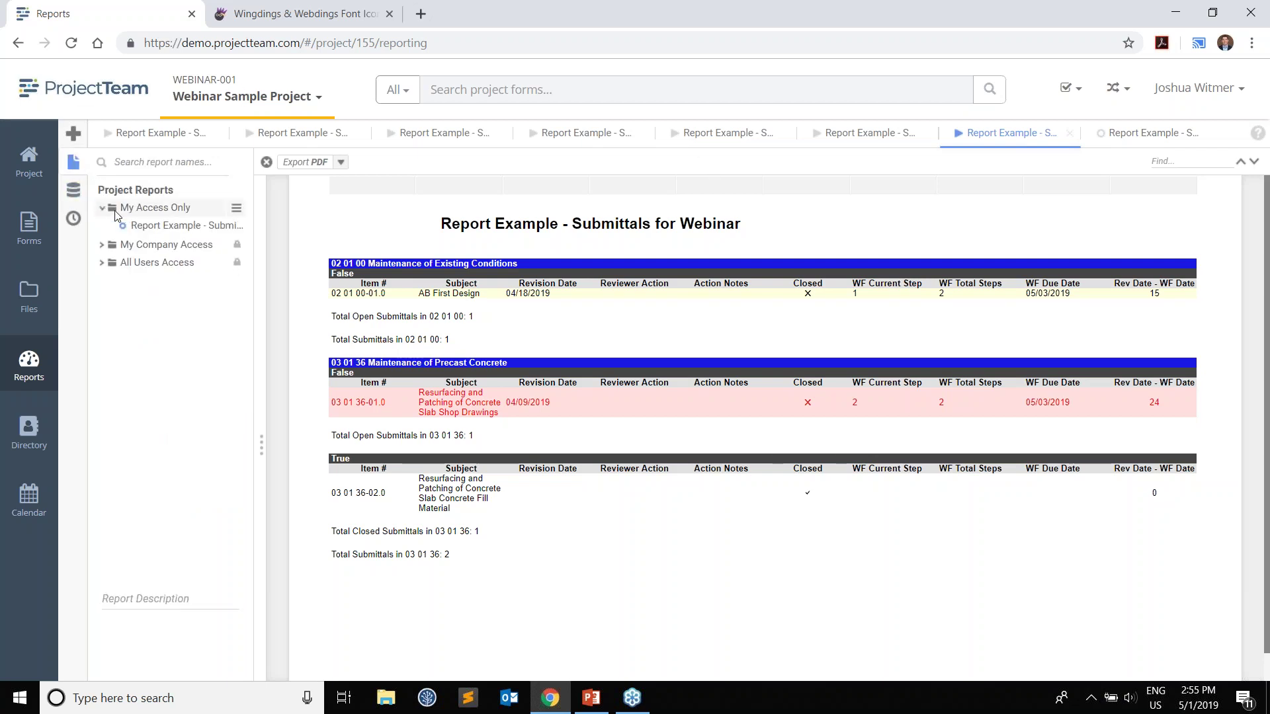
pyautogui.click(102, 208)
pyautogui.click(102, 244)
pyautogui.click(111, 262)
pyautogui.click(122, 441)
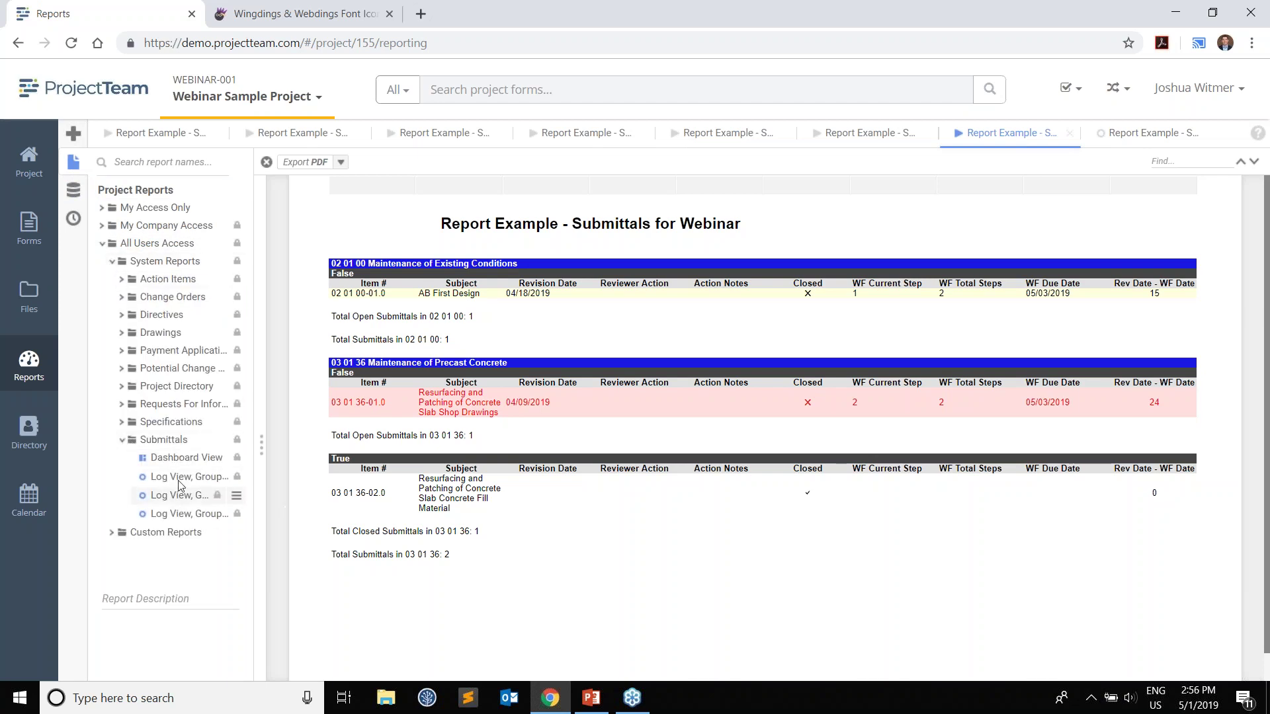
pyautogui.click(122, 441)
# - Close all other report tabs and link row 11's total cell to the Submittals system report Log View, Grouped by Material Needed On Site
pyautogui.rightClick(1128, 135)
pyautogui.click(1139, 178)
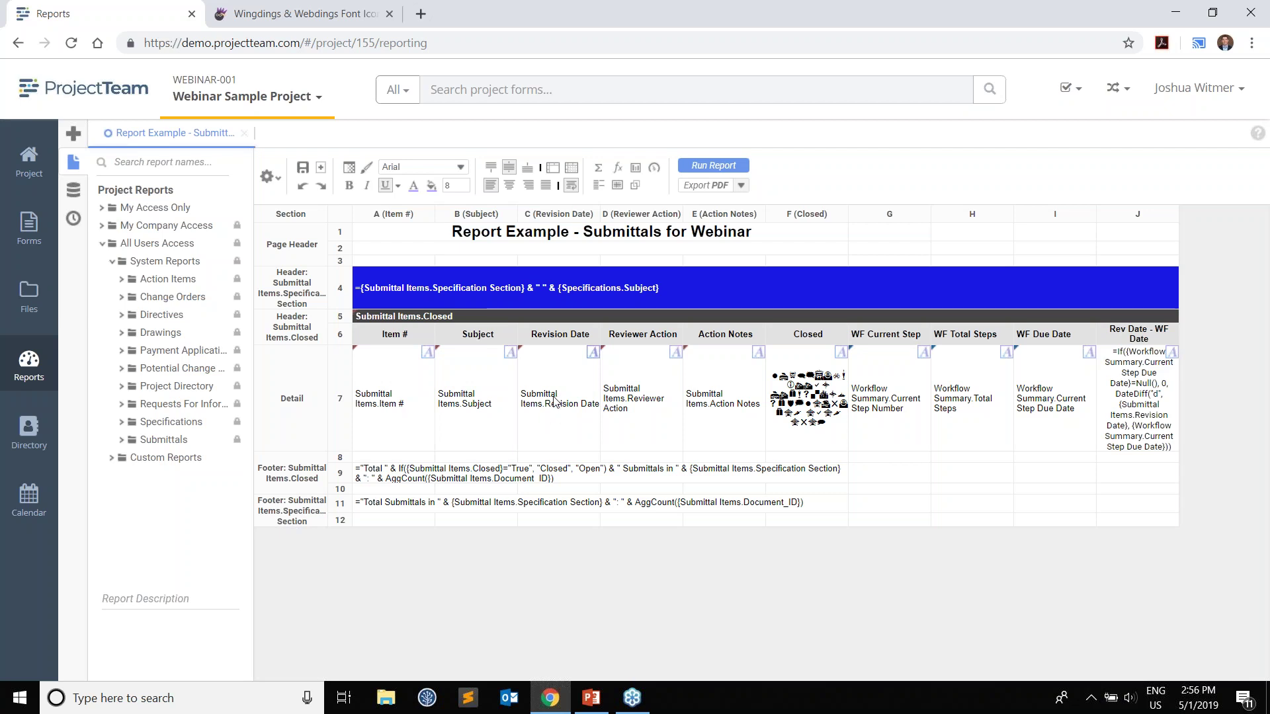
pyautogui.click(643, 511)
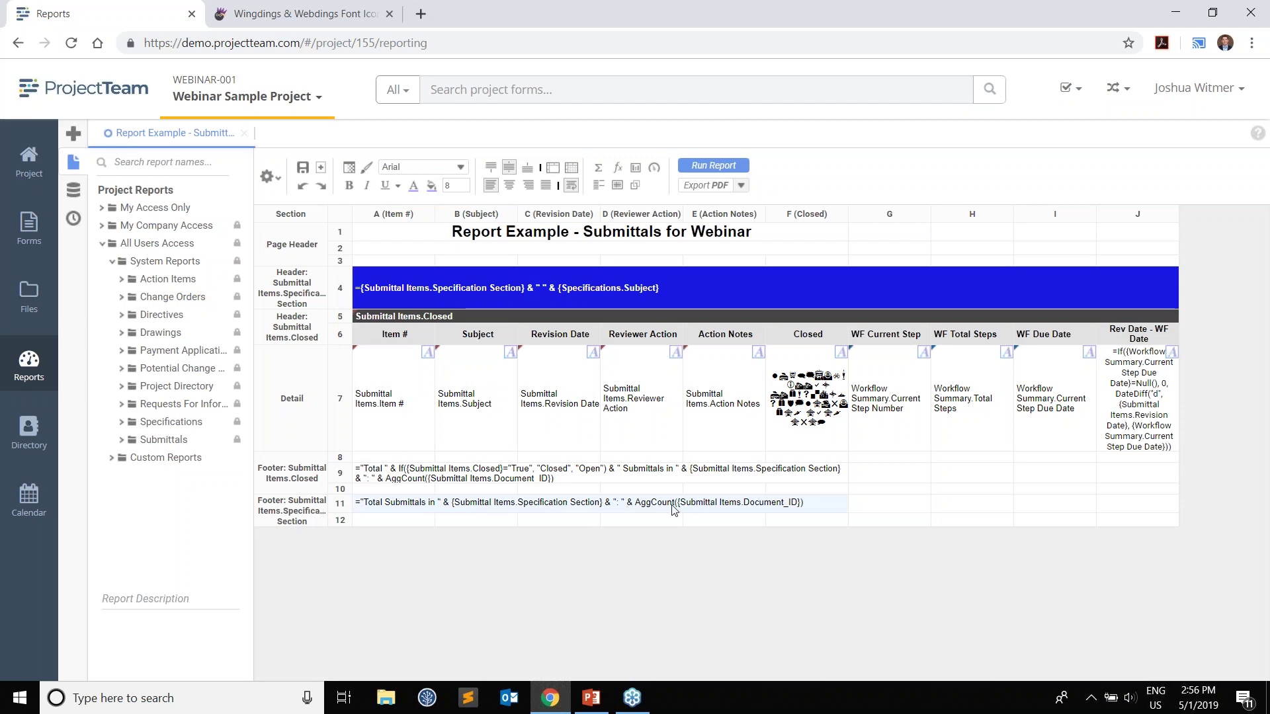
pyautogui.click(639, 190)
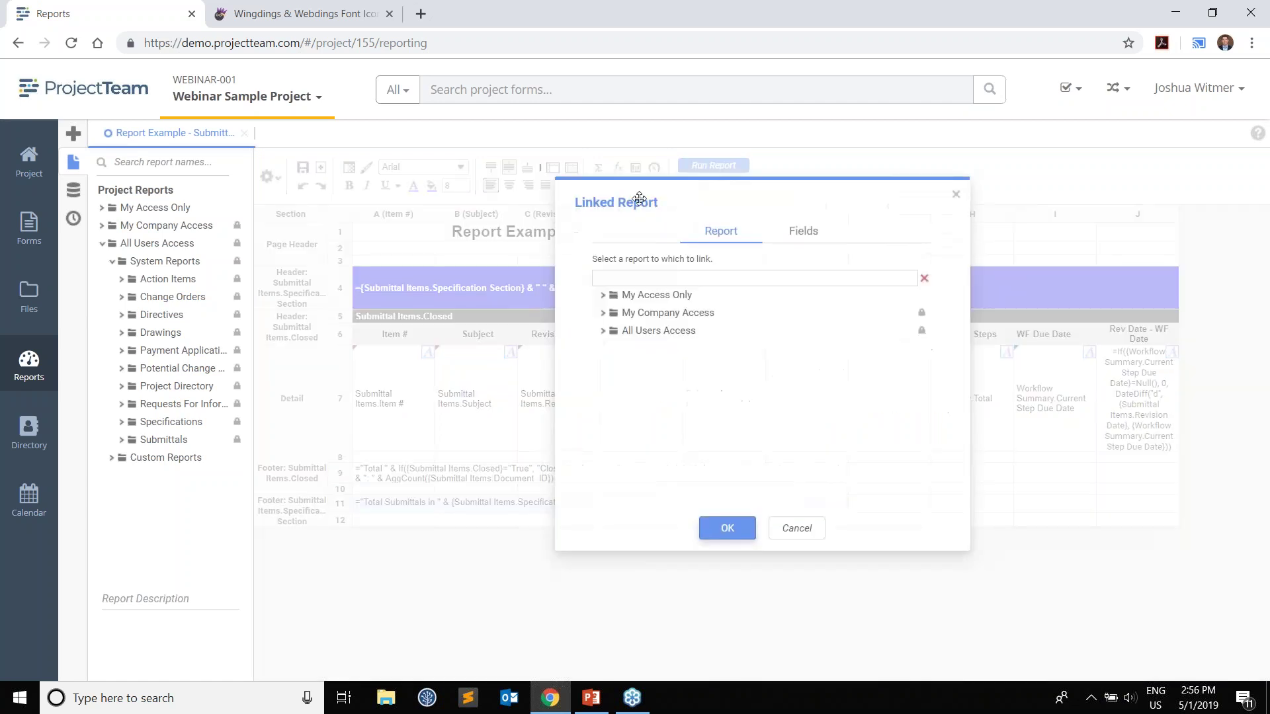
pyautogui.click(604, 330)
pyautogui.click(614, 349)
pyautogui.scroll(-1, 621, 397)
pyautogui.click(622, 475)
pyautogui.scroll(-2, 622, 463)
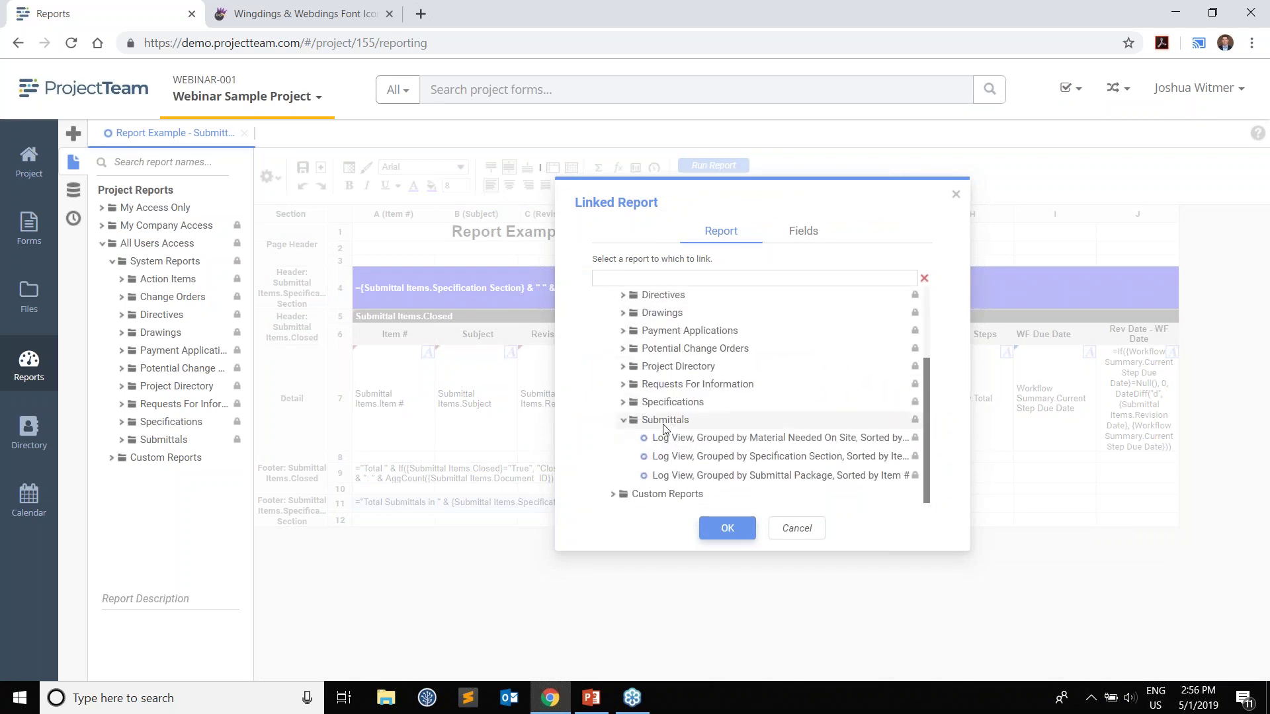
pyautogui.click(763, 436)
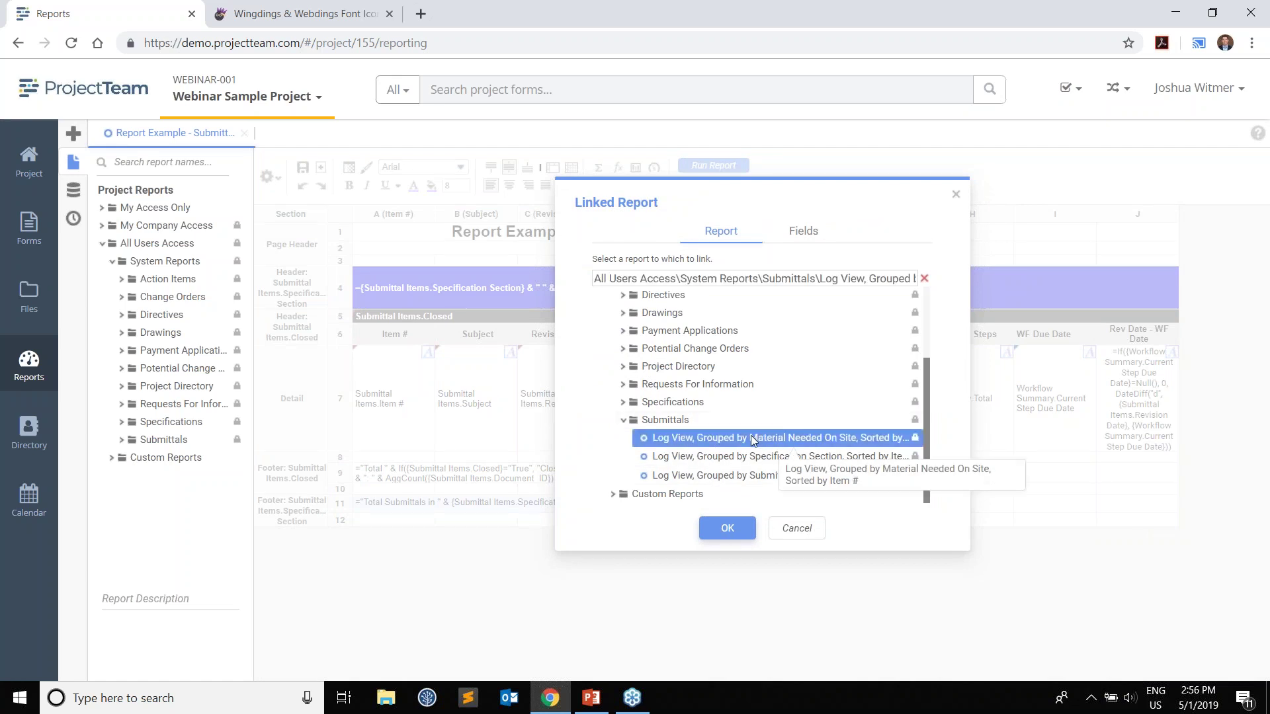
pyautogui.click(737, 529)
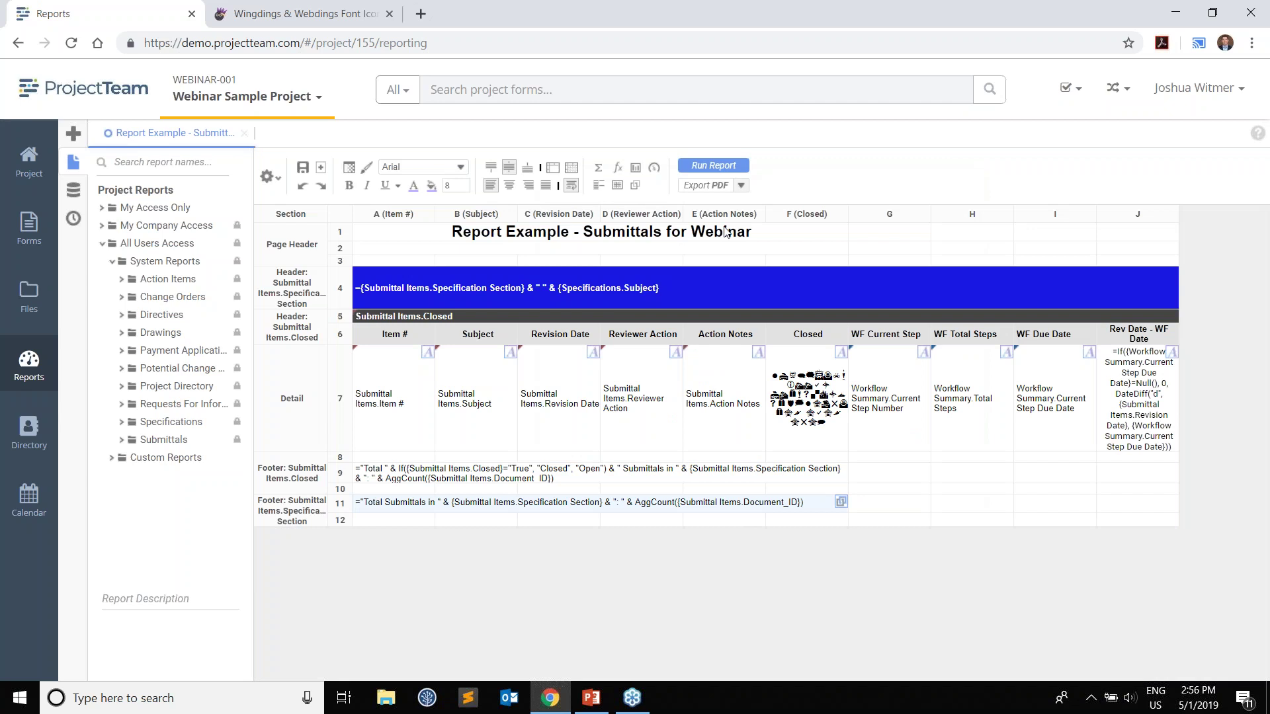
# - Run the report, open the linked report from the 03 01 36 total, then close it and return to the design
pyautogui.click(713, 166)
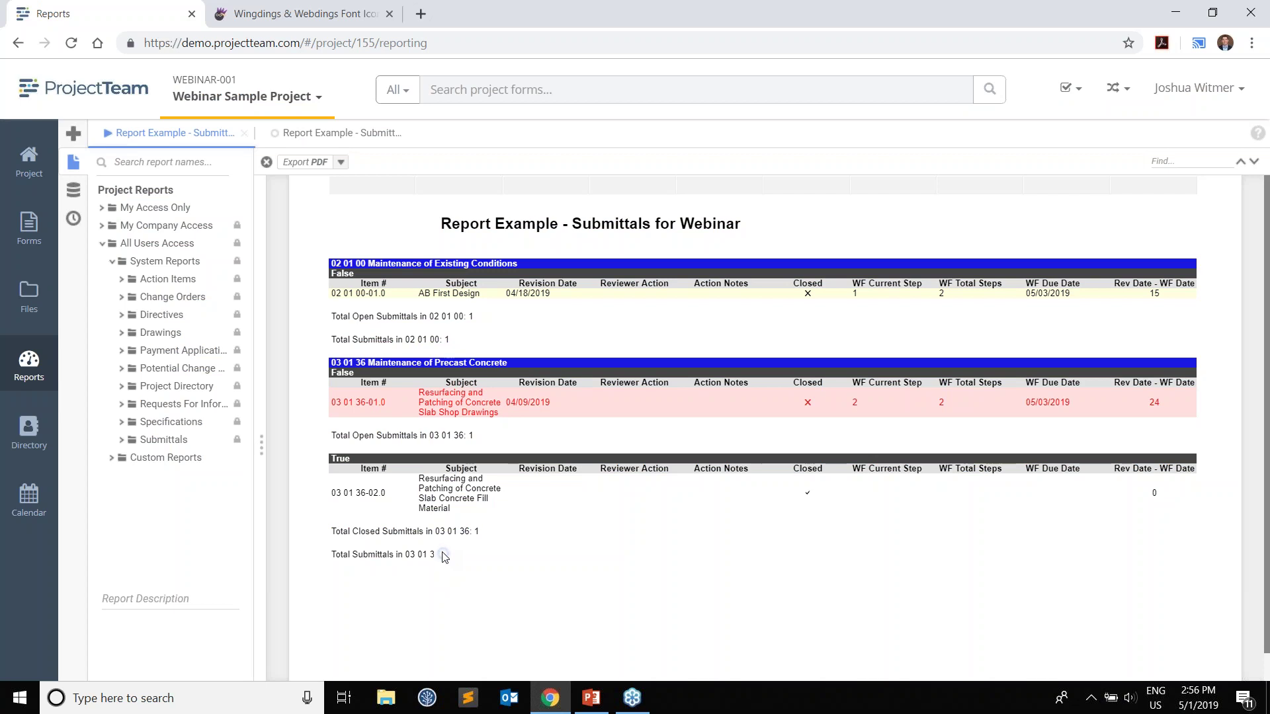
pyautogui.click(443, 554)
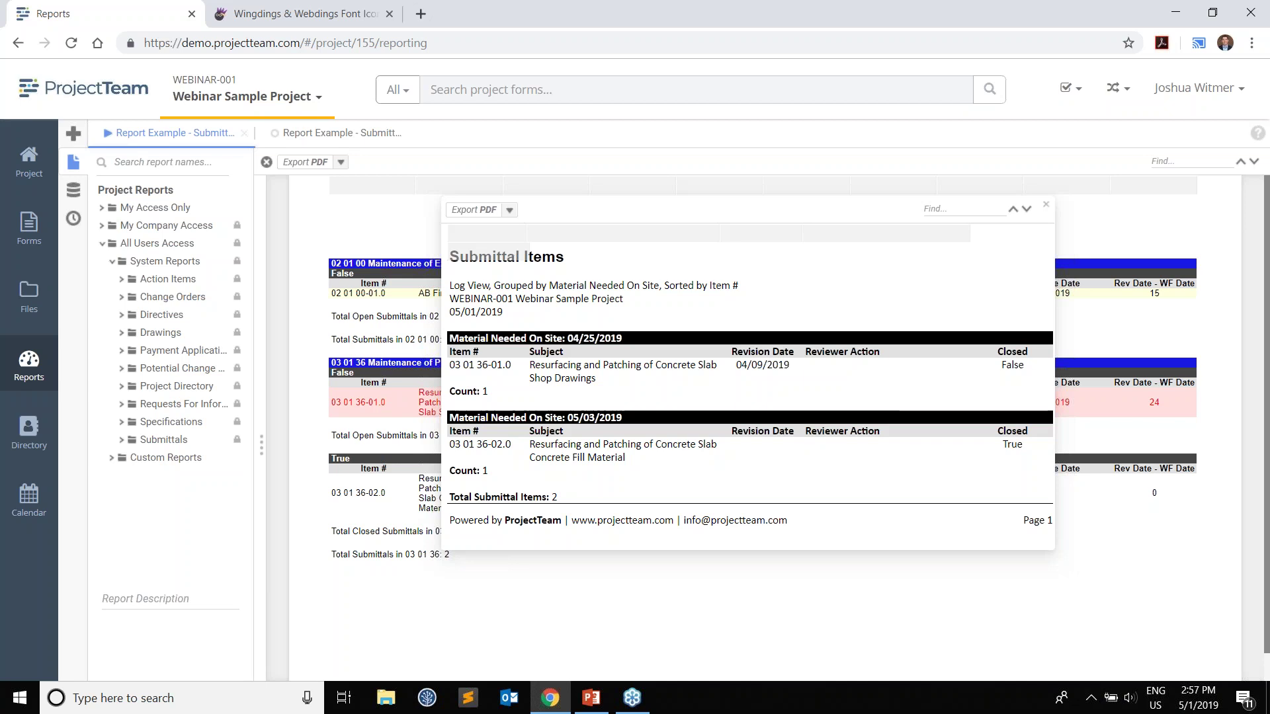
pyautogui.click(1046, 205)
pyautogui.click(363, 136)
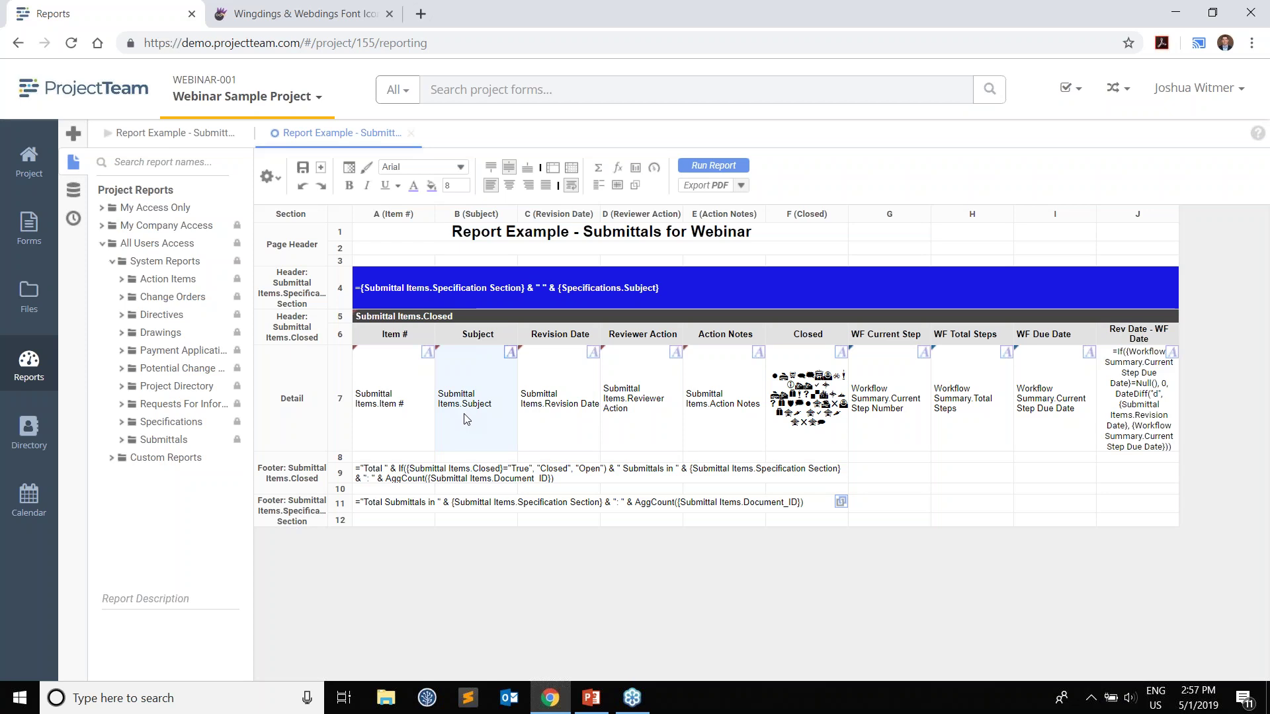
# - Insert the DocumentLink function into the Subject detail cell's formula with Submittal Items.Document_ID as its document ID
pyautogui.click(617, 167)
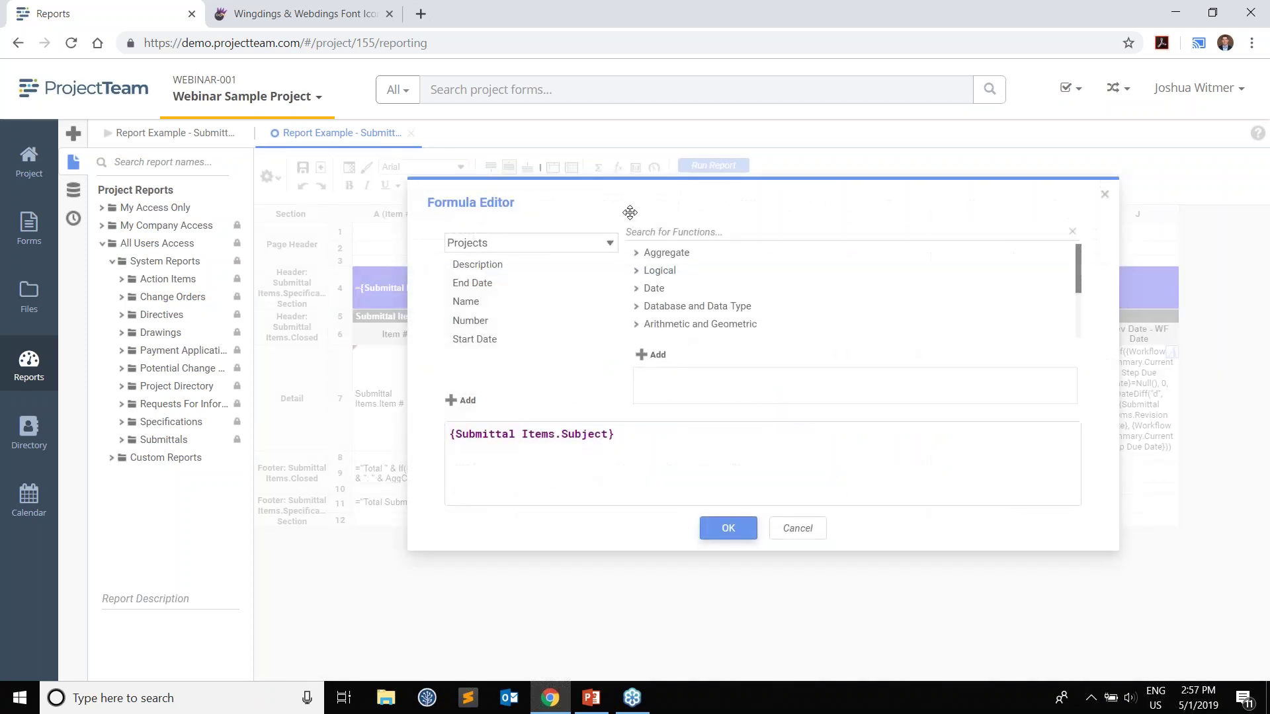
pyautogui.click(658, 232)
pyautogui.write('link')
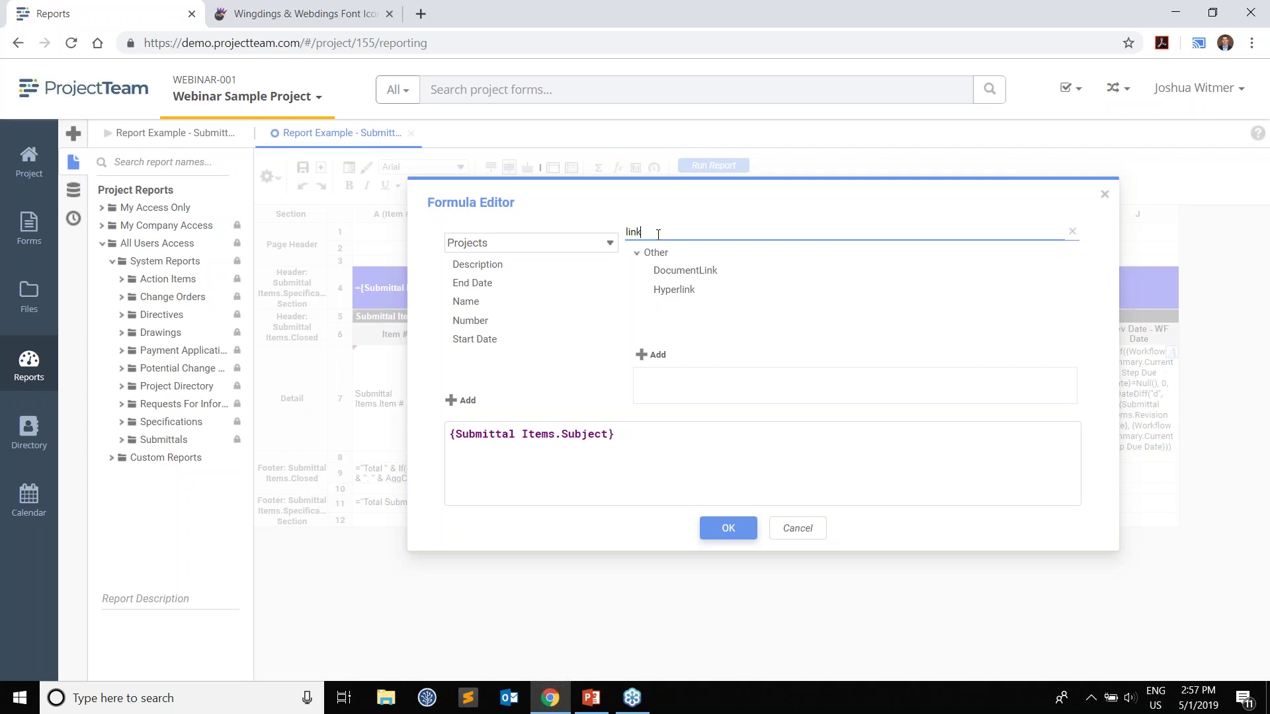
pyautogui.doubleClick(660, 268)
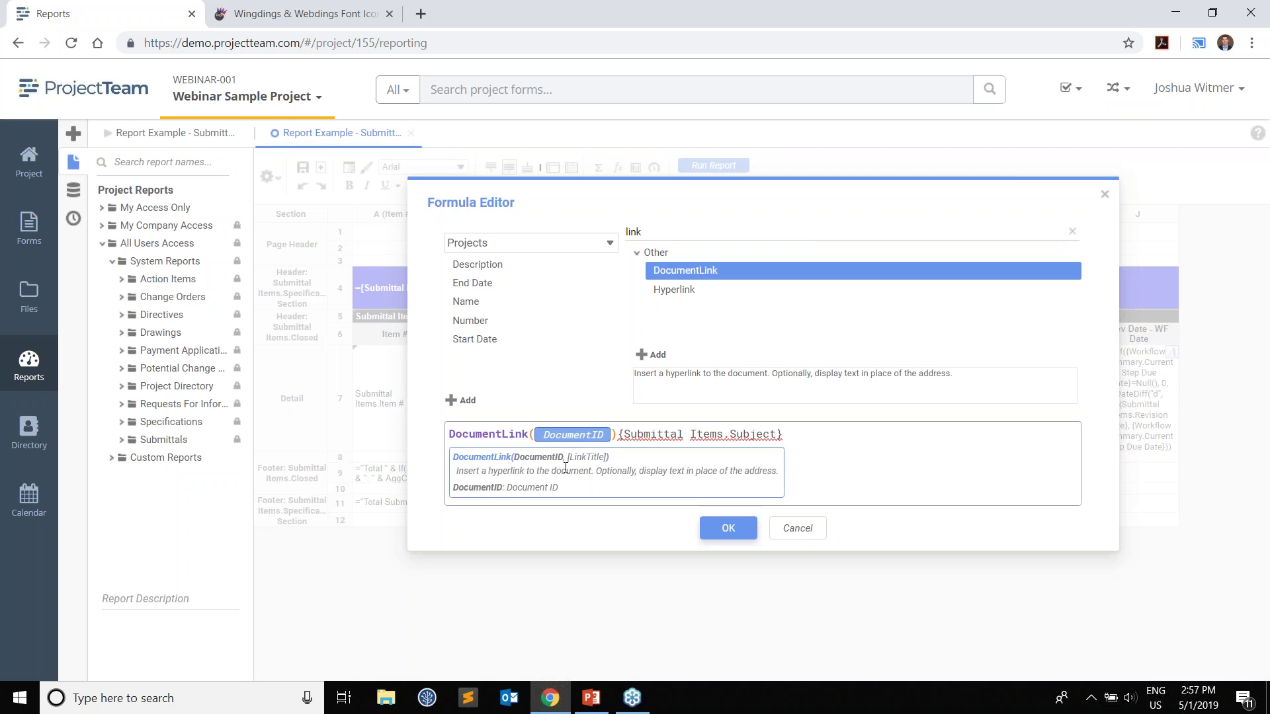
pyautogui.click(533, 245)
pyautogui.click(533, 288)
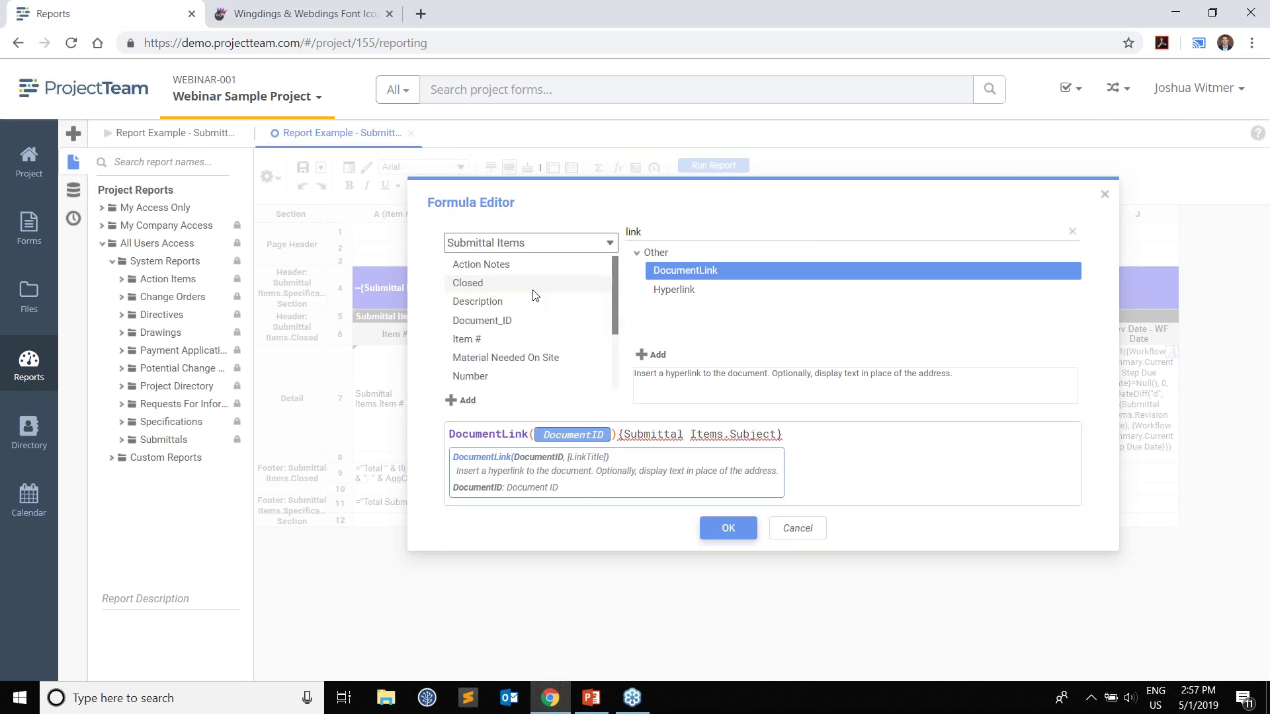
pyautogui.doubleClick(535, 319)
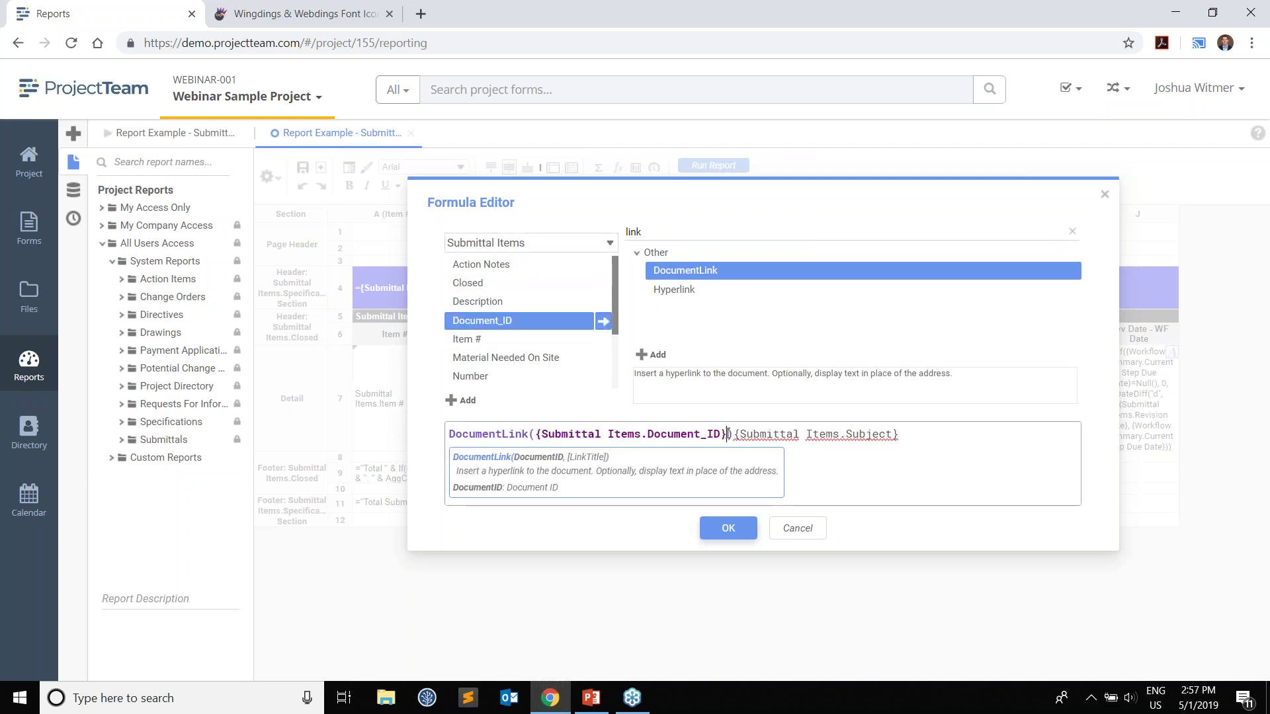
pyautogui.write(',')
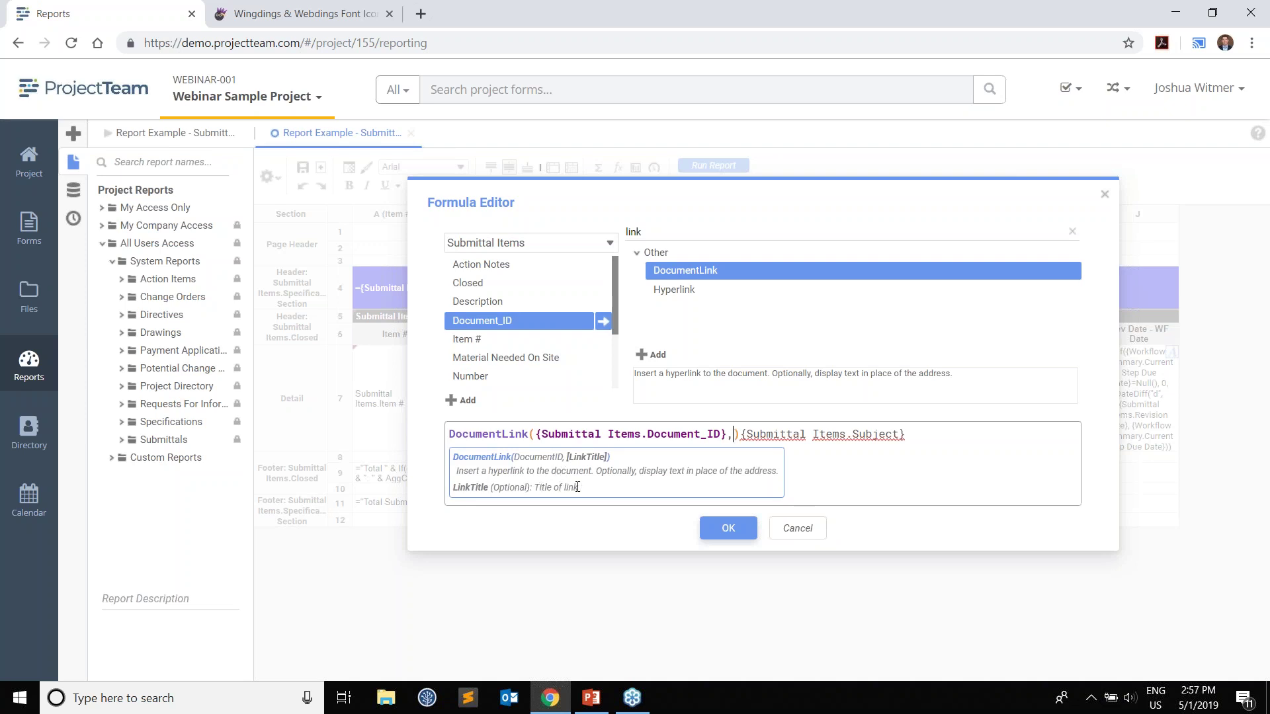
# - Move {Submittal Items.Subject} inside DocumentLink as the link title and apply the formula
pyautogui.moveTo(950, 426); pyautogui.dragTo(799, 434)
pyautogui.moveTo(909, 434); pyautogui.dragTo(741, 434)
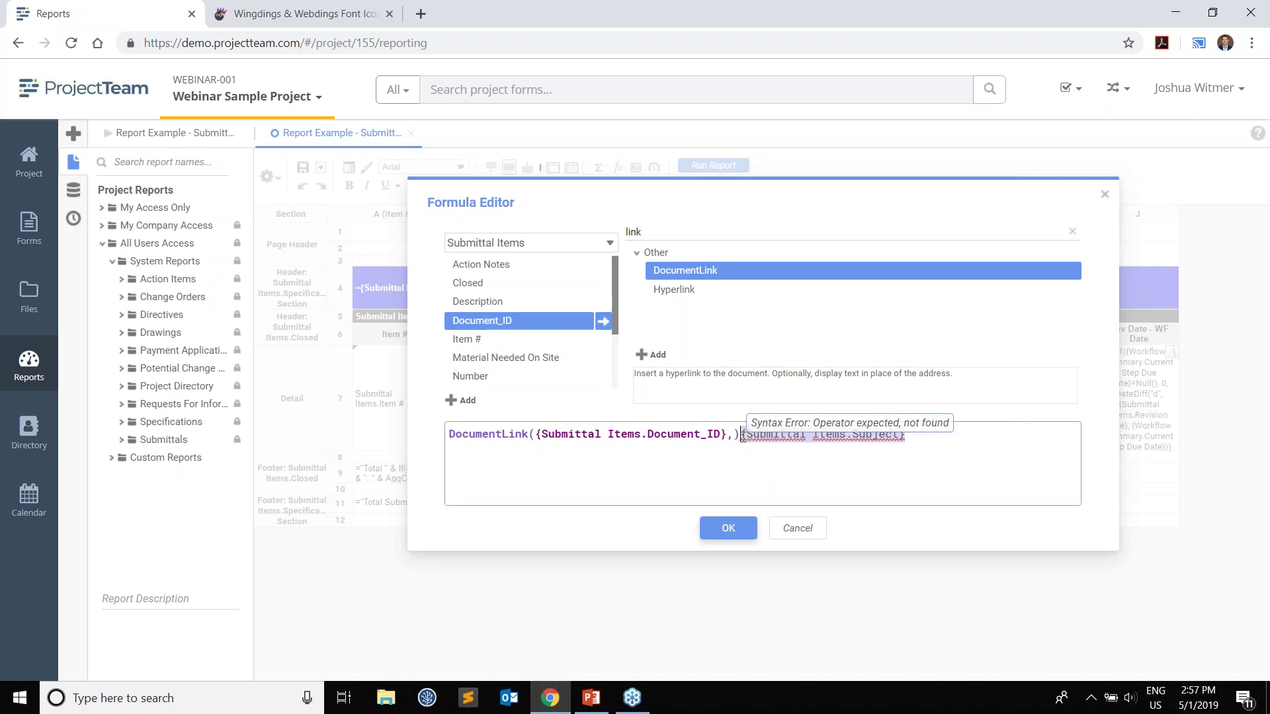
pyautogui.hotkey('ctrl', 'x')
pyautogui.press('Left')
pyautogui.hotkey('ctrl', 'v')
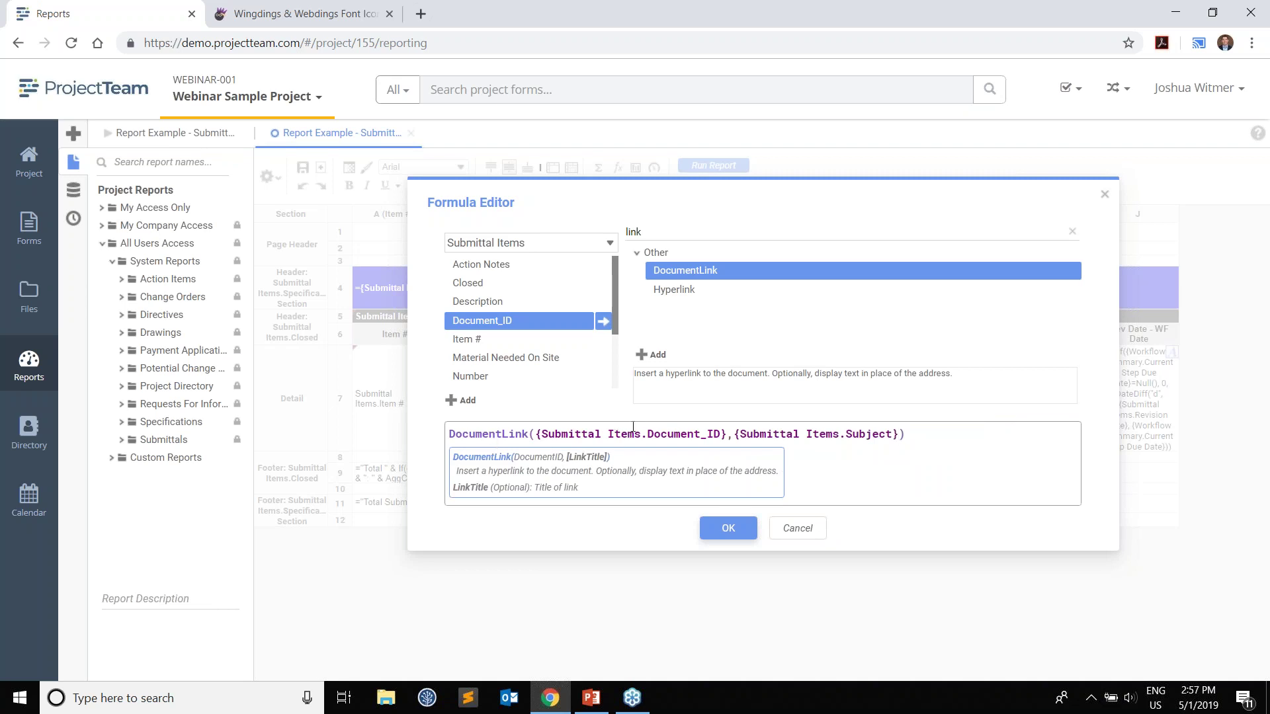
pyautogui.click(730, 528)
# - Run the report, test the Subject link of item 03 01 36-02.0, and return to the report design
pyautogui.click(717, 167)
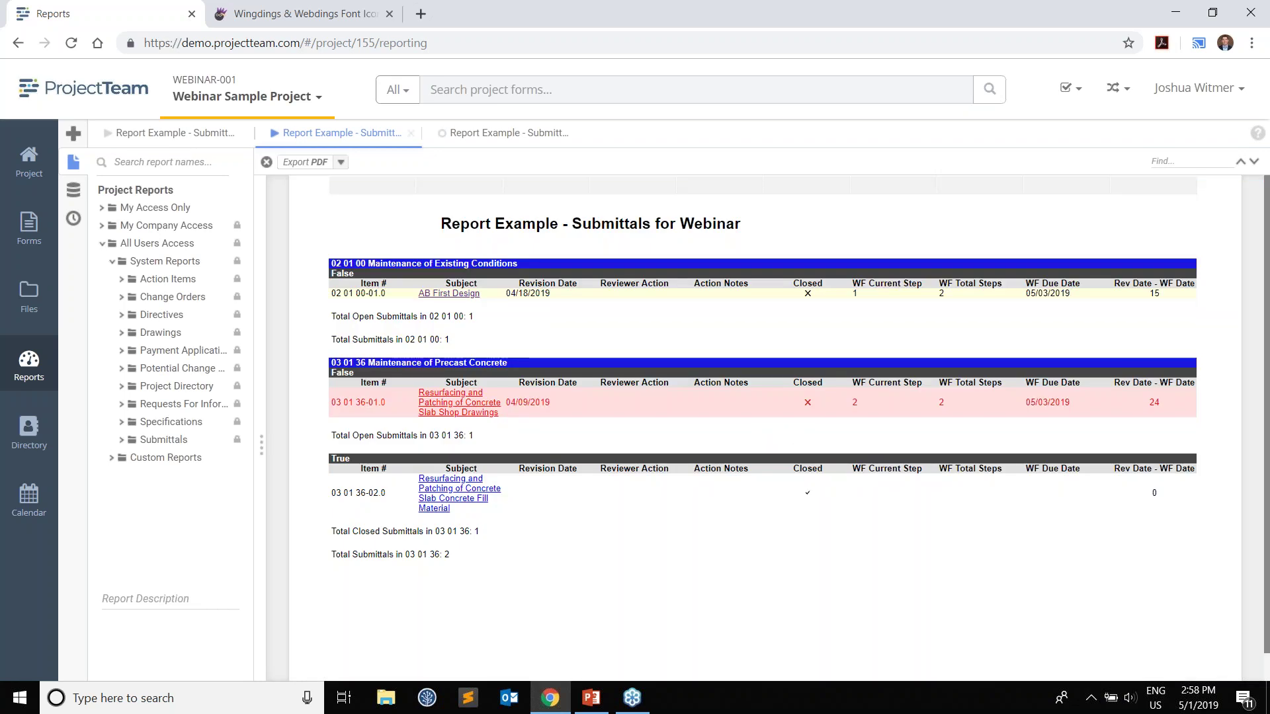
pyautogui.click(448, 503)
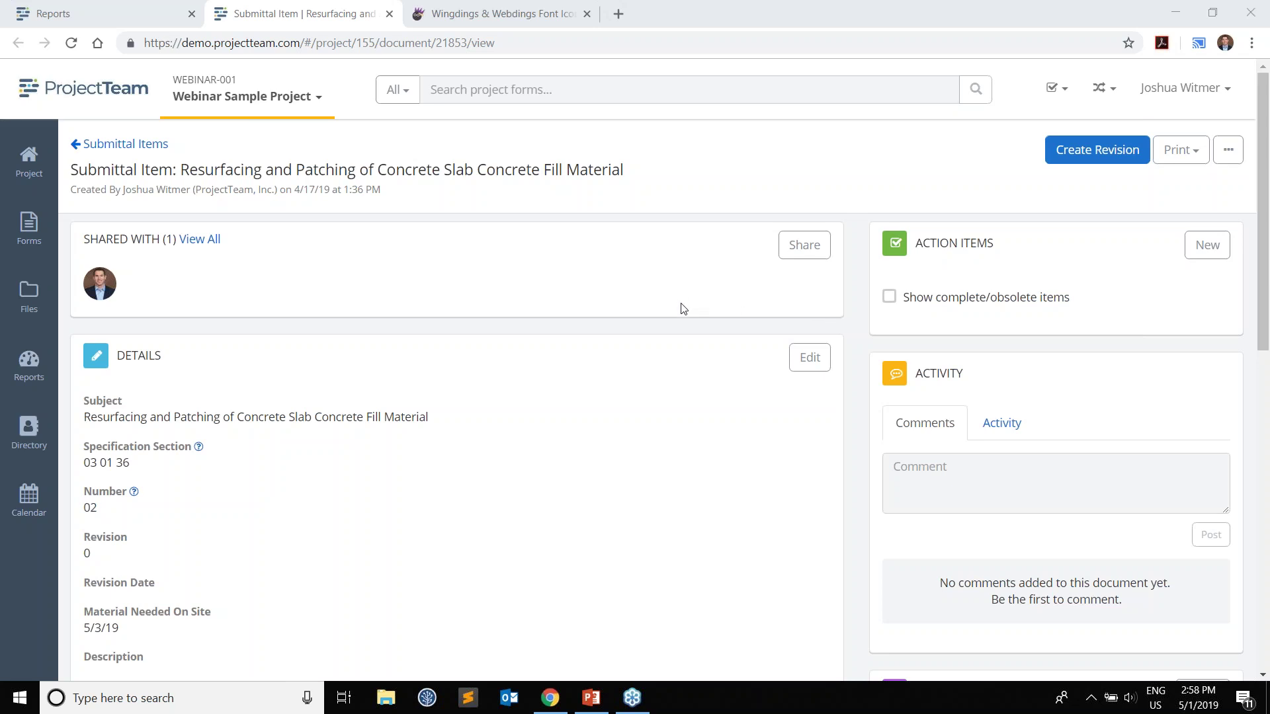
pyautogui.click(167, 12)
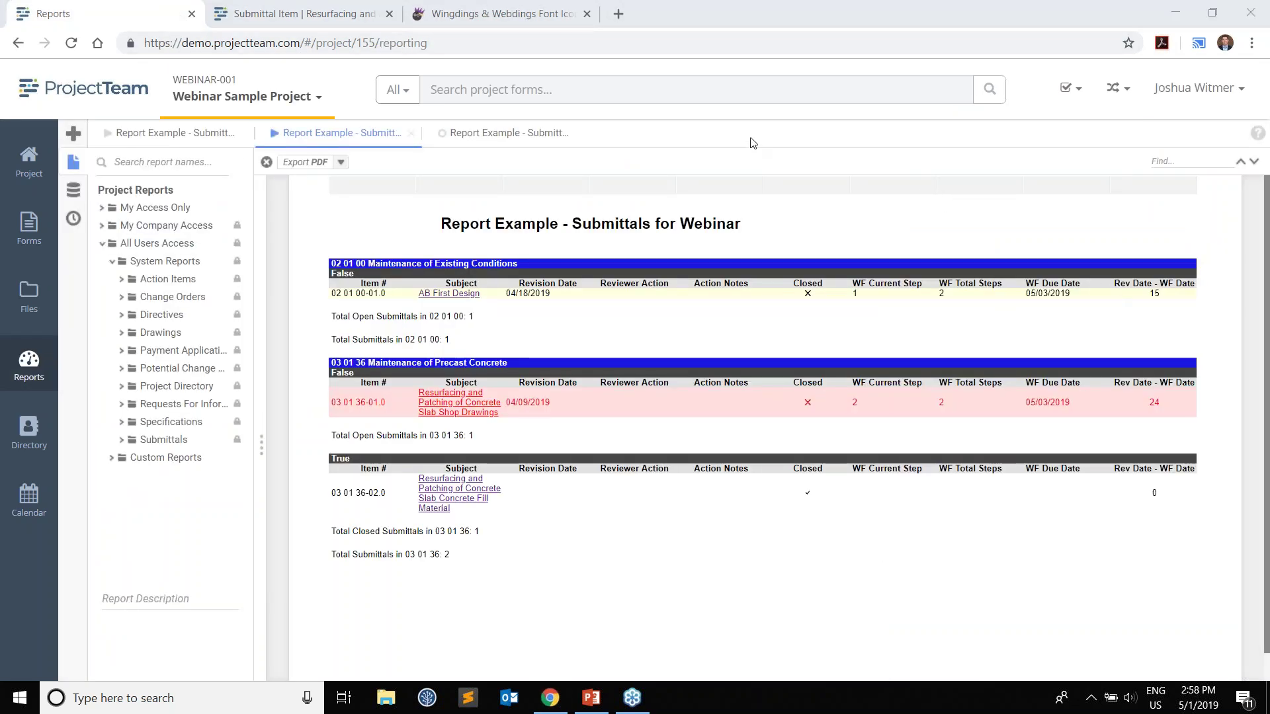
pyautogui.click(467, 135)
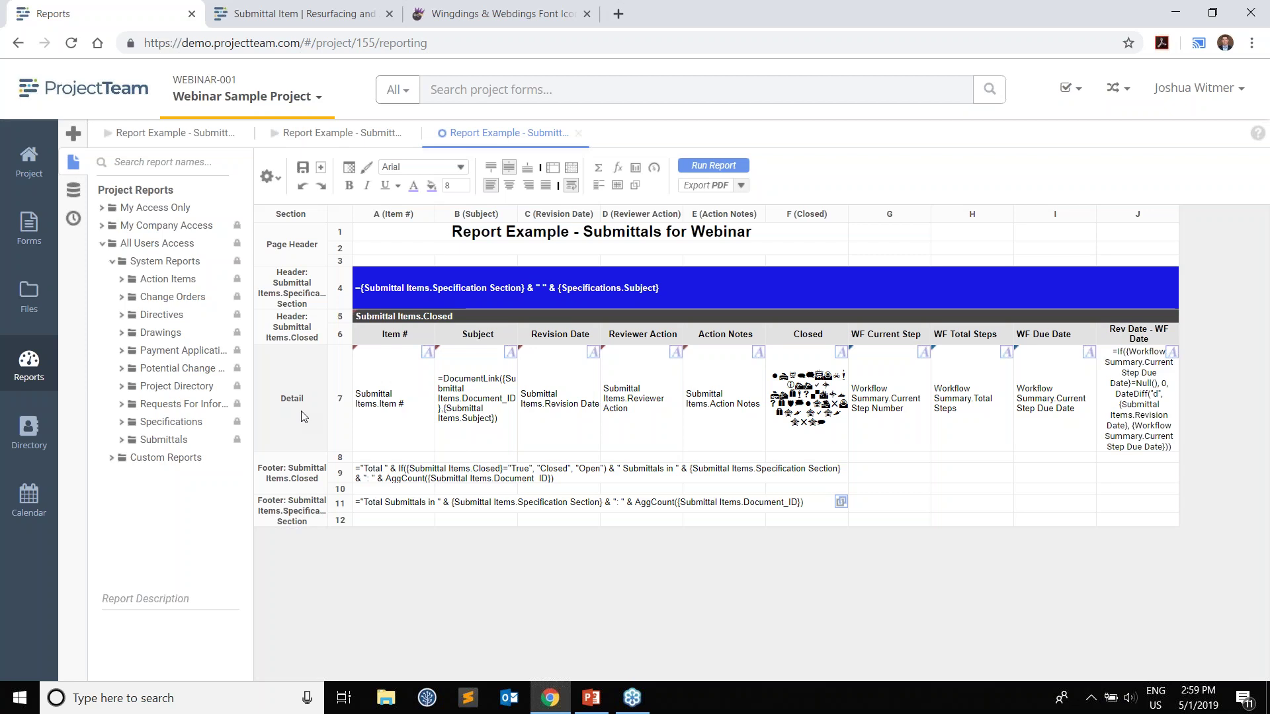
# - Add a Page Footer section below the group footers and insert an extra row before its existing row
pyautogui.rightClick(296, 513)
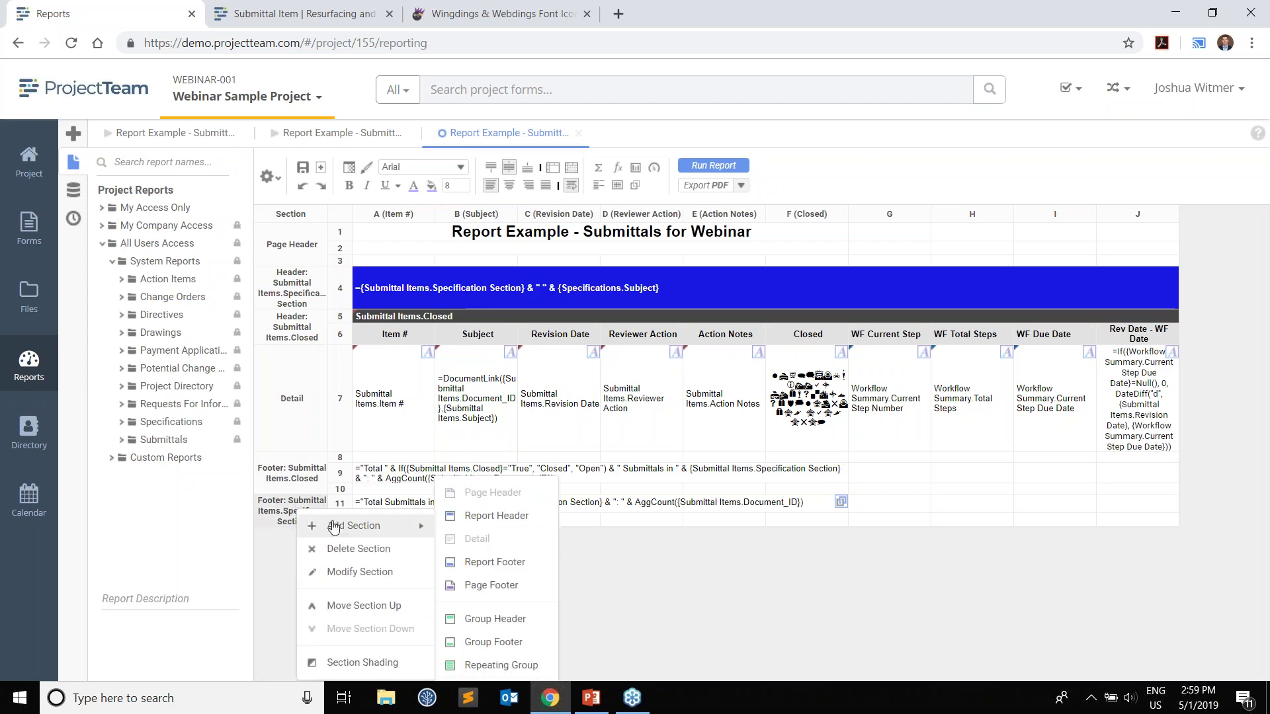
pyautogui.moveTo(395, 526)
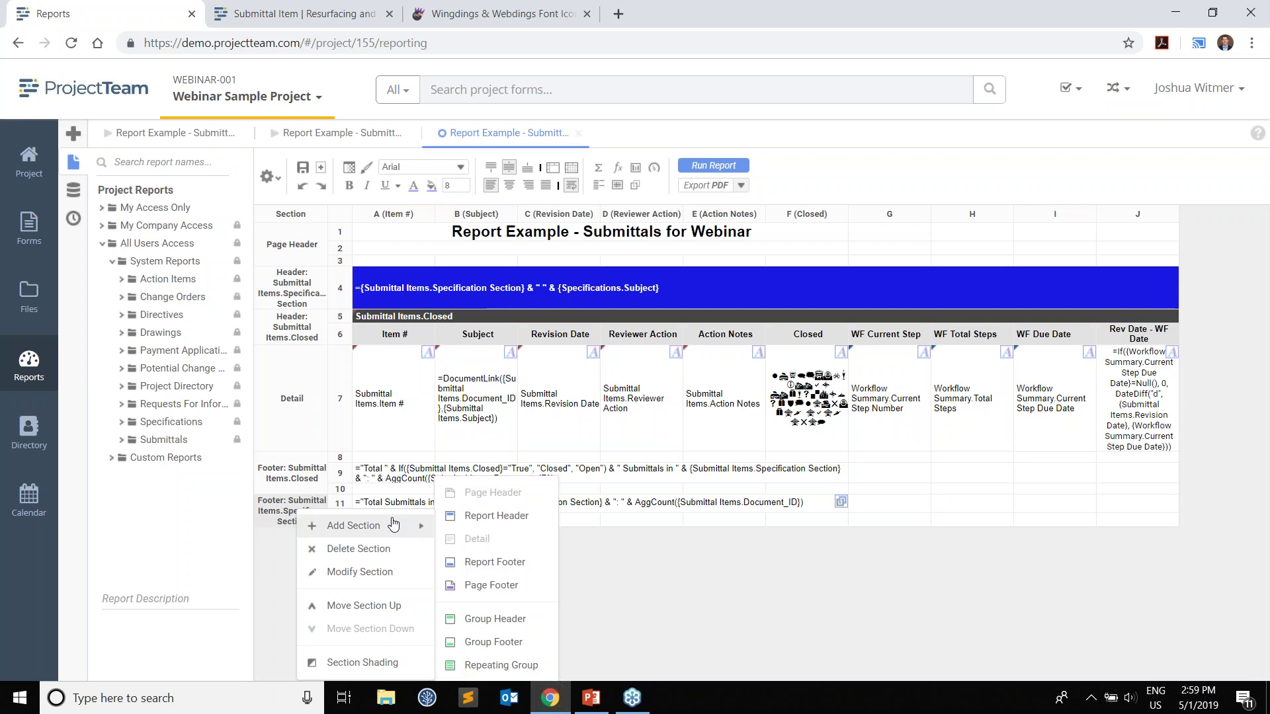
pyautogui.click(479, 585)
pyautogui.rightClick(339, 533)
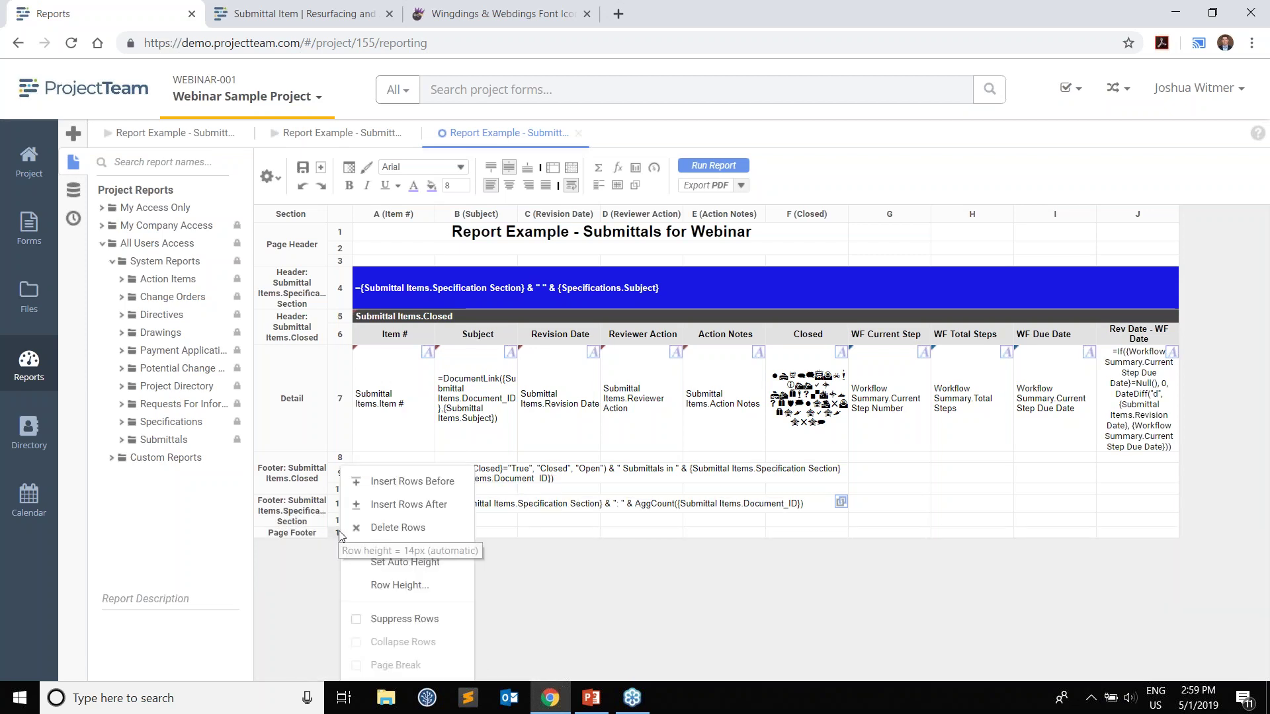
pyautogui.click(405, 481)
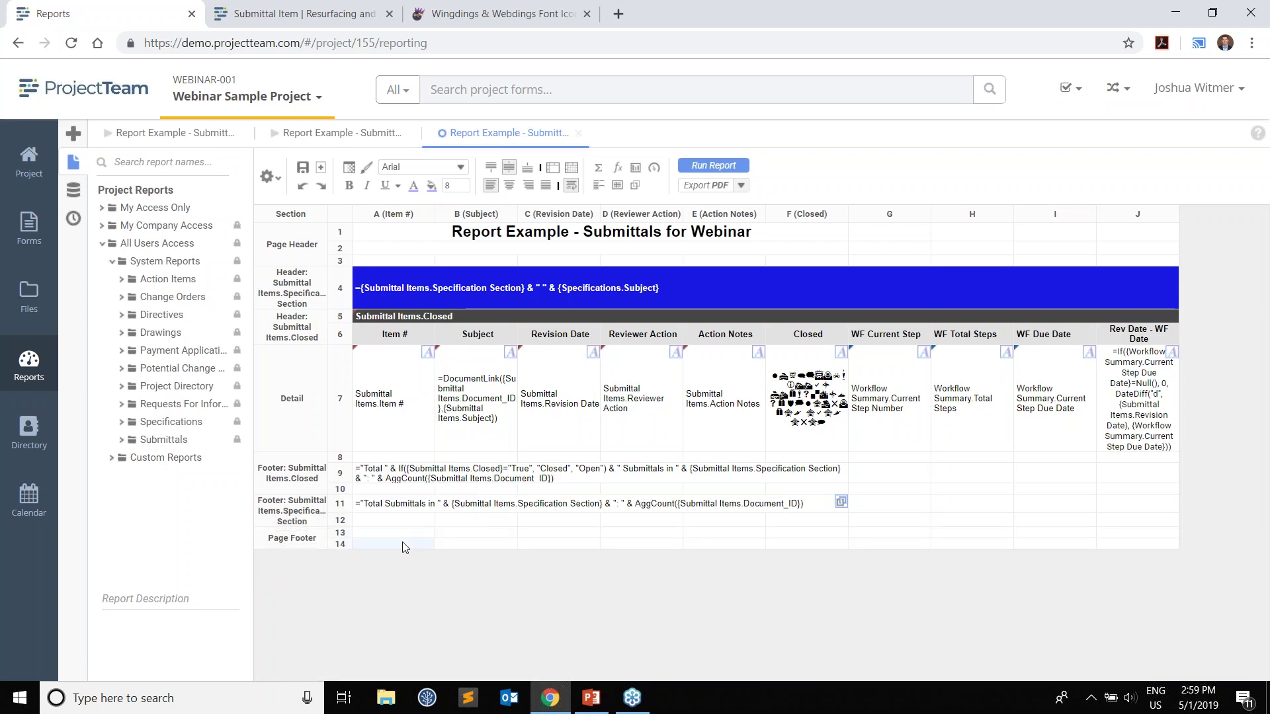
# - Merge columns A through H in row 14 of the page footer and give the merged cell a top border
pyautogui.keyDown('shift'); pyautogui.click(978, 551); pyautogui.keyUp('shift')
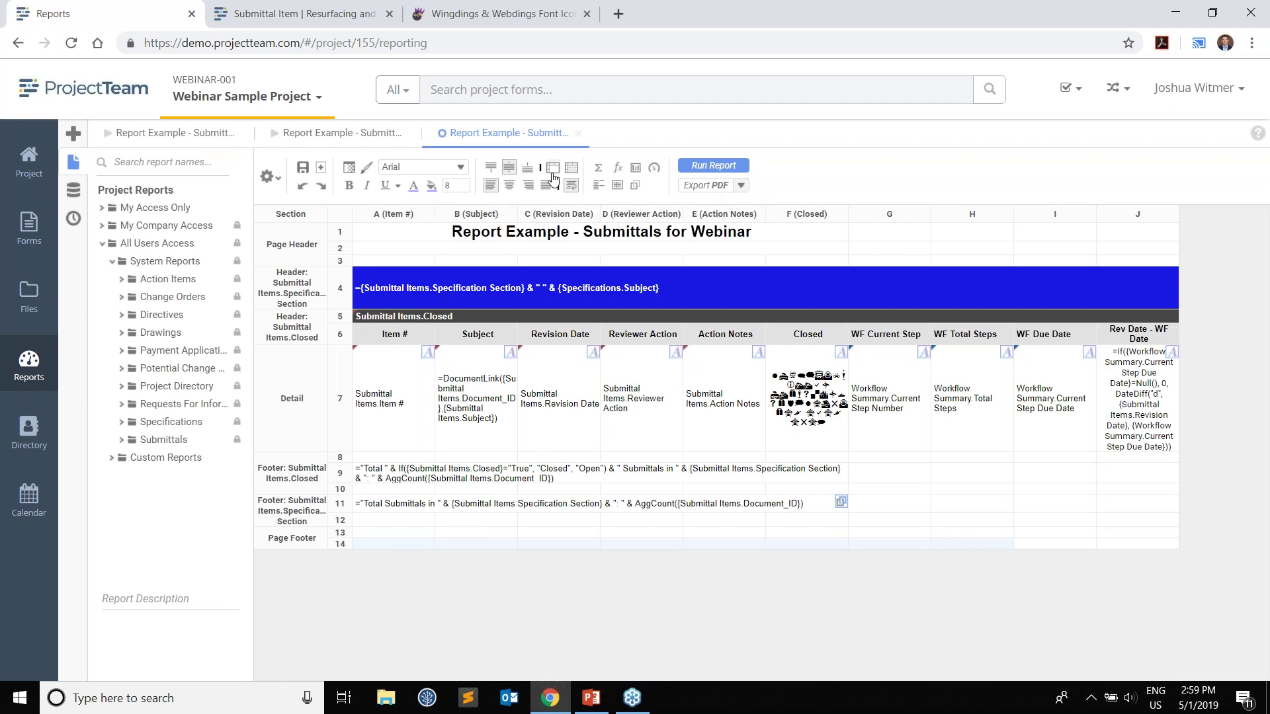
pyautogui.click(553, 169)
pyautogui.click(421, 545)
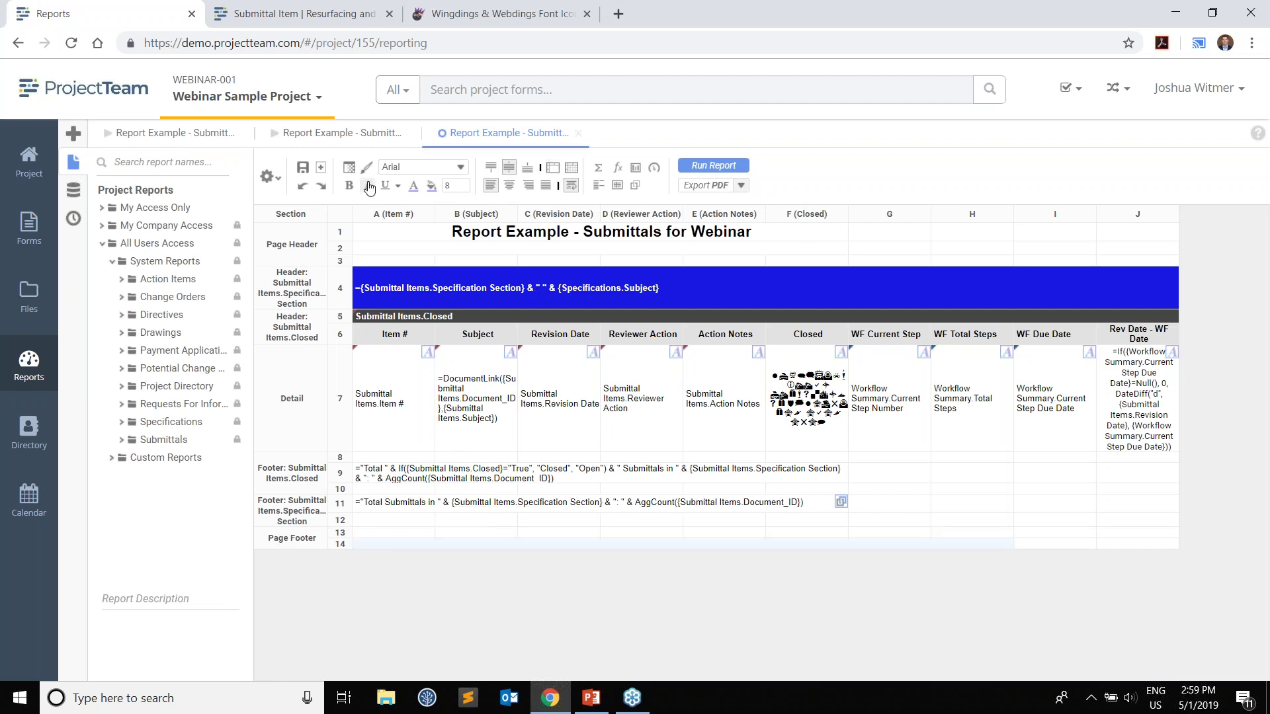
pyautogui.click(349, 170)
pyautogui.click(760, 289)
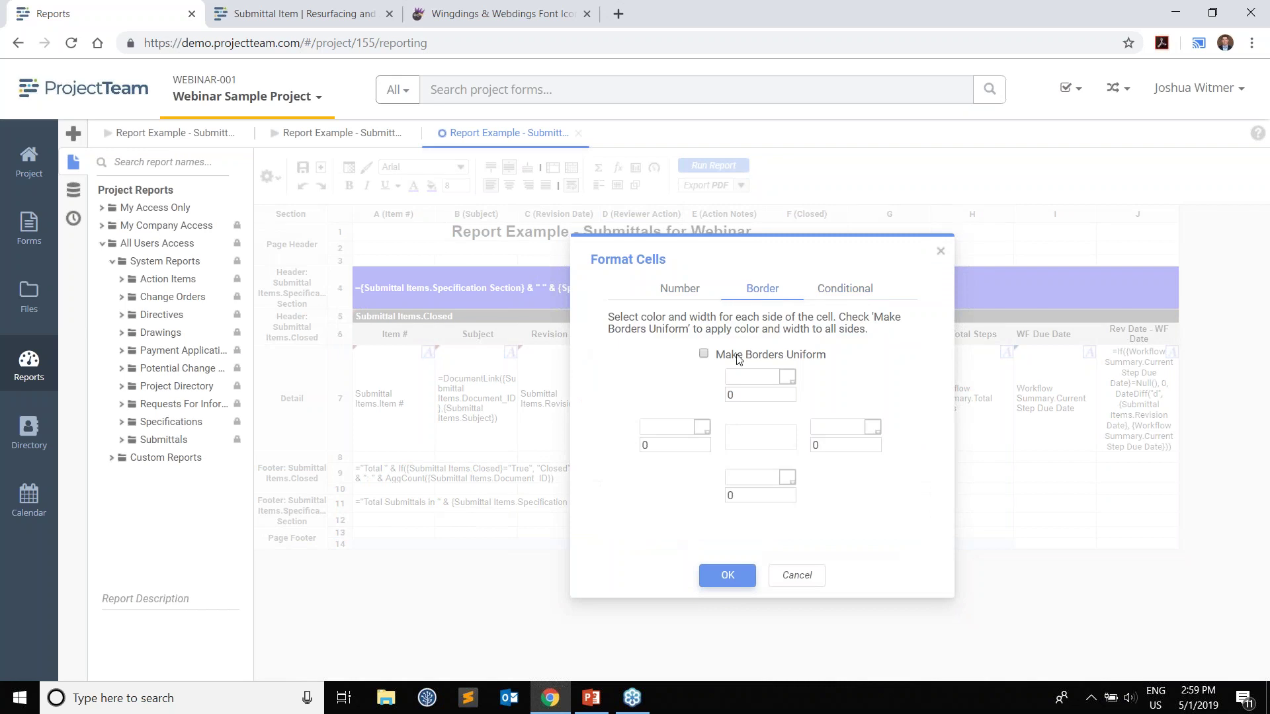
pyautogui.click(790, 392)
pyautogui.click(727, 575)
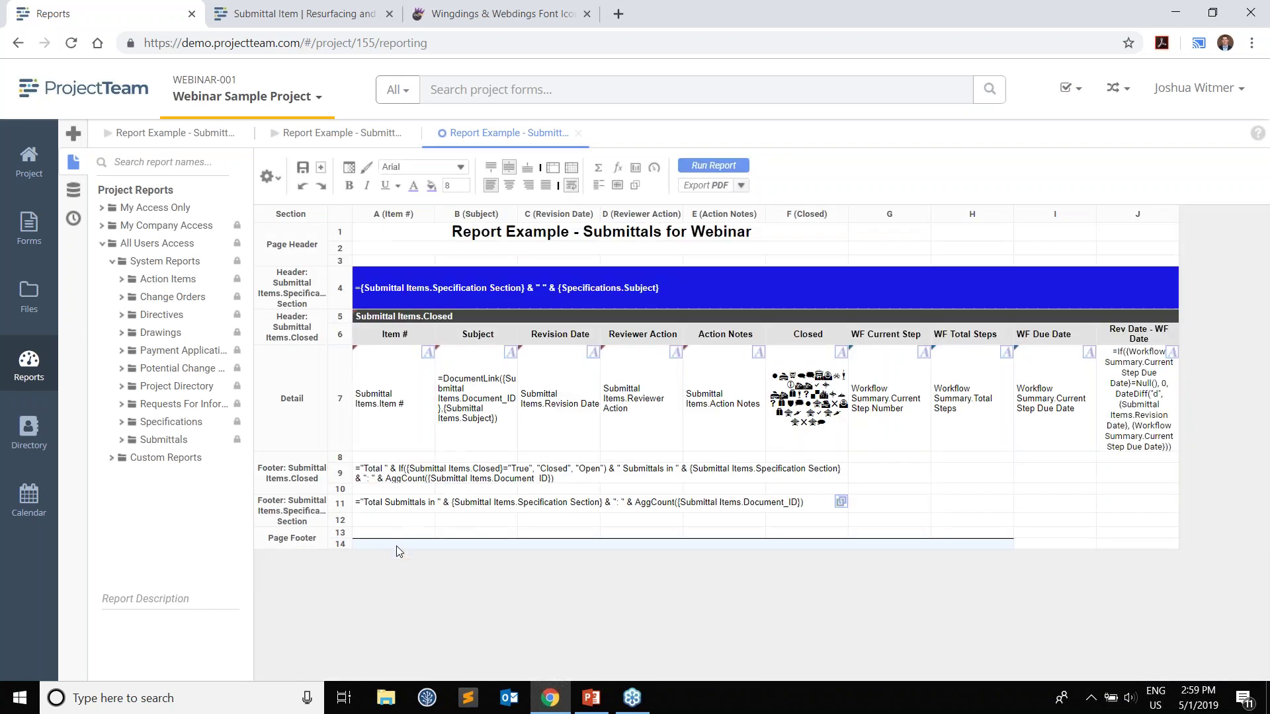
# - Enter the text "Built by ABC Construction" in the merged page footer cell
pyautogui.doubleClick(400, 544)
pyautogui.write('Built by ABC COnstruction')
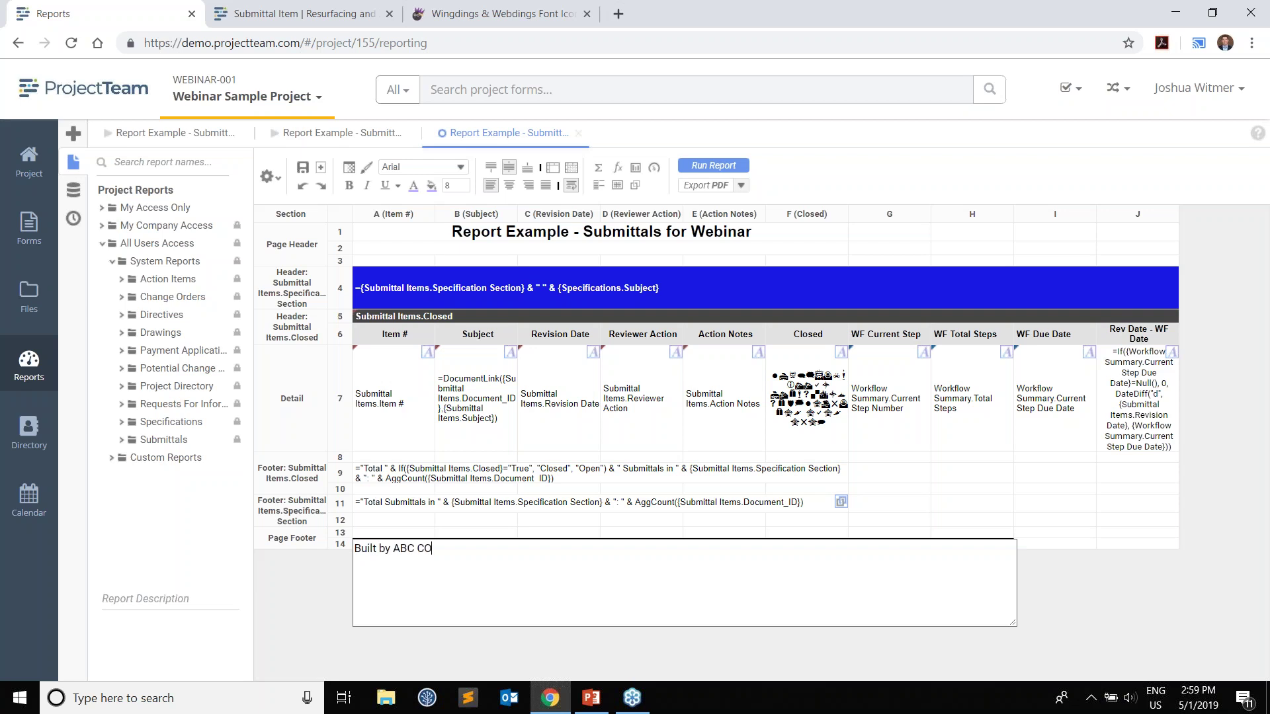
pyautogui.doubleClick(417, 543)
pyautogui.write('Construction')
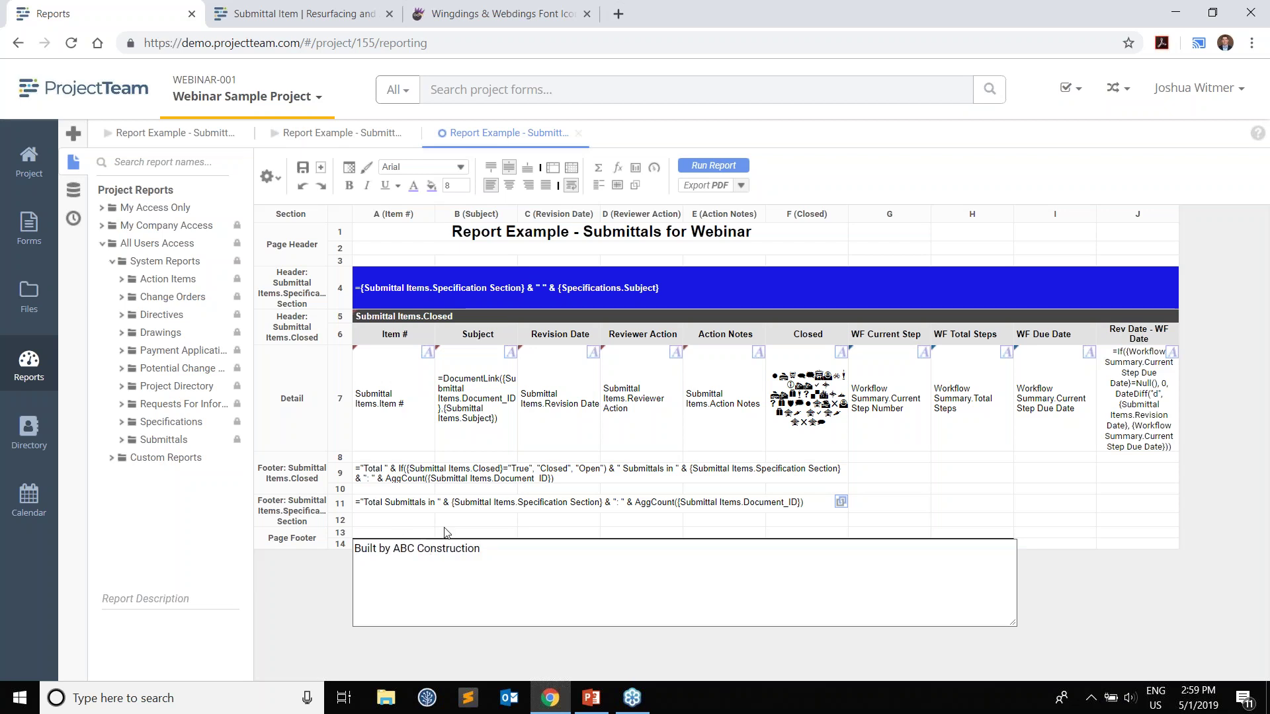
pyautogui.click(444, 532)
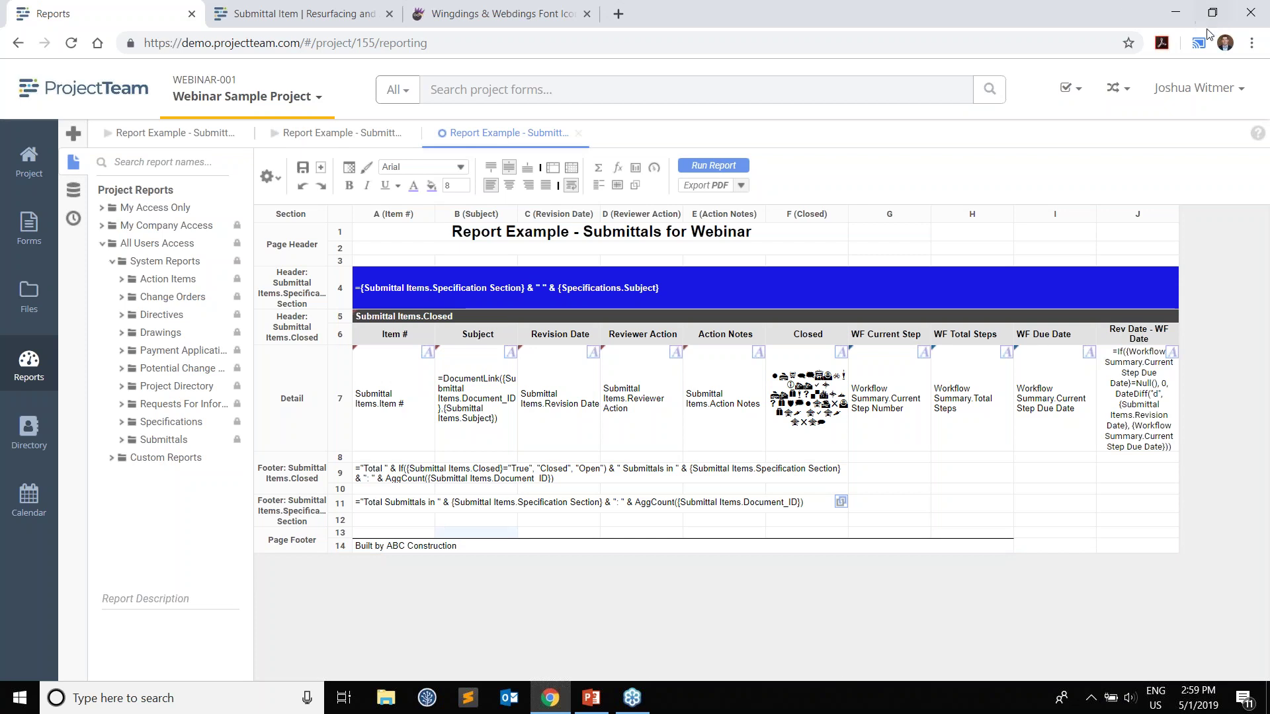
# - Merge columns I and J in page footer row 14 and give the merged cell a top border
pyautogui.click(846, 653)
pyautogui.moveTo(1113, 548); pyautogui.dragTo(1023, 540)
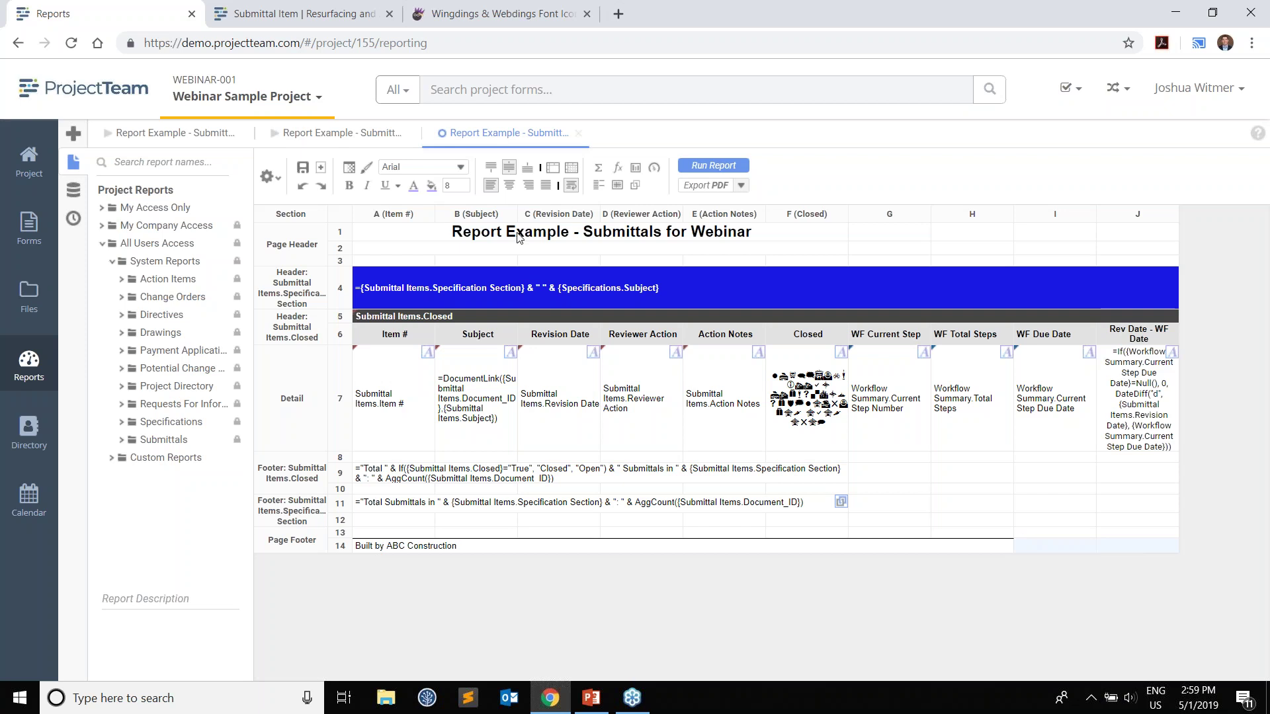
pyautogui.click(349, 169)
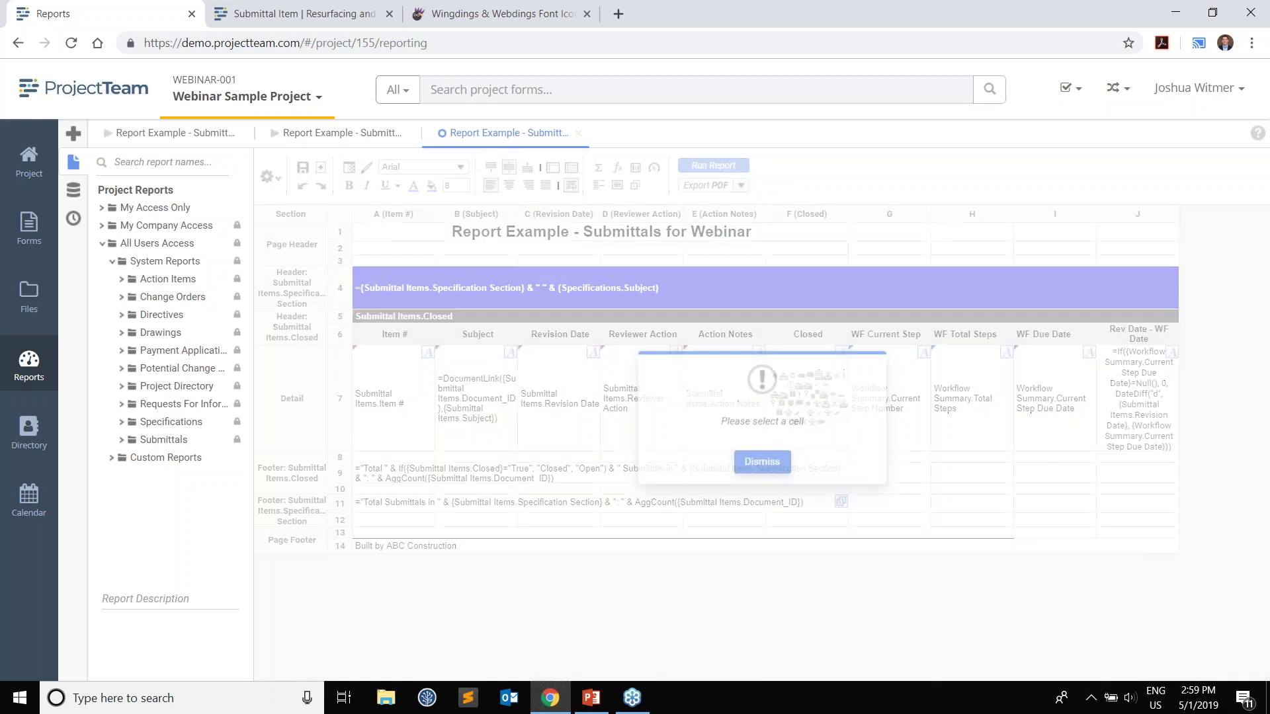
pyautogui.click(771, 460)
pyautogui.click(1065, 545)
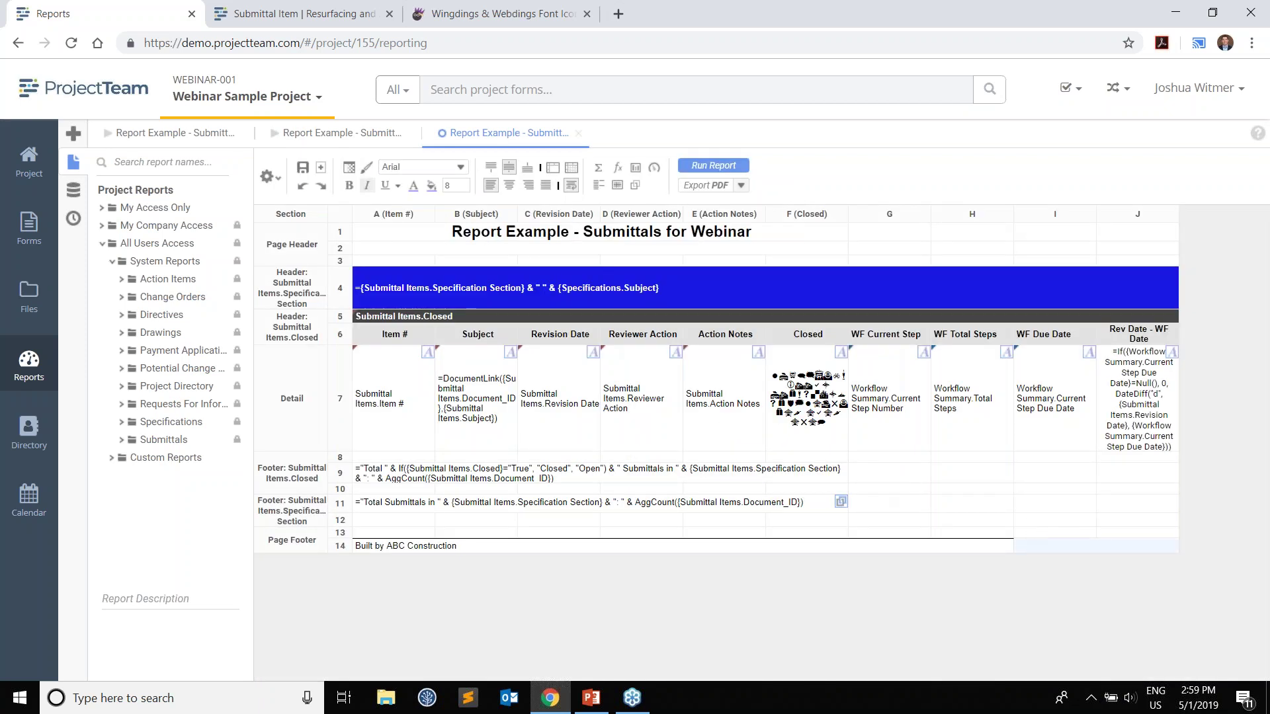
pyautogui.click(349, 168)
pyautogui.click(792, 393)
pyautogui.click(728, 575)
# - Insert the formula =Today(), right-aligned, in the page footer cell under columns I and J, and run the report to check the footer
pyautogui.click(617, 167)
pyautogui.click(699, 233)
pyautogui.write('today')
pyautogui.doubleClick(703, 276)
pyautogui.write(')')
pyautogui.click(721, 528)
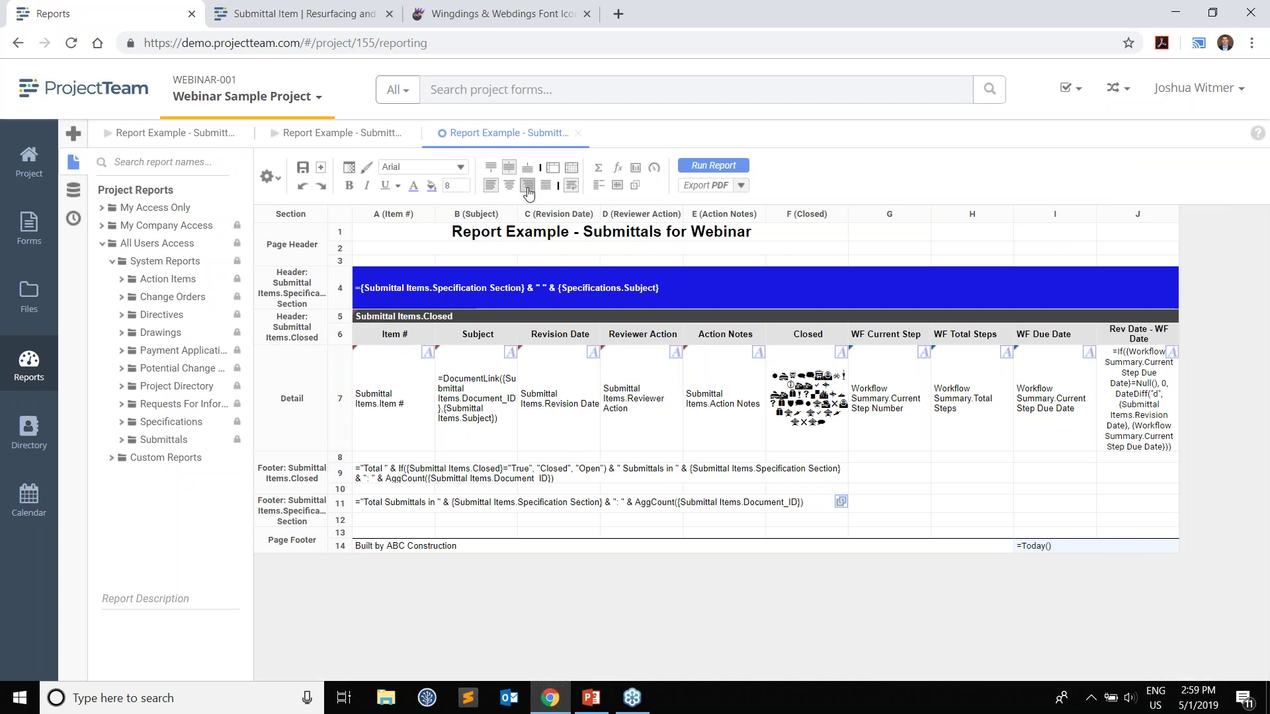
pyautogui.click(711, 166)
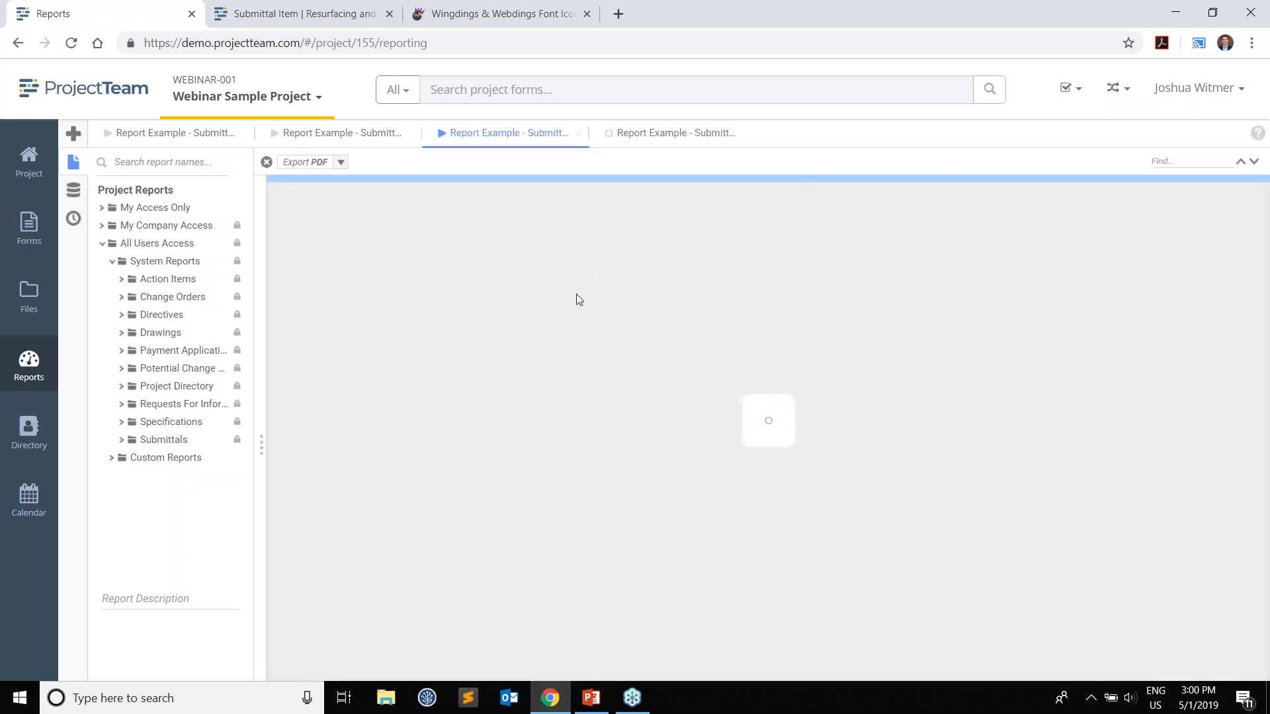
pyautogui.scroll(-1, 581, 298)
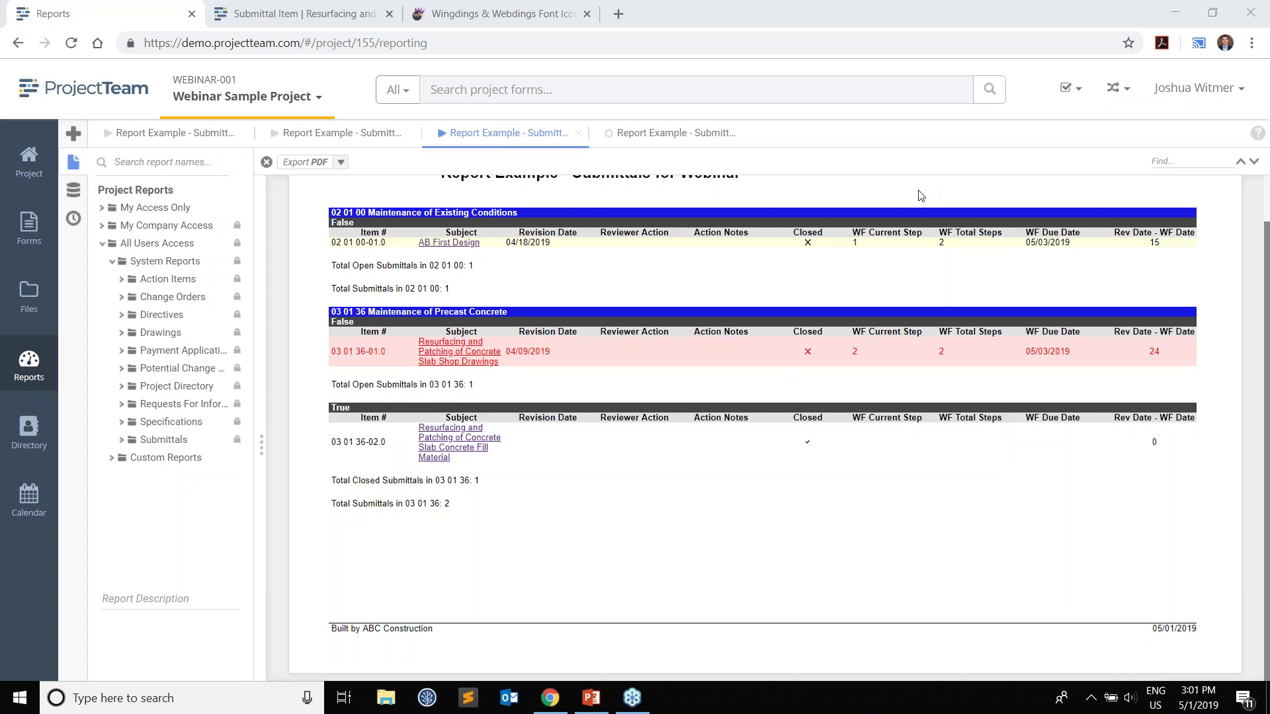
# - Switch to PowerPoint, present the Feedback and Q&A slide full screen, and end the slide show
pyautogui.click(593, 695)
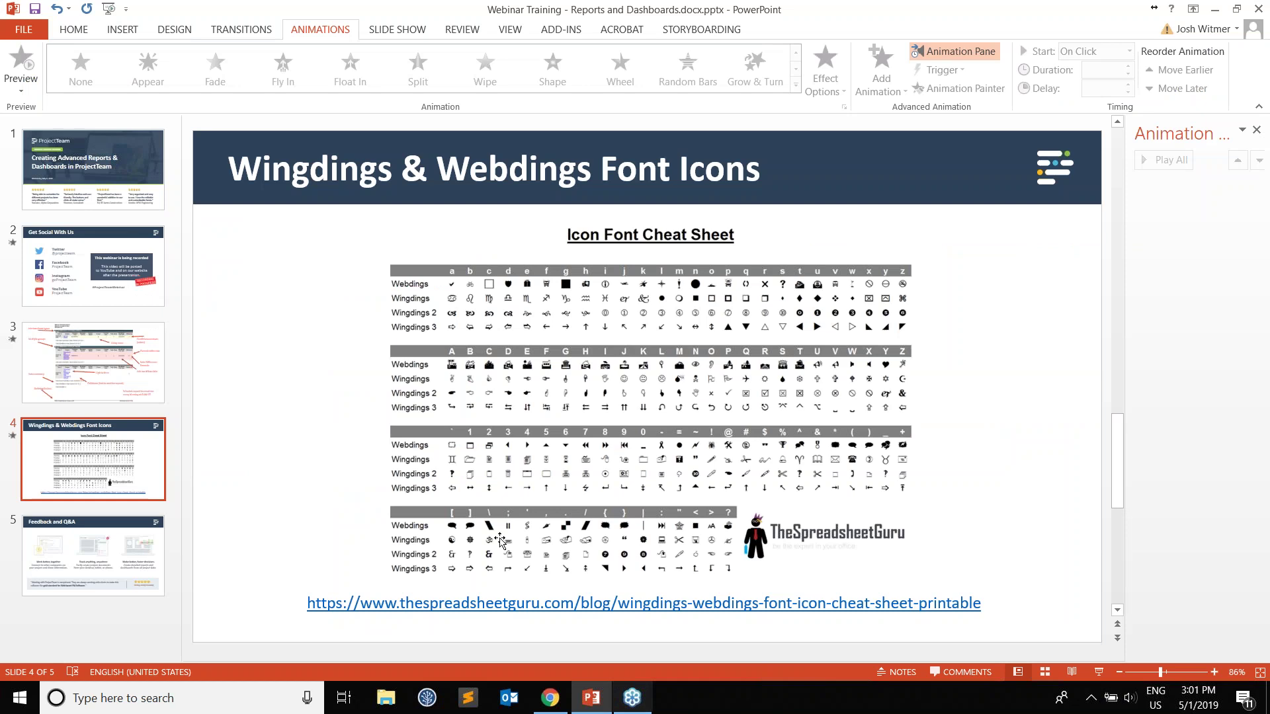
pyautogui.click(118, 545)
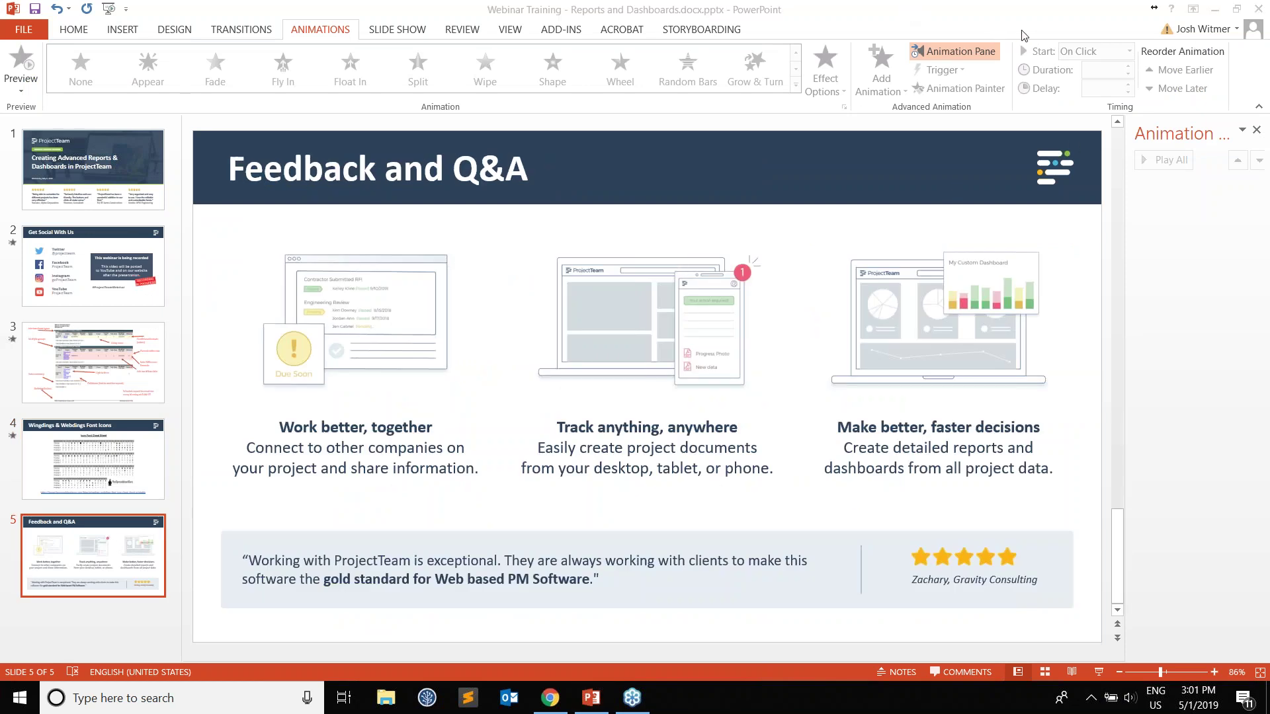
pyautogui.click(1099, 672)
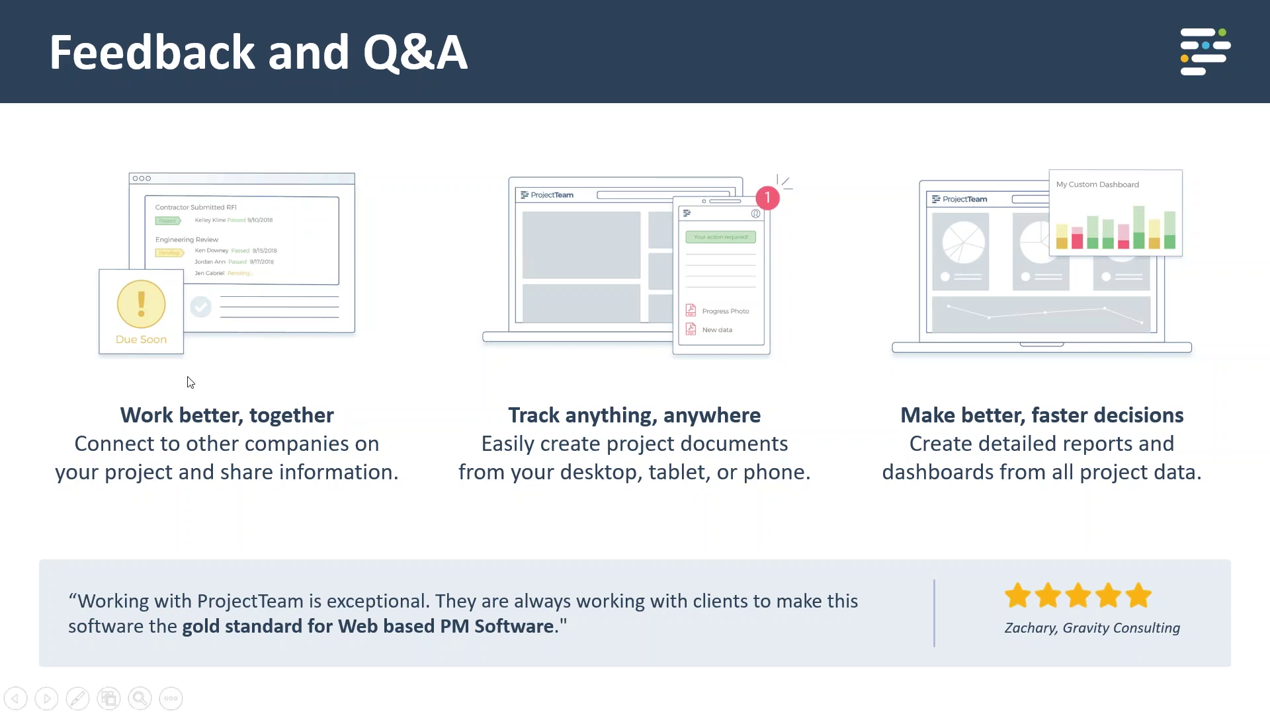
pyautogui.press('Escape')
# - Switch to Chrome and open the project's Submittals log in a new browser tab
pyautogui.click(550, 698)
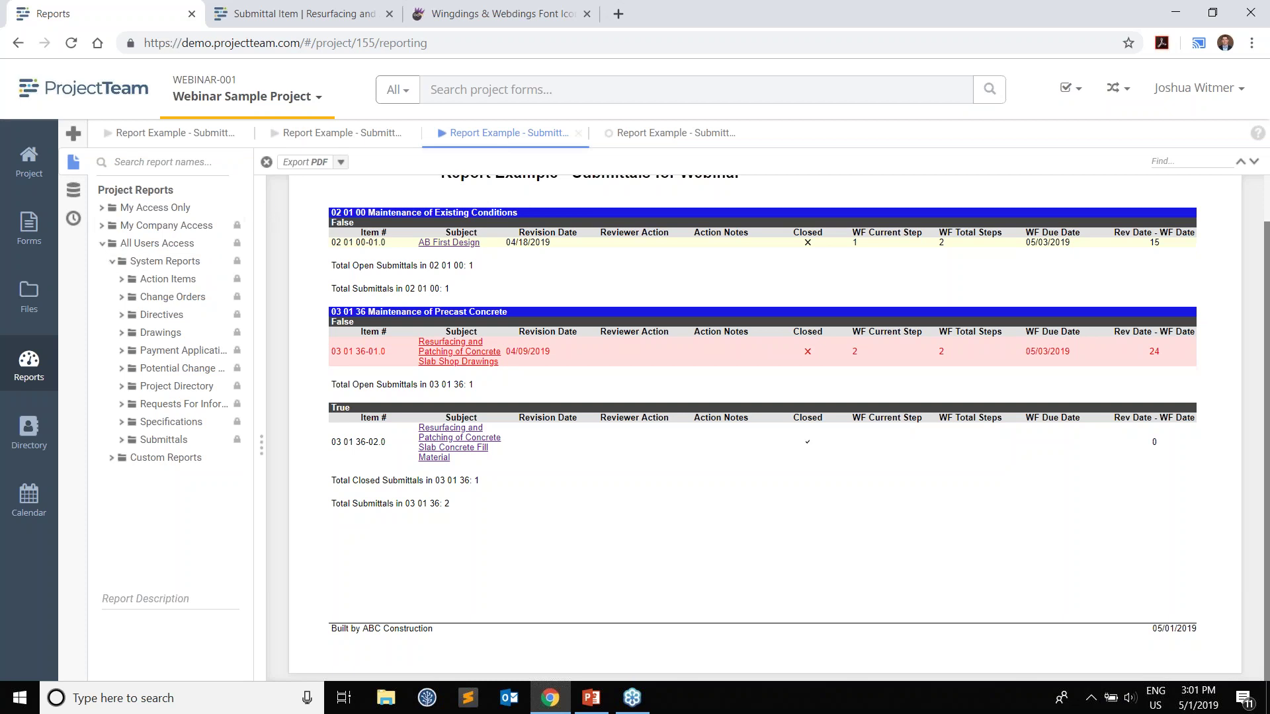
pyautogui.click(28, 228)
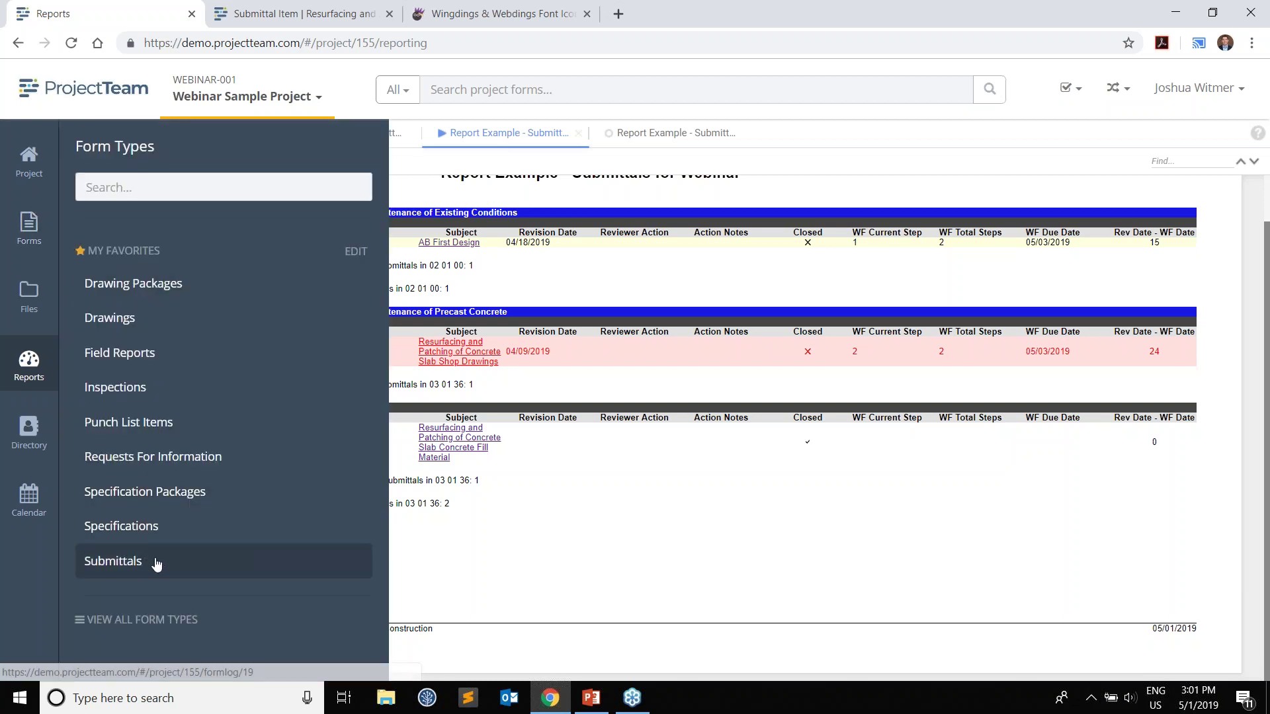
pyautogui.rightClick(183, 569)
pyautogui.click(192, 404)
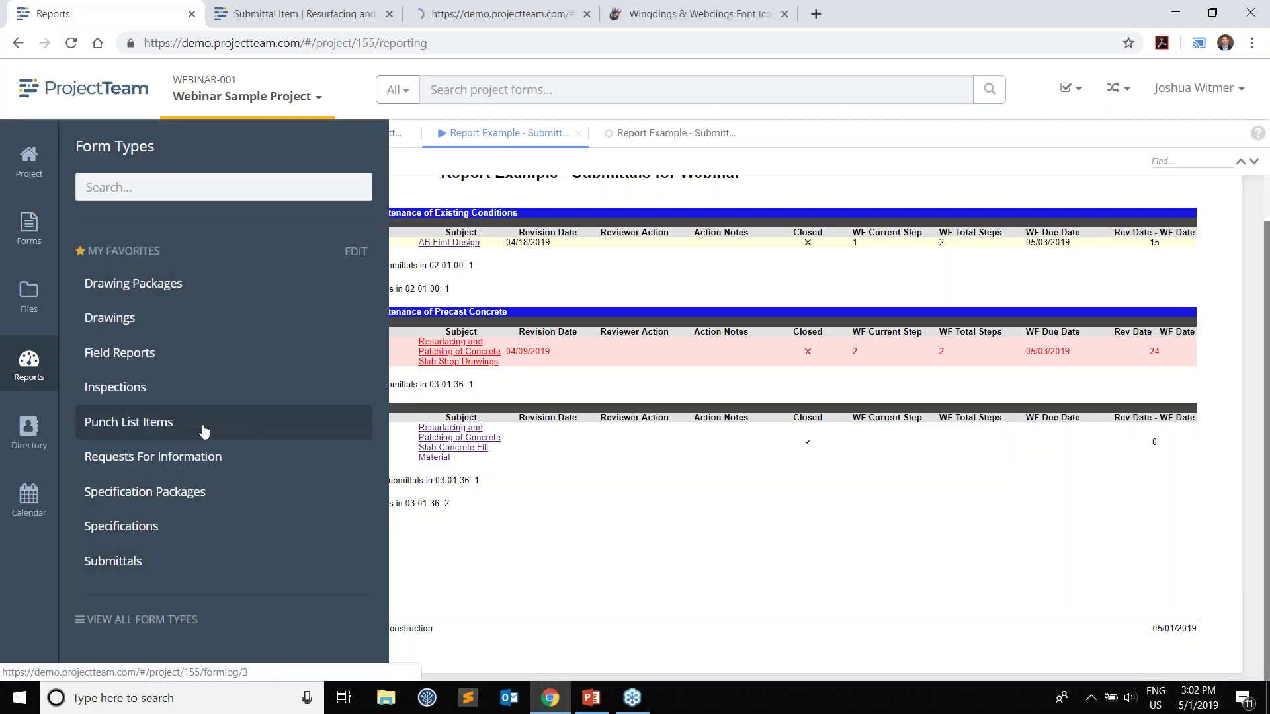
# - Go from the open submittal item to the Submittal Items log and show the log's Batch Import option
pyautogui.click(258, 13)
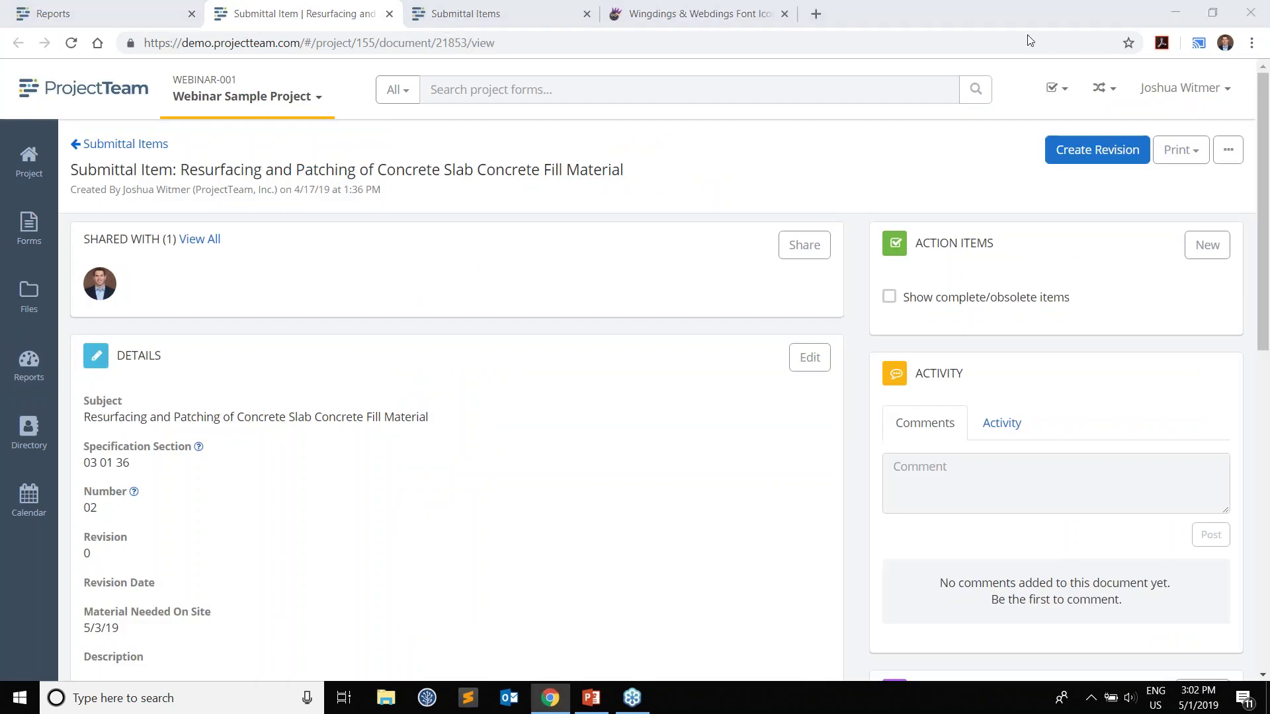
pyautogui.click(127, 145)
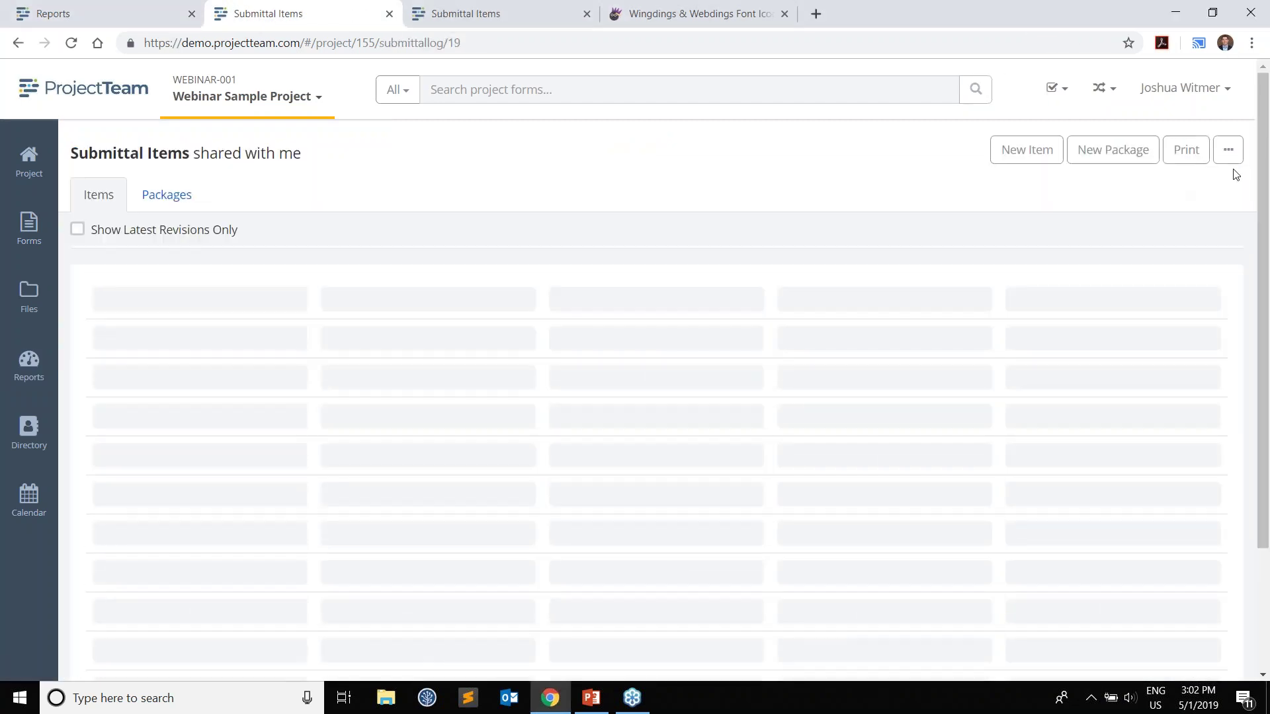
pyautogui.click(1232, 157)
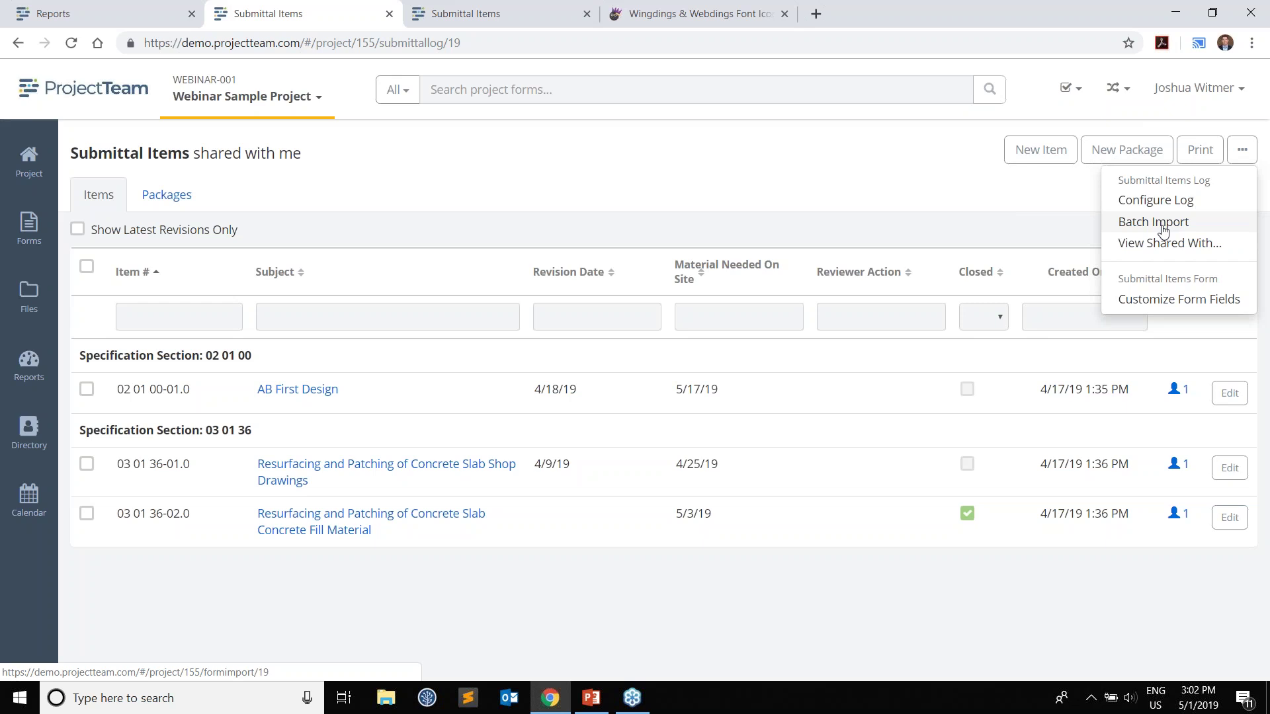
# - Switch back to PowerPoint and restart the slide show on the Feedback and Q&A slide
pyautogui.hotkey('alt', 'Tab')
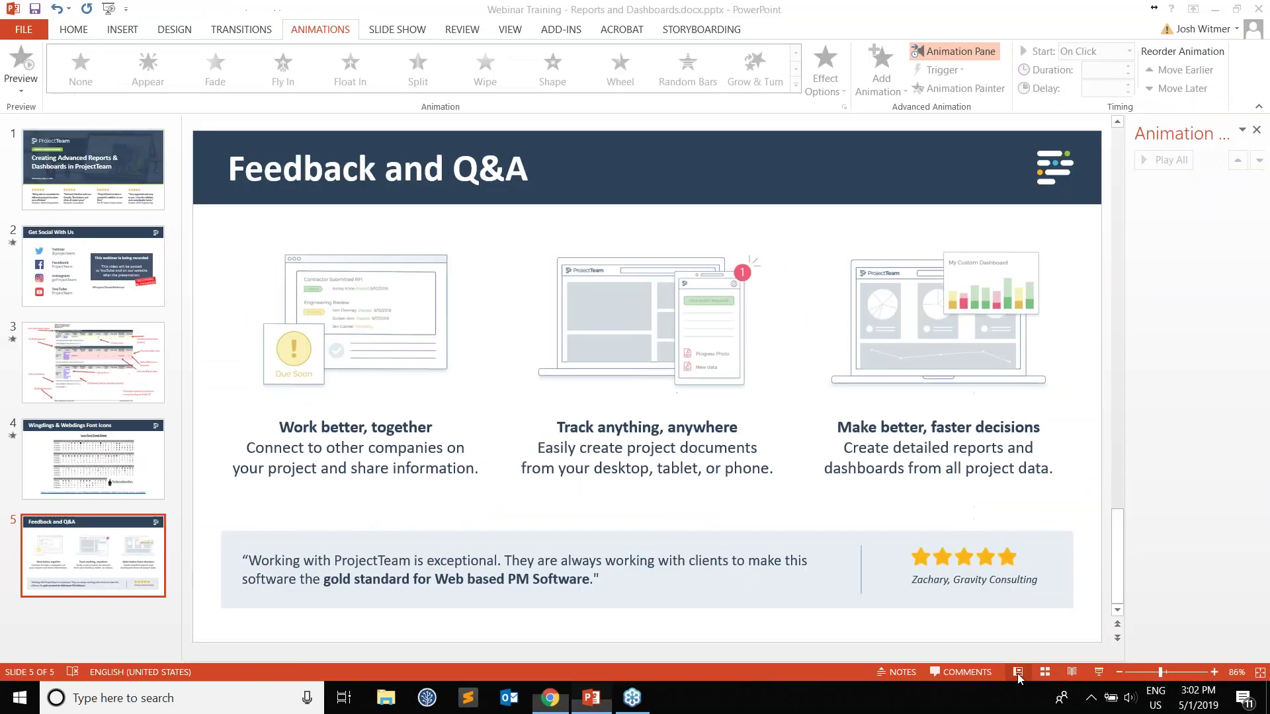
pyautogui.click(1098, 672)
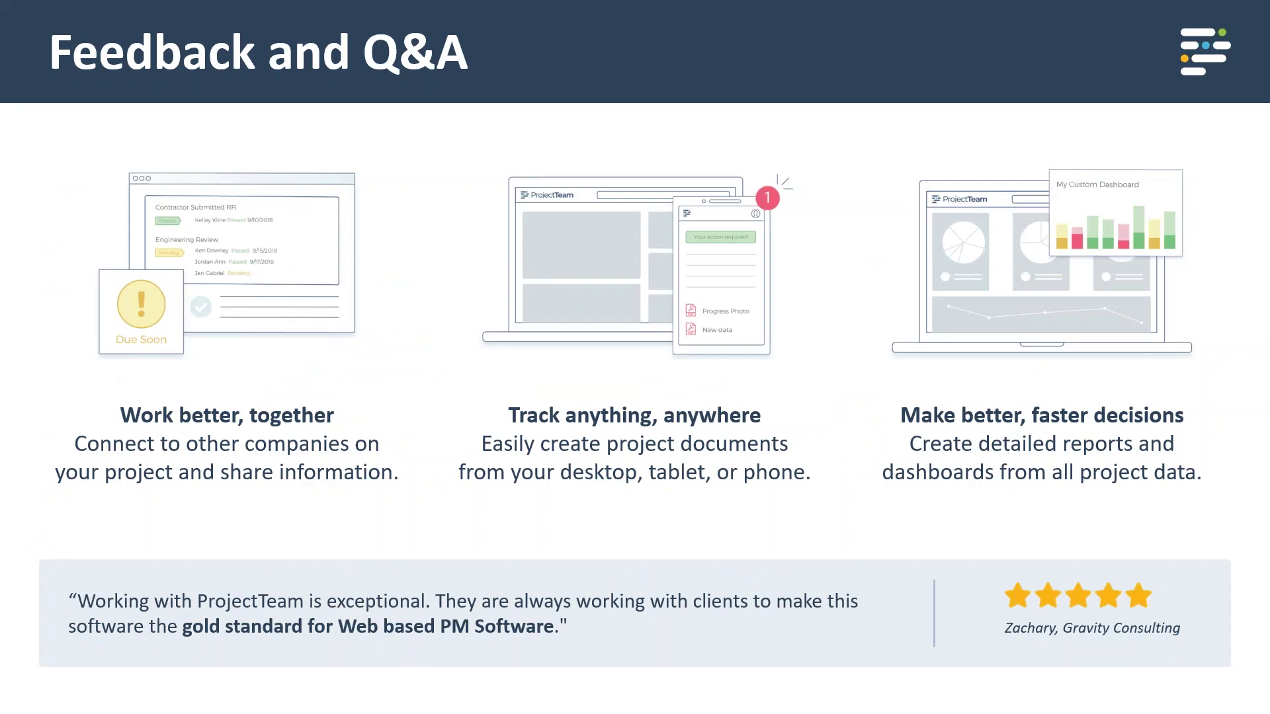